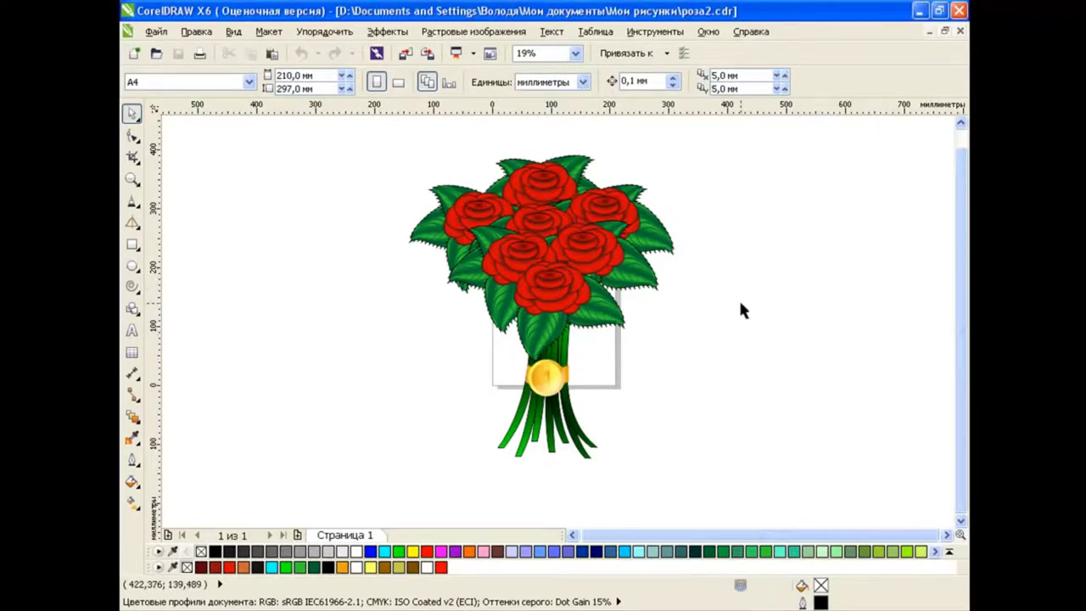
Step: Start a new blank A4 document and draw a flat ellipse on the upper page
{"action": "key", "text": "ctrl+n"}
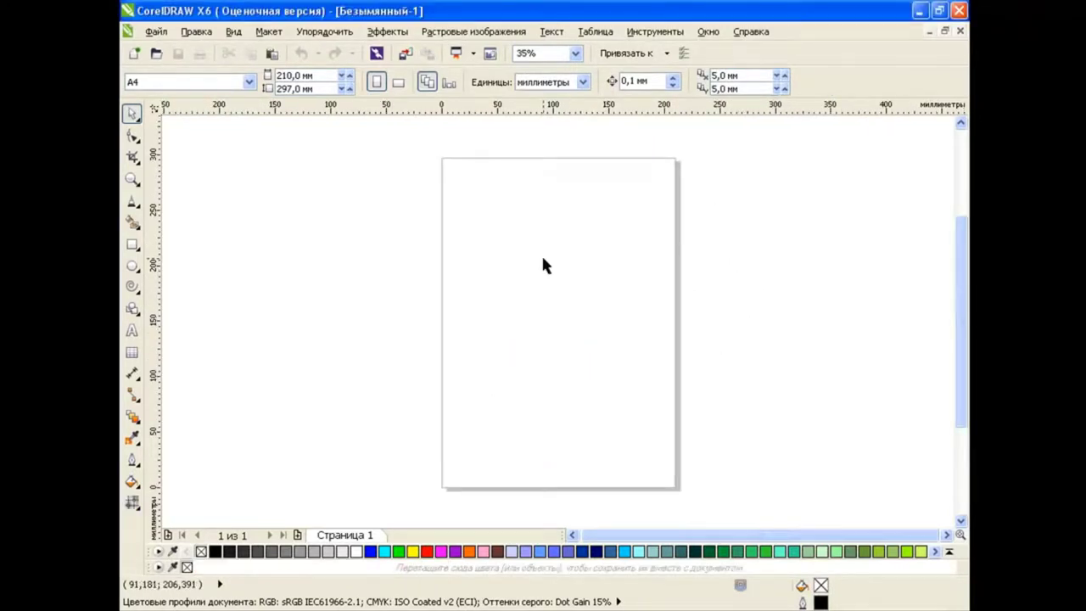
{"action": "key", "text": "F7"}
{"action": "left_click_drag", "start_coordinate": [455, 252], "coordinate": [567, 290]}
Step: Draw a six-revolution spiral over the ellipse and bring up the outline width choices
{"action": "left_click", "coordinate": [137, 290]}
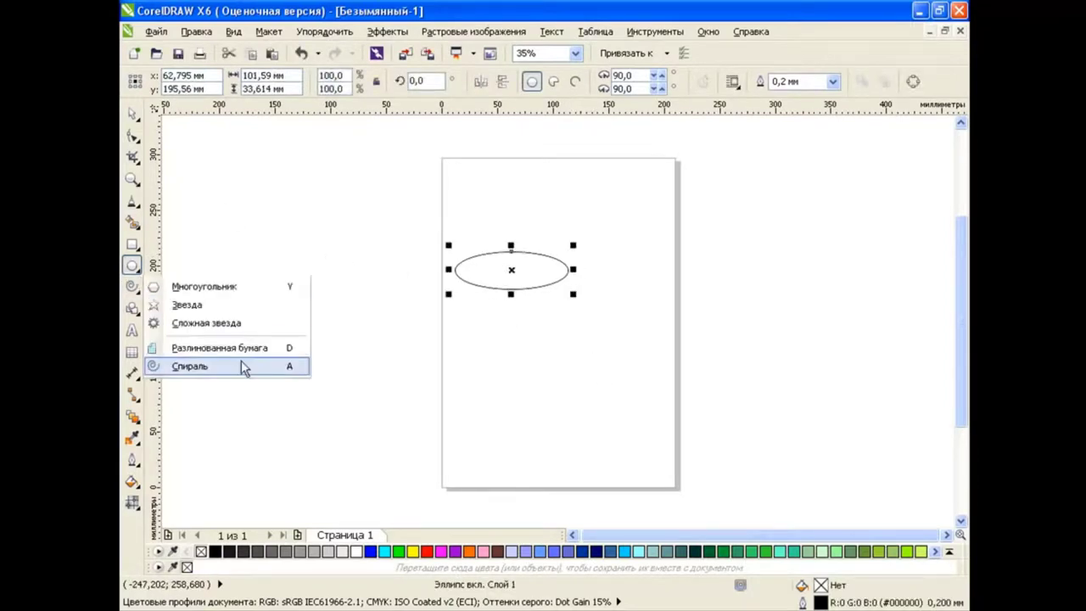
{"action": "left_click", "coordinate": [241, 366]}
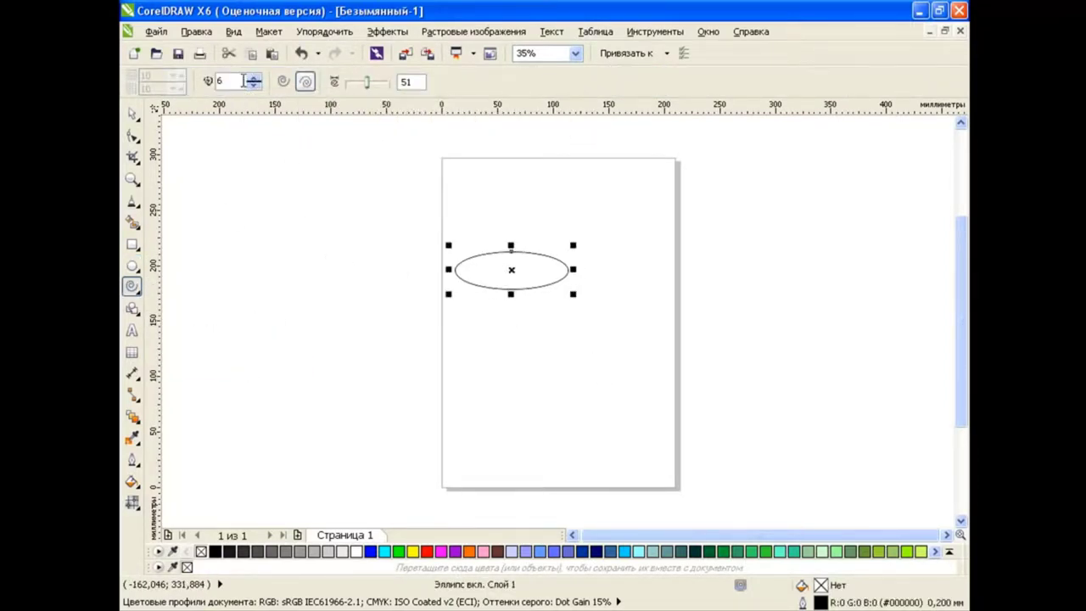
{"action": "left_click_drag", "start_coordinate": [463, 255], "coordinate": [563, 282]}
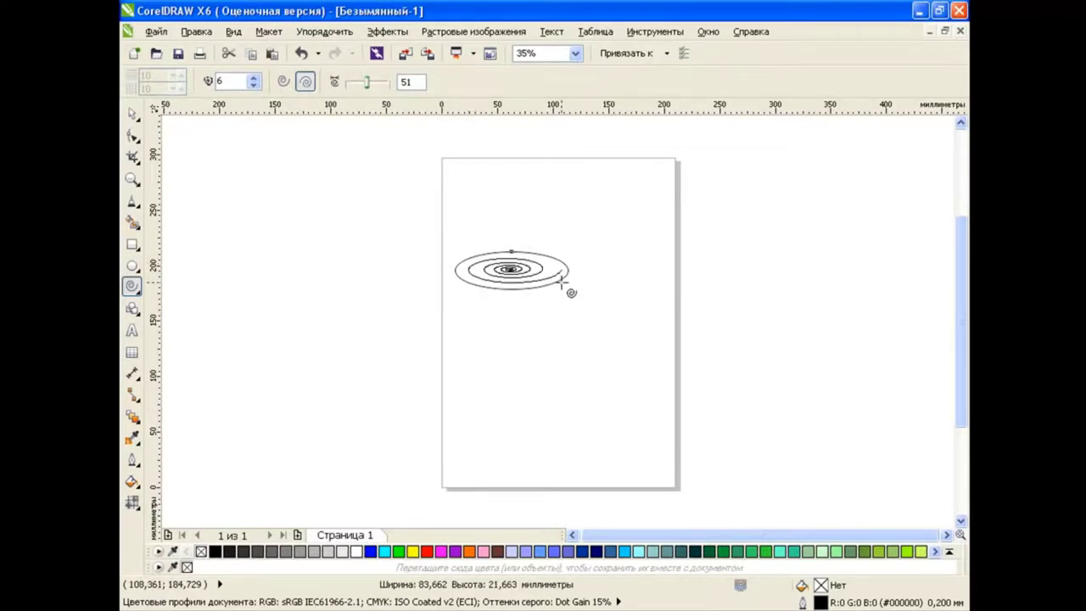
{"action": "key", "text": "space"}
{"action": "left_click", "coordinate": [873, 81]}
Step: Give the spiral a 1,0 mm outline and convert that outline into a filled object
{"action": "left_click", "coordinate": [852, 179]}
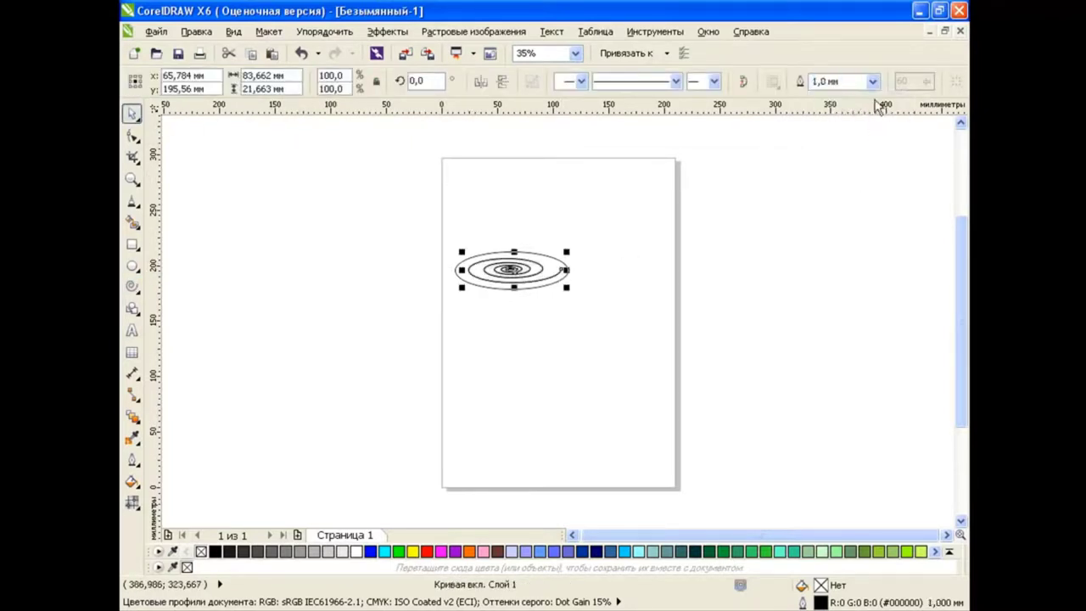
{"action": "left_click", "coordinate": [873, 81]}
{"action": "left_click", "coordinate": [843, 191]}
{"action": "left_click", "coordinate": [324, 32]}
{"action": "left_click", "coordinate": [399, 344]}
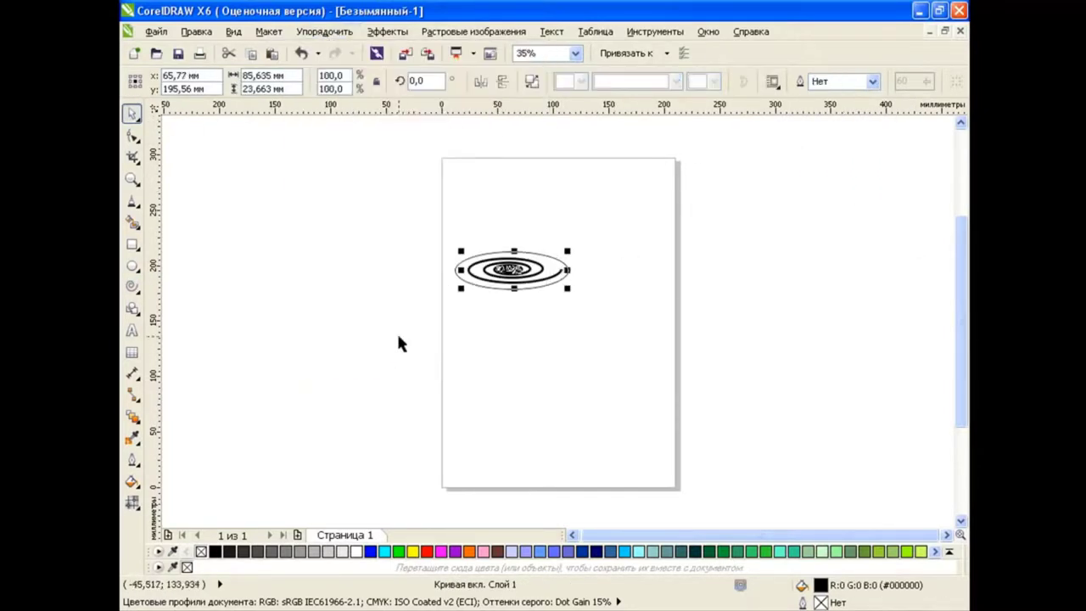
Step: Fill the converted spiral with dark red using Uniform Fill
{"action": "left_click", "coordinate": [132, 481]}
{"action": "left_click", "coordinate": [187, 483]}
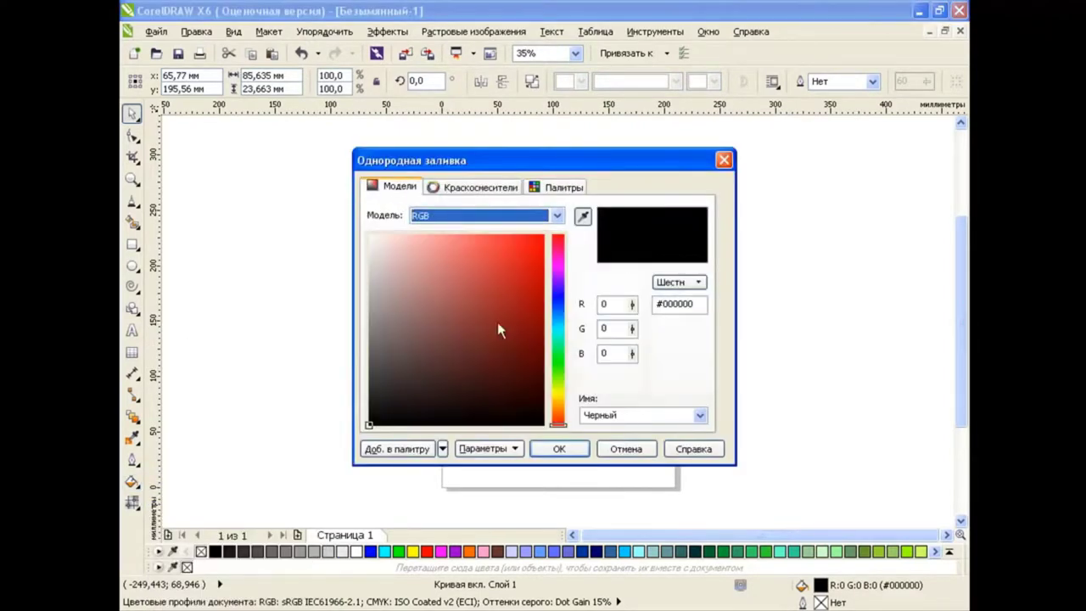
{"action": "left_click", "coordinate": [536, 355]}
{"action": "left_click", "coordinate": [560, 448]}
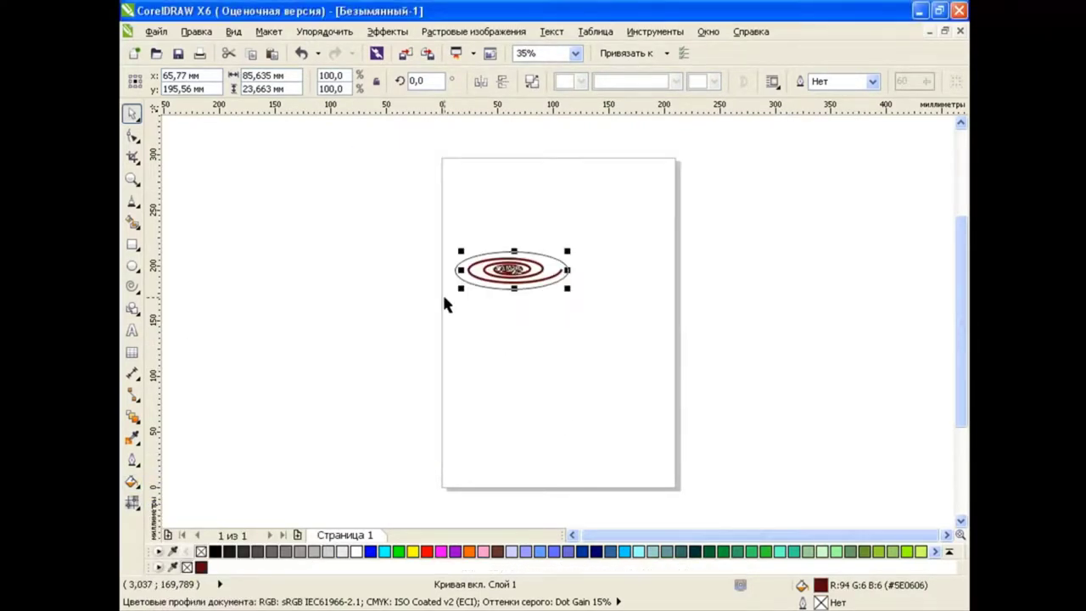
{"action": "left_click", "coordinate": [416, 272]}
Step: Fill the ellipse beneath the spiral with red through Uniform Fill
{"action": "left_click", "coordinate": [555, 263]}
{"action": "left_click", "coordinate": [132, 481]}
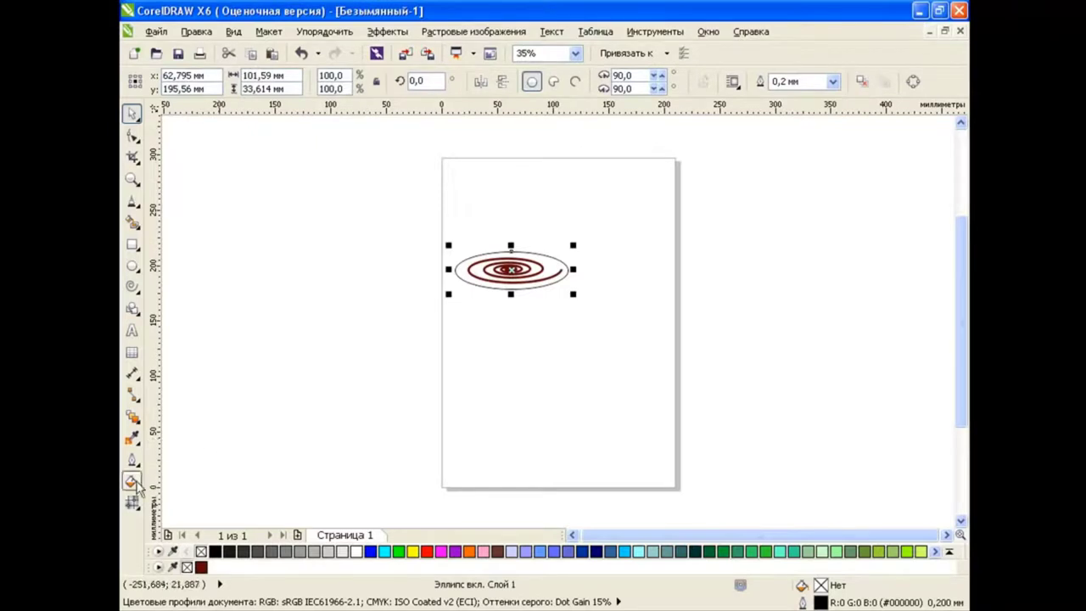
{"action": "left_click", "coordinate": [187, 484]}
{"action": "left_click", "coordinate": [395, 187]}
{"action": "left_click", "coordinate": [541, 340]}
{"action": "left_click", "coordinate": [525, 318]}
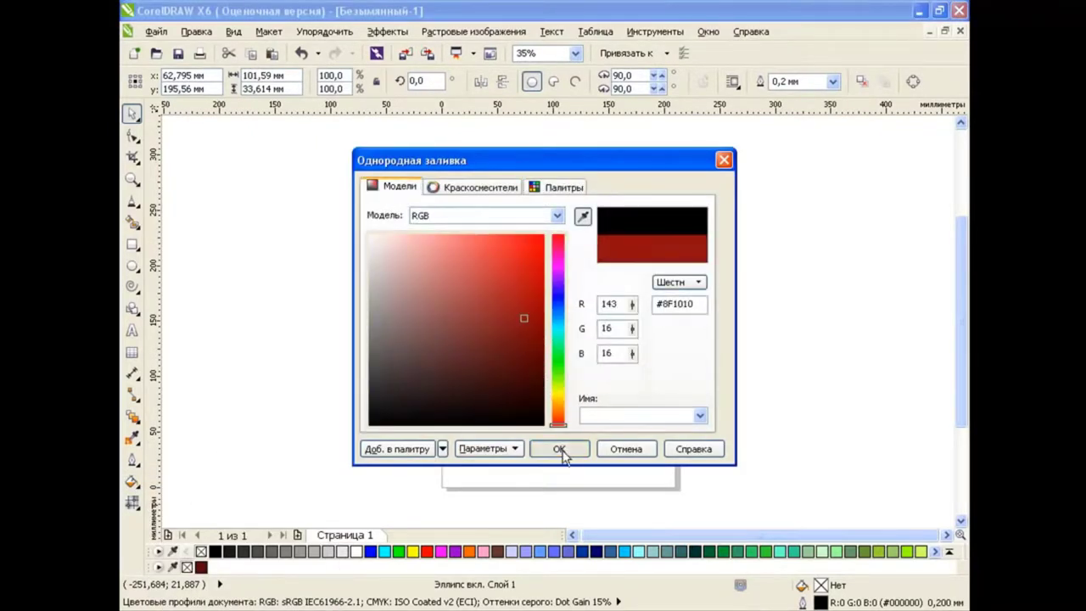
{"action": "left_click", "coordinate": [559, 449]}
Step: Choose a brighter ruby red (#990000) for the ellipse from the palette colours
{"action": "left_click", "coordinate": [133, 481]}
{"action": "left_click", "coordinate": [187, 484]}
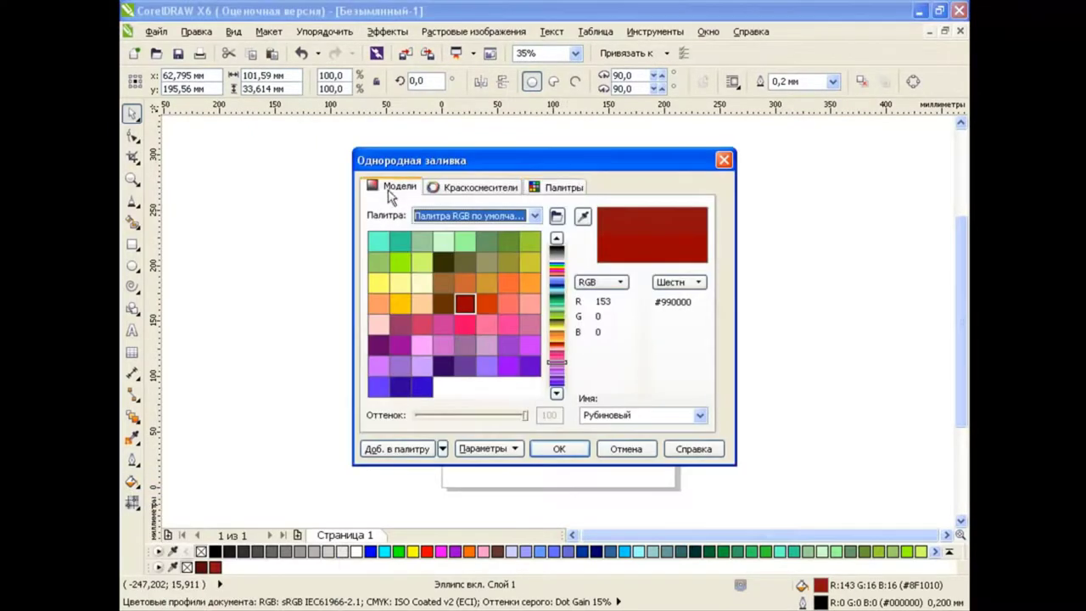
{"action": "left_click", "coordinate": [395, 187]}
{"action": "left_click", "coordinate": [535, 283]}
Step: Apply the ruby red fill to the ellipse and deselect it
{"action": "left_click", "coordinate": [559, 449]}
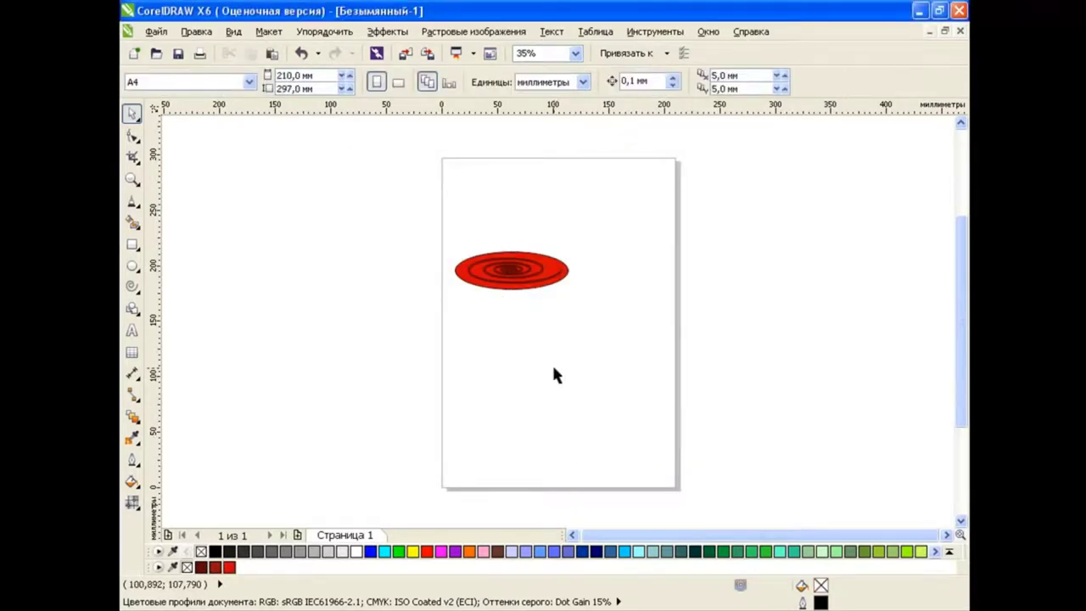
{"action": "left_click", "coordinate": [499, 288]}
{"action": "left_click", "coordinate": [647, 317]}
Step: Draw a larger ellipse right of the red one and drop a copy just below it
{"action": "left_click", "coordinate": [132, 266]}
{"action": "left_click_drag", "start_coordinate": [591, 194], "coordinate": [761, 311]}
{"action": "left_click", "coordinate": [132, 113]}
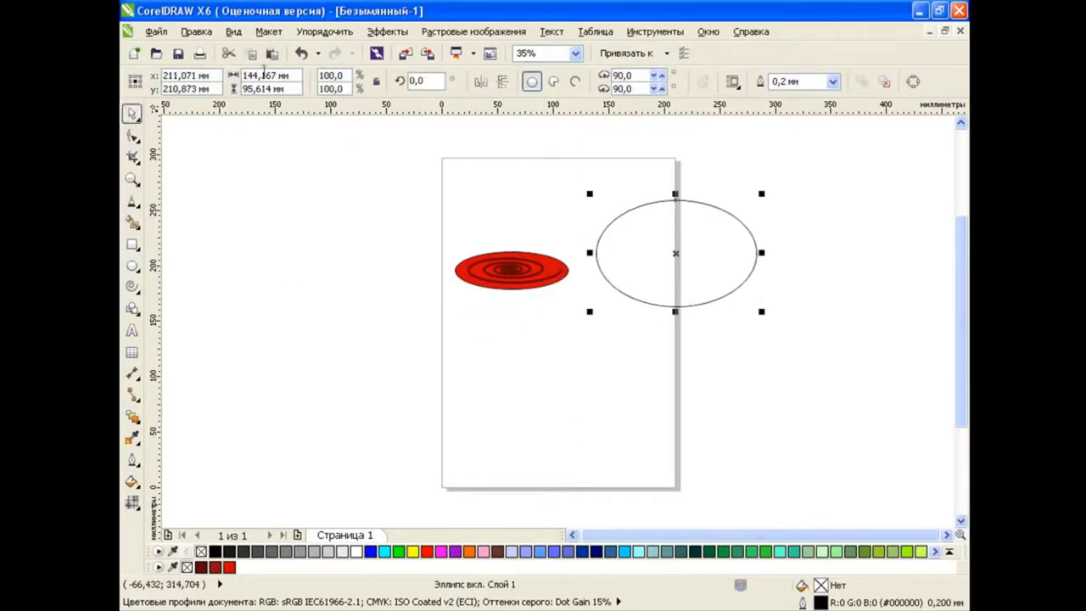
{"action": "left_click_drag", "start_coordinate": [676, 252], "coordinate": [678, 301]}
{"action": "left_click", "coordinate": [132, 222]}
Step: Trim the ellipses into an orange (#CC6633) crescent, move it under the red ellipse, enlarge ~325%
{"action": "left_click", "coordinate": [685, 323]}
{"action": "key", "text": "space"}
{"action": "left_click", "coordinate": [613, 279]}
{"action": "left_click", "coordinate": [683, 272]}
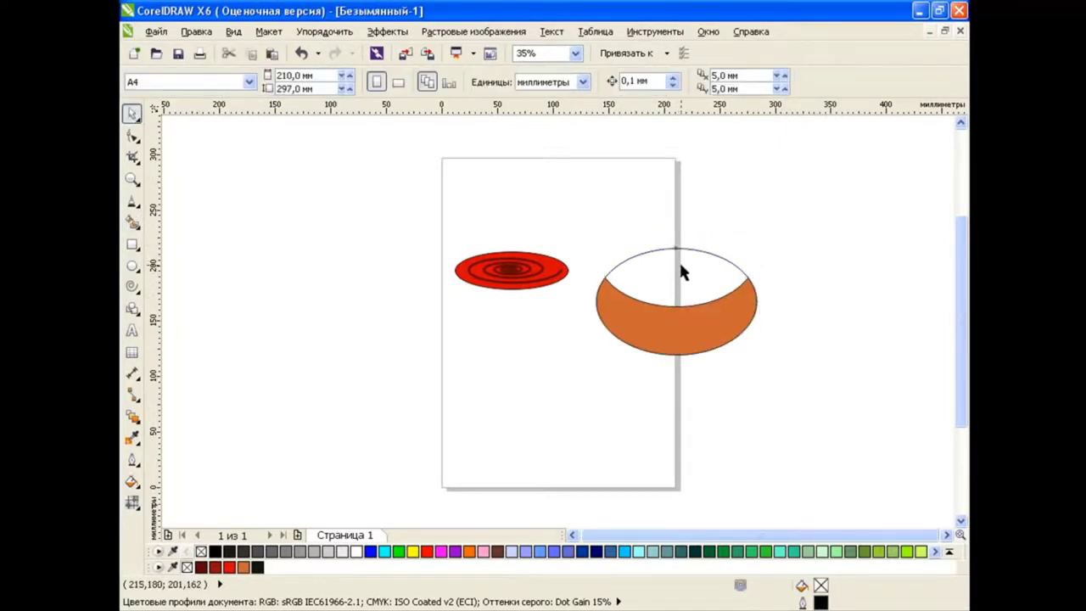
{"action": "left_click_drag", "start_coordinate": [686, 347], "coordinate": [520, 355]}
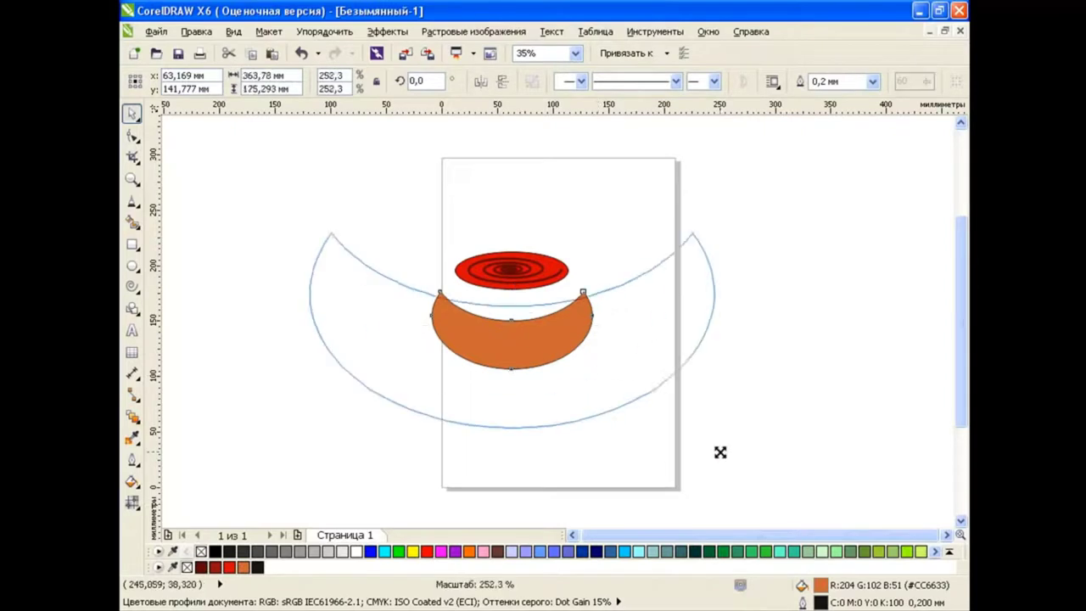
{"action": "left_click_drag", "start_coordinate": [598, 375], "coordinate": [761, 441]}
Step: Give the orange crescent a 4×4 mesh fill grid and select all its mesh nodes
{"action": "left_click", "coordinate": [131, 502]}
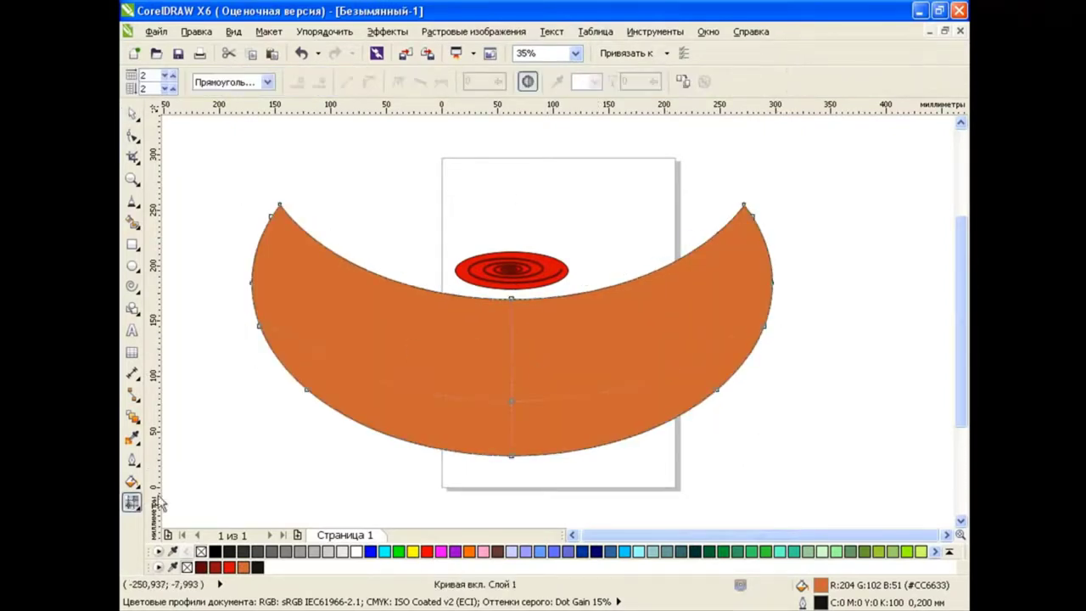
{"action": "left_click", "coordinate": [285, 339]}
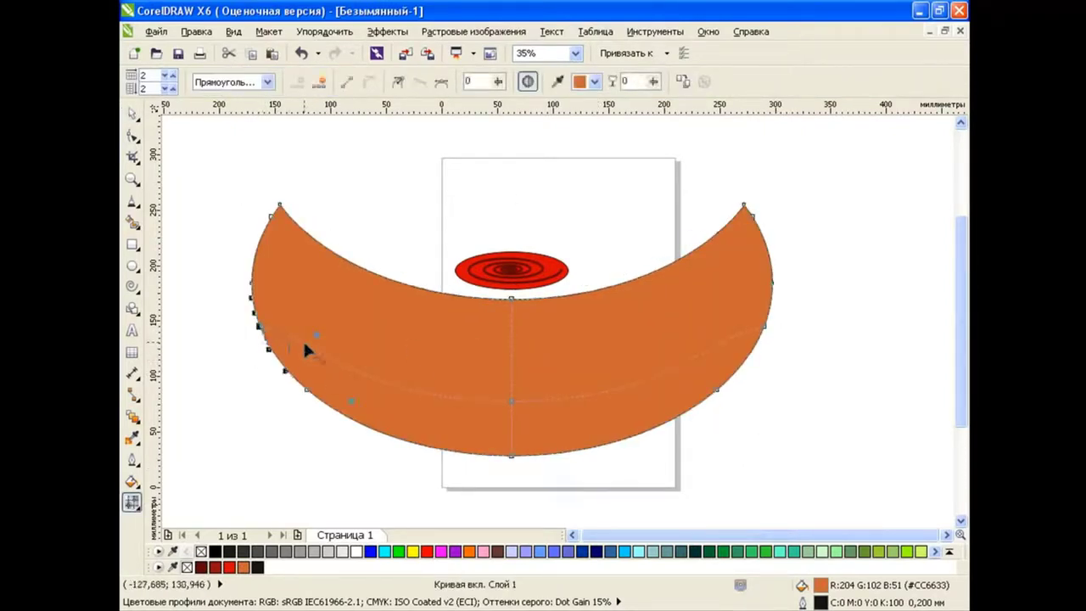
{"action": "left_click", "coordinate": [511, 400]}
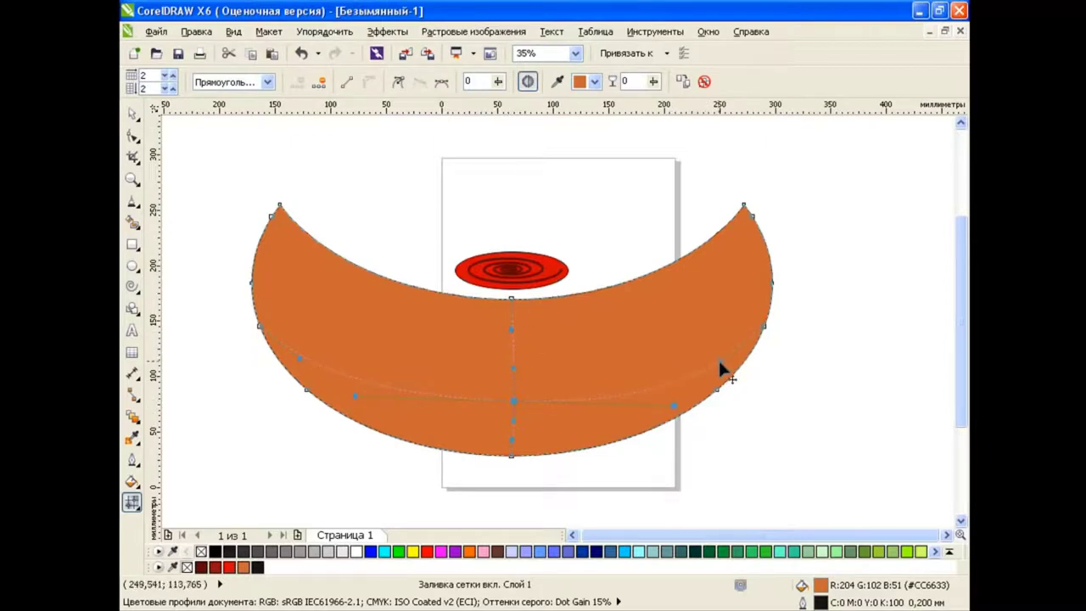
{"action": "left_click", "coordinate": [759, 427]}
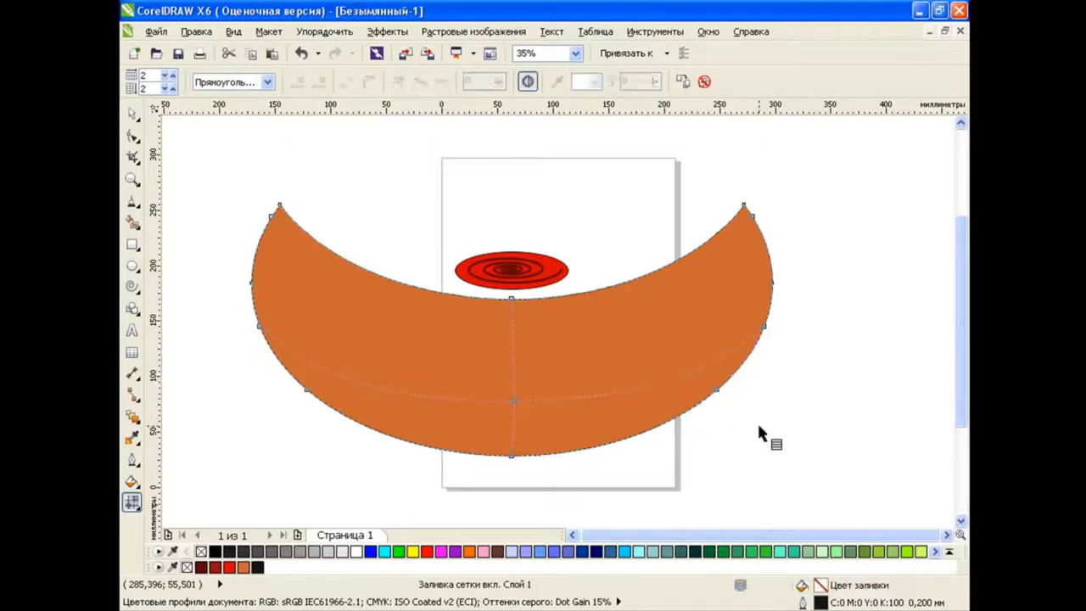
{"action": "left_click", "coordinate": [512, 298]}
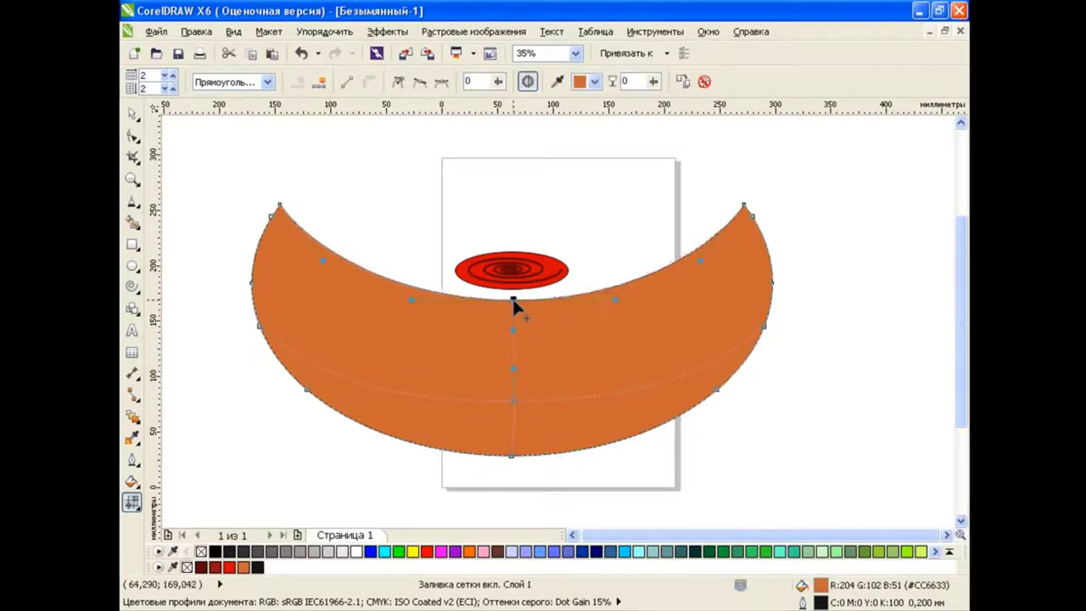
{"action": "double_click", "coordinate": [512, 413]}
{"action": "left_click", "coordinate": [514, 378]}
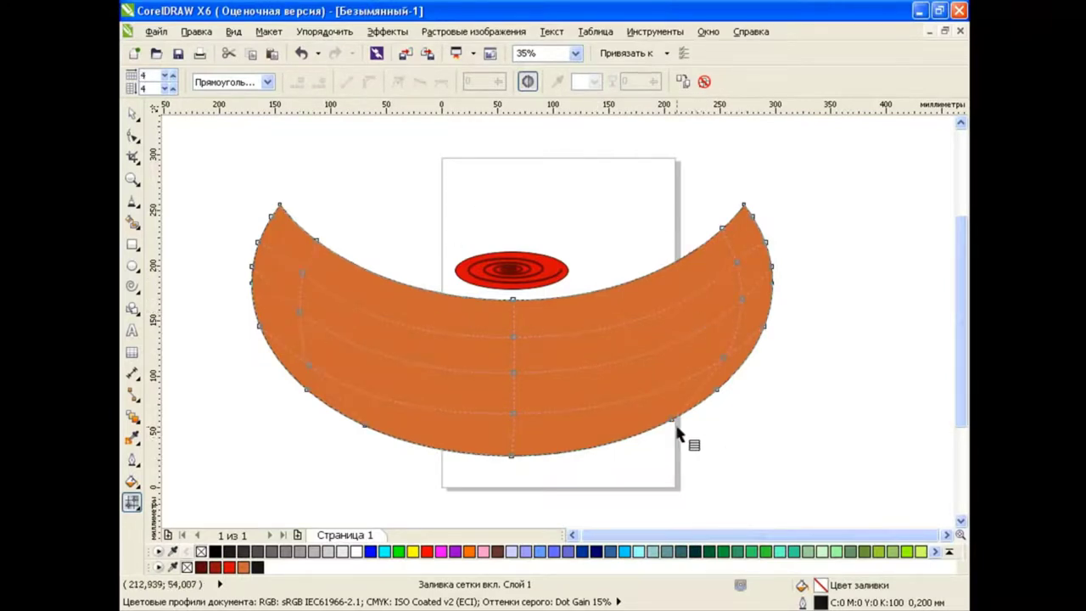
{"action": "mouse_move", "coordinate": [222, 180]}
{"action": "left_mouse_down"}
{"action": "mouse_move", "coordinate": [653, 415]}
{"action": "mouse_move", "coordinate": [815, 476]}
{"action": "left_mouse_up"}
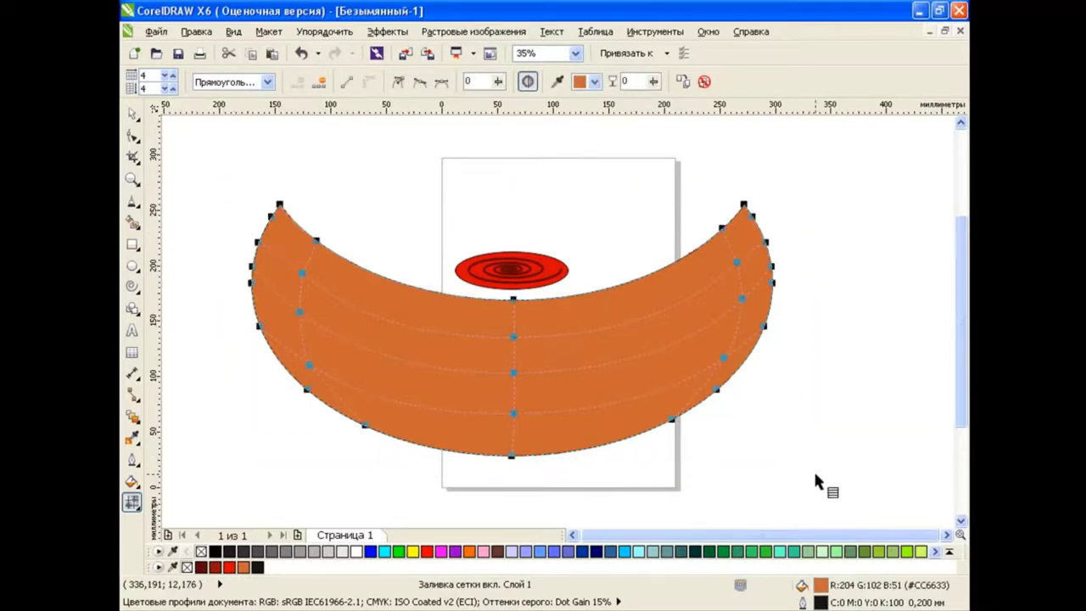
Step: Colour the selected mesh nodes dark red, then the side and centre nodes bright red
{"action": "left_click", "coordinate": [215, 566]}
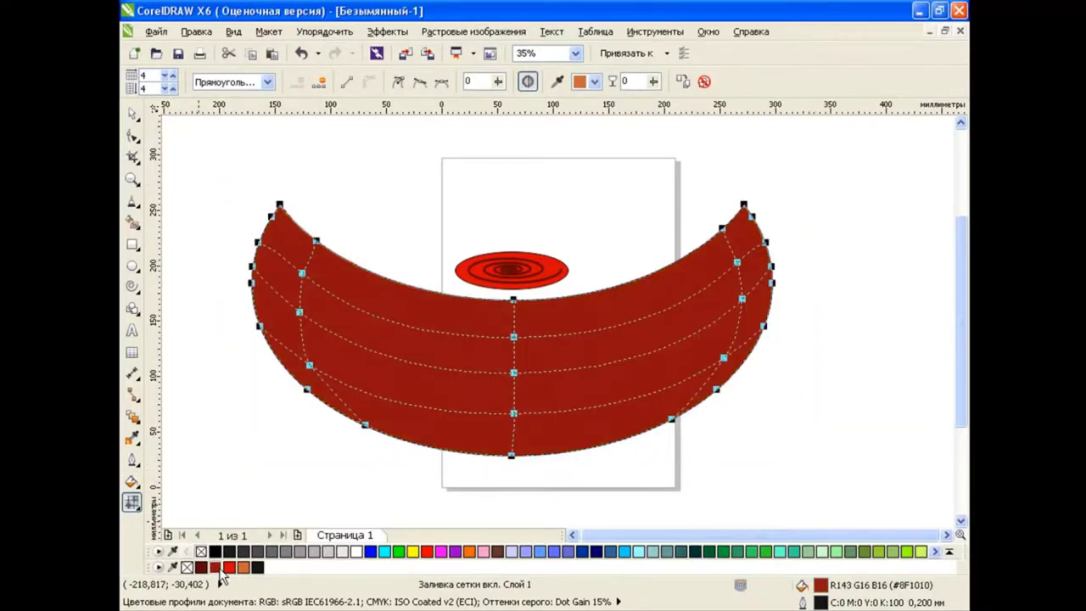
{"action": "key", "text": "Escape"}
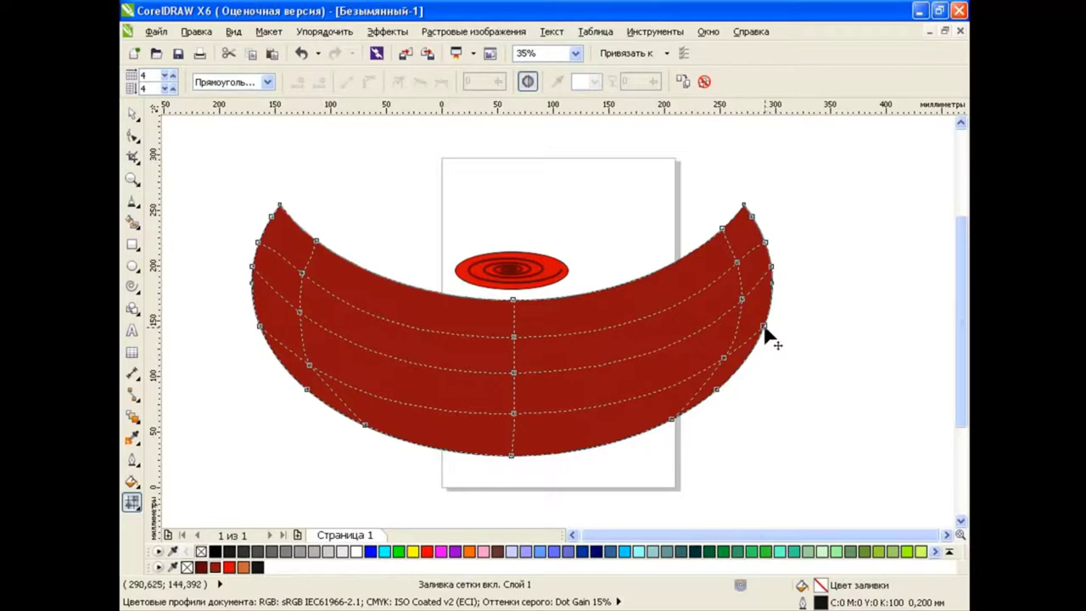
{"action": "left_click", "coordinate": [765, 329]}
{"action": "left_click", "coordinate": [723, 358], "text": "shift"}
{"action": "left_click", "coordinate": [513, 413], "text": "shift"}
{"action": "left_click", "coordinate": [310, 365], "text": "shift"}
{"action": "left_click", "coordinate": [259, 327], "text": "shift"}
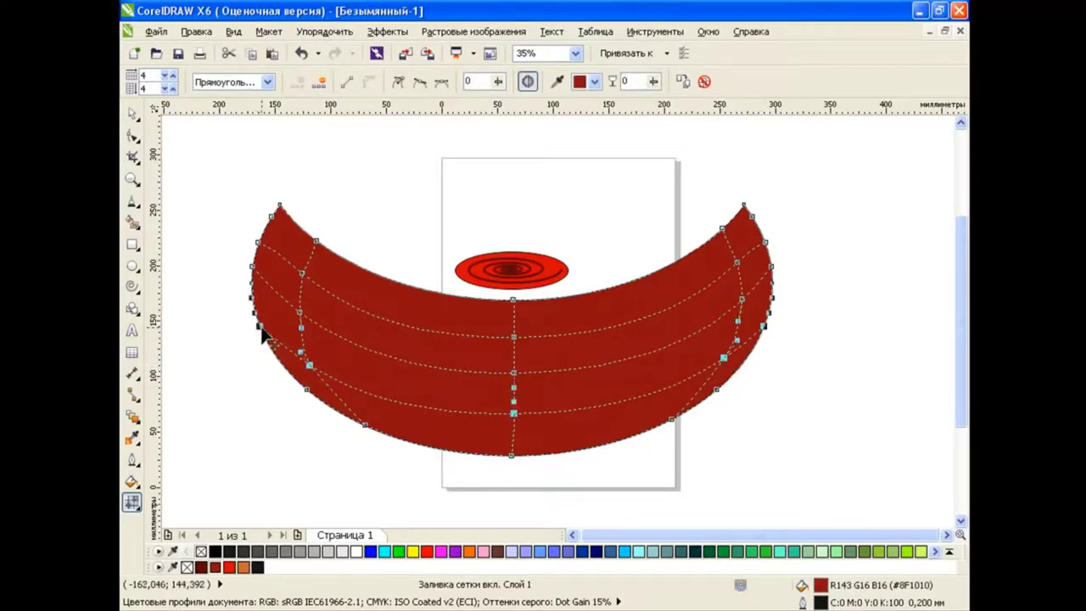
{"action": "left_click", "coordinate": [229, 567]}
Step: Give another row of left, centre and right mesh nodes a brighter red
{"action": "left_click", "coordinate": [299, 314]}
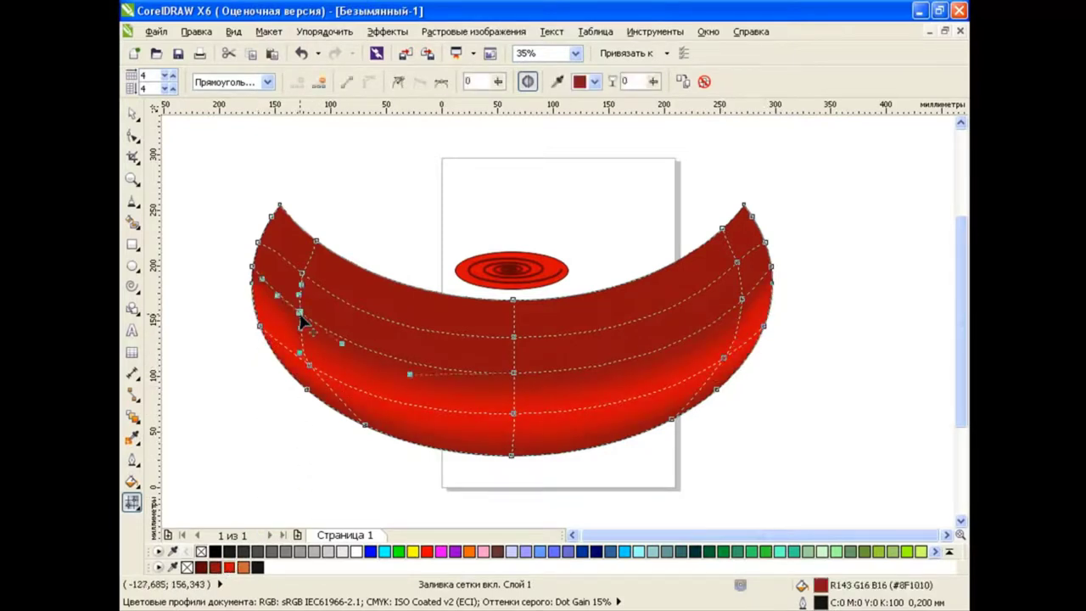
{"action": "left_click", "coordinate": [254, 265]}
{"action": "left_click", "coordinate": [514, 372]}
{"action": "left_click", "coordinate": [742, 299], "text": "shift"}
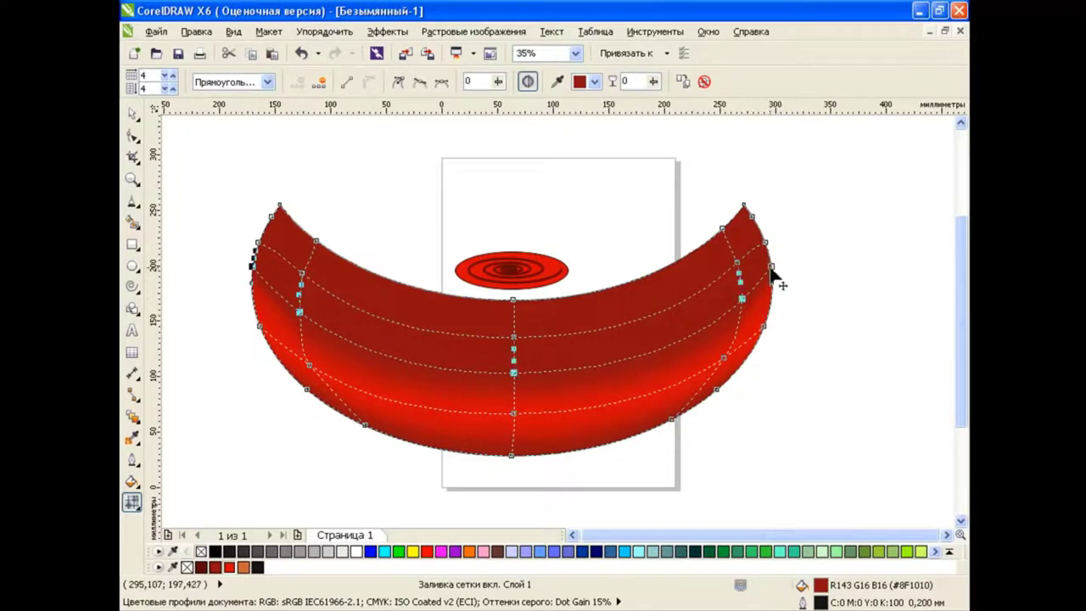
{"action": "left_click", "coordinate": [229, 568]}
{"action": "left_click", "coordinate": [284, 470]}
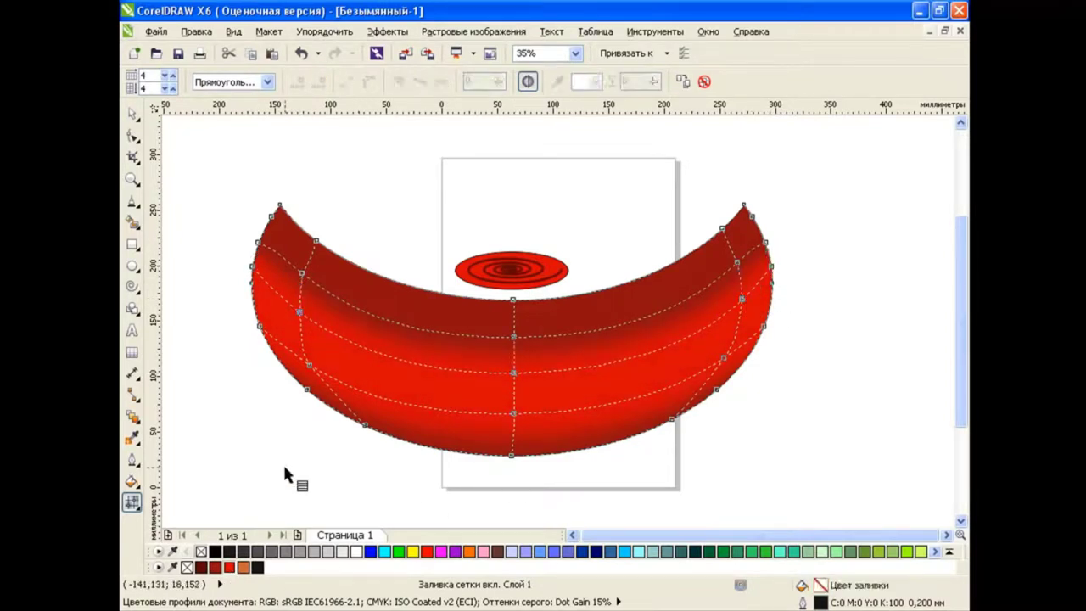
Step: Colour the crescent's top-edge mesh nodes a darker red and leave mesh editing
{"action": "left_click", "coordinate": [744, 206]}
{"action": "left_click", "coordinate": [514, 299], "text": "shift"}
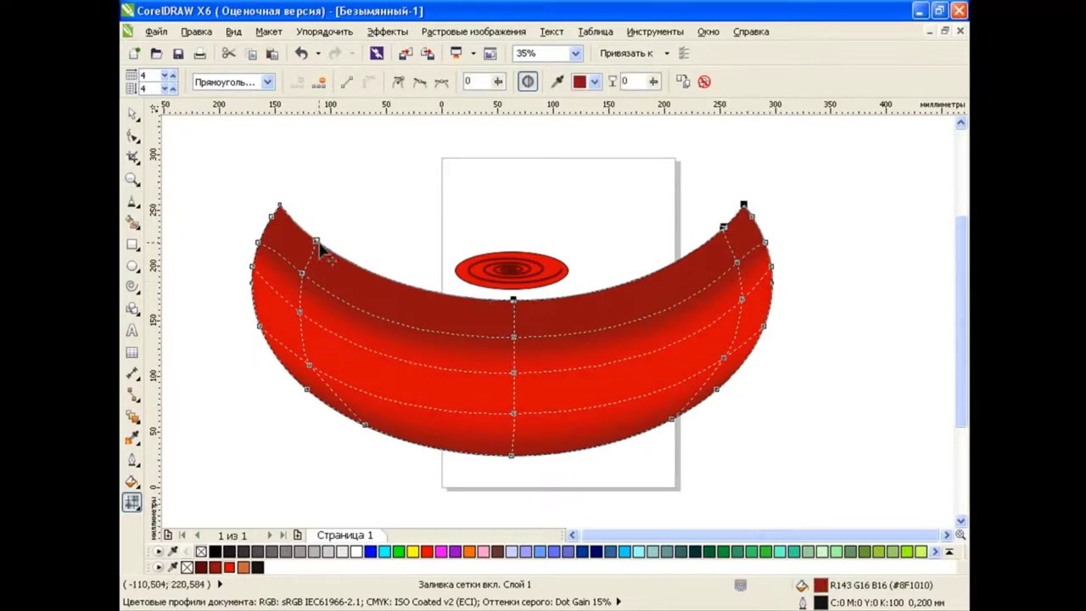
{"action": "left_click", "coordinate": [317, 242], "text": "shift"}
{"action": "left_click", "coordinate": [206, 570]}
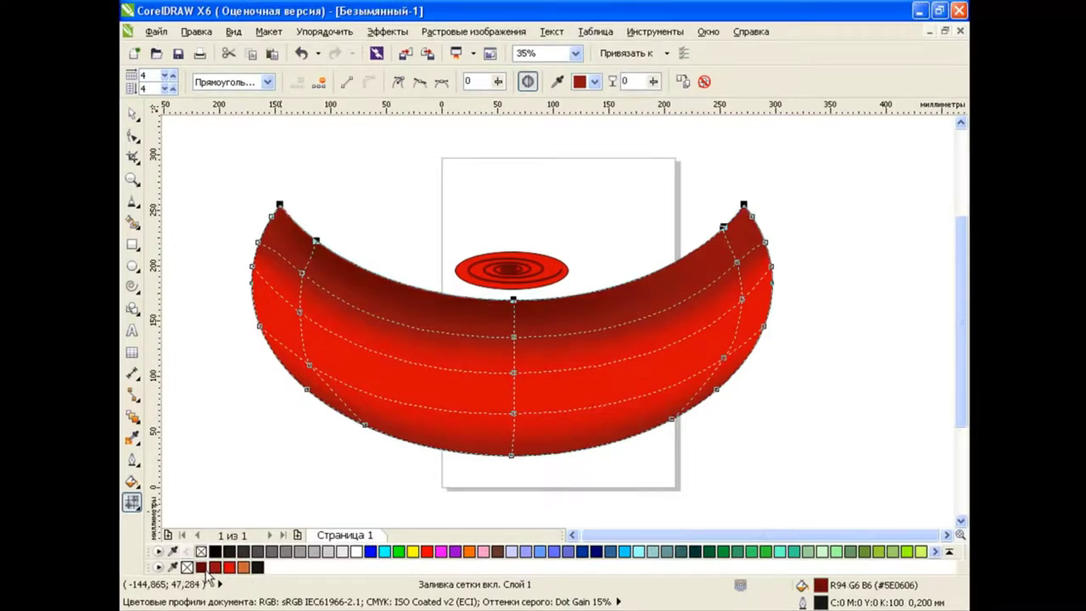
{"action": "key", "text": "space"}
Step: Shrink the mesh-shaded crescent to about 30% around its centre
{"action": "left_click", "coordinate": [242, 407]}
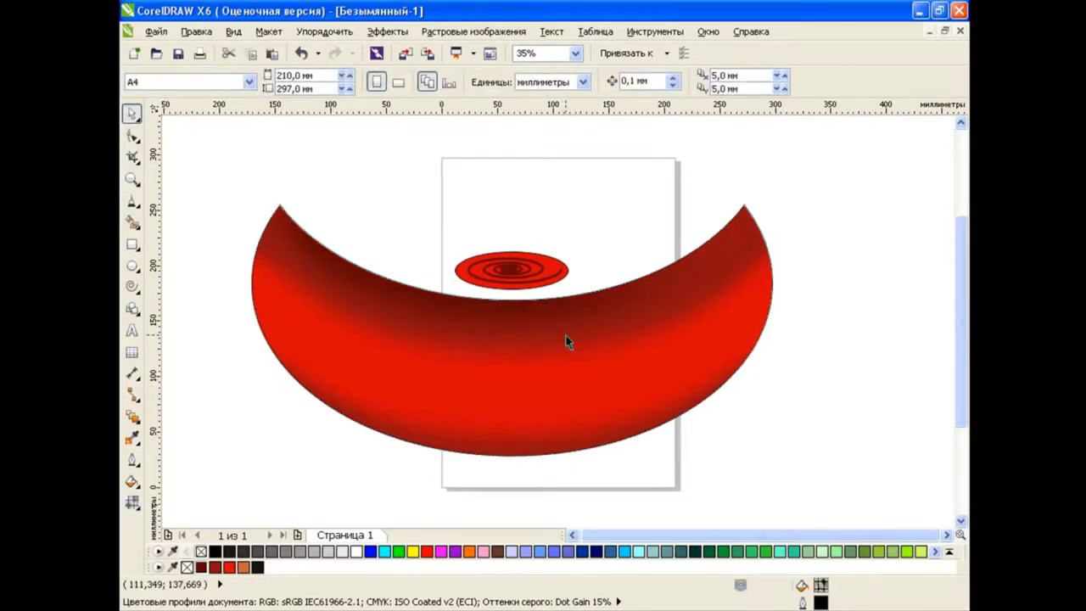
{"action": "left_click", "coordinate": [565, 335]}
{"action": "mouse_move", "coordinate": [777, 461]}
{"action": "left_mouse_down"}
{"action": "mouse_move", "coordinate": [543, 352]}
{"action": "mouse_move", "coordinate": [543, 316]}
{"action": "left_mouse_up"}
{"action": "key", "text": "Escape"}
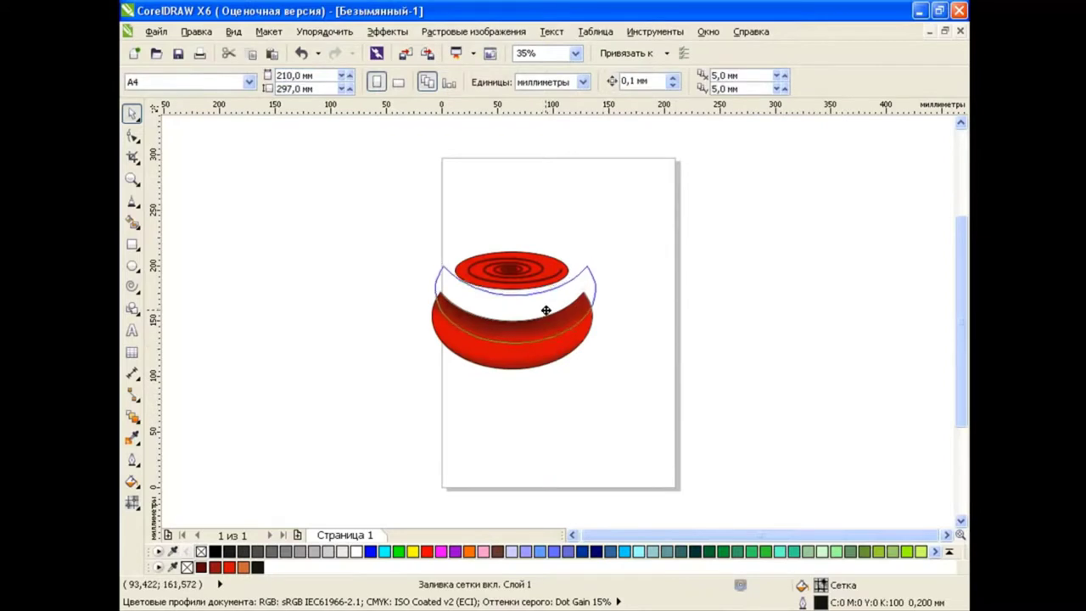
{"action": "key", "text": "Escape"}
Step: Reshape the crescent into a squat bowl under the spiral disc, about 77 by 73 percent
{"action": "left_click", "coordinate": [568, 290]}
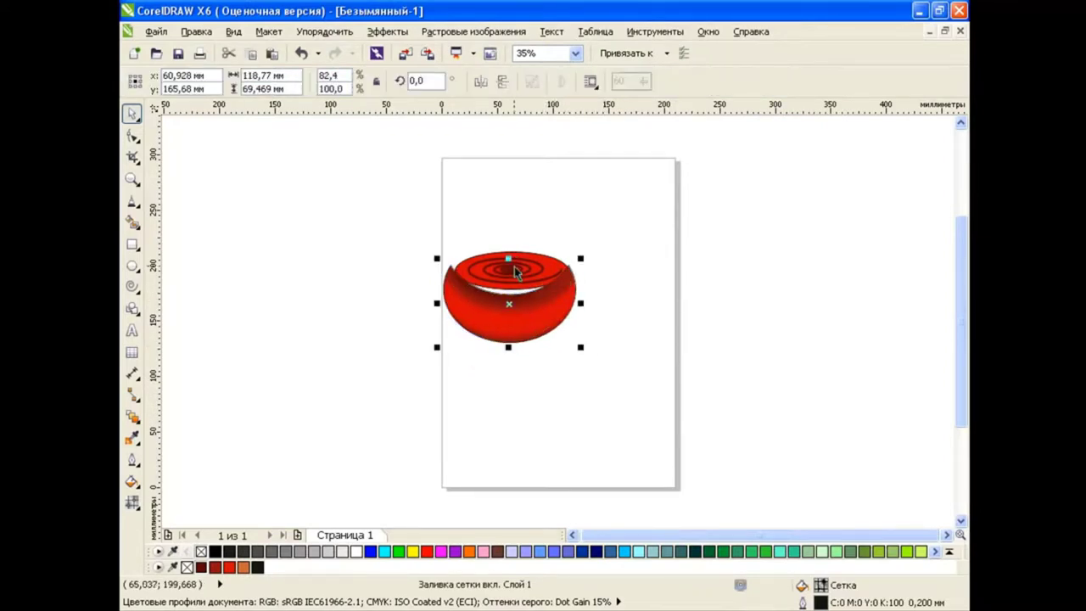
{"action": "mouse_move", "coordinate": [512, 261]}
{"action": "left_mouse_down"}
{"action": "mouse_move", "coordinate": [514, 245]}
{"action": "mouse_move", "coordinate": [514, 280]}
{"action": "left_mouse_up"}
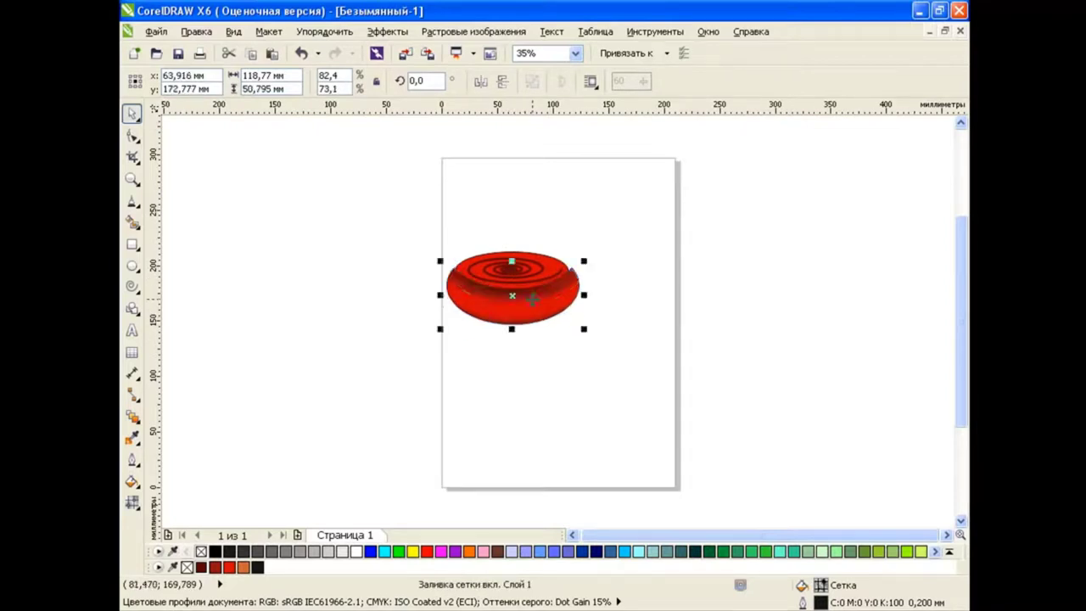
{"action": "left_click_drag", "start_coordinate": [580, 298], "coordinate": [577, 297]}
{"action": "left_click", "coordinate": [620, 310]}
{"action": "left_click", "coordinate": [504, 301]}
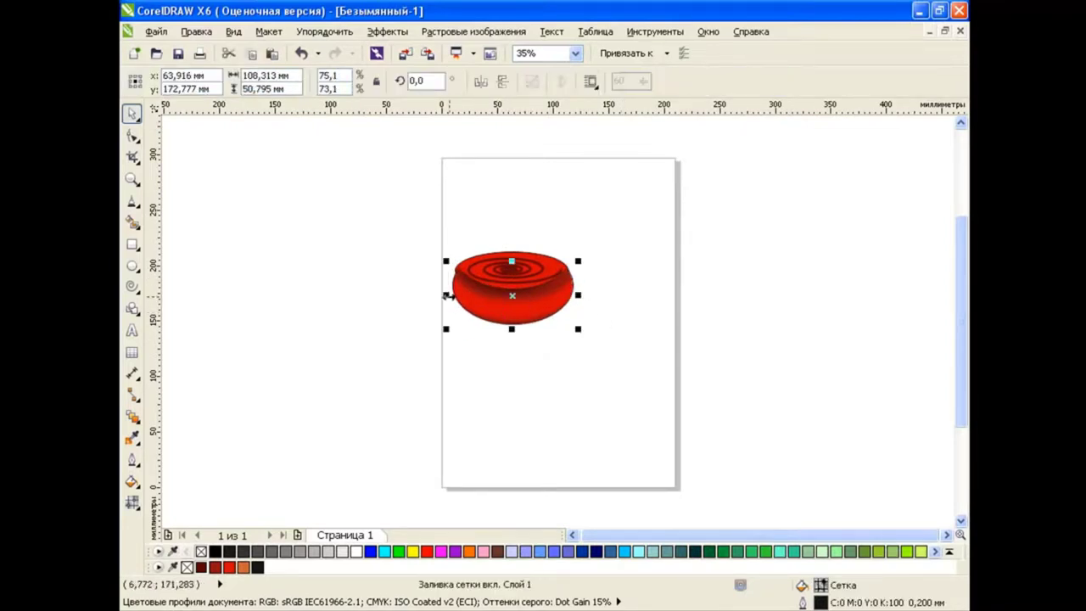
{"action": "left_click_drag", "start_coordinate": [447, 288], "coordinate": [442, 295]}
{"action": "left_click", "coordinate": [558, 255]}
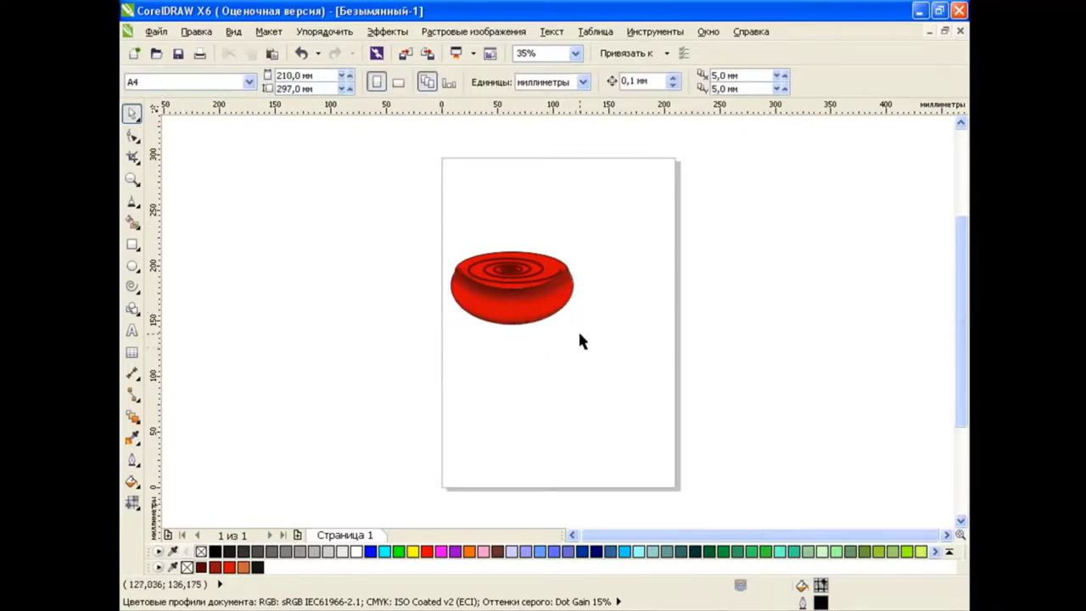
{"action": "left_click", "coordinate": [573, 292]}
{"action": "left_click_drag", "start_coordinate": [582, 293], "coordinate": [585, 294]}
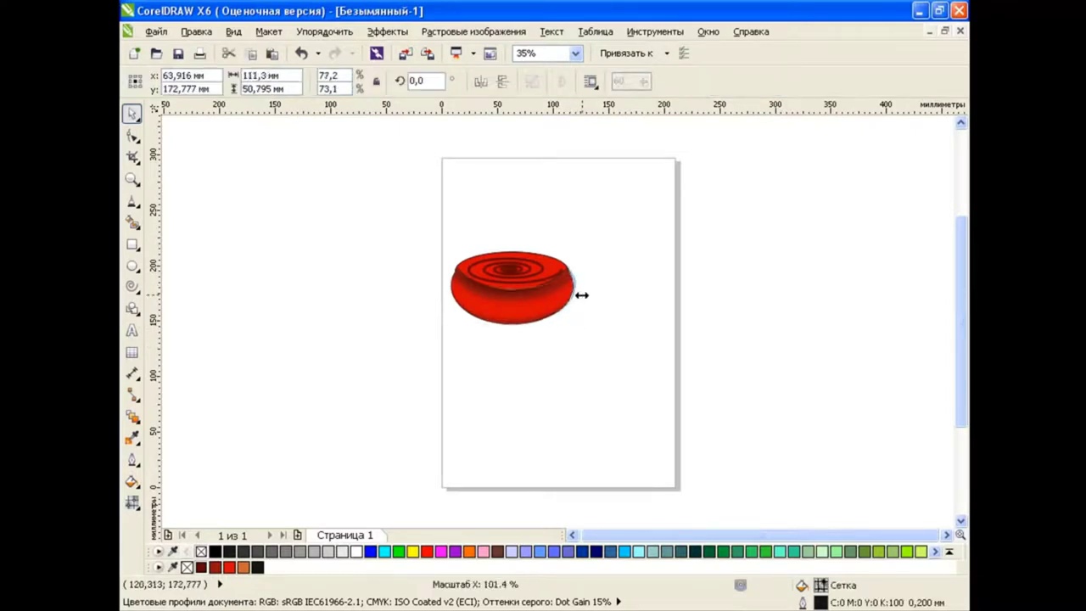
{"action": "left_click", "coordinate": [431, 361]}
Step: Copy the red crescent to the right and rotate the copy 120,4° upright
{"action": "left_click", "coordinate": [521, 314]}
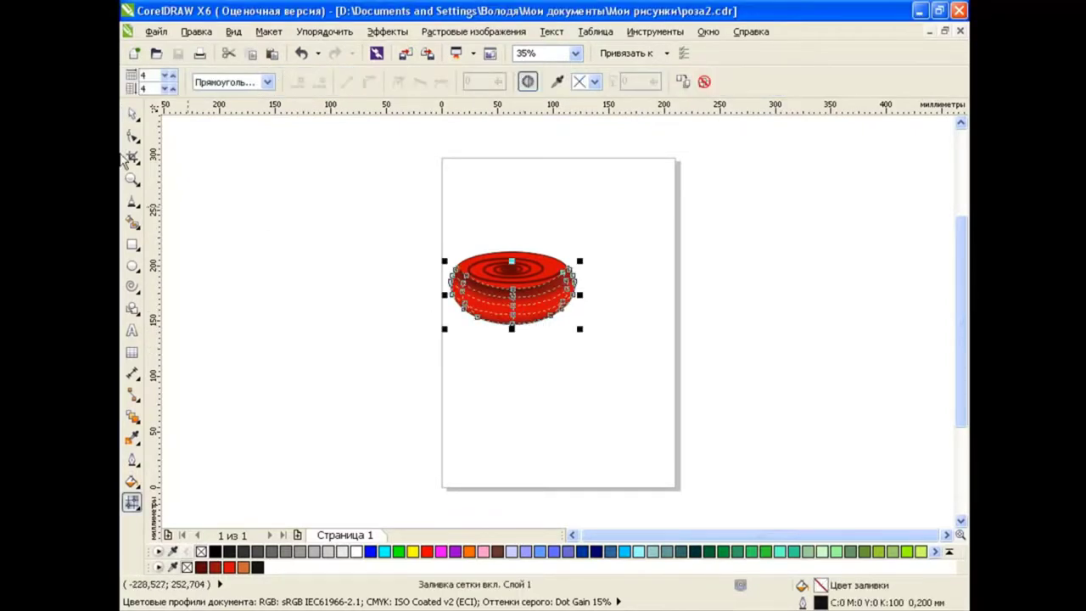
{"action": "left_click_drag", "start_coordinate": [560, 304], "coordinate": [628, 316]}
{"action": "left_click", "coordinate": [661, 334]}
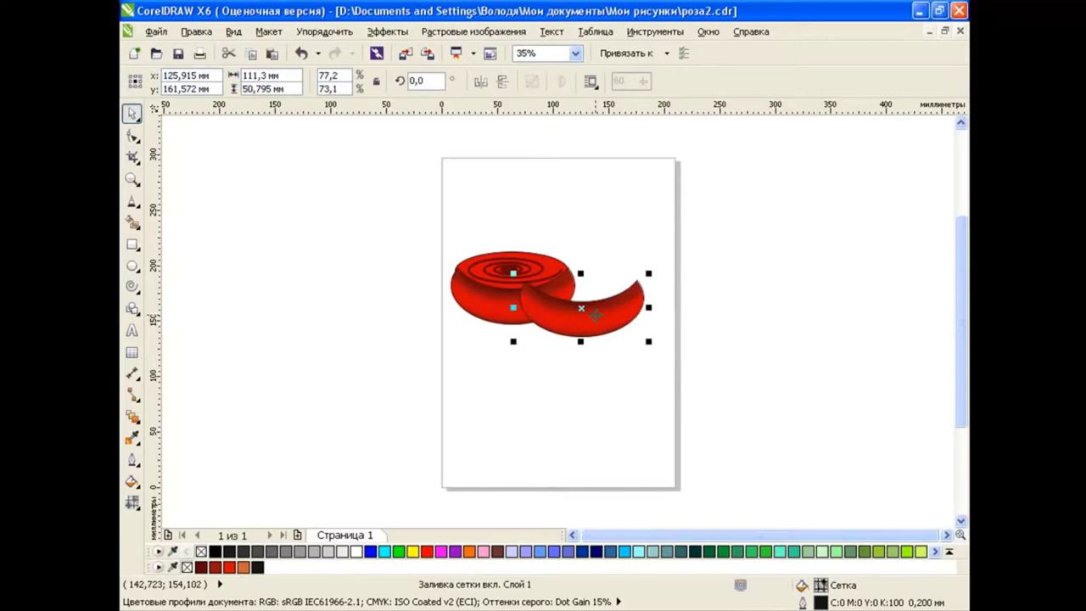
{"action": "left_click", "coordinate": [578, 272]}
{"action": "left_click_drag", "start_coordinate": [508, 248], "coordinate": [432, 175]}
{"action": "key", "text": "Escape"}
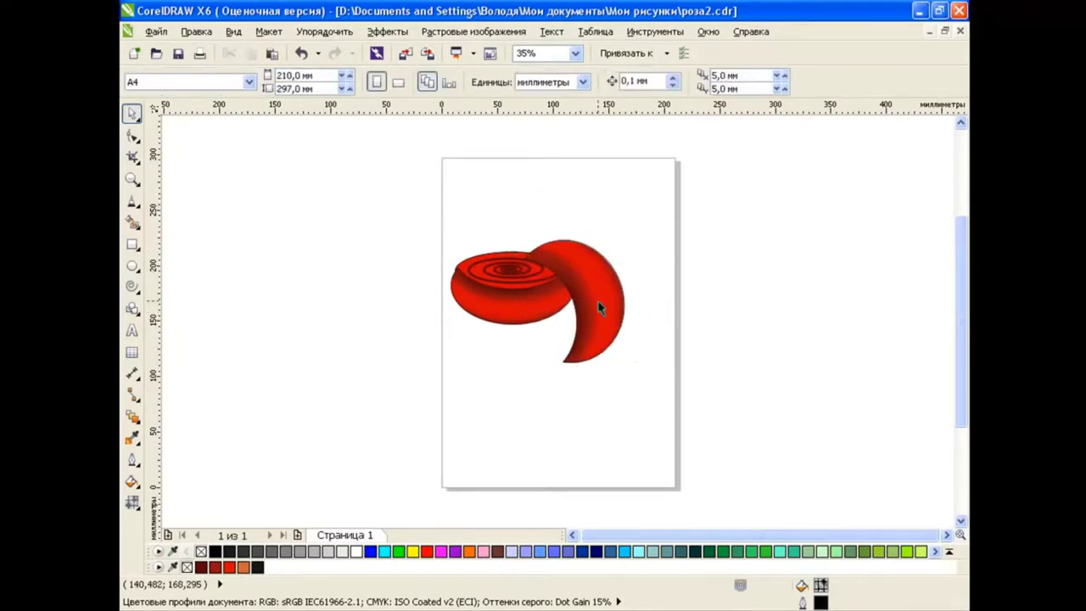
Step: Squash the copy into a rounder petal and tuck it behind the rose's right side
{"action": "left_click", "coordinate": [599, 308]}
{"action": "left_click_drag", "start_coordinate": [562, 358], "coordinate": [562, 314]}
{"action": "key", "text": "Escape"}
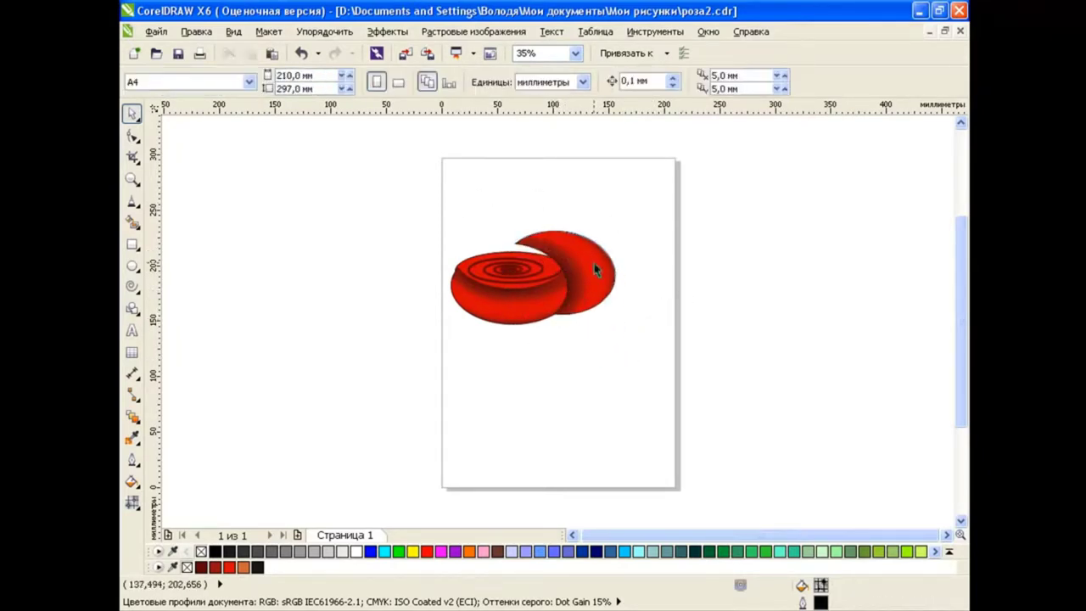
{"action": "left_click_drag", "start_coordinate": [594, 270], "coordinate": [586, 279]}
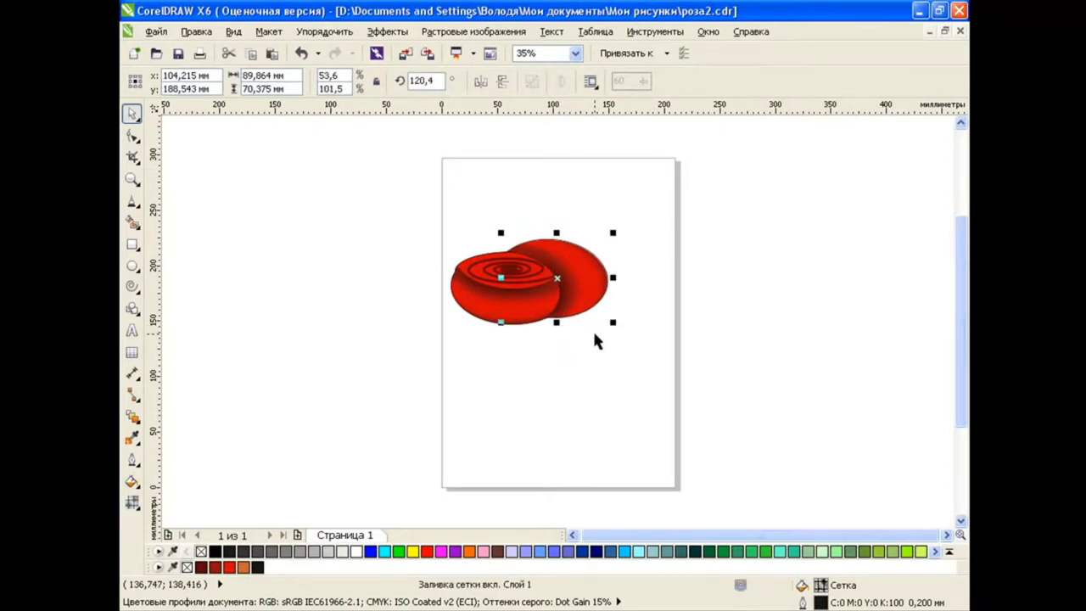
{"action": "key", "text": "Escape"}
{"action": "left_click", "coordinate": [596, 267]}
{"action": "key", "text": "Escape"}
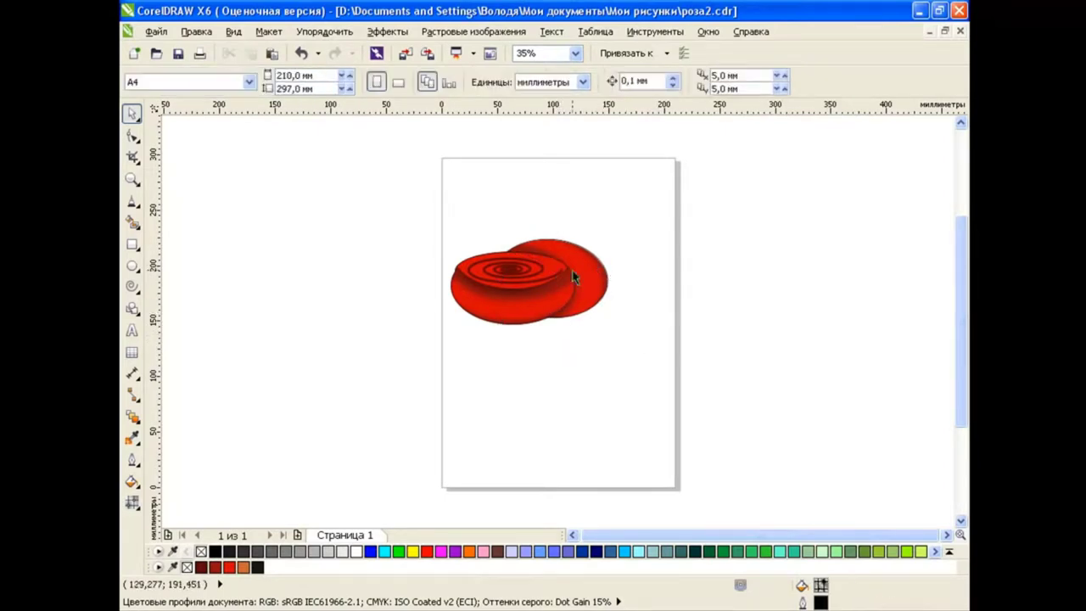
{"action": "left_click", "coordinate": [592, 272]}
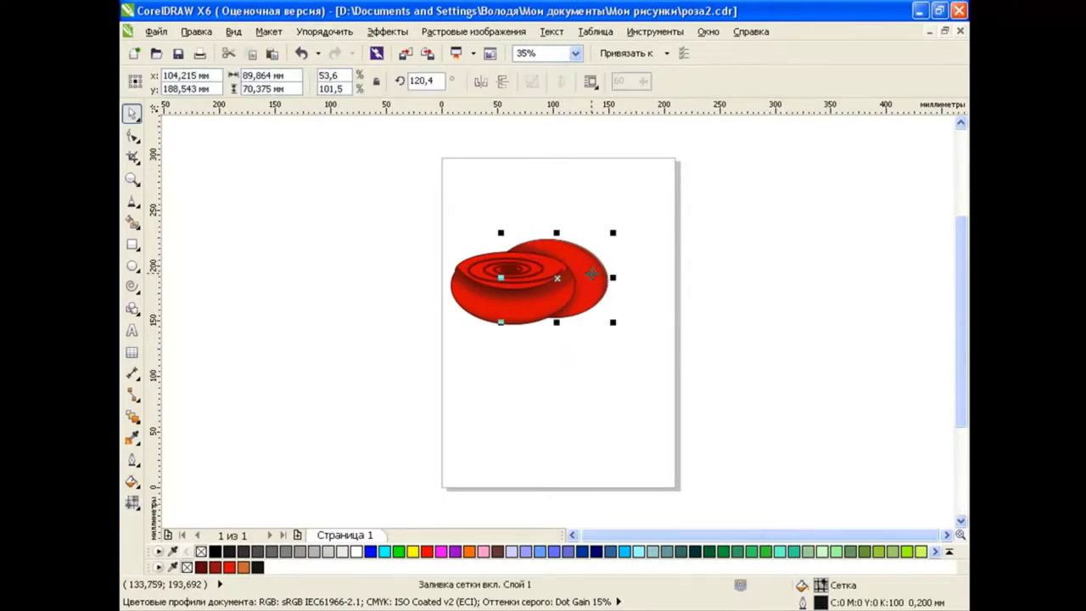
{"action": "left_click", "coordinate": [703, 302]}
{"action": "left_click", "coordinate": [605, 280]}
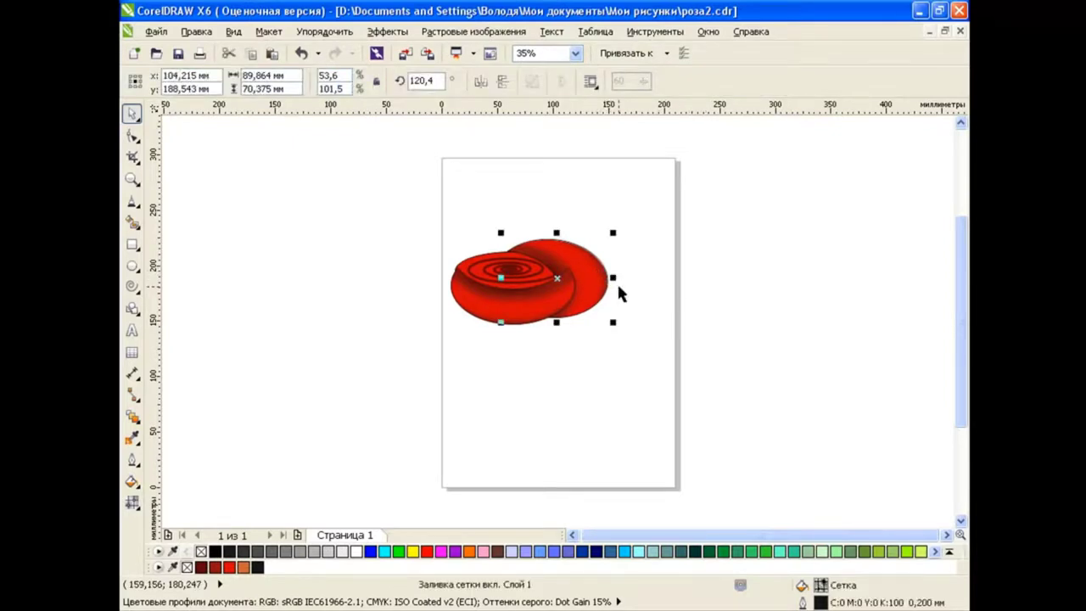
Step: Paste a mirrored copy of the petal and move it to the rose's left side
{"action": "left_click", "coordinate": [643, 299]}
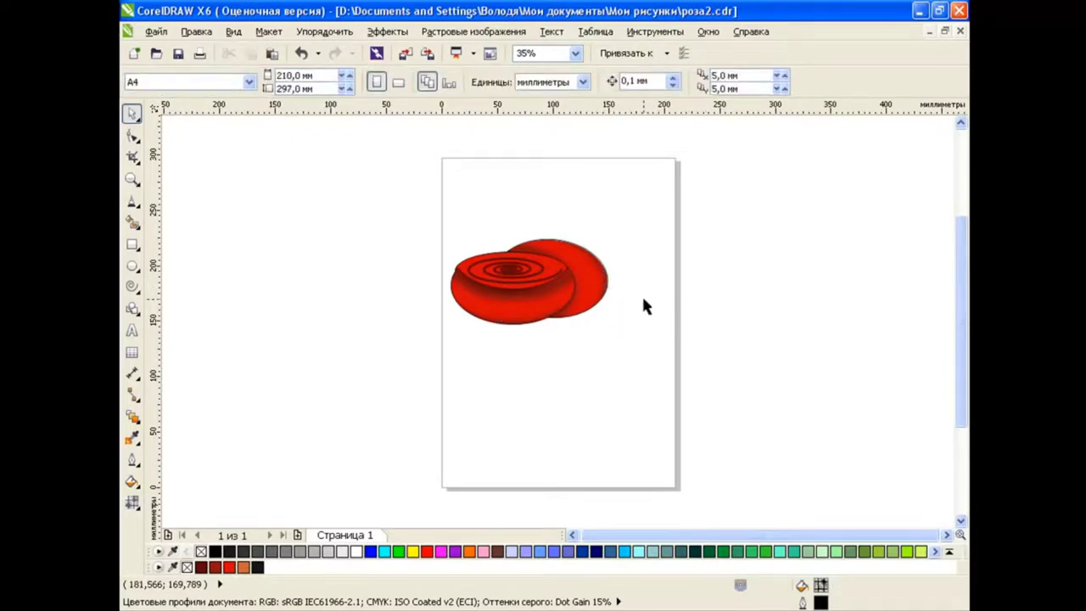
{"action": "left_click", "coordinate": [602, 280]}
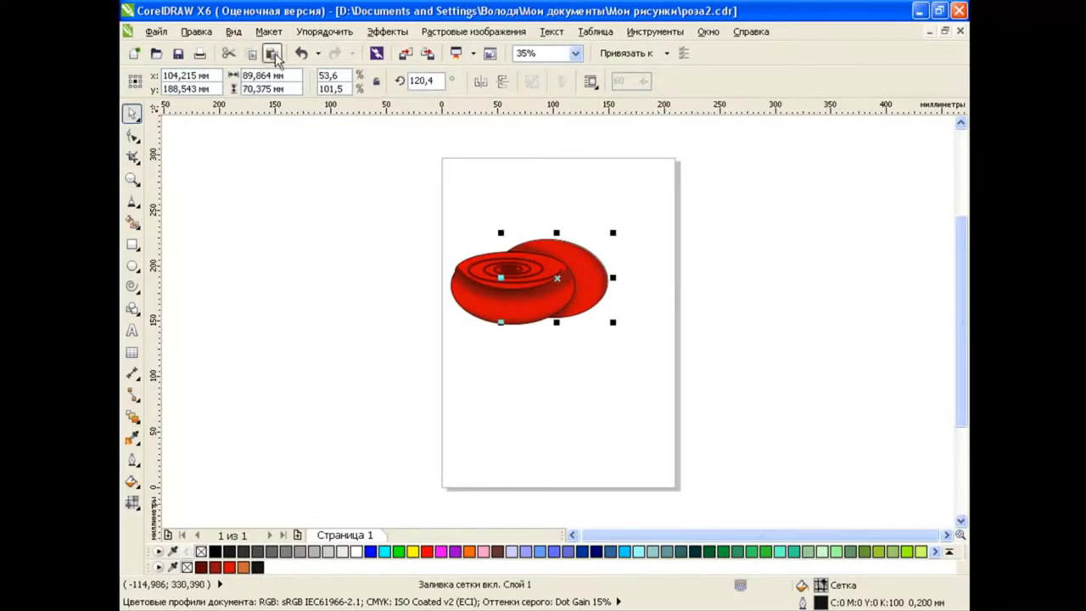
{"action": "left_click", "coordinate": [480, 81]}
{"action": "left_click_drag", "start_coordinate": [564, 289], "coordinate": [473, 288]}
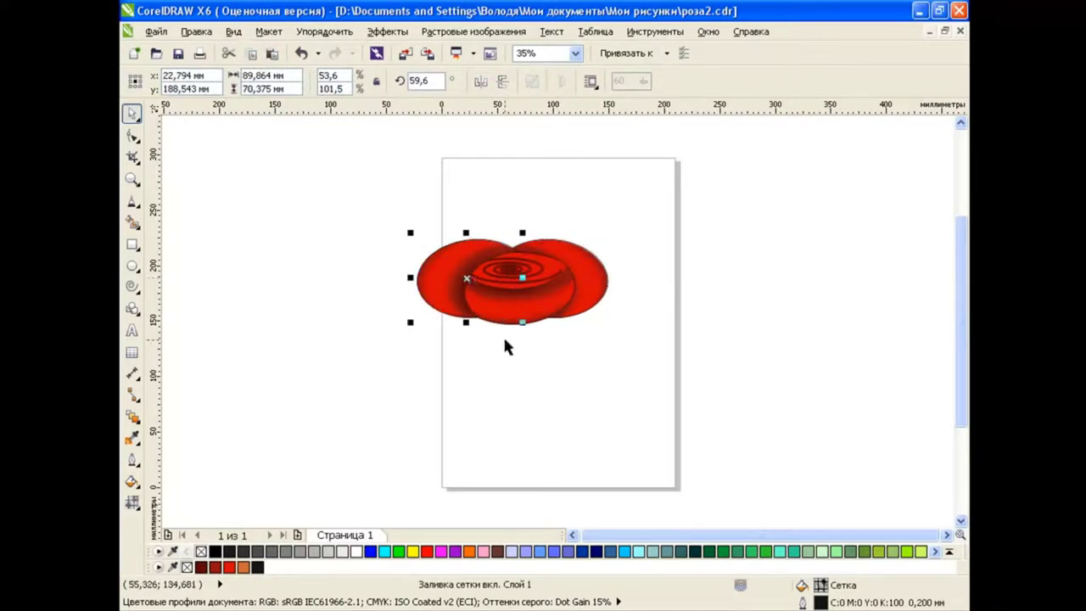
{"action": "key", "text": "F2"}
Step: Stretch the left petal taller, tilt it 50,7°, and nudge it around the bud
{"action": "left_click", "coordinate": [407, 266]}
{"action": "key", "text": "Escape"}
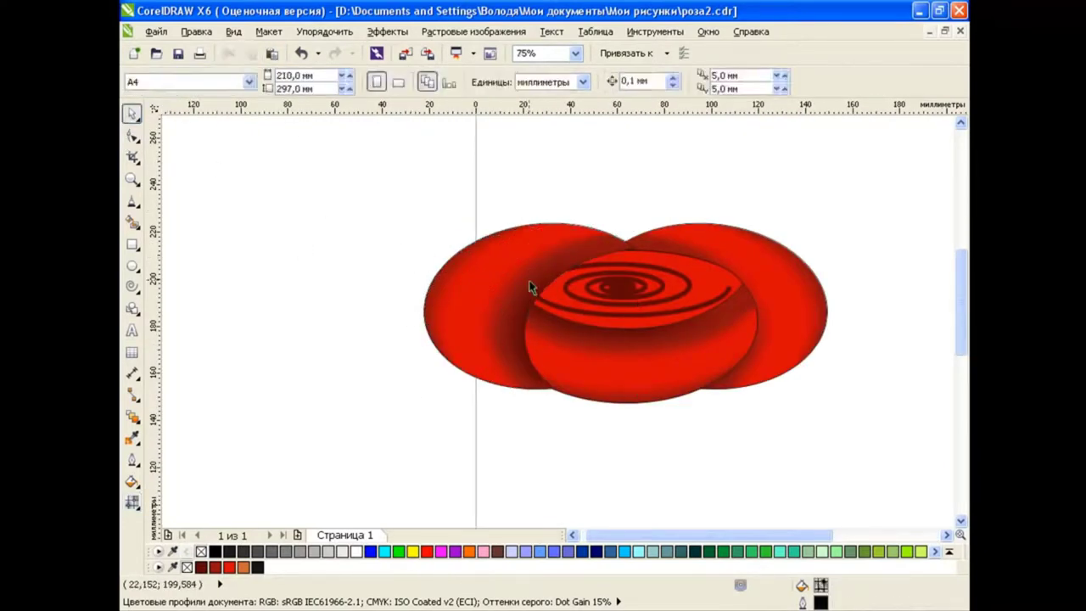
{"action": "left_click", "coordinate": [529, 287]}
{"action": "left_click_drag", "start_coordinate": [529, 223], "coordinate": [528, 175]}
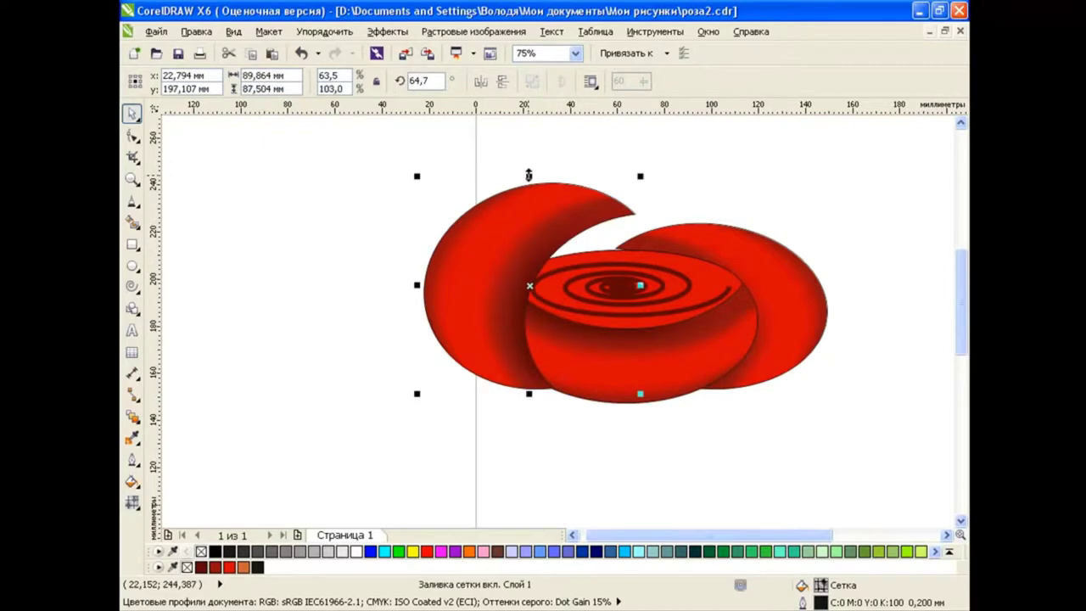
{"action": "left_click", "coordinate": [549, 299]}
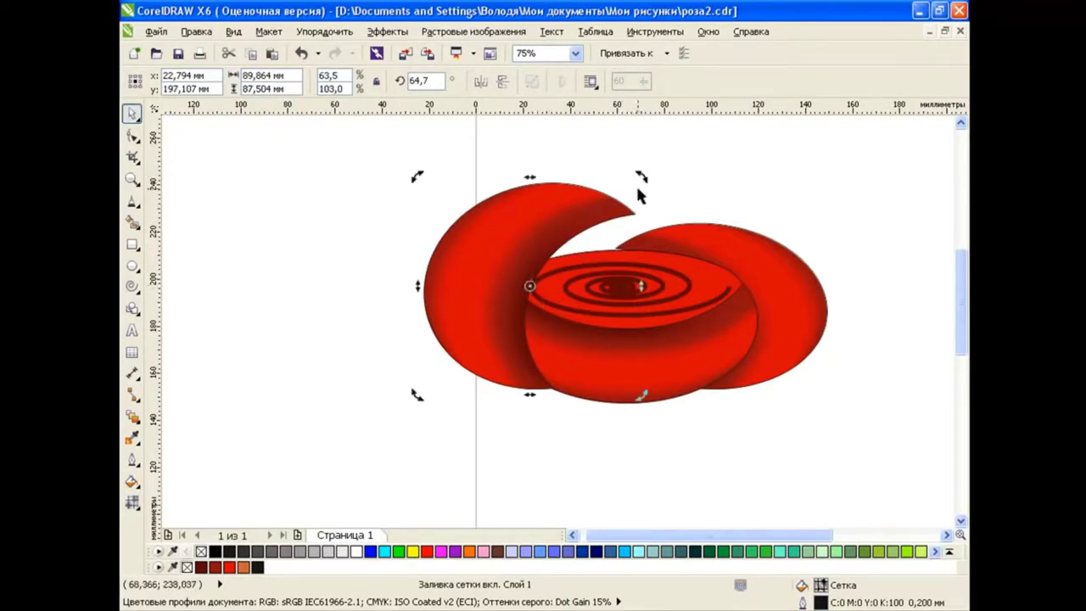
{"action": "left_click_drag", "start_coordinate": [640, 176], "coordinate": [642, 221]}
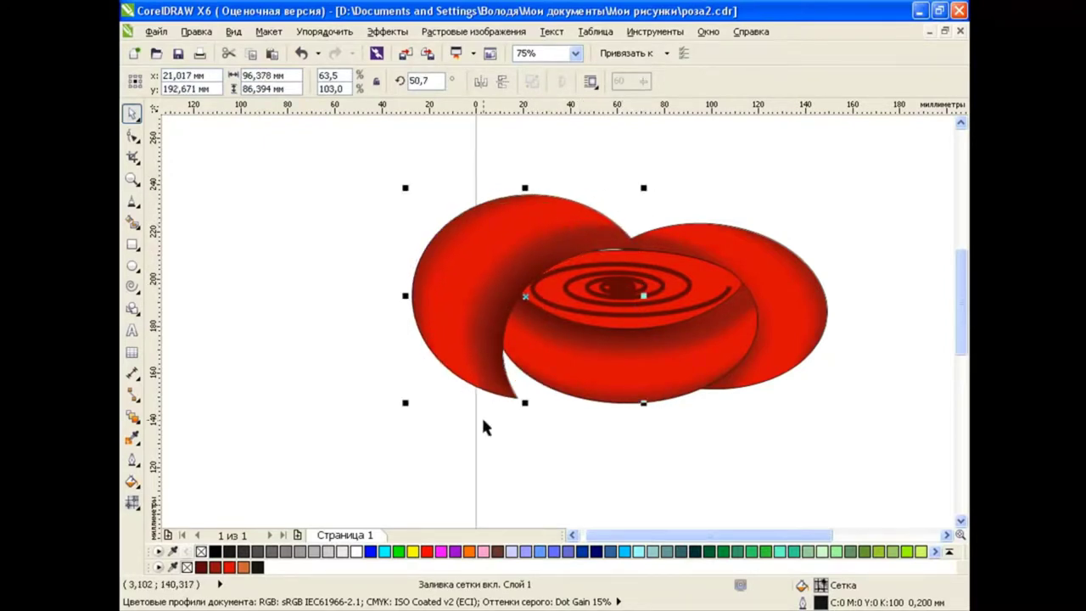
{"action": "left_click_drag", "start_coordinate": [576, 225], "coordinate": [571, 226]}
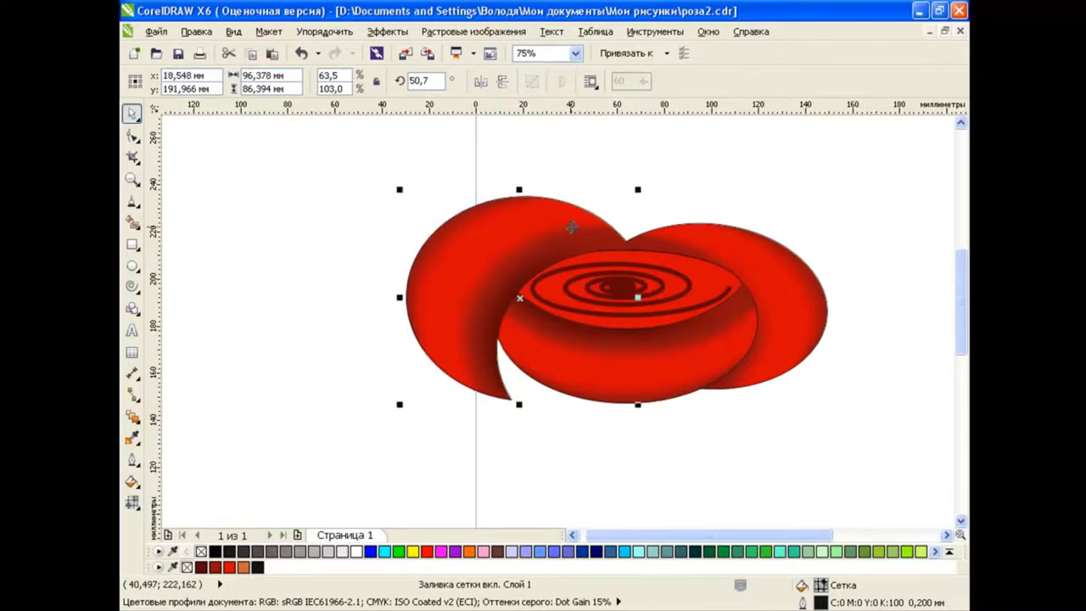
{"action": "left_click", "coordinate": [132, 503]}
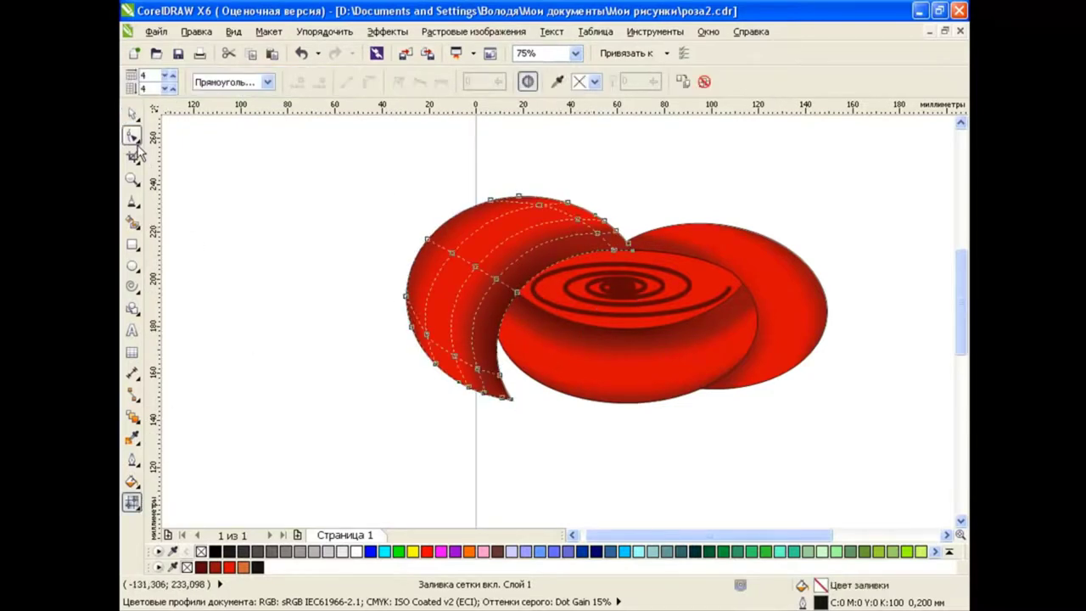
Step: Reshape the left petal's lower tip by dragging its mesh node
{"action": "mouse_move", "coordinate": [511, 392]}
{"action": "left_mouse_down"}
{"action": "mouse_move", "coordinate": [535, 397]}
{"action": "mouse_move", "coordinate": [501, 357]}
{"action": "left_mouse_up"}
{"action": "left_click", "coordinate": [509, 394]}
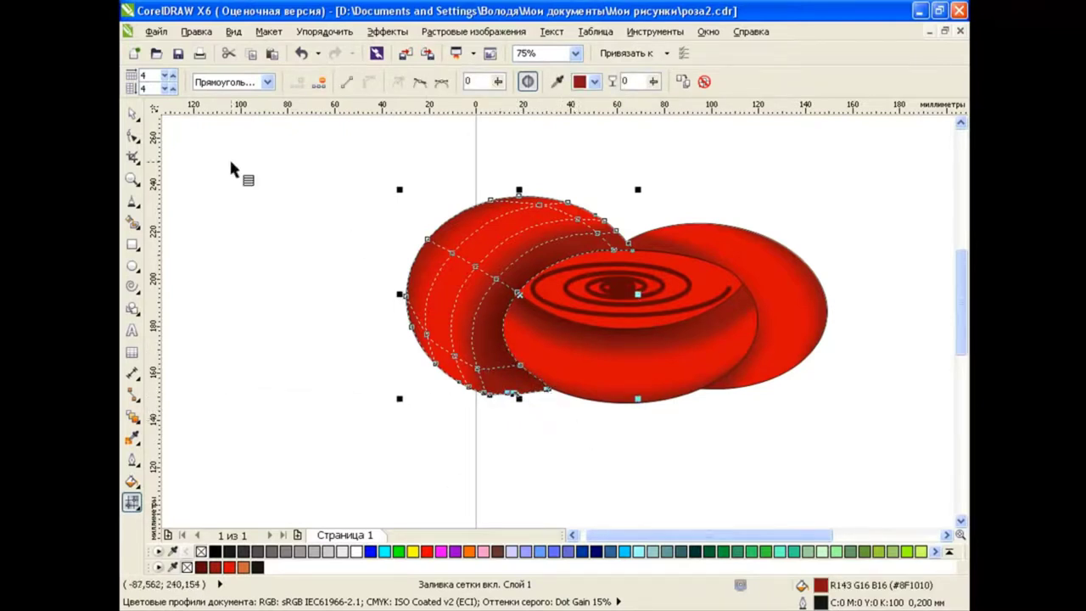
{"action": "key", "text": "space"}
{"action": "left_click", "coordinate": [335, 364]}
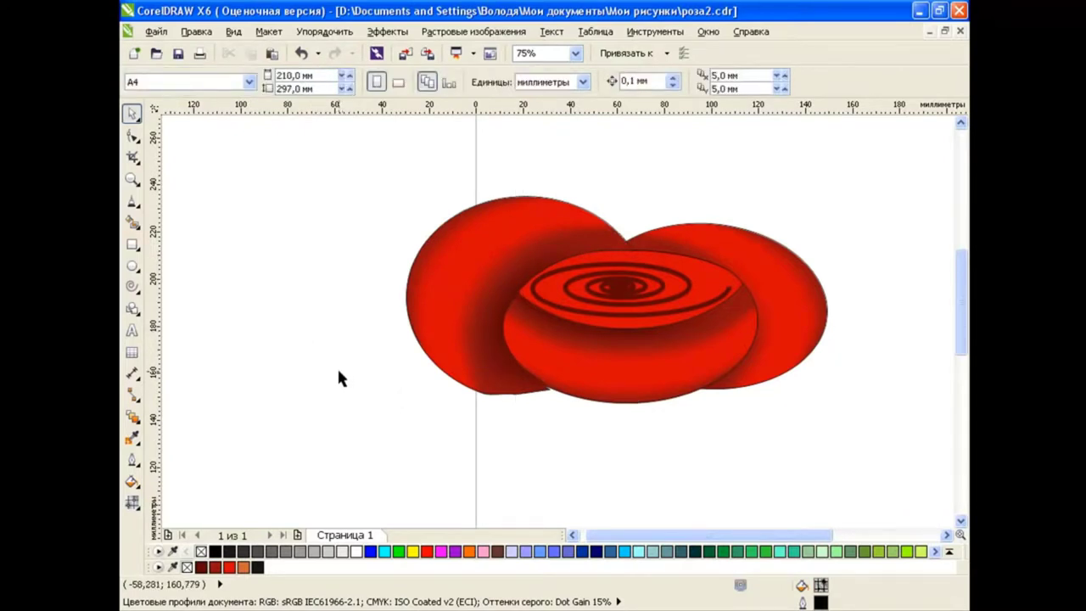
Step: Remove the lower-tip mesh row and shade the left petal's lower edge deep red (#8F1010)
{"action": "left_click", "coordinate": [461, 380]}
{"action": "key", "text": "space"}
{"action": "left_click", "coordinate": [486, 390]}
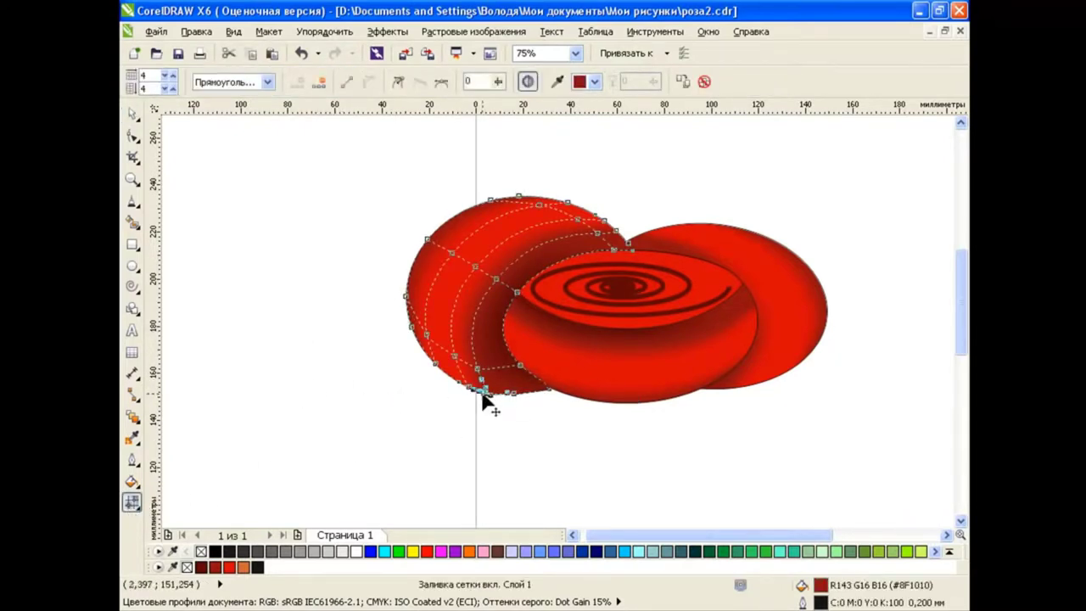
{"action": "key", "text": "Delete"}
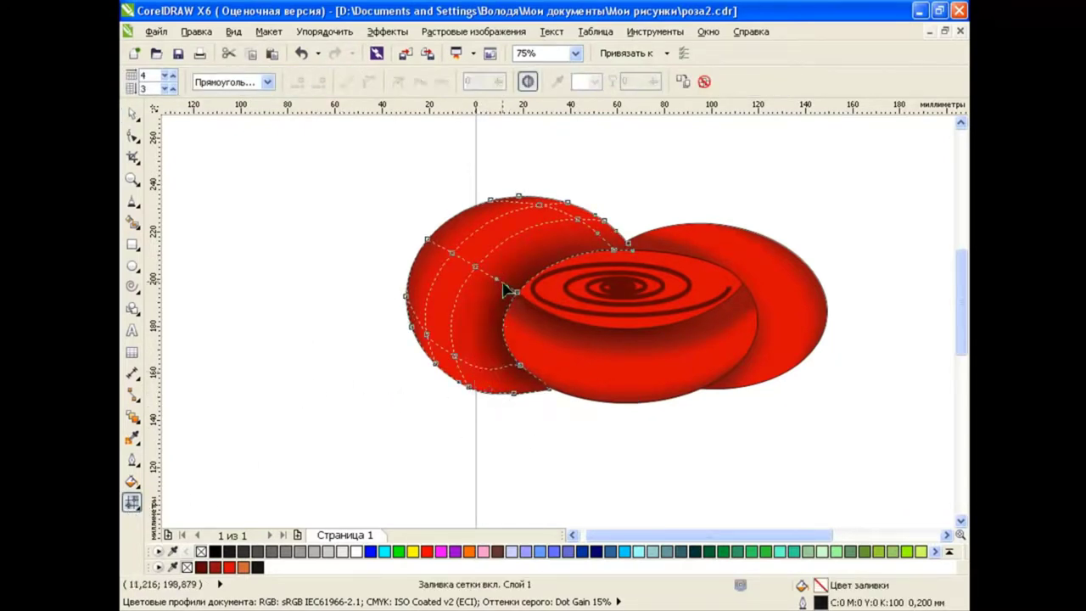
{"action": "left_click", "coordinate": [497, 282]}
{"action": "left_click", "coordinate": [528, 399]}
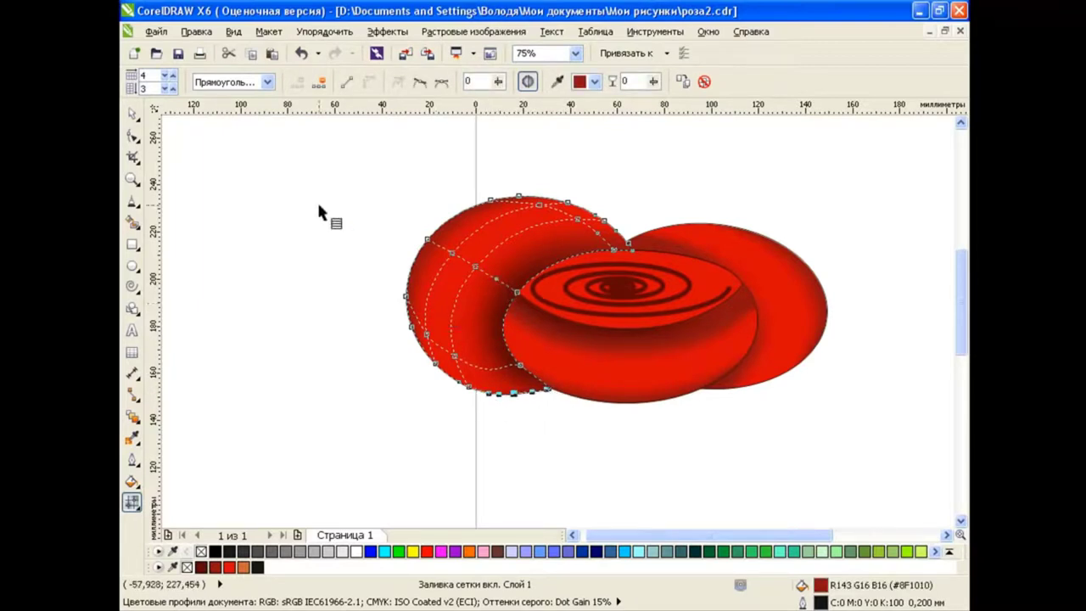
{"action": "left_click", "coordinate": [132, 113]}
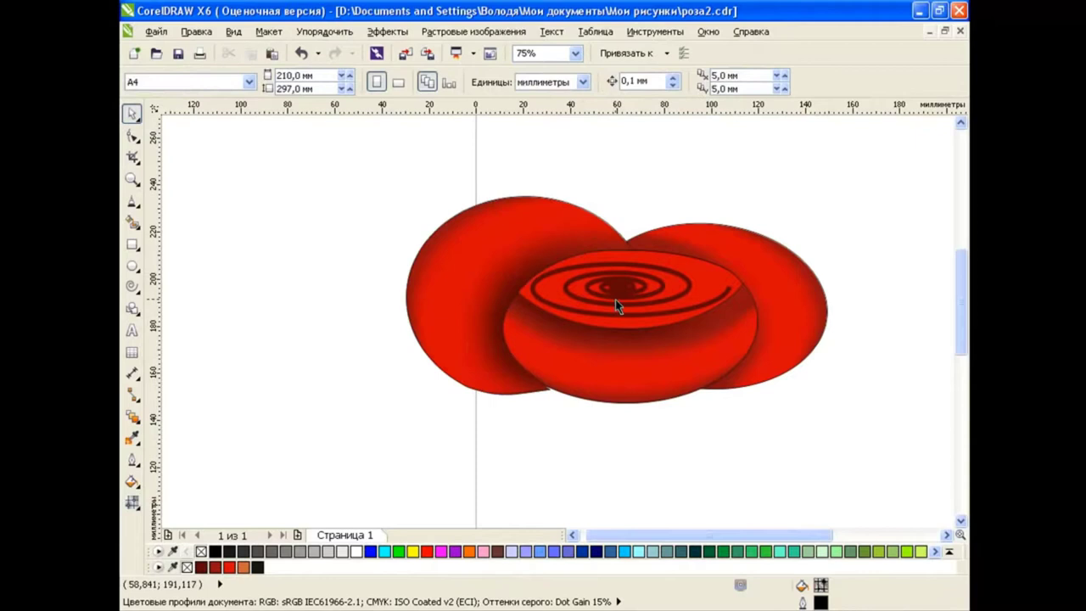
Step: Adjust the central petal's mesh shading, then clear the selection and zoom out
{"action": "left_click", "coordinate": [516, 242]}
{"action": "key", "text": "m"}
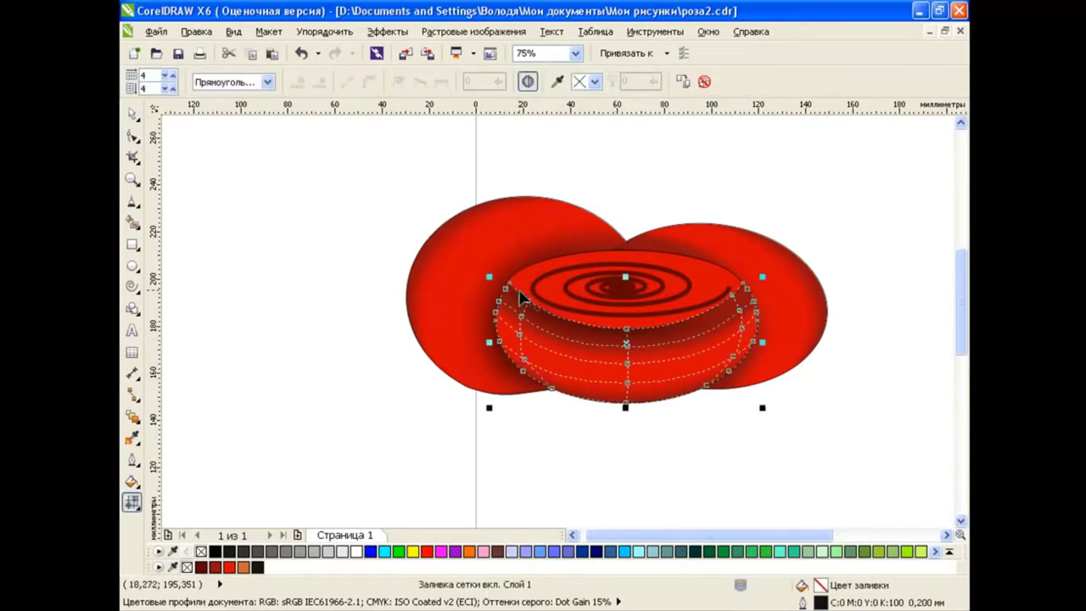
{"action": "key", "text": "space"}
{"action": "key", "text": "Escape"}
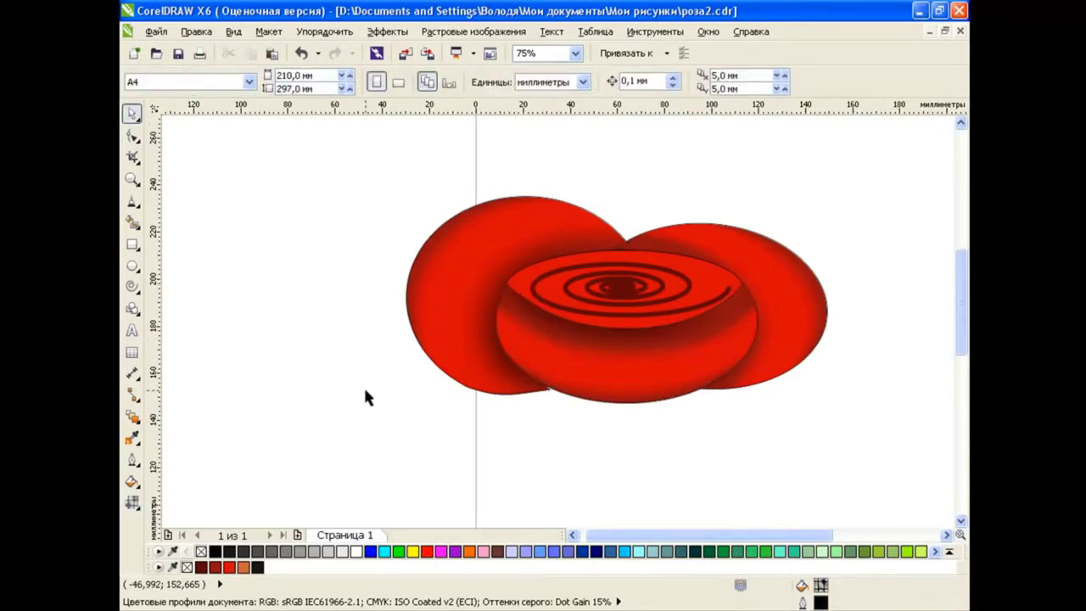
{"action": "scroll", "coordinate": [670, 356], "scroll_direction": "down", "scroll_amount": 2}
Step: Move the central petal down-left, then enlarge the lower front petal and stretch it downward
{"action": "left_click", "coordinate": [543, 357]}
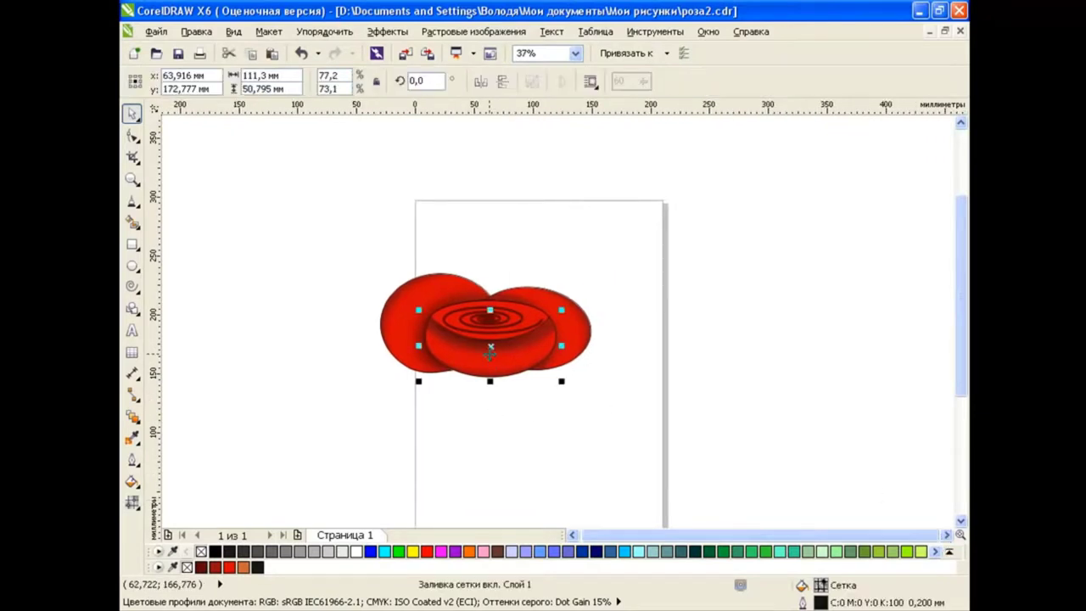
{"action": "left_click_drag", "start_coordinate": [492, 347], "coordinate": [473, 377]}
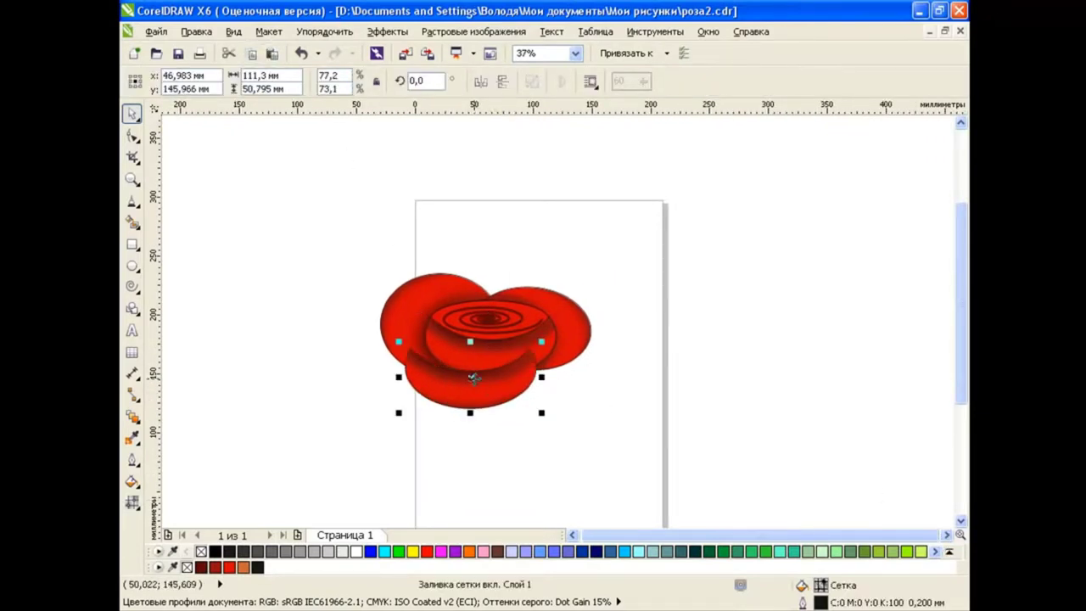
{"action": "left_click", "coordinate": [604, 398]}
{"action": "left_click", "coordinate": [507, 383]}
{"action": "left_click_drag", "start_coordinate": [541, 414], "coordinate": [578, 424]}
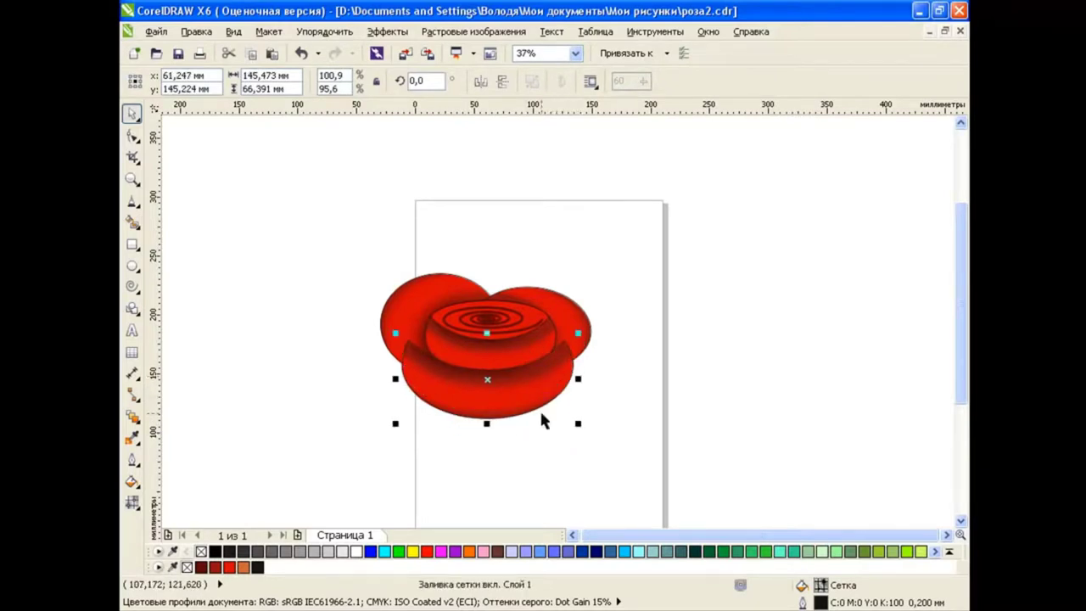
{"action": "left_click_drag", "start_coordinate": [486, 422], "coordinate": [489, 438]}
{"action": "left_click_drag", "start_coordinate": [534, 389], "coordinate": [537, 382]}
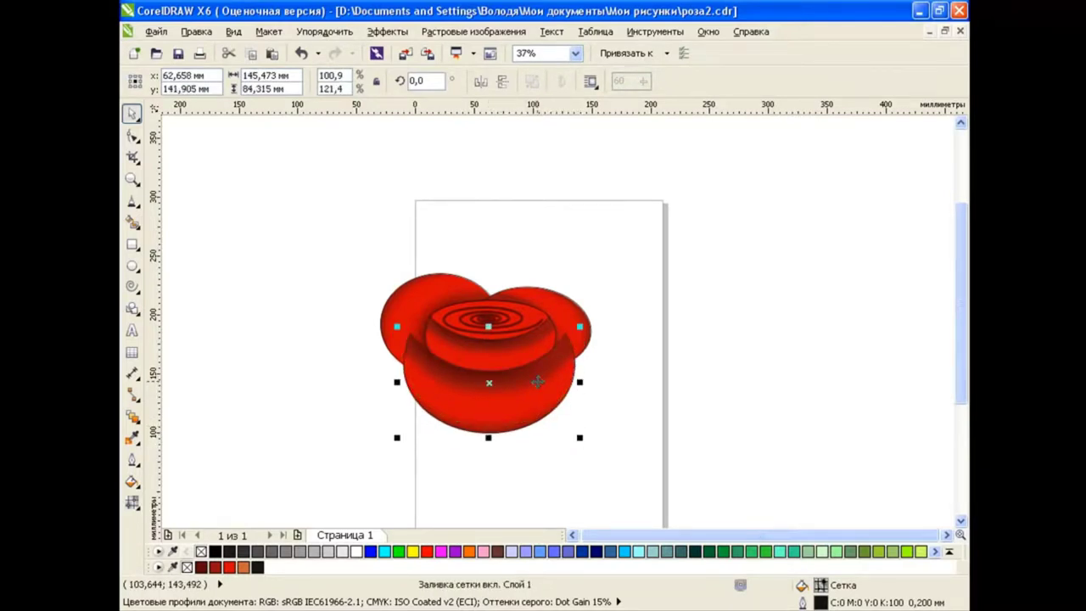
{"action": "left_click", "coordinate": [658, 372]}
Step: Move, enlarge and rotate the right petal so it fans across the rose
{"action": "left_click", "coordinate": [576, 332]}
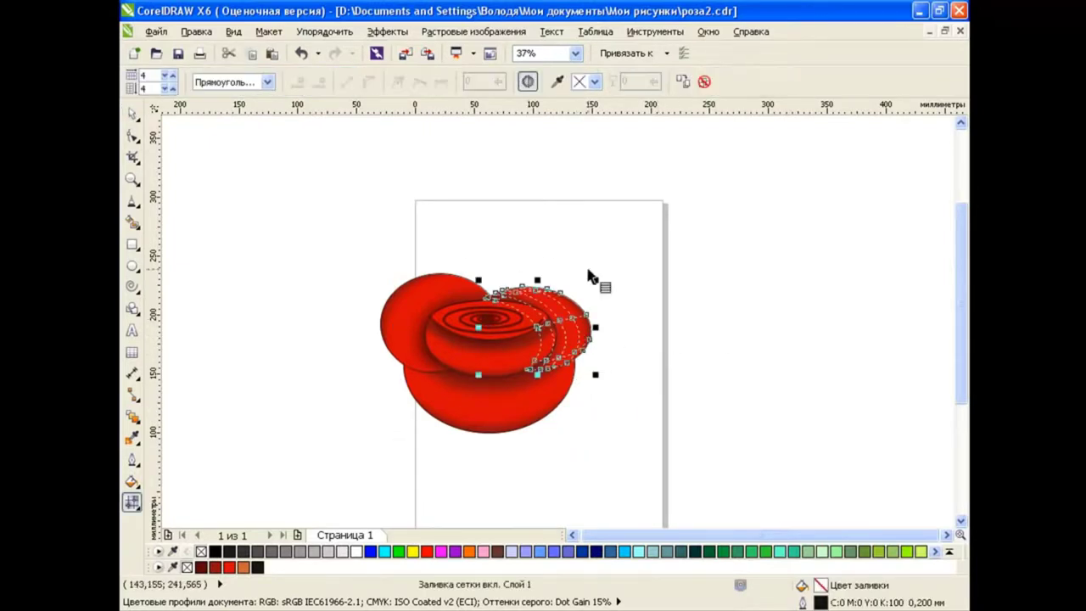
{"action": "left_click_drag", "start_coordinate": [536, 327], "coordinate": [544, 322]}
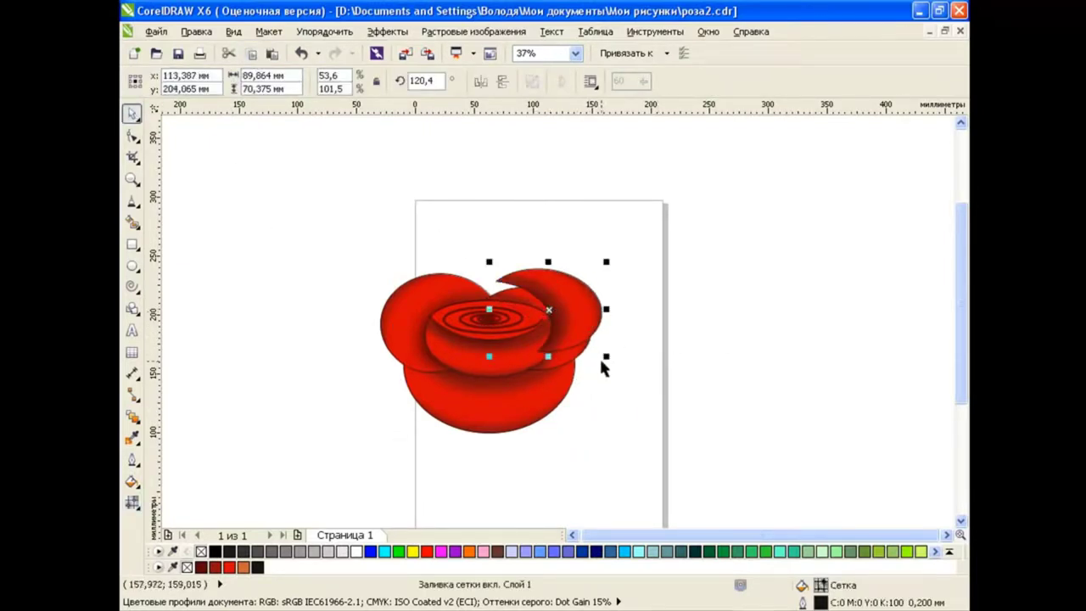
{"action": "left_click_drag", "start_coordinate": [603, 364], "coordinate": [631, 380]}
{"action": "left_click_drag", "start_coordinate": [558, 310], "coordinate": [553, 331]}
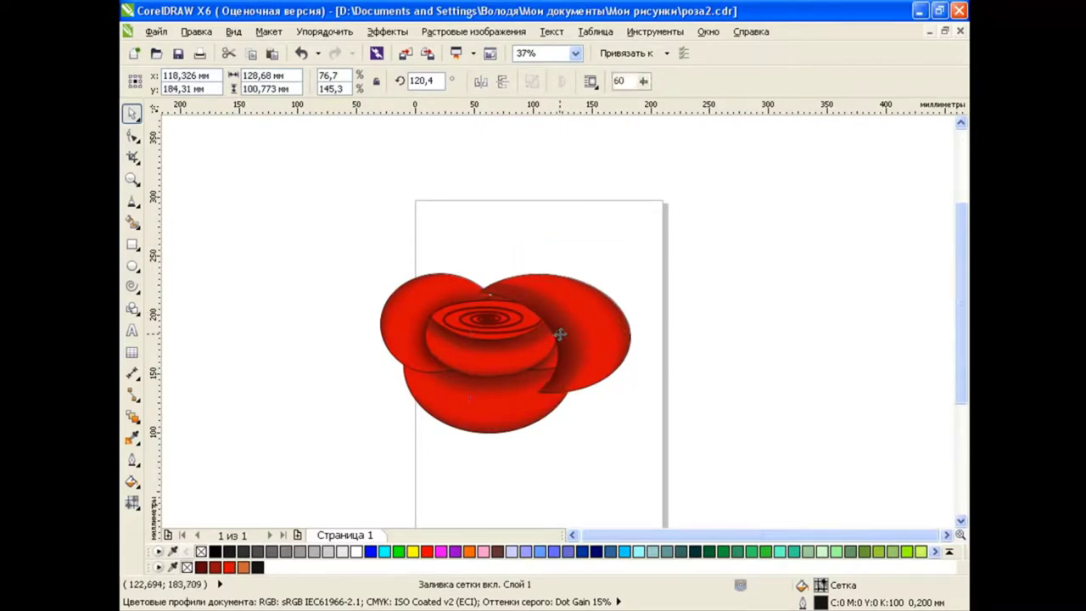
{"action": "left_click_drag", "start_coordinate": [636, 255], "coordinate": [626, 246]}
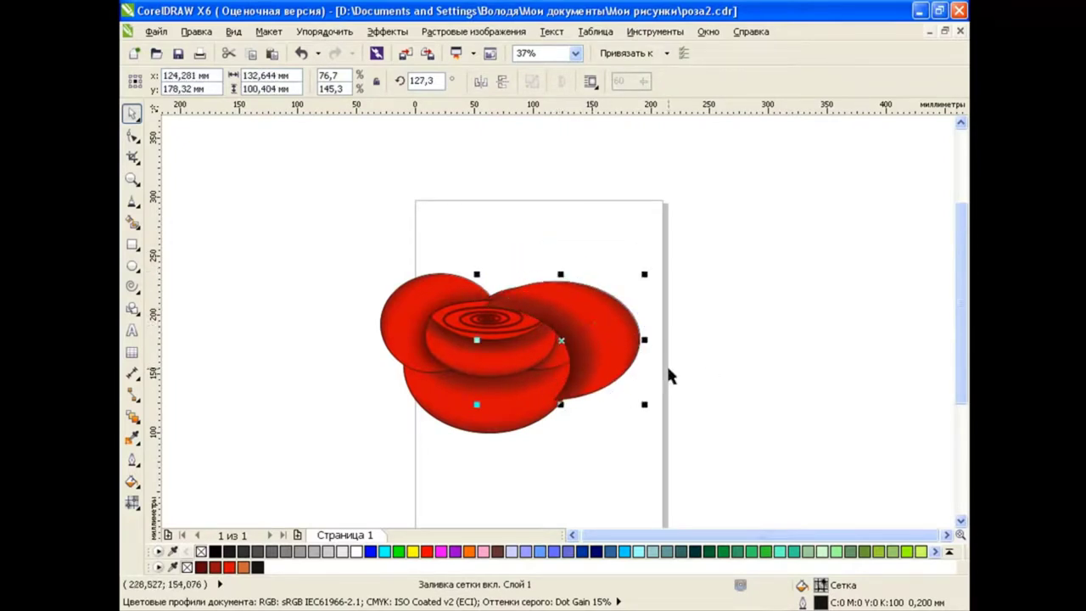
{"action": "left_click", "coordinate": [701, 378]}
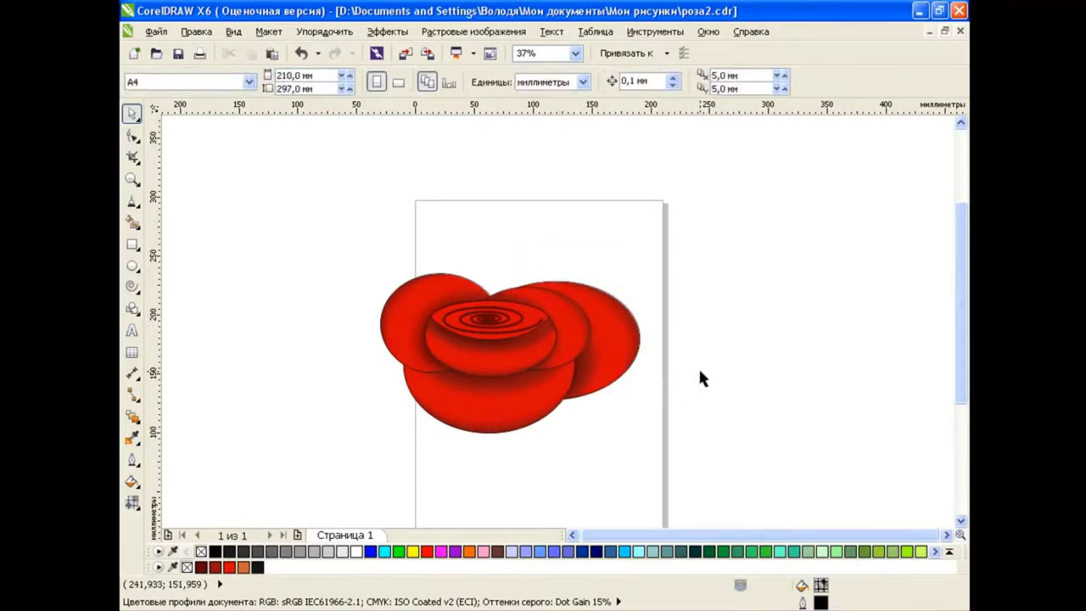
{"action": "left_click", "coordinate": [424, 313]}
Step: Paste a copy of the right petal and rotate it upright on the rose
{"action": "left_click", "coordinate": [252, 54]}
{"action": "left_click", "coordinate": [271, 54]}
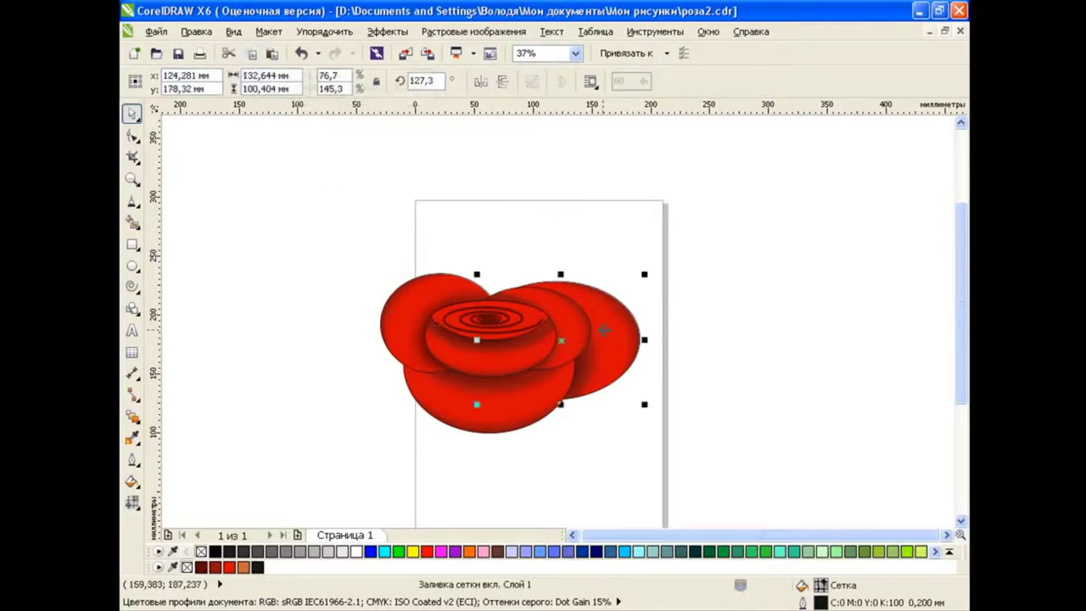
{"action": "left_click_drag", "start_coordinate": [560, 340], "coordinate": [419, 339]}
{"action": "left_click", "coordinate": [418, 339]}
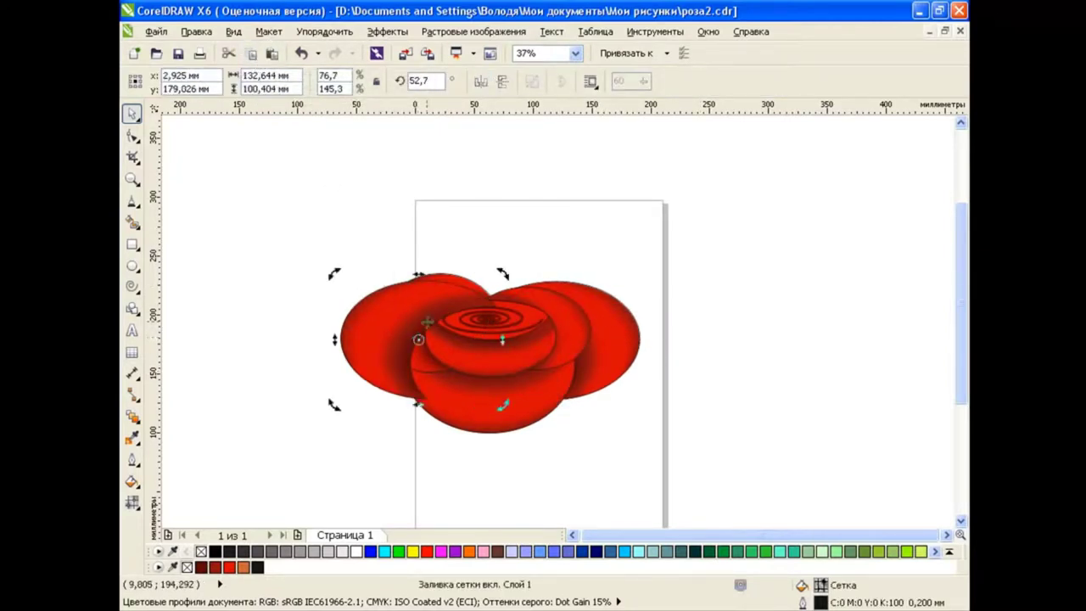
{"action": "mouse_move", "coordinate": [334, 272]}
{"action": "left_mouse_down"}
{"action": "mouse_move", "coordinate": [392, 221]}
{"action": "mouse_move", "coordinate": [345, 276]}
{"action": "left_mouse_up"}
{"action": "left_click", "coordinate": [476, 395]}
{"action": "left_click_drag", "start_coordinate": [346, 346], "coordinate": [436, 348]}
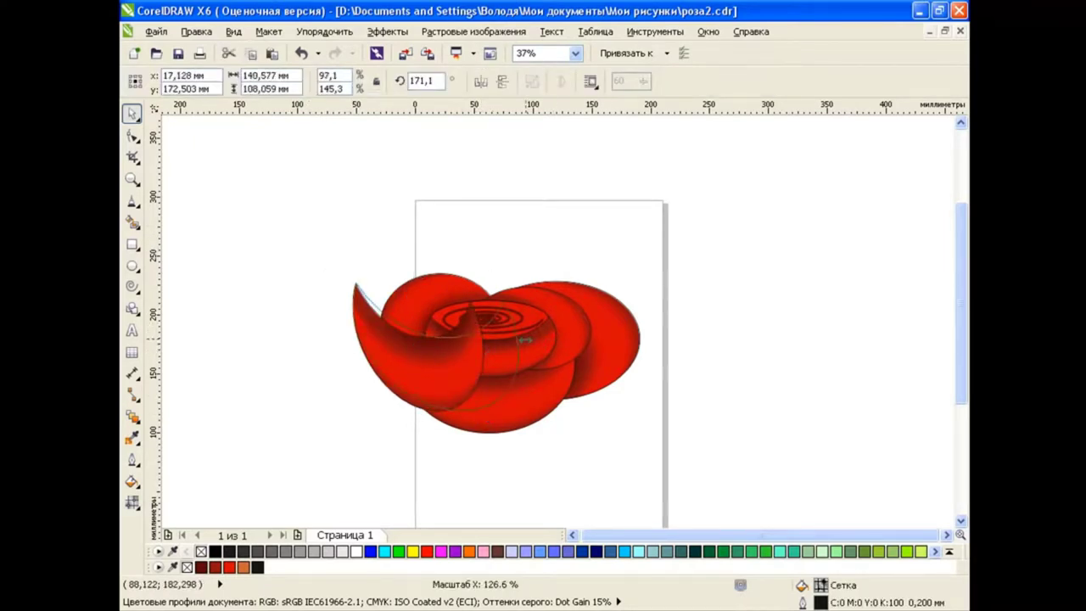
{"action": "left_click", "coordinate": [436, 348]}
{"action": "left_click_drag", "start_coordinate": [526, 280], "coordinate": [483, 411]}
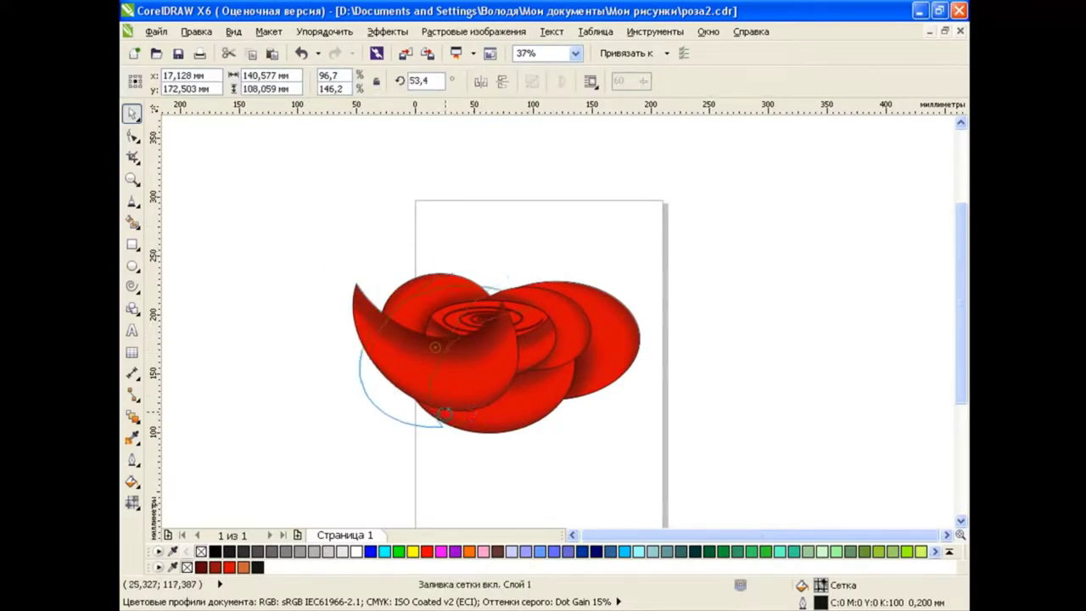
{"action": "left_click", "coordinate": [752, 320]}
Step: Move the copy left, shorten it to 69,2 by 138,8%, and send it behind the centre
{"action": "left_click_drag", "start_coordinate": [433, 335], "coordinate": [394, 332]}
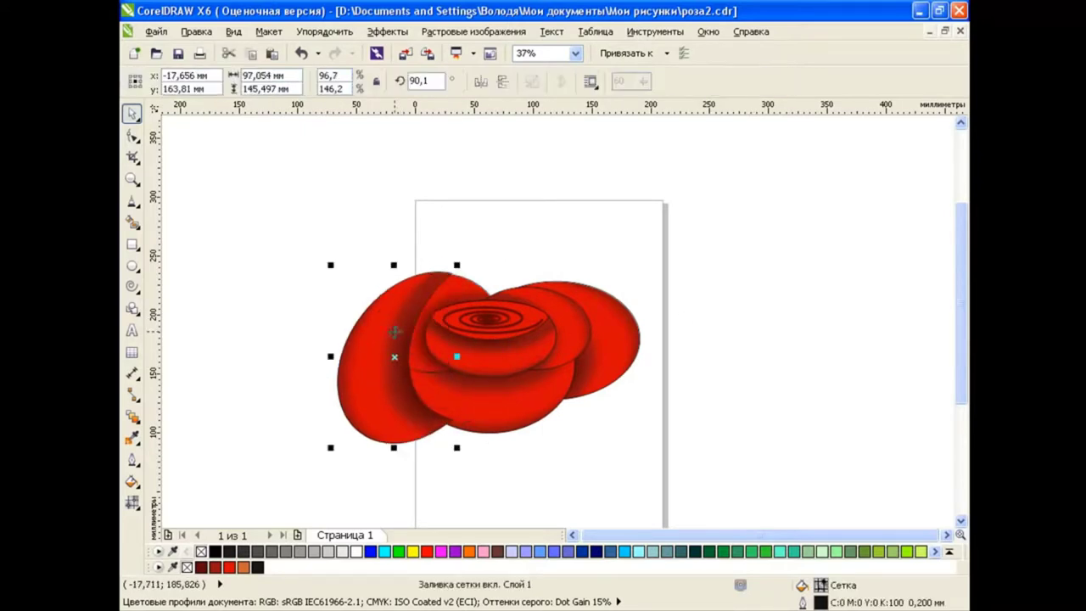
{"action": "left_click", "coordinate": [416, 394]}
{"action": "left_click_drag", "start_coordinate": [464, 444], "coordinate": [468, 439]}
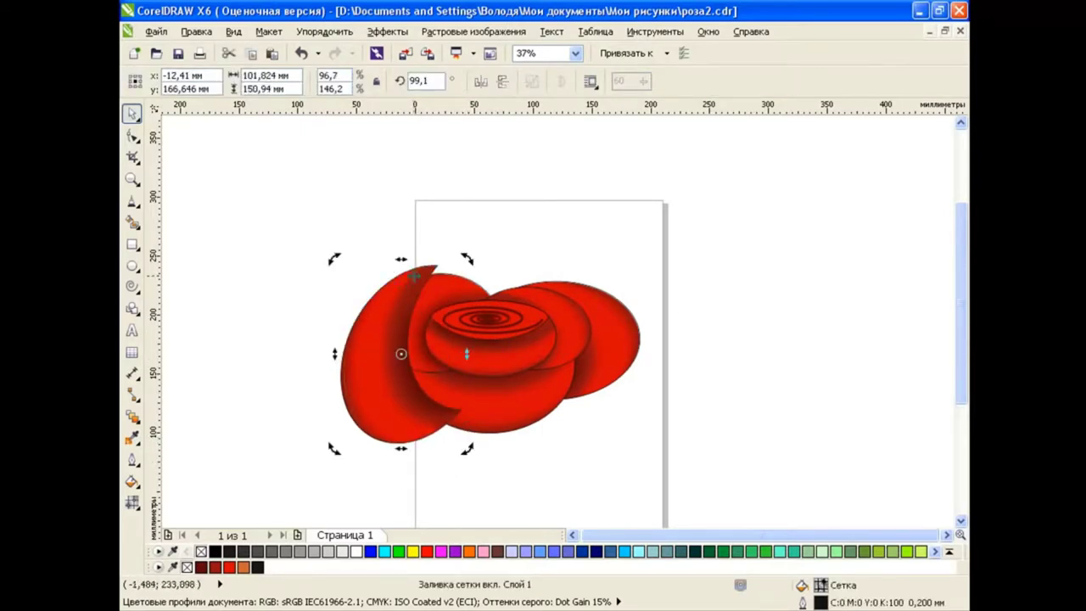
{"action": "left_click_drag", "start_coordinate": [400, 254], "coordinate": [395, 273]}
{"action": "key", "text": "ctrl+Page_Down"}
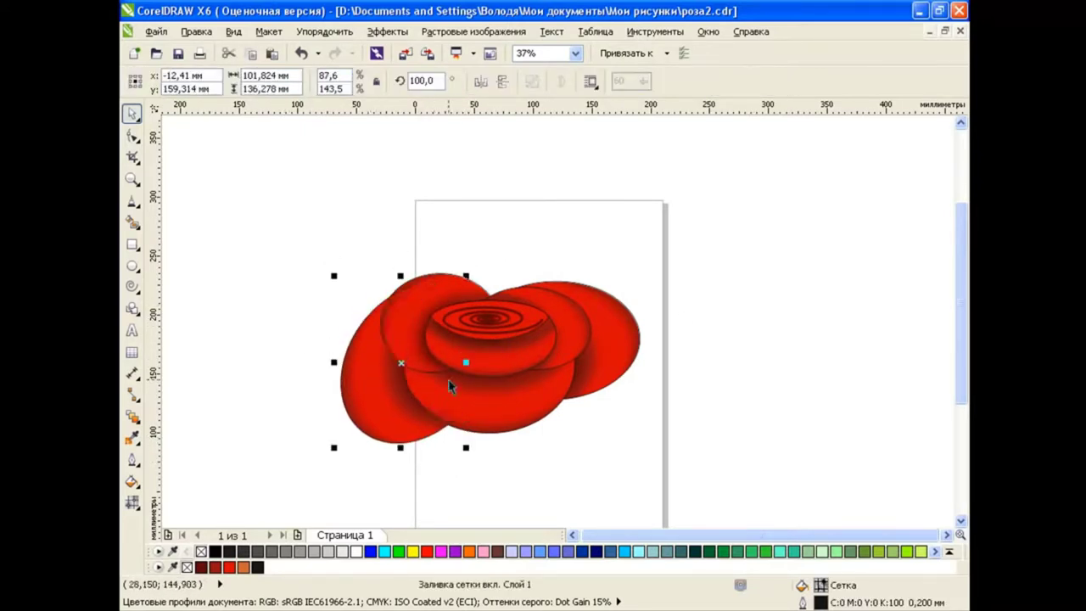
{"action": "left_click_drag", "start_coordinate": [401, 276], "coordinate": [400, 310]}
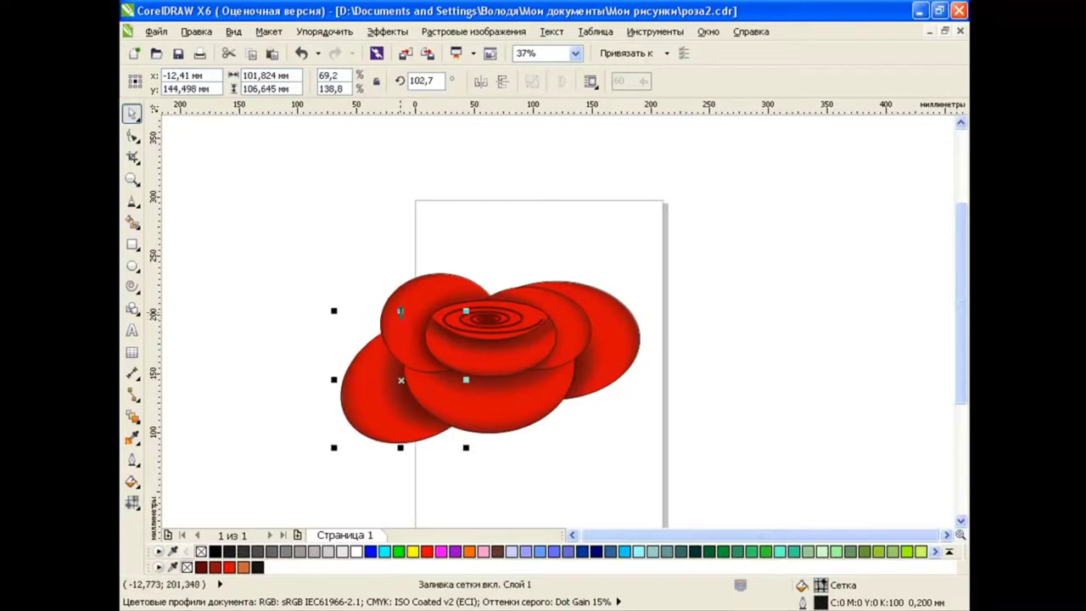
{"action": "left_click", "coordinate": [678, 392]}
Step: Move the lower central petal down, enlarge and widen it, and tilt it counter-clockwise
{"action": "left_click", "coordinate": [540, 411]}
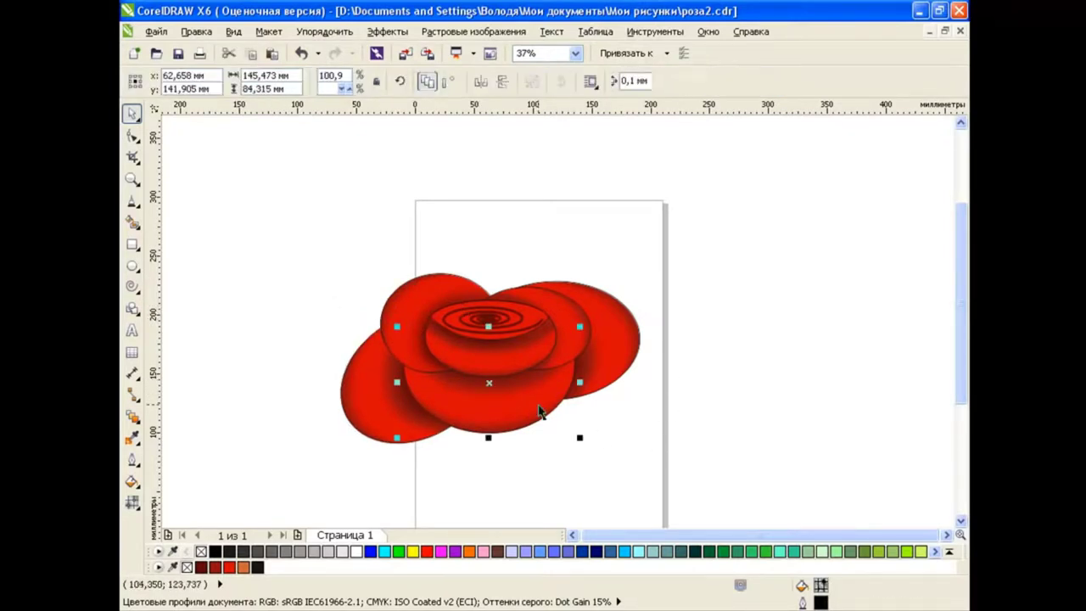
{"action": "left_click_drag", "start_coordinate": [488, 382], "coordinate": [506, 449]}
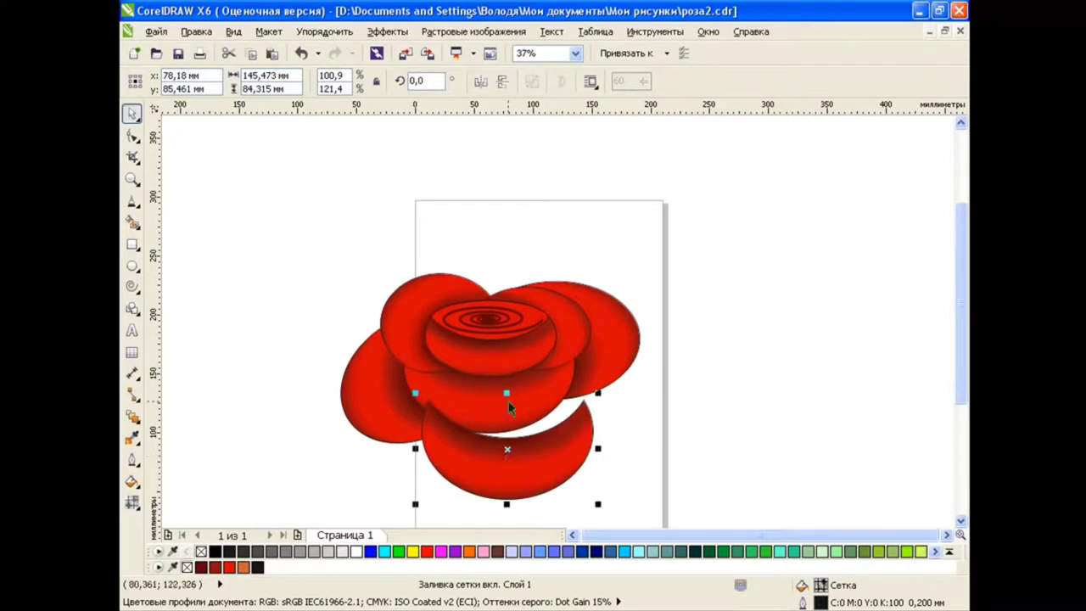
{"action": "left_click_drag", "start_coordinate": [507, 393], "coordinate": [507, 370]}
{"action": "left_click_drag", "start_coordinate": [598, 448], "coordinate": [631, 438]}
{"action": "left_click", "coordinate": [602, 445]}
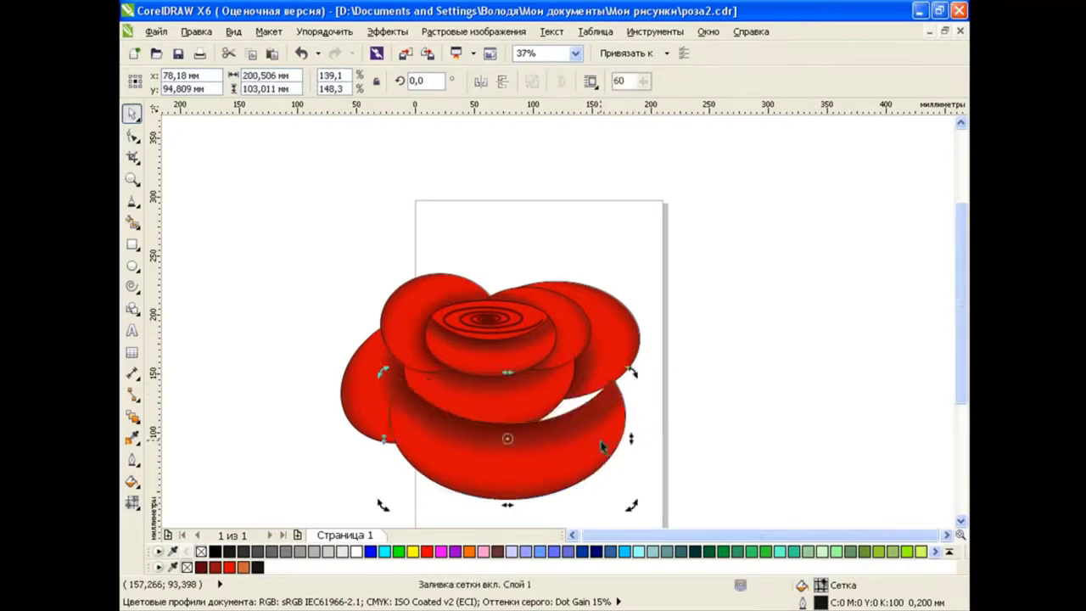
{"action": "left_click_drag", "start_coordinate": [631, 506], "coordinate": [579, 429]}
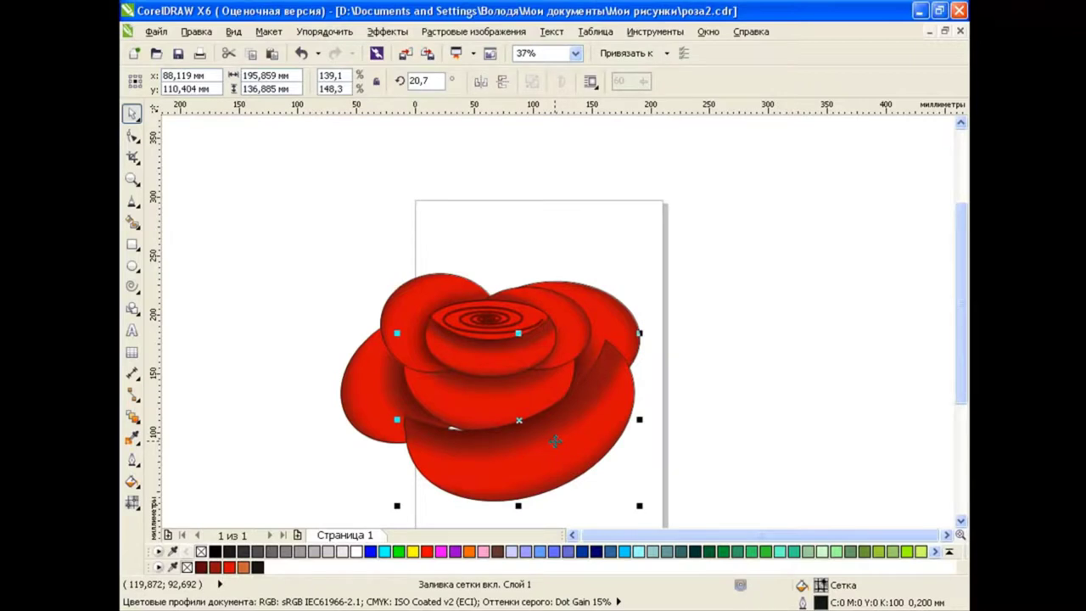
{"action": "left_click_drag", "start_coordinate": [555, 440], "coordinate": [615, 415]}
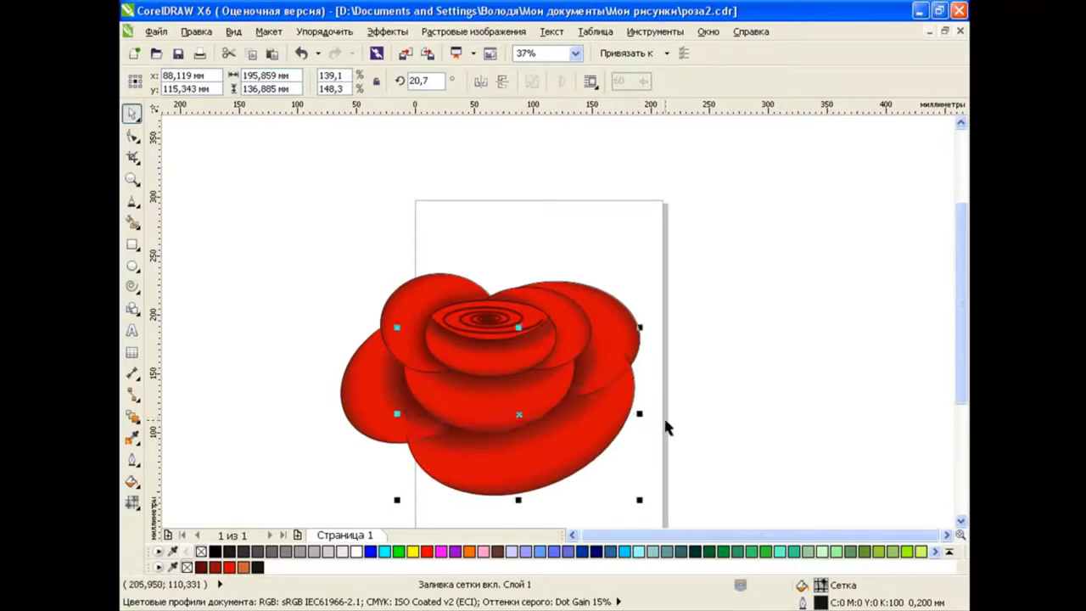
{"action": "left_click", "coordinate": [726, 377]}
Step: Shrink the lower petal slightly, using undo and redo to settle its size
{"action": "left_click", "coordinate": [558, 387]}
{"action": "key", "text": "m"}
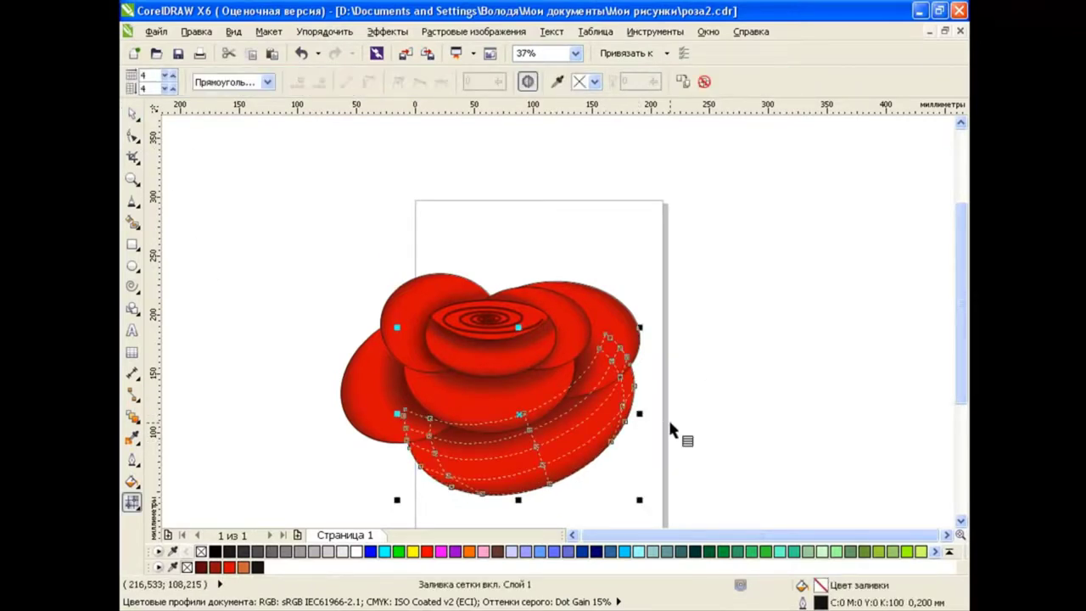
{"action": "left_click", "coordinate": [131, 113]}
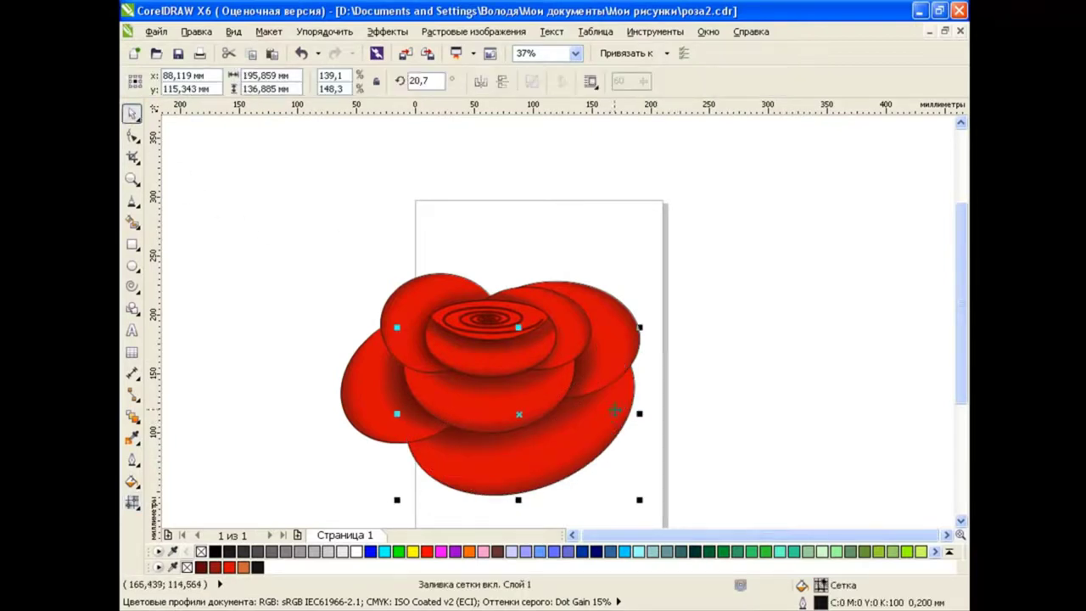
{"action": "left_click_drag", "start_coordinate": [639, 327], "coordinate": [607, 349]}
{"action": "left_click", "coordinate": [301, 53]}
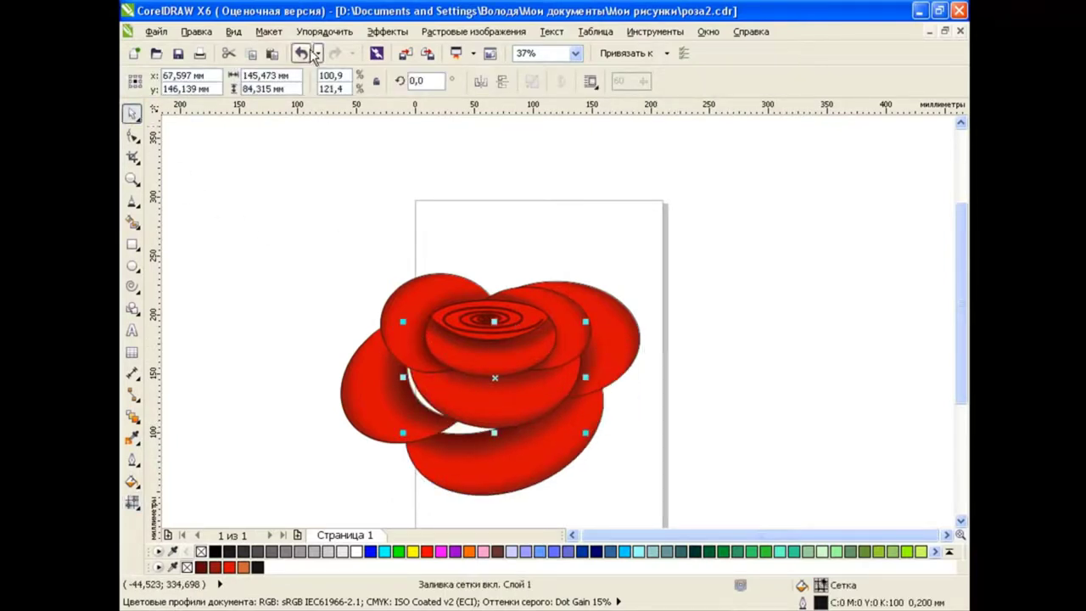
{"action": "left_click", "coordinate": [336, 53]}
{"action": "left_click", "coordinate": [335, 54]}
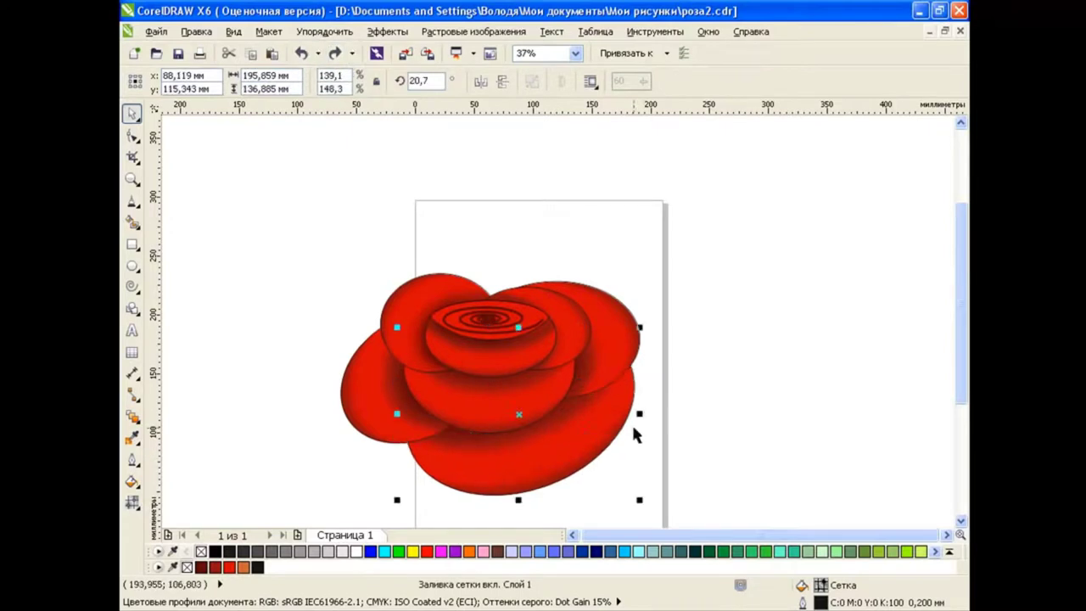
{"action": "left_click", "coordinate": [658, 338]}
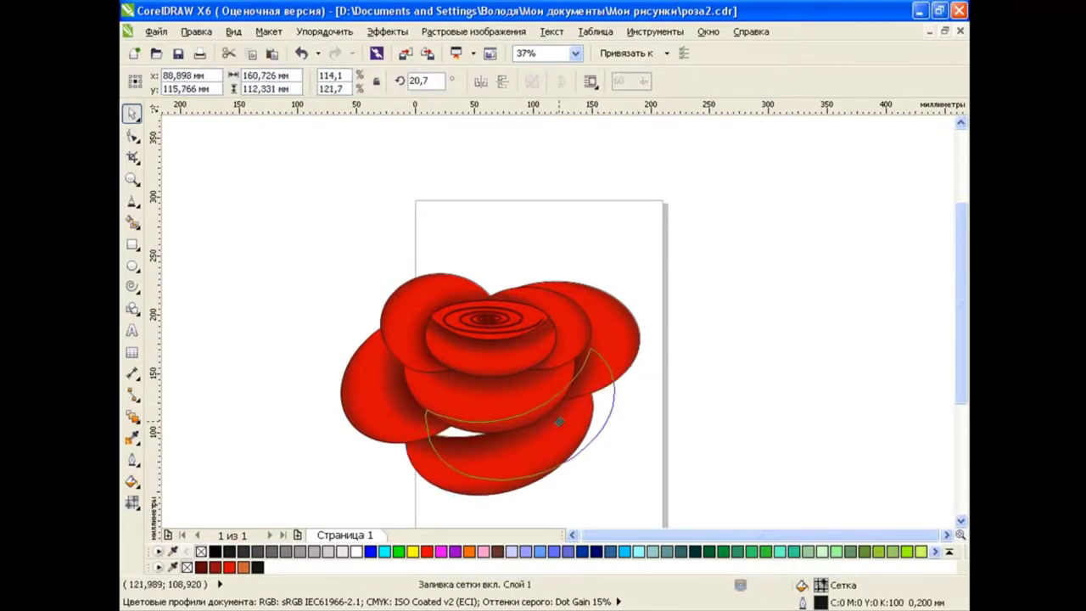
{"action": "left_click_drag", "start_coordinate": [638, 328], "coordinate": [620, 346]}
{"action": "left_click", "coordinate": [620, 346]}
{"action": "left_click", "coordinate": [712, 386]}
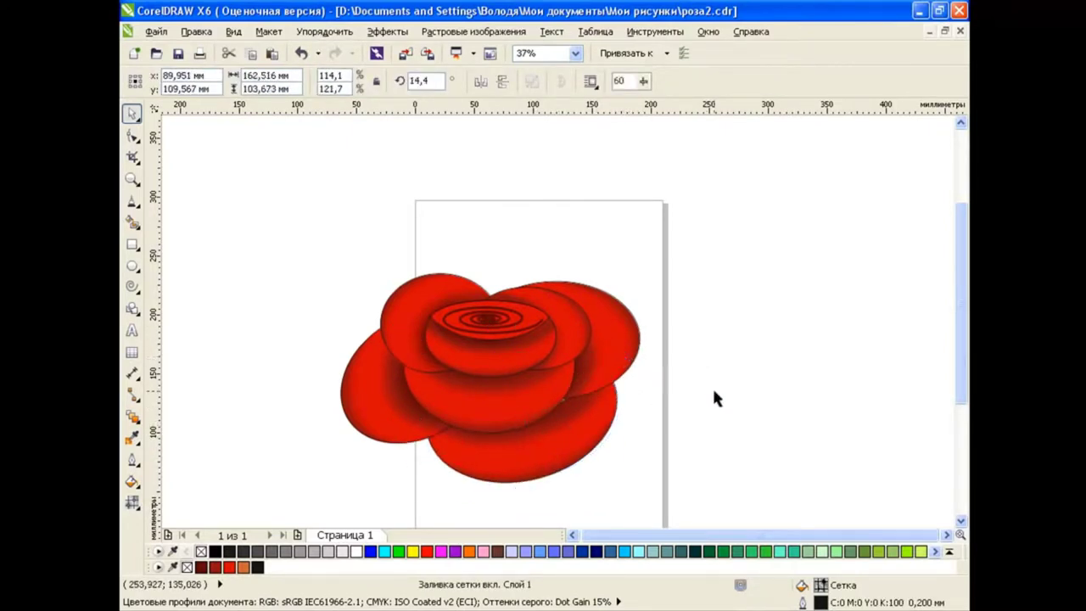
{"action": "key", "text": "ctrl+z"}
{"action": "left_click", "coordinate": [697, 377]}
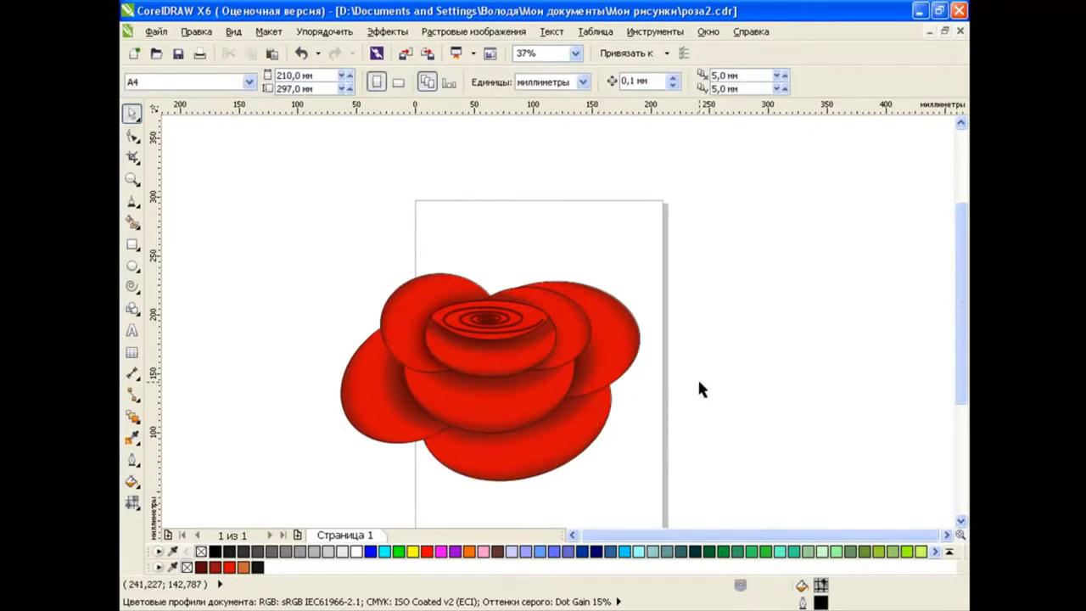
Step: Move the right petal down and to the right and rotate it into place
{"action": "left_click", "coordinate": [623, 342]}
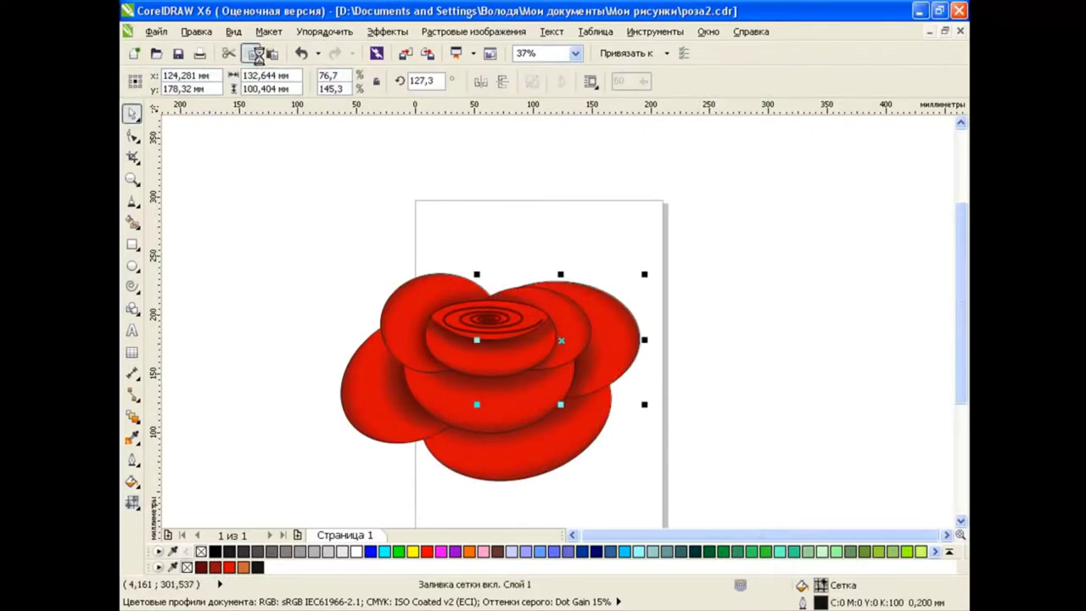
{"action": "left_click_drag", "start_coordinate": [587, 333], "coordinate": [642, 376]}
{"action": "left_click", "coordinate": [642, 377]}
{"action": "left_click_drag", "start_coordinate": [700, 443], "coordinate": [776, 387]}
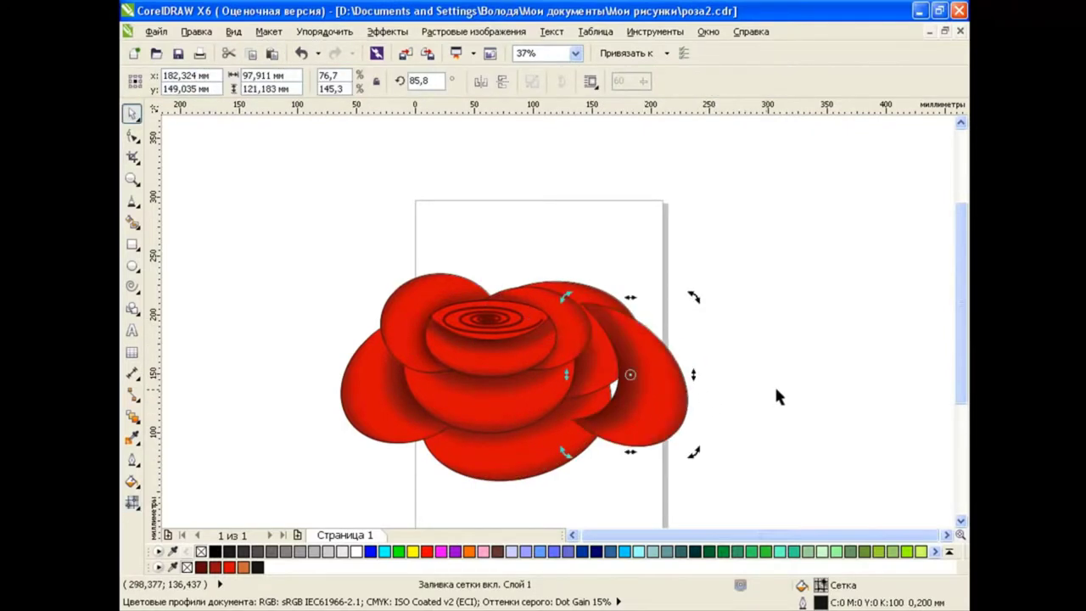
{"action": "left_click", "coordinate": [776, 387]}
{"action": "left_click", "coordinate": [644, 395]}
{"action": "left_click", "coordinate": [642, 400]}
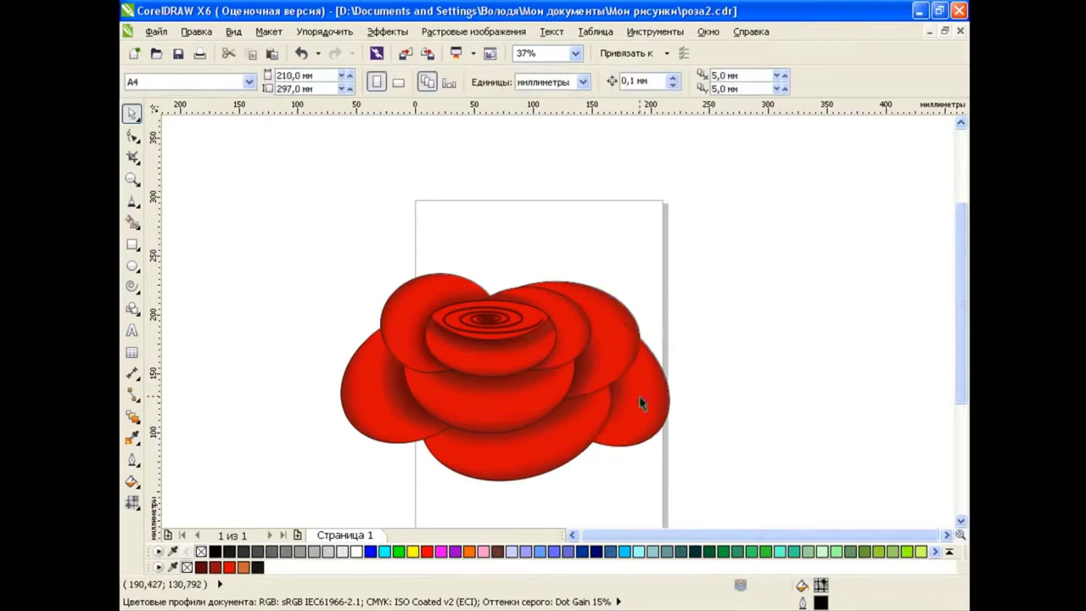
Step: Duplicate the right petal, mirror it horizontally, and place it on the rose's lower left
{"action": "key", "text": "ctrl+z"}
{"action": "left_click", "coordinate": [480, 81]}
{"action": "left_click_drag", "start_coordinate": [610, 376], "coordinate": [417, 421]}
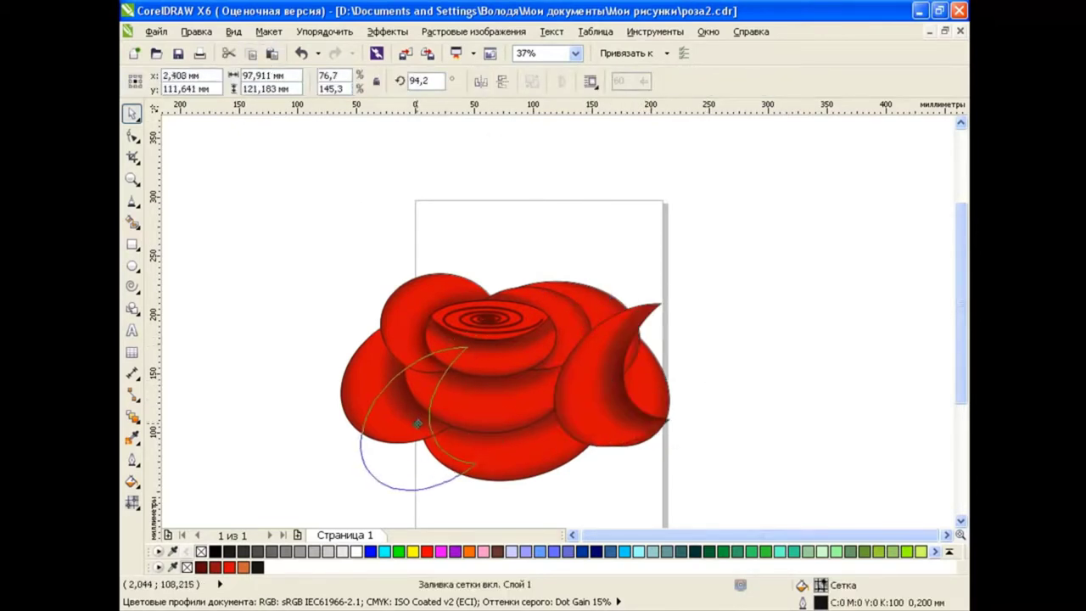
{"action": "left_click_drag", "start_coordinate": [391, 463], "coordinate": [359, 440]}
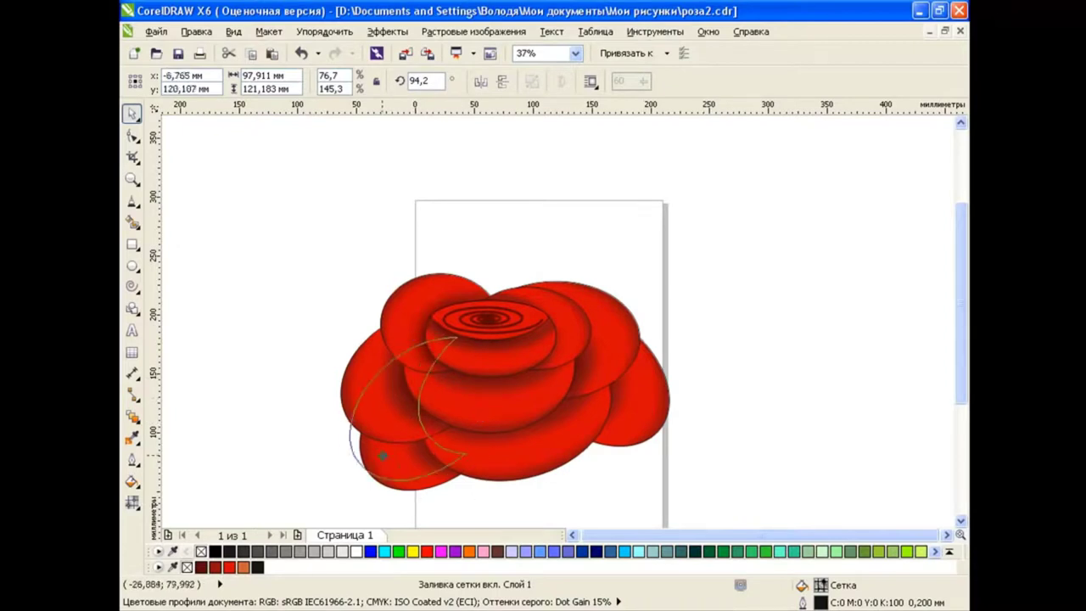
{"action": "left_click", "coordinate": [756, 446]}
{"action": "left_click", "coordinate": [436, 315]}
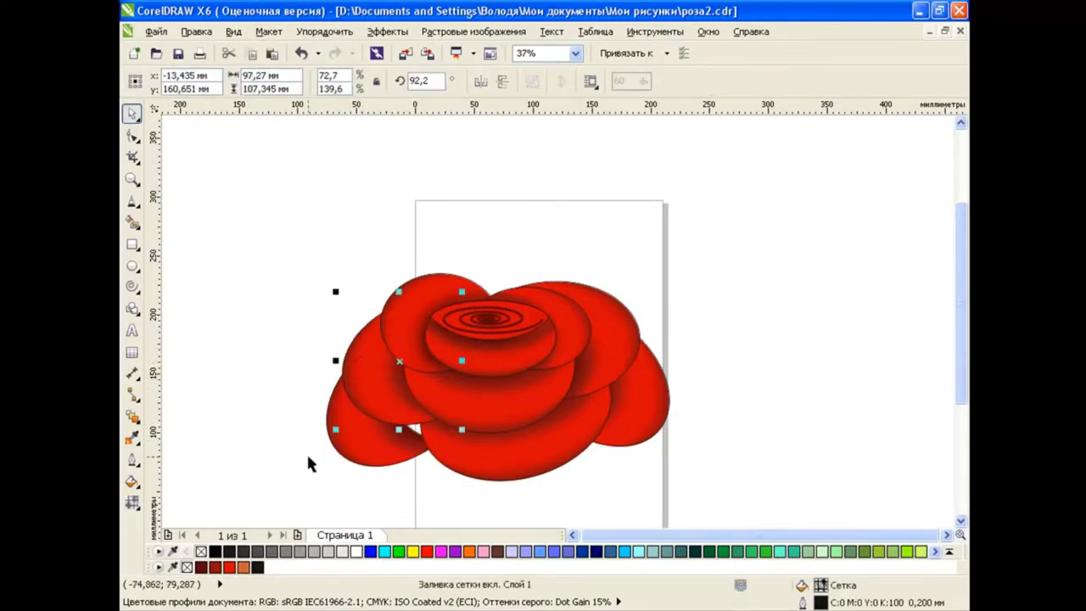
{"action": "left_click_drag", "start_coordinate": [401, 450], "coordinate": [409, 443]}
{"action": "left_click", "coordinate": [785, 356]}
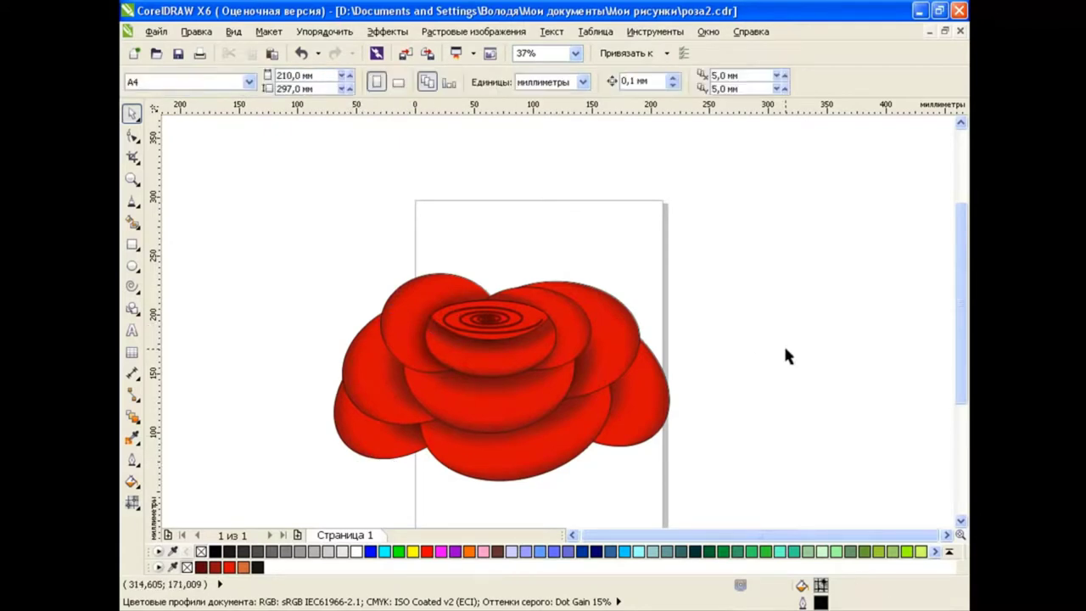
Step: Flip the central inner petal, move it up toward the rose top, and send it back one level
{"action": "left_click", "coordinate": [511, 361]}
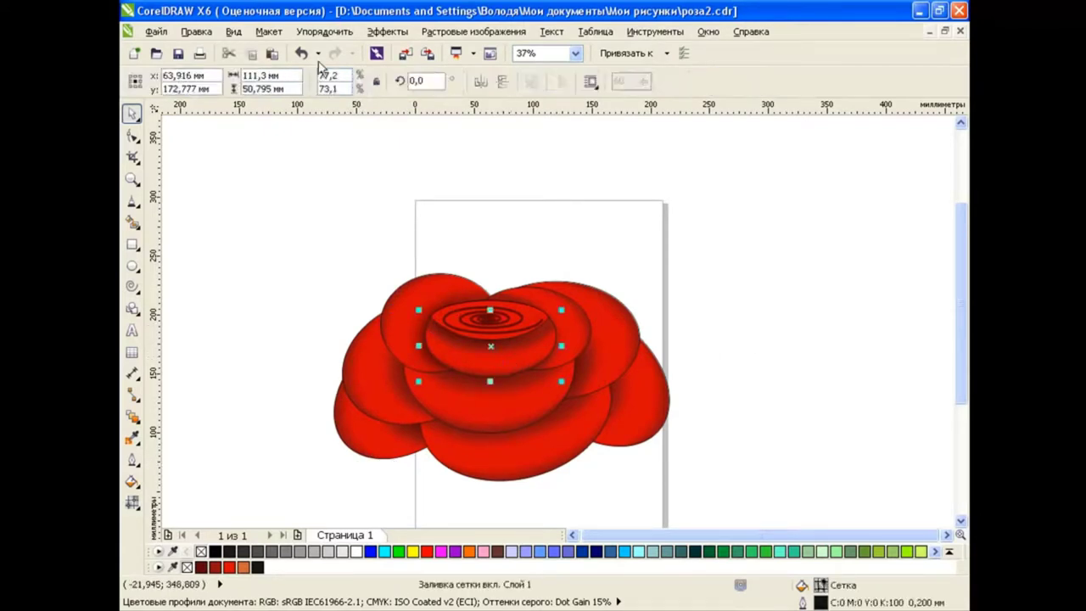
{"action": "left_click", "coordinate": [481, 81]}
{"action": "left_click_drag", "start_coordinate": [494, 347], "coordinate": [531, 293]}
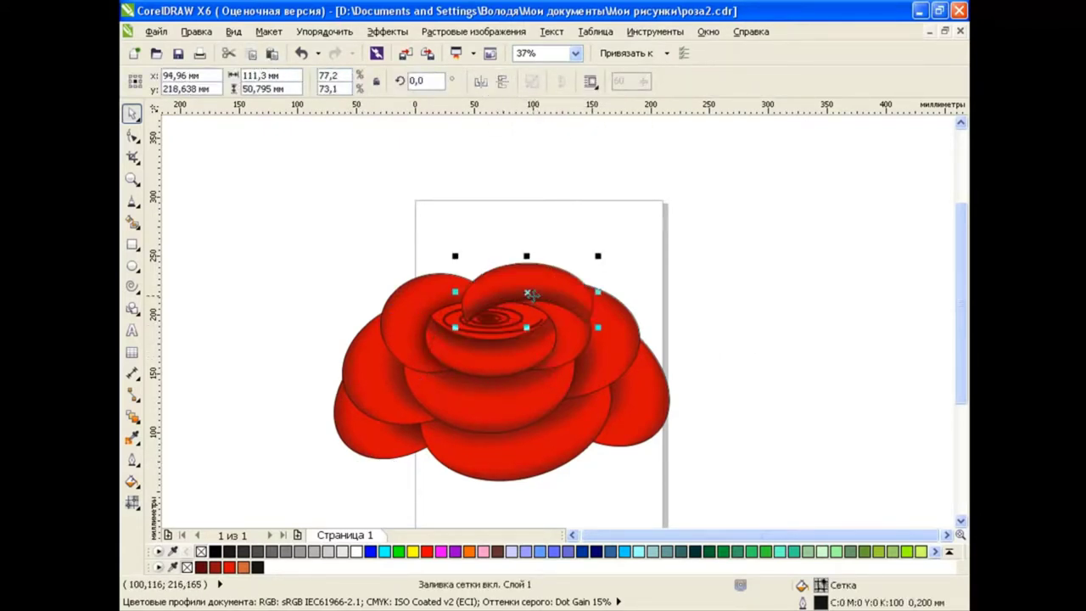
{"action": "key", "text": "ctrl+Page_Down"}
Step: Paste a copy of the inner petal and tilt it over the rose's top left
{"action": "left_click", "coordinate": [252, 53]}
{"action": "left_click", "coordinate": [274, 54]}
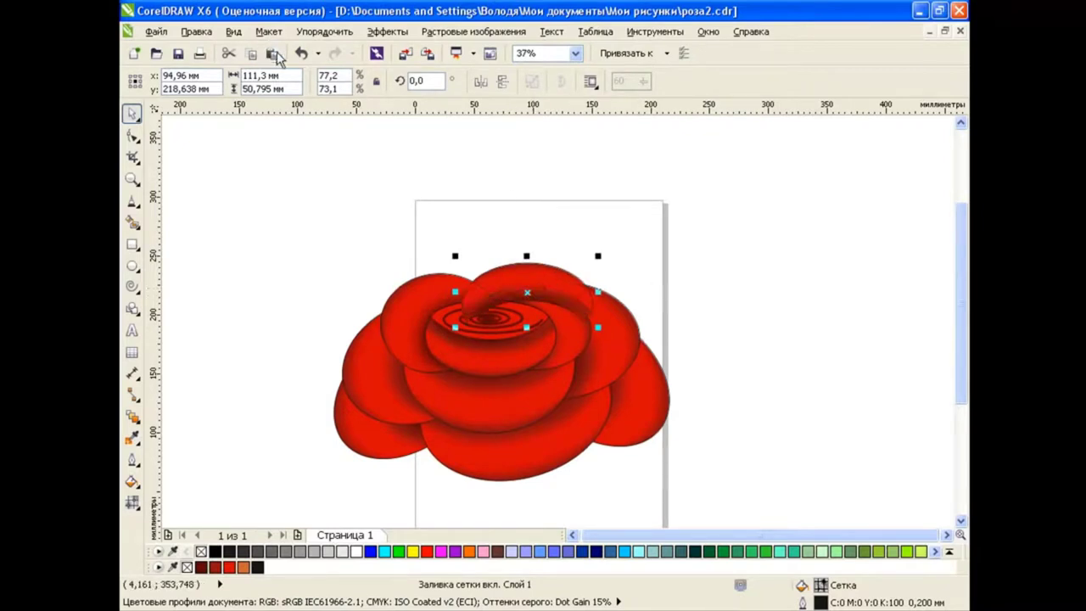
{"action": "left_click_drag", "start_coordinate": [530, 294], "coordinate": [451, 297]}
{"action": "left_click", "coordinate": [450, 297]}
{"action": "left_click_drag", "start_coordinate": [517, 251], "coordinate": [502, 227]}
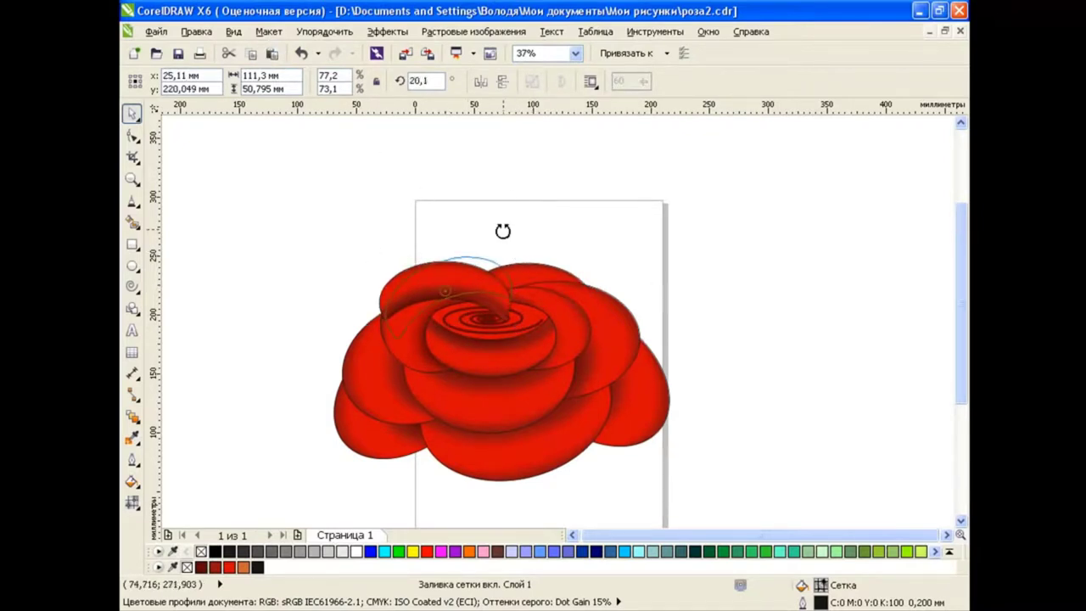
{"action": "left_click", "coordinate": [547, 273]}
{"action": "left_click", "coordinate": [736, 268]}
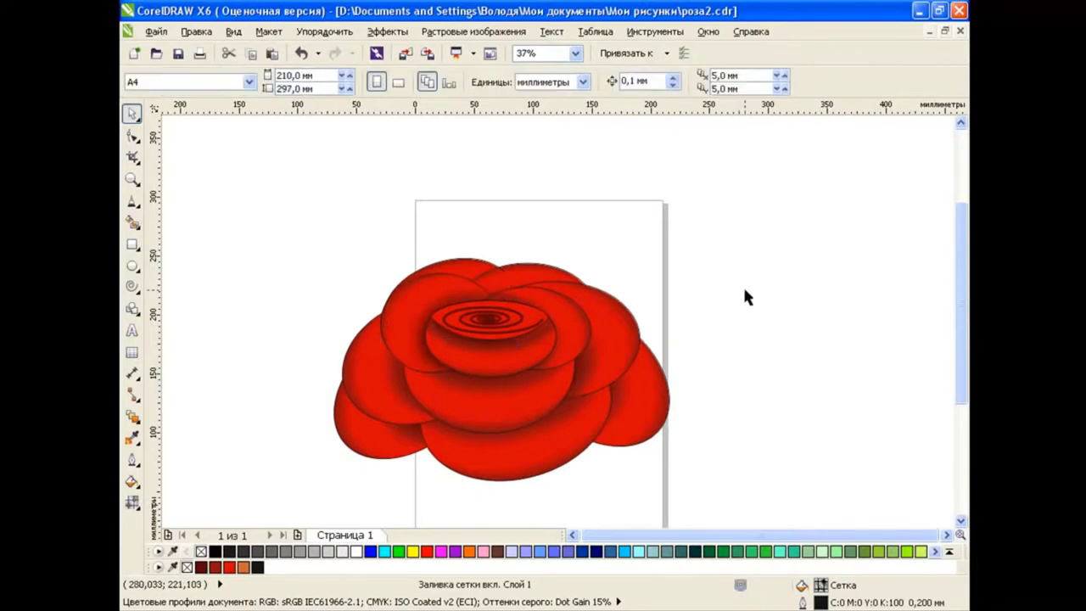
Step: Shrink the whole rose, move it toward the page top, and rotate a lower petal to about 122°
{"action": "mouse_move", "coordinate": [273, 236]}
{"action": "left_mouse_down"}
{"action": "mouse_move", "coordinate": [729, 490]}
{"action": "mouse_move", "coordinate": [543, 397]}
{"action": "left_mouse_up"}
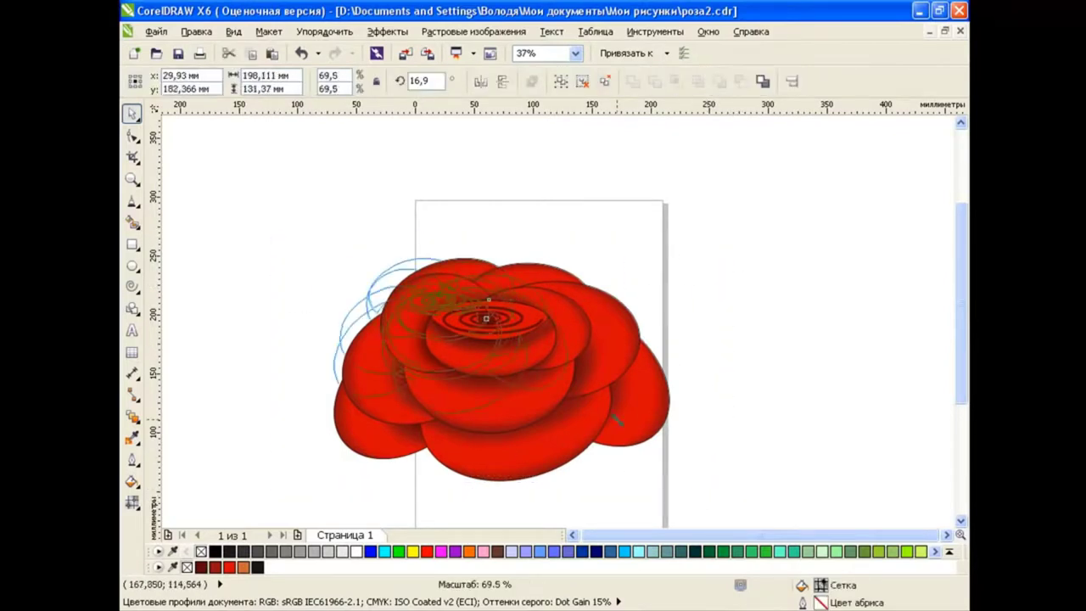
{"action": "left_click_drag", "start_coordinate": [495, 321], "coordinate": [594, 306]}
{"action": "left_click", "coordinate": [720, 306]}
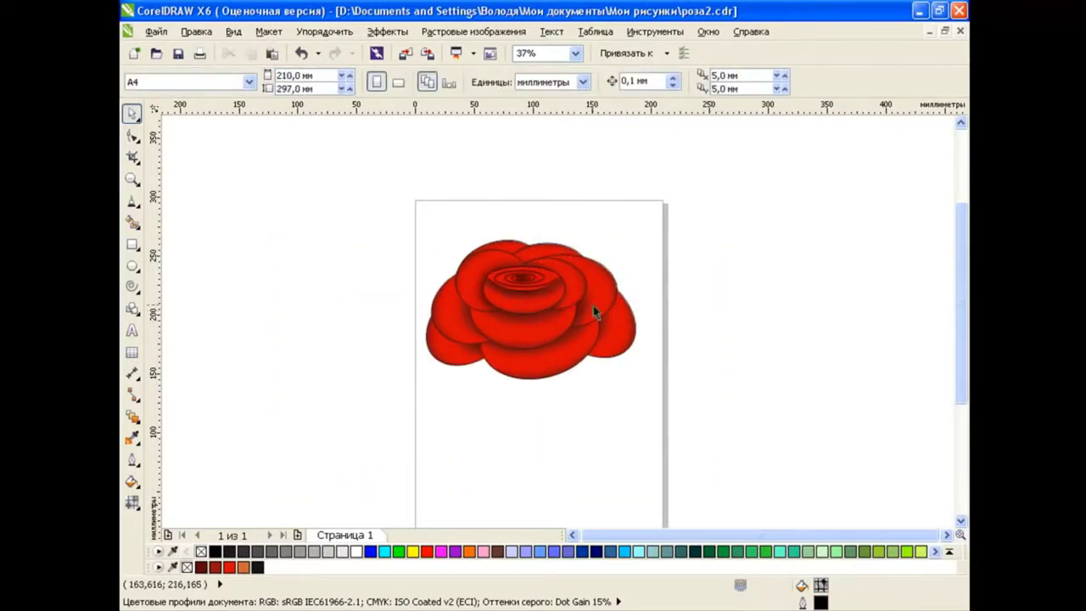
{"action": "left_click", "coordinate": [471, 366]}
{"action": "left_click", "coordinate": [466, 331]}
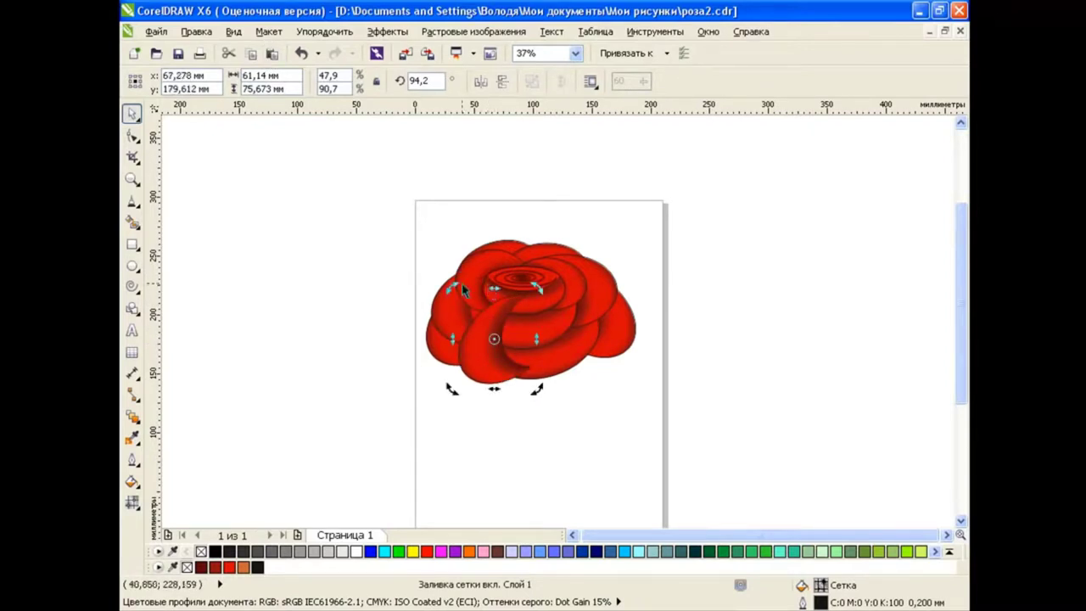
{"action": "left_click_drag", "start_coordinate": [450, 380], "coordinate": [380, 293]}
{"action": "key", "text": "Escape"}
Step: Mirror another petal onto the rose's right, then group all 14 petals
{"action": "left_click", "coordinate": [497, 352]}
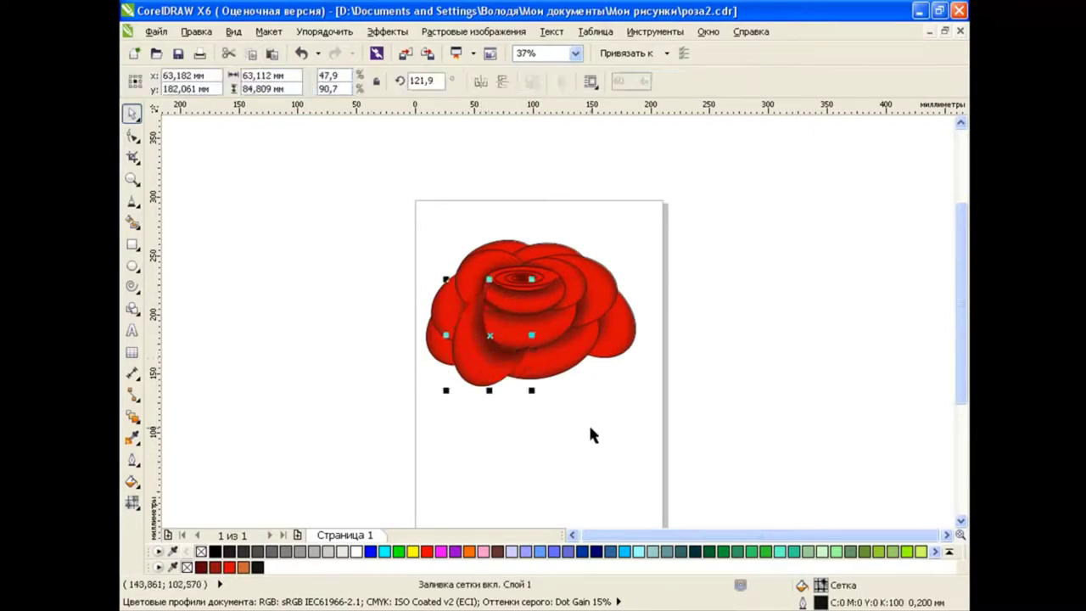
{"action": "left_click", "coordinate": [252, 53]}
{"action": "left_click", "coordinate": [481, 81]}
{"action": "left_click_drag", "start_coordinate": [489, 335], "coordinate": [571, 333]}
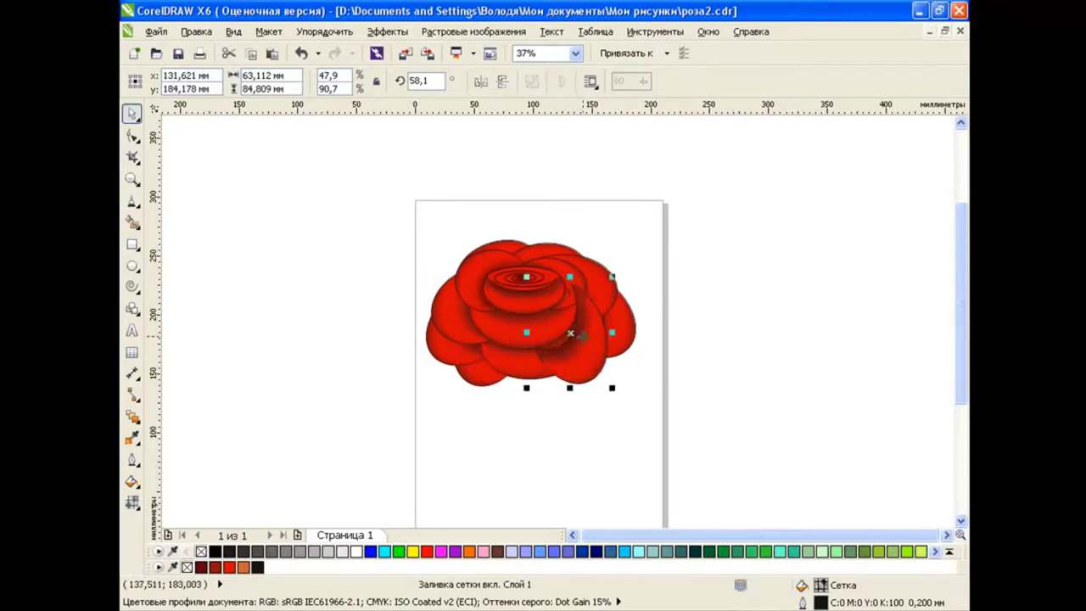
{"action": "left_click", "coordinate": [687, 334]}
{"action": "left_click_drag", "start_coordinate": [407, 197], "coordinate": [728, 420]}
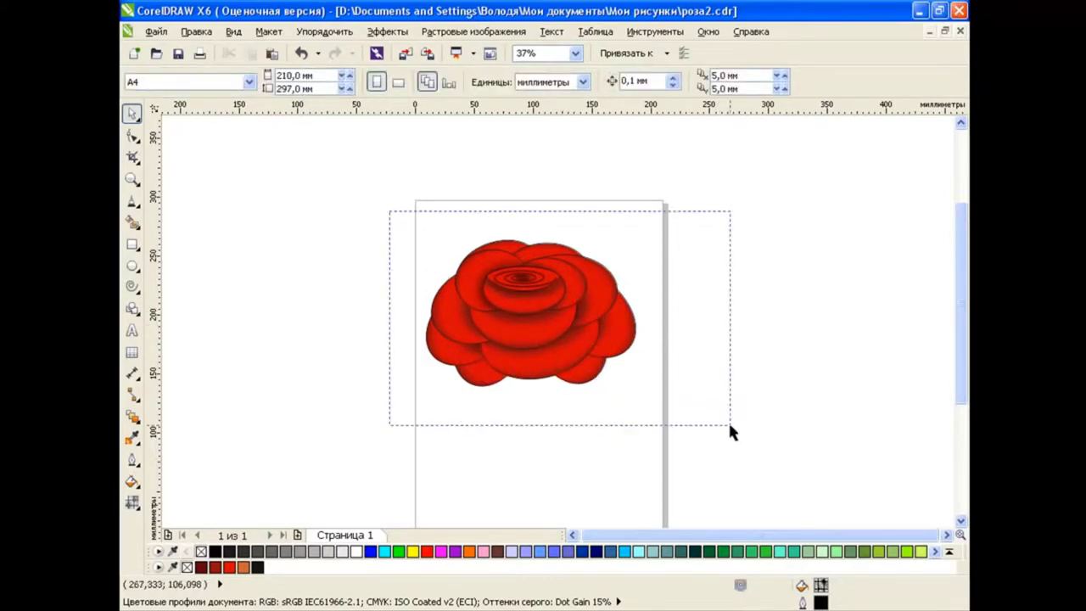
{"action": "key", "text": "ctrl+g"}
{"action": "left_click", "coordinate": [717, 340]}
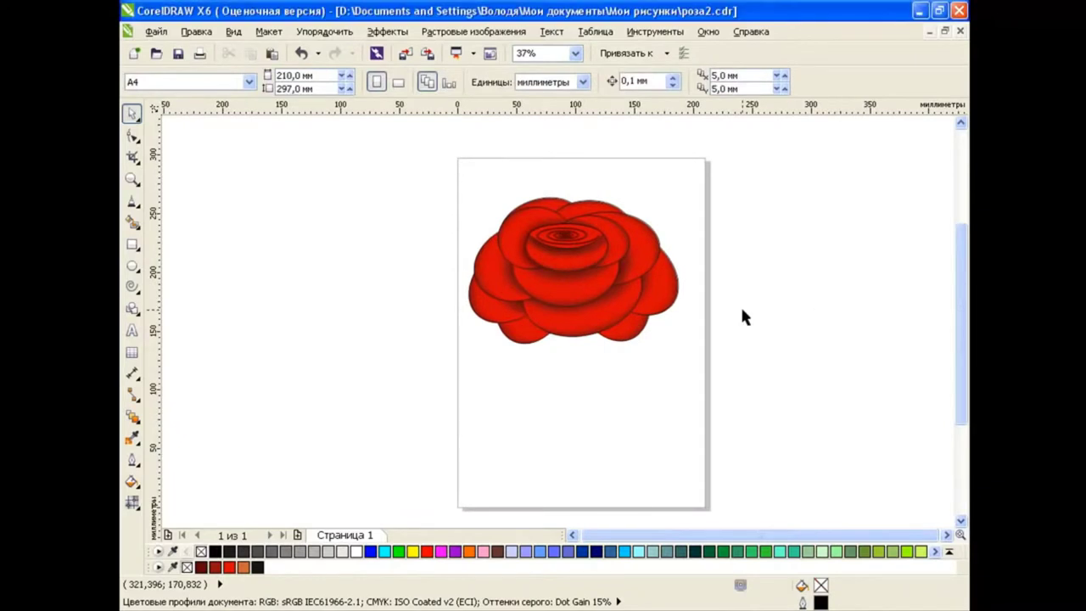
Step: Draw a tall ellipse beside the rose and pull its side nodes down into an egg shape
{"action": "left_click", "coordinate": [573, 537]}
{"action": "left_click", "coordinate": [131, 265]}
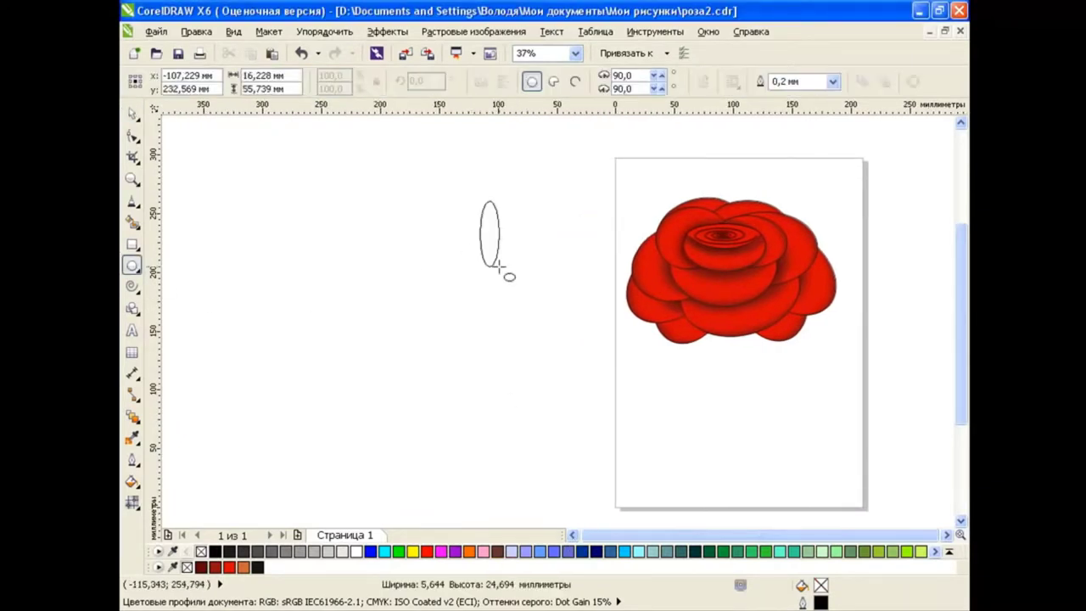
{"action": "left_click_drag", "start_coordinate": [480, 201], "coordinate": [613, 447]}
{"action": "key", "text": "F10"}
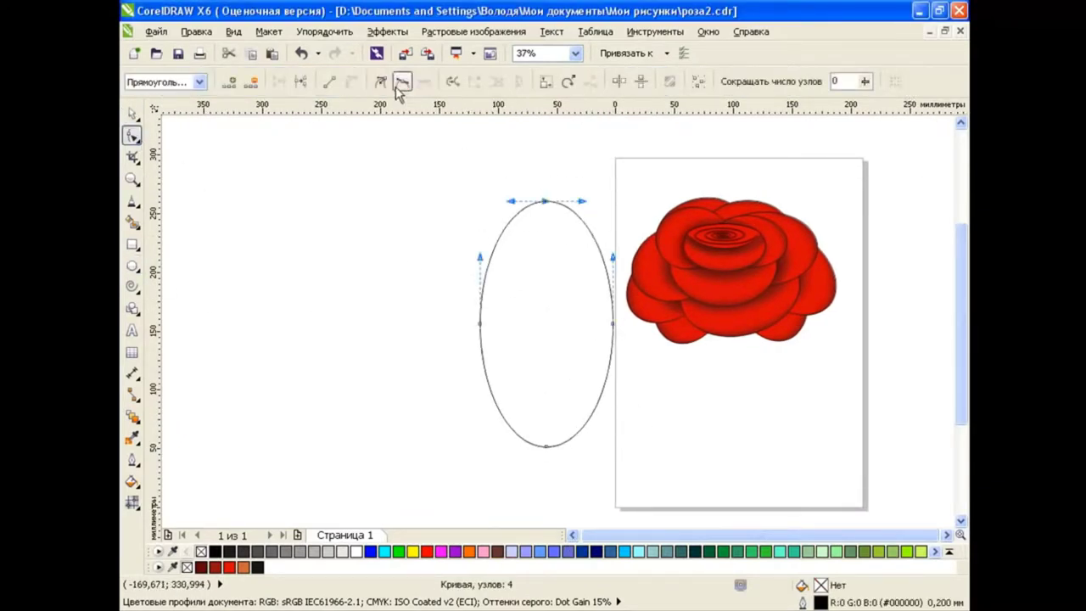
{"action": "left_click_drag", "start_coordinate": [521, 431], "coordinate": [605, 509]}
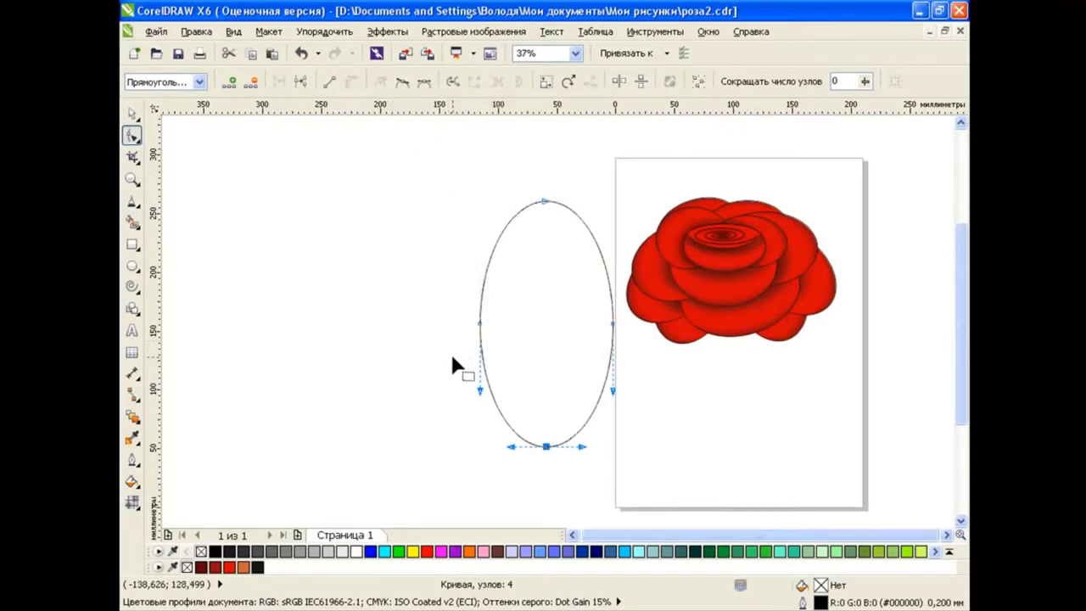
{"action": "left_click_drag", "start_coordinate": [686, 359], "coordinate": [462, 293]}
{"action": "left_click_drag", "start_coordinate": [611, 322], "coordinate": [611, 359]}
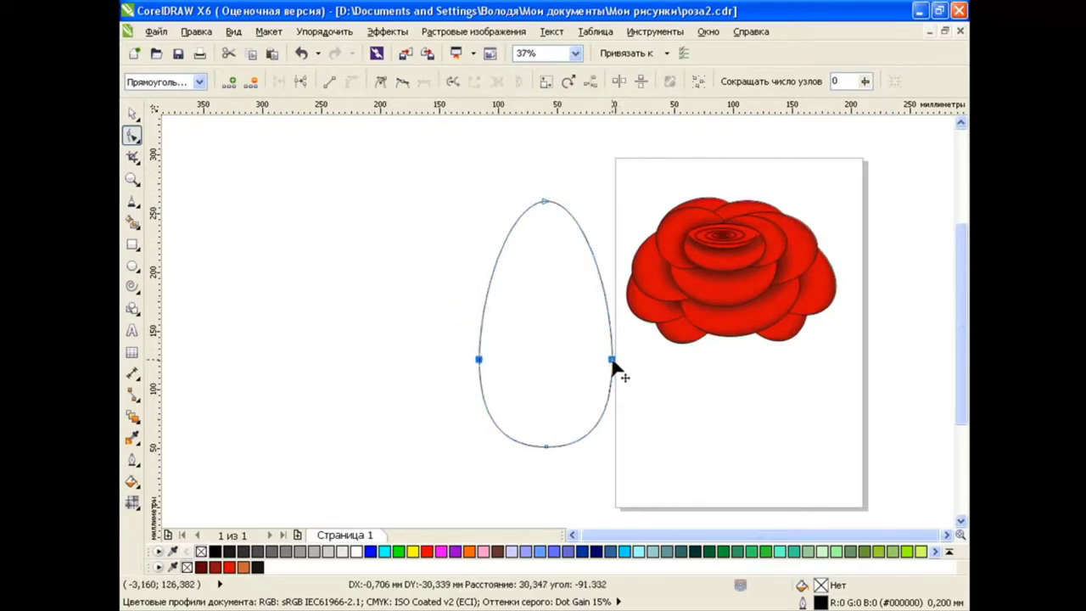
Step: Pull the top curve inward into a teardrop and adjust the right side's curves
{"action": "left_click", "coordinate": [545, 202]}
{"action": "left_click_drag", "start_coordinate": [582, 202], "coordinate": [572, 298]}
{"action": "left_click", "coordinate": [611, 359]}
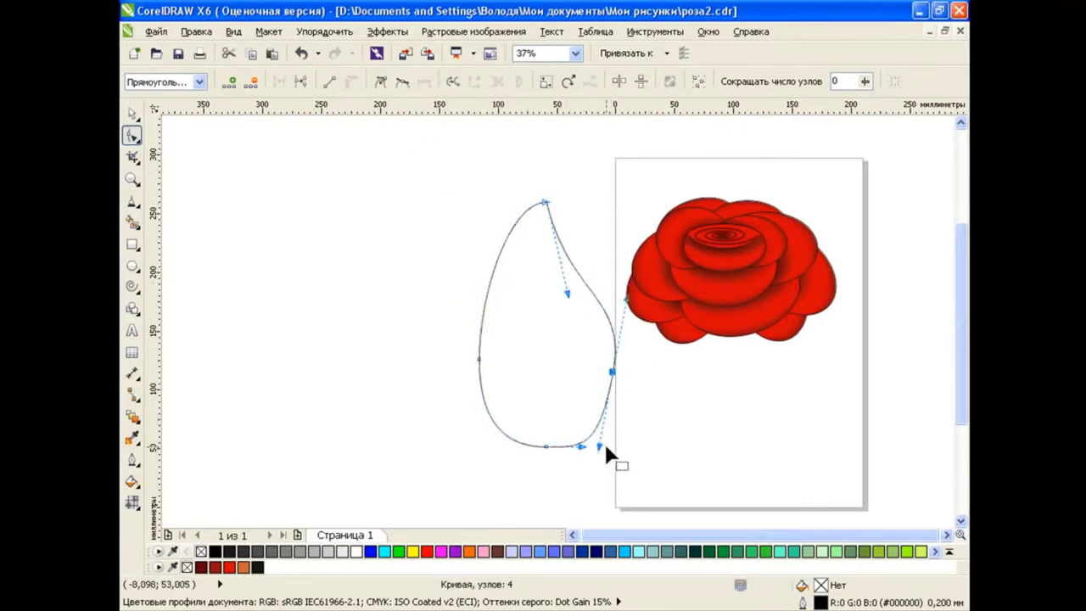
{"action": "left_click_drag", "start_coordinate": [603, 444], "coordinate": [610, 387]}
{"action": "left_click", "coordinate": [613, 373]}
{"action": "left_click", "coordinate": [478, 359]}
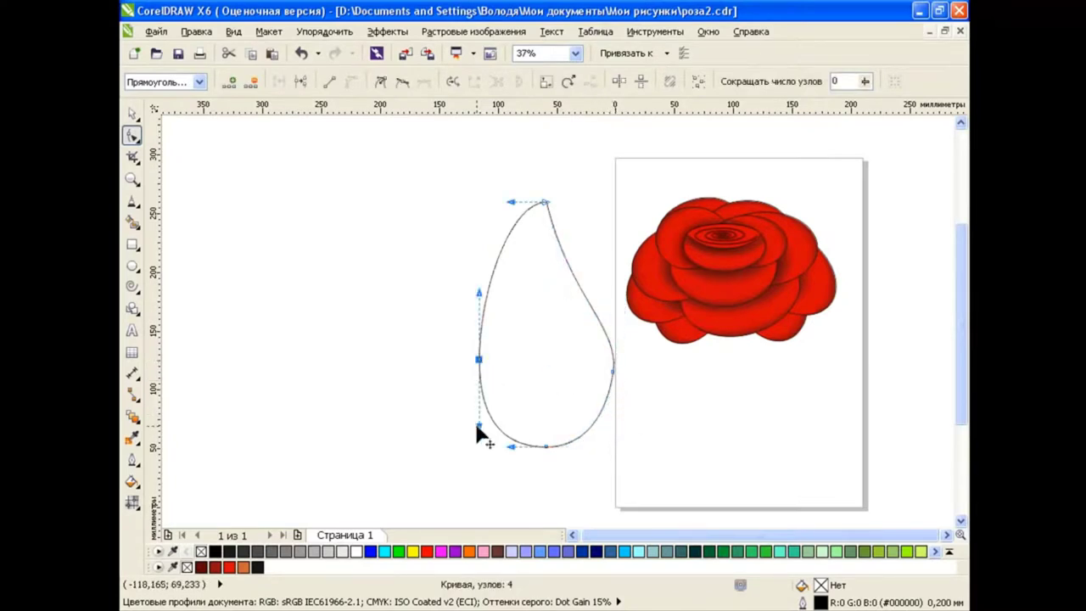
{"action": "left_click_drag", "start_coordinate": [545, 204], "coordinate": [565, 291]}
{"action": "left_click_drag", "start_coordinate": [612, 375], "coordinate": [616, 348]}
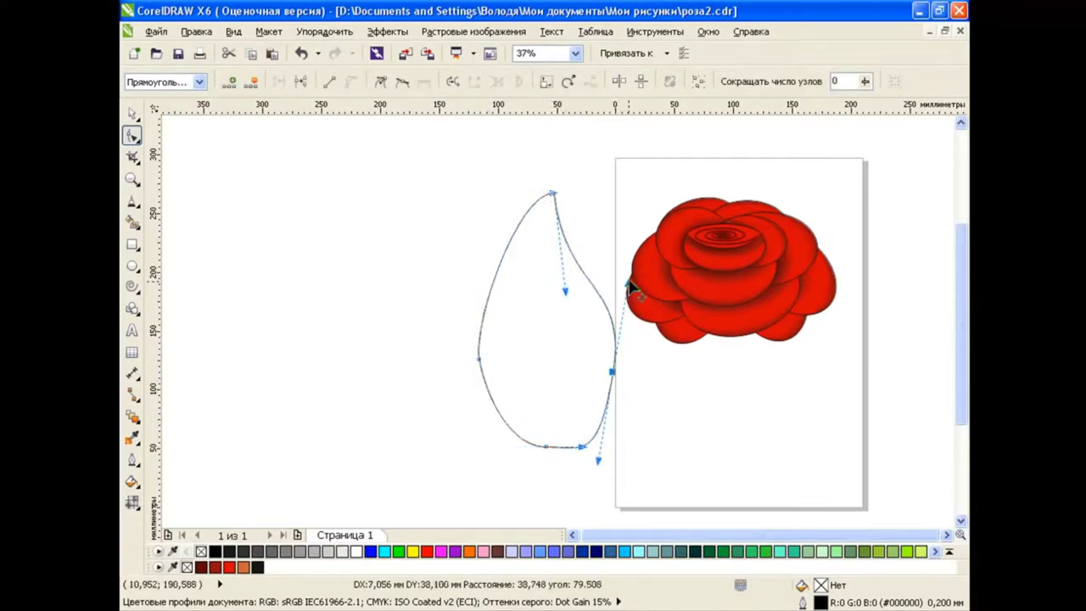
{"action": "left_click", "coordinate": [606, 416]}
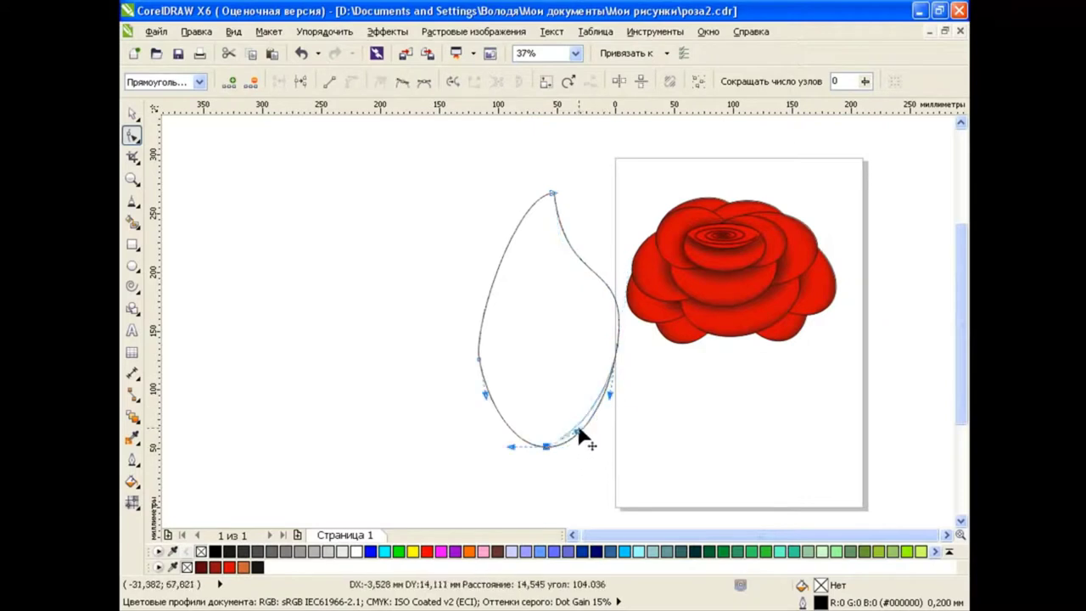
Step: Refine both sides into a symmetric pointed leaf and move it further left
{"action": "left_click_drag", "start_coordinate": [619, 355], "coordinate": [604, 347]}
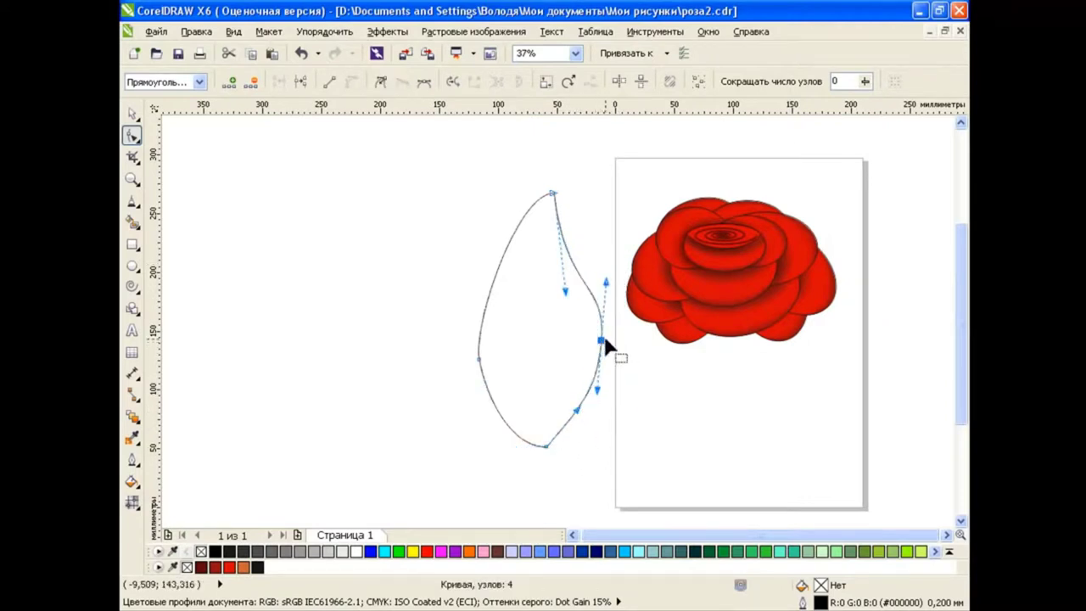
{"action": "left_click_drag", "start_coordinate": [479, 365], "coordinate": [472, 350]}
{"action": "left_click_drag", "start_coordinate": [526, 429], "coordinate": [550, 477]}
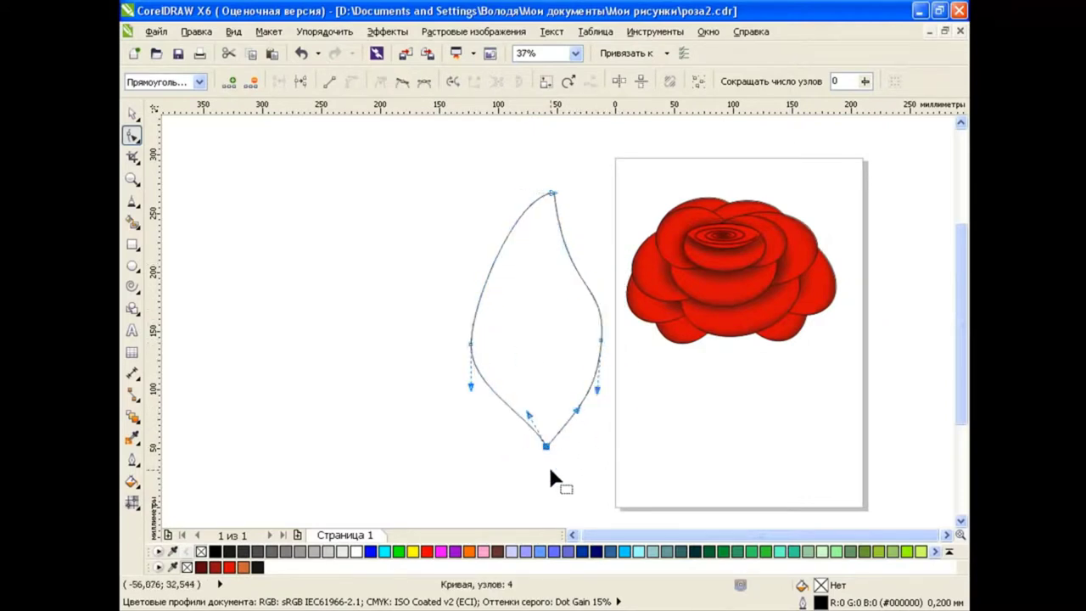
{"action": "left_click_drag", "start_coordinate": [553, 246], "coordinate": [545, 270]}
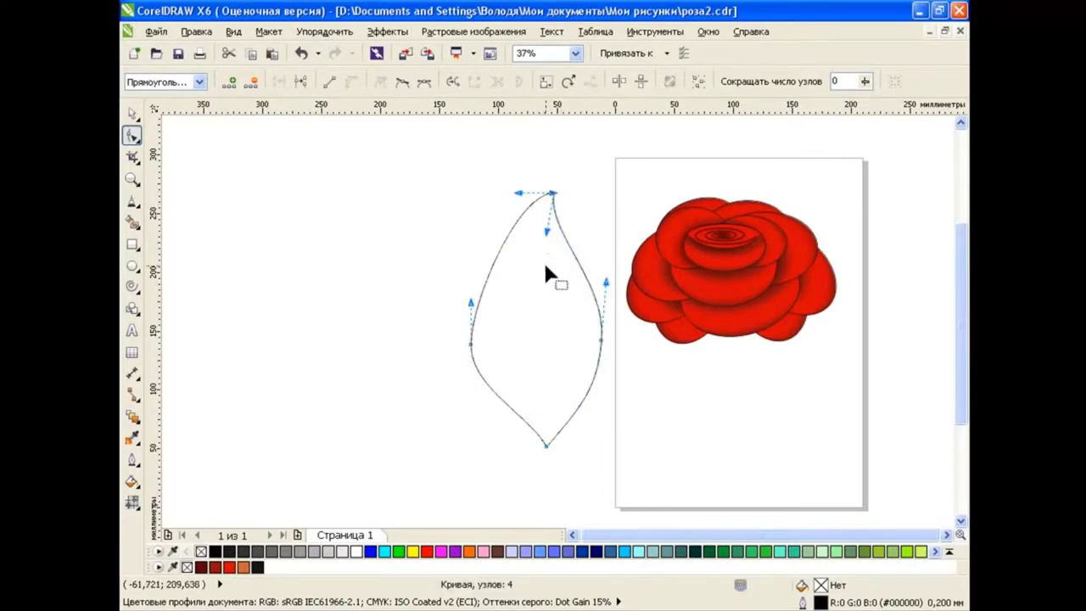
{"action": "left_click_drag", "start_coordinate": [601, 348], "coordinate": [604, 341]}
{"action": "left_click", "coordinate": [470, 344]}
{"action": "left_click_drag", "start_coordinate": [471, 305], "coordinate": [465, 299]}
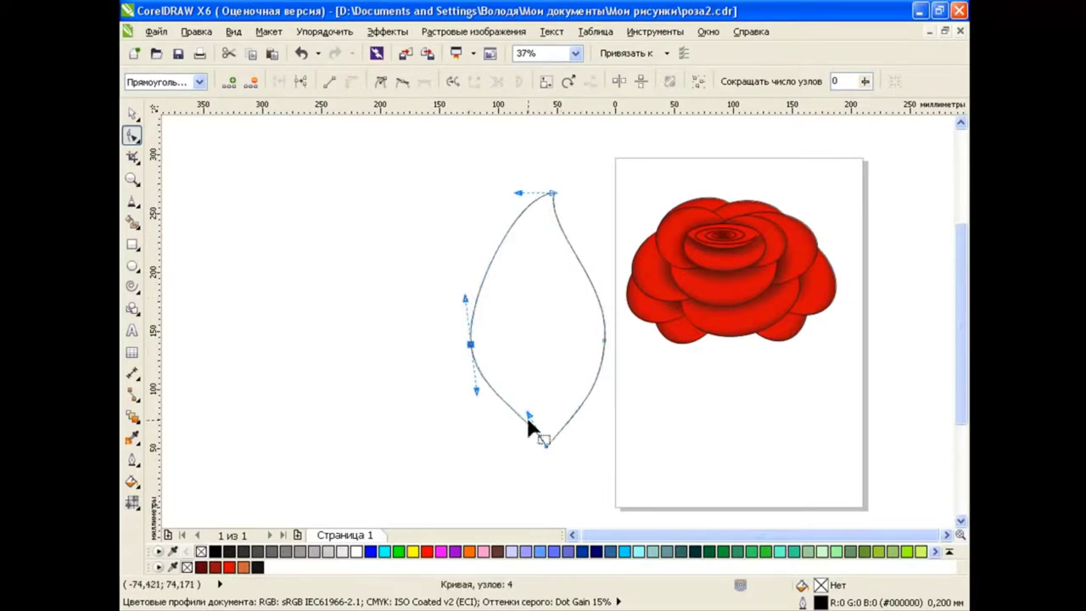
{"action": "left_click", "coordinate": [131, 113]}
{"action": "left_click_drag", "start_coordinate": [570, 290], "coordinate": [501, 303]}
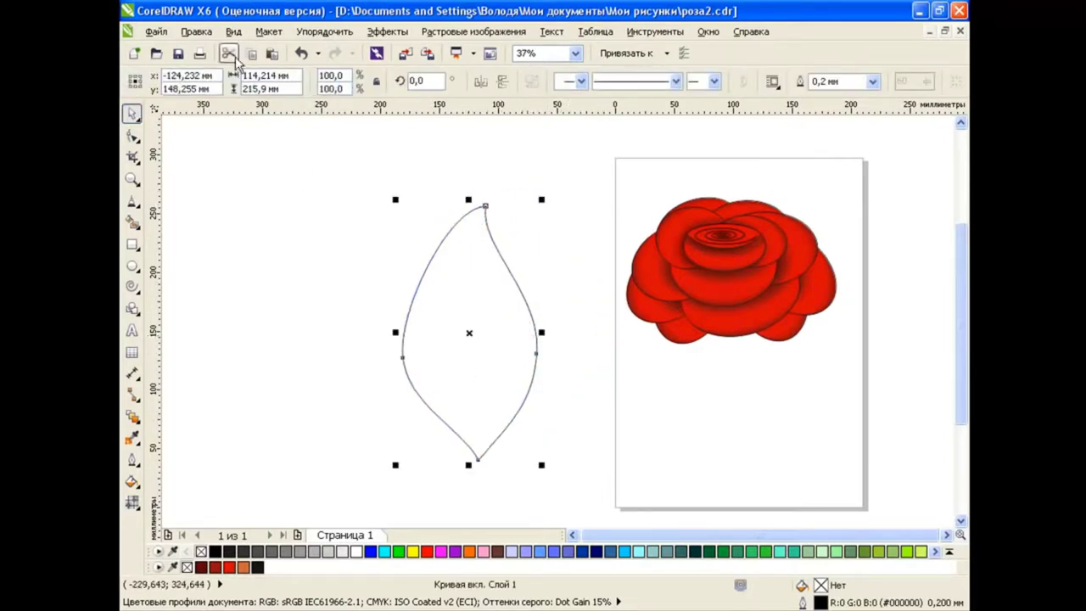
Step: Break the leaf outline at its top and bottom nodes and split it into two halves
{"action": "left_click", "coordinate": [132, 135]}
{"action": "left_click", "coordinate": [490, 231]}
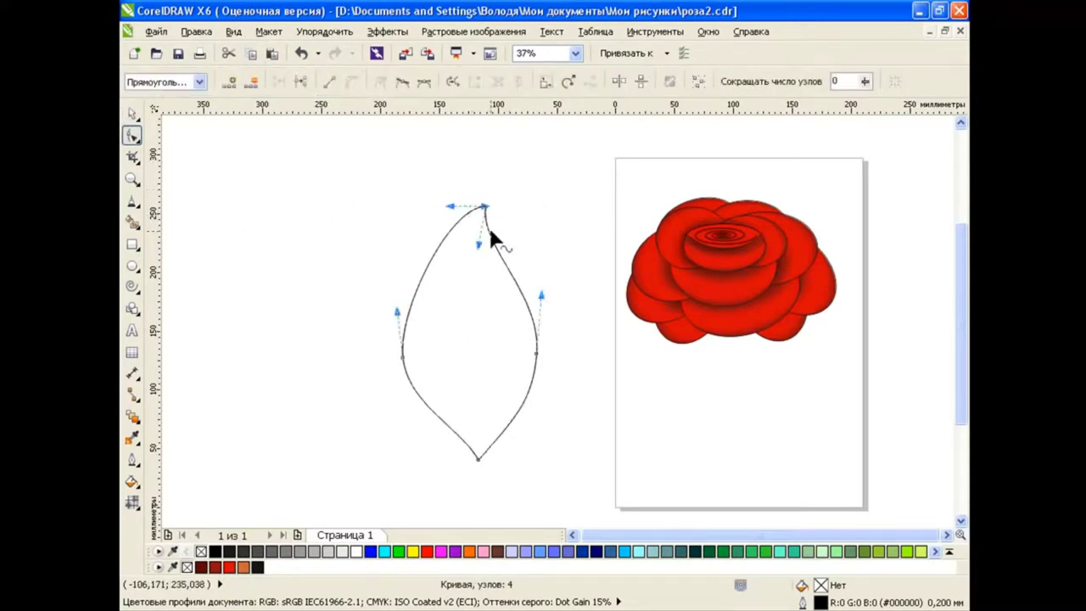
{"action": "left_click", "coordinate": [478, 459], "text": "shift"}
{"action": "left_click", "coordinate": [300, 82]}
{"action": "left_click", "coordinate": [325, 32]}
{"action": "left_click", "coordinate": [373, 215]}
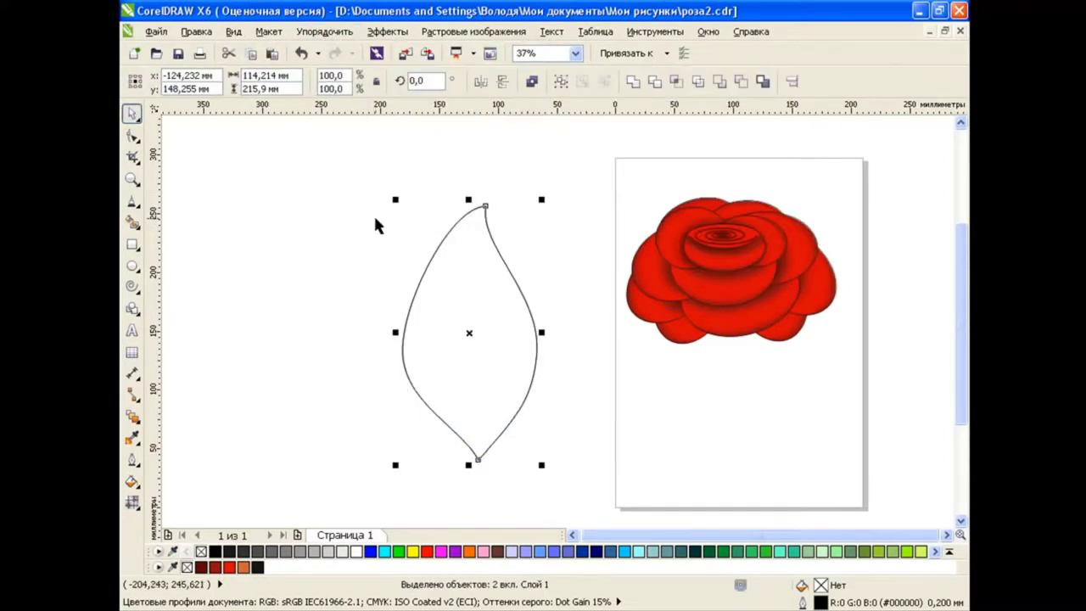
{"action": "left_click_drag", "start_coordinate": [404, 333], "coordinate": [305, 333]}
{"action": "left_click_drag", "start_coordinate": [528, 265], "coordinate": [584, 265]}
{"action": "left_click", "coordinate": [301, 53]}
{"action": "left_click", "coordinate": [301, 52]}
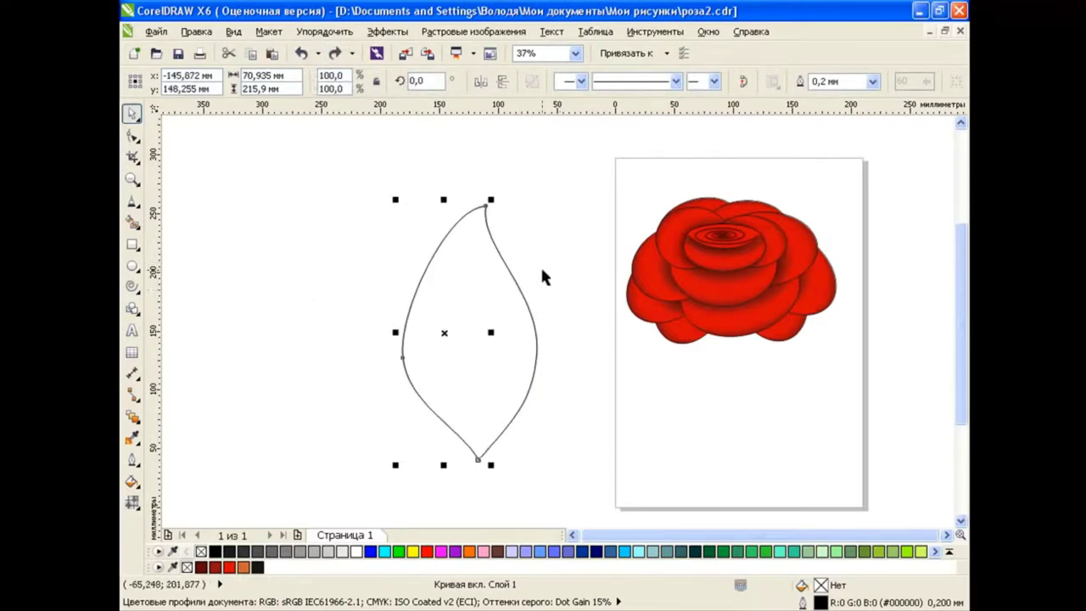
Step: Draw a short trial curve at the leaf's bottom tip and test moving it
{"action": "scroll", "coordinate": [478, 492], "scroll_direction": "up", "scroll_amount": 2}
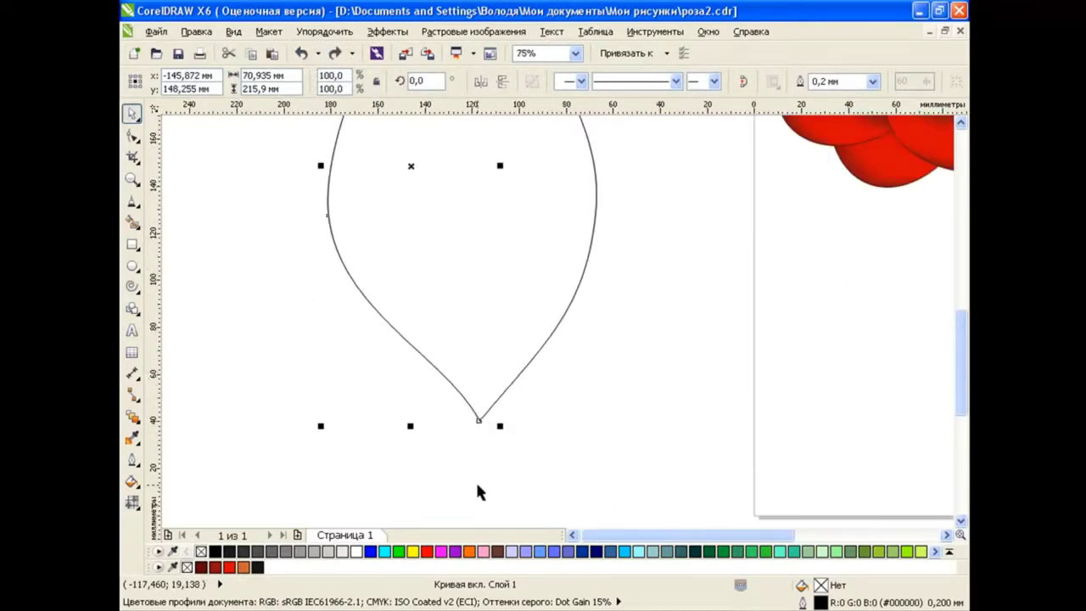
{"action": "left_click", "coordinate": [131, 201]}
{"action": "left_click", "coordinate": [212, 302]}
{"action": "mouse_move", "coordinate": [478, 419]}
{"action": "left_mouse_down"}
{"action": "mouse_move", "coordinate": [502, 413]}
{"action": "mouse_move", "coordinate": [488, 415]}
{"action": "left_mouse_up"}
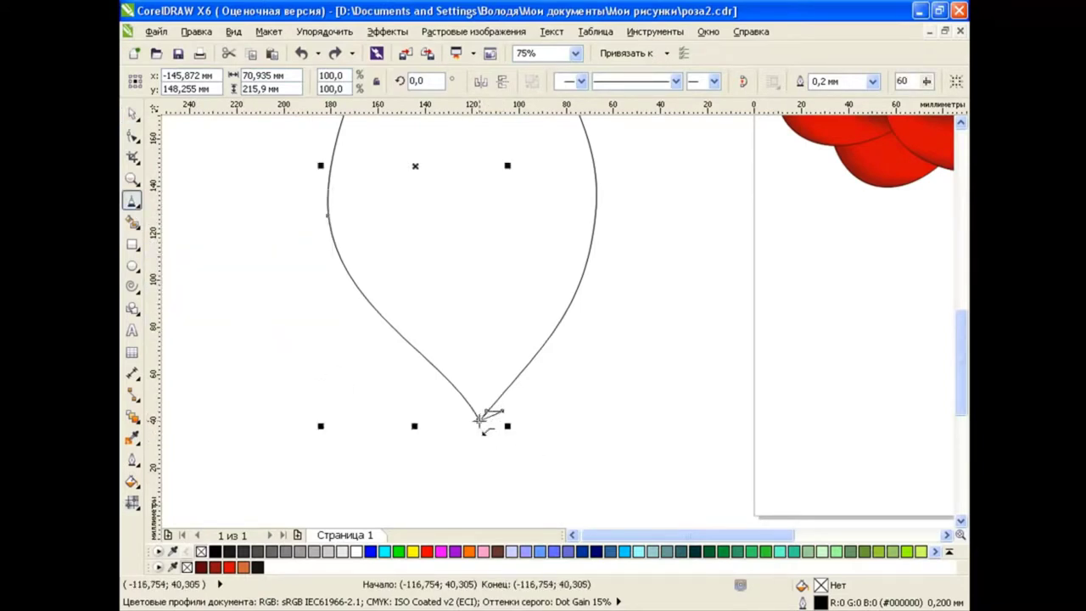
{"action": "left_click", "coordinate": [132, 113]}
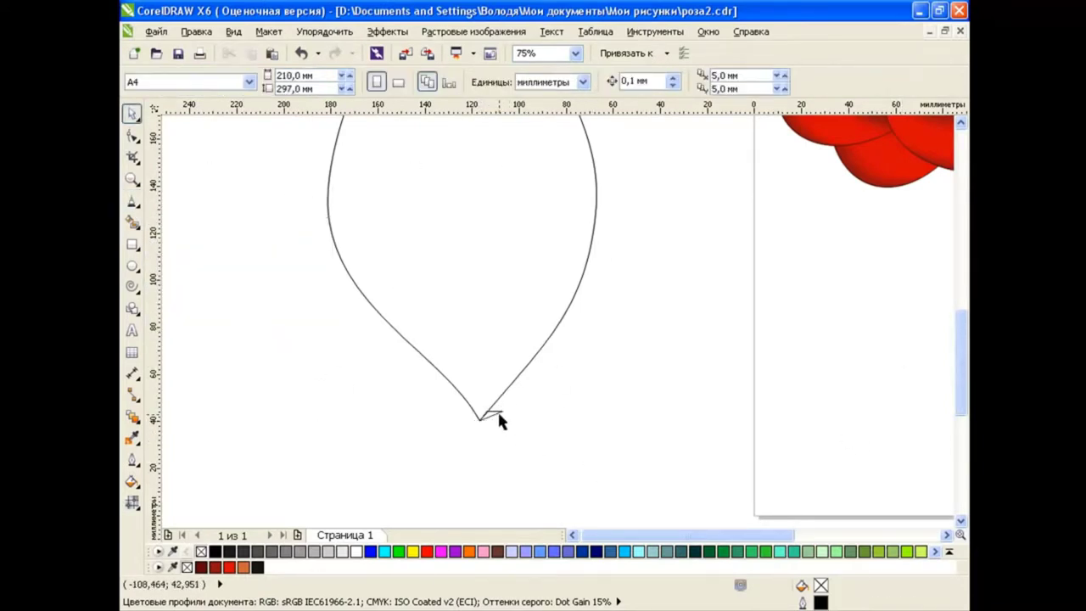
{"action": "left_click", "coordinate": [496, 418]}
{"action": "left_click", "coordinate": [501, 414]}
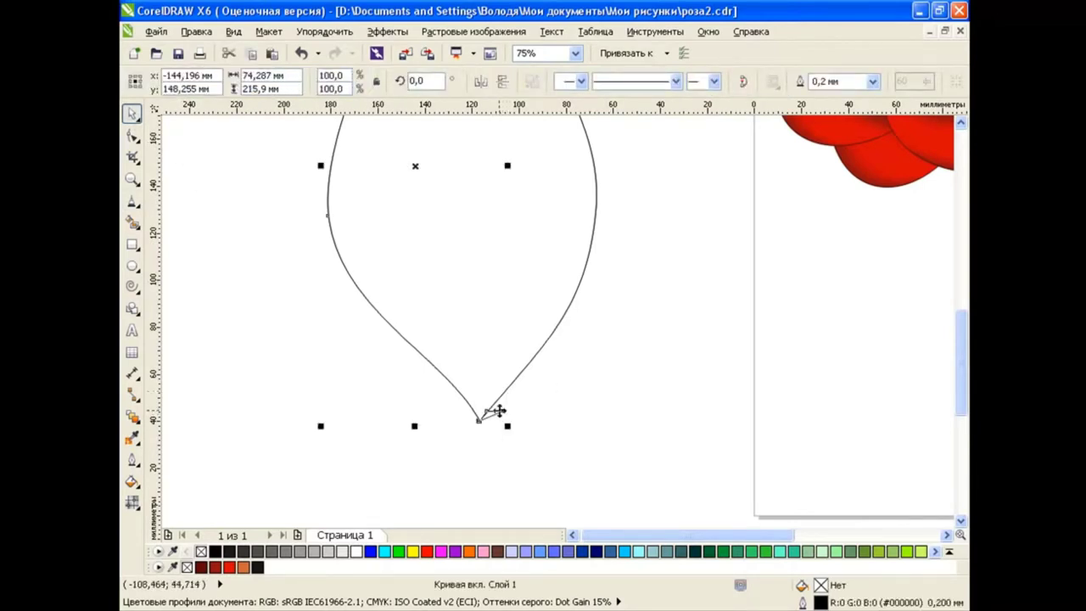
{"action": "left_click_drag", "start_coordinate": [499, 412], "coordinate": [626, 412]}
{"action": "left_click", "coordinate": [301, 53]}
{"action": "left_click", "coordinate": [576, 363]}
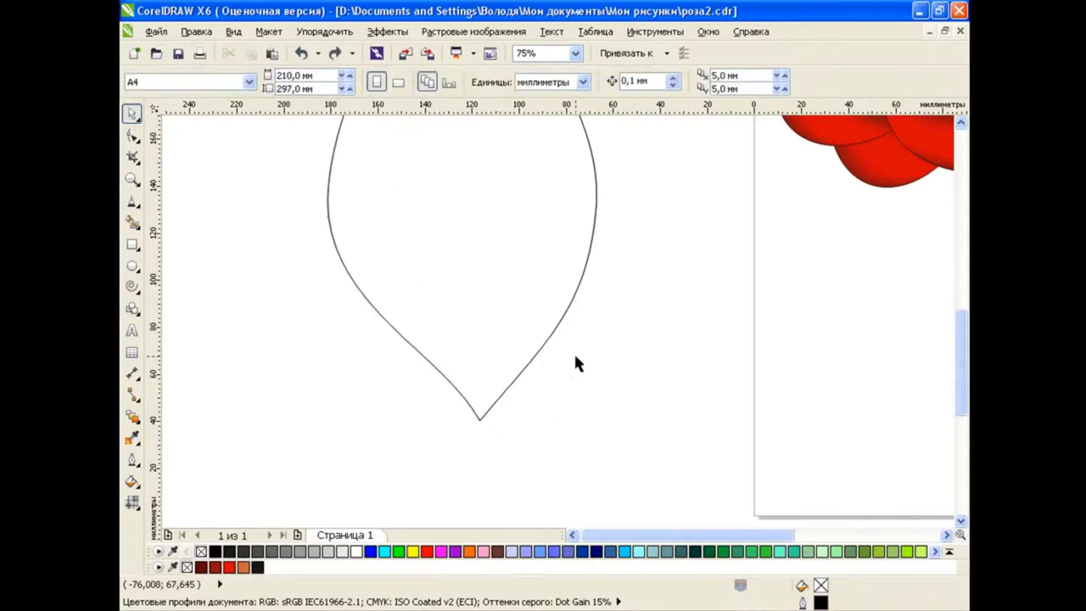
Step: Draw a small freehand tooth shape at the leaf's bottom tip
{"action": "left_click", "coordinate": [131, 201]}
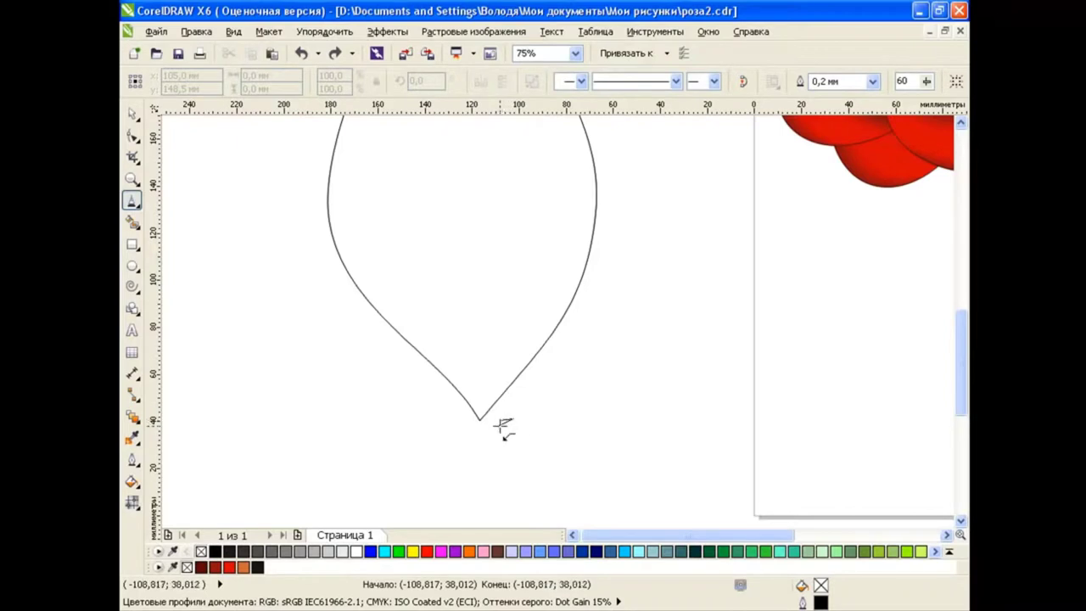
{"action": "left_click_drag", "start_coordinate": [503, 423], "coordinate": [526, 415]}
{"action": "key", "text": "space"}
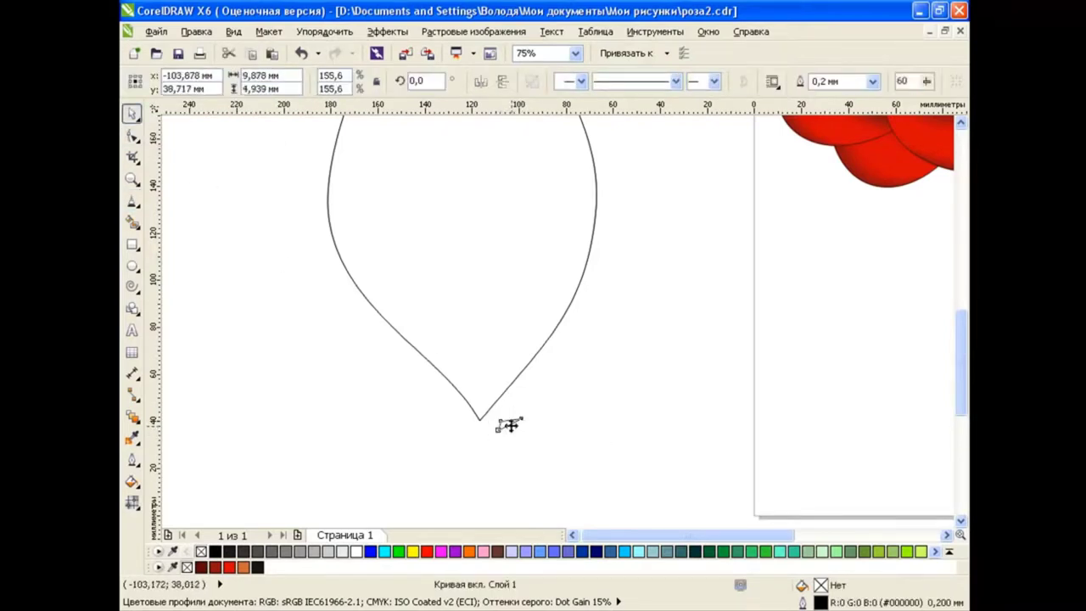
{"action": "scroll", "coordinate": [509, 424], "scroll_direction": "up", "scroll_amount": 4}
{"action": "left_click", "coordinate": [510, 397]}
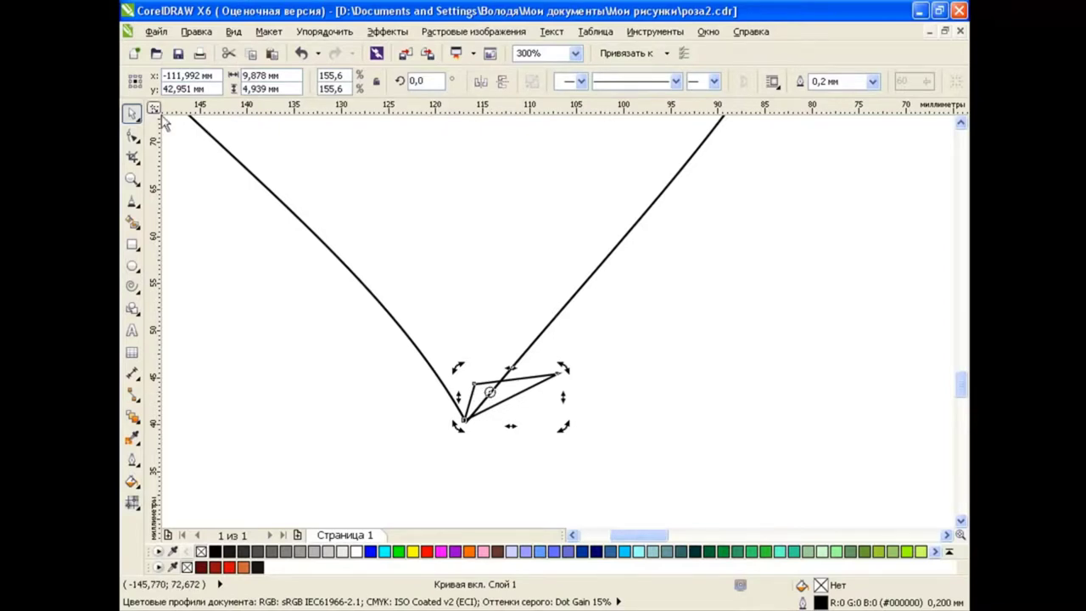
{"action": "left_click", "coordinate": [164, 121]}
{"action": "scroll", "coordinate": [827, 311], "scroll_direction": "down", "scroll_amount": 4}
{"action": "left_click", "coordinate": [946, 534]}
{"action": "scroll", "coordinate": [937, 372], "scroll_direction": "up", "scroll_amount": 3}
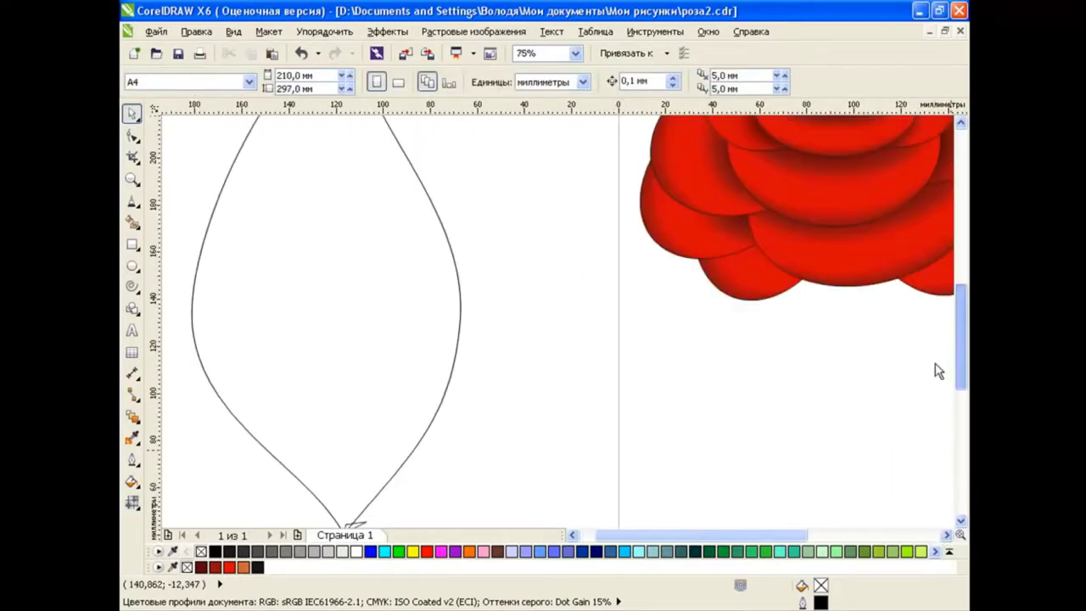
{"action": "scroll", "coordinate": [937, 371], "scroll_direction": "down", "scroll_amount": 1}
Step: Right-drag a copy of the tooth shape to the leaf's top tip
{"action": "right_click", "coordinate": [363, 513]}
{"action": "key", "text": "Escape"}
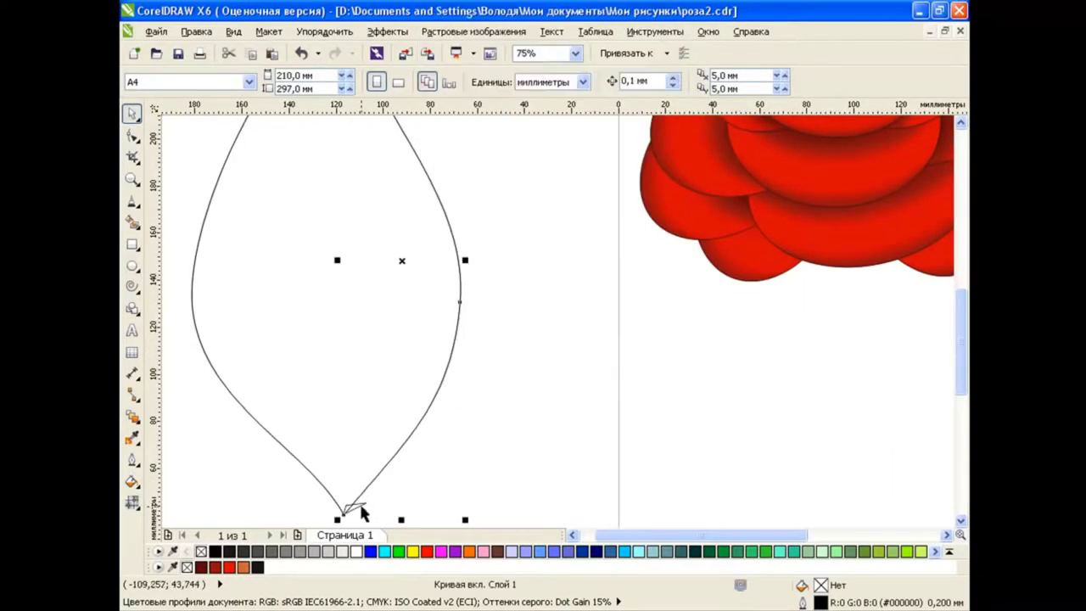
{"action": "mouse_move", "coordinate": [356, 508]}
{"action": "left_mouse_down"}
{"action": "mouse_move", "coordinate": [425, 410]}
{"action": "mouse_move", "coordinate": [509, 199]}
{"action": "left_mouse_up"}
{"action": "left_click", "coordinate": [543, 225]}
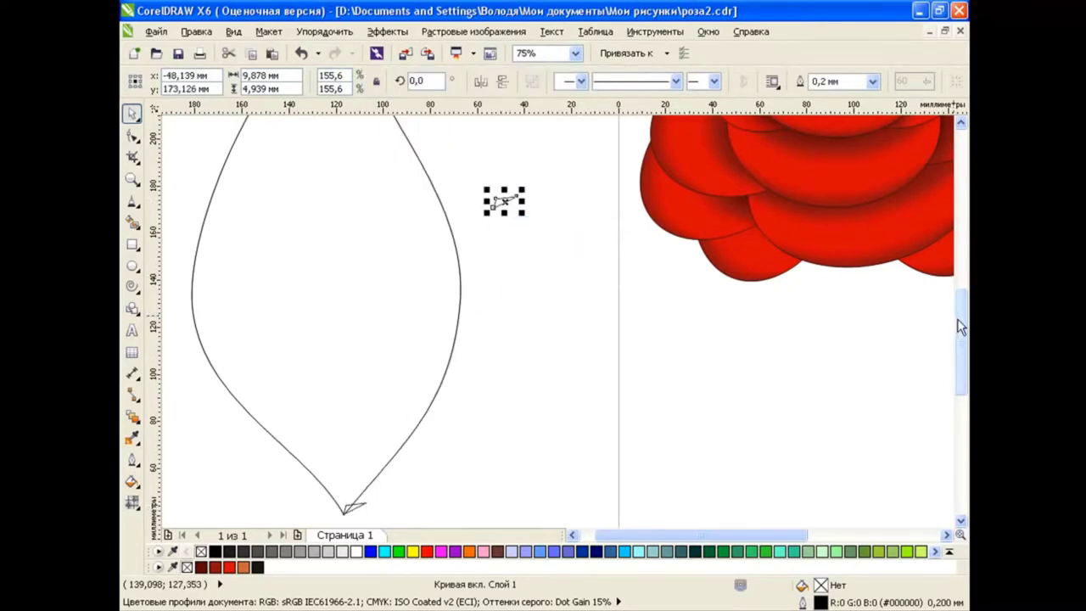
{"action": "scroll", "coordinate": [509, 203], "scroll_direction": "up", "scroll_amount": 5}
{"action": "left_click_drag", "start_coordinate": [504, 420], "coordinate": [372, 225]}
{"action": "left_click", "coordinate": [391, 222]}
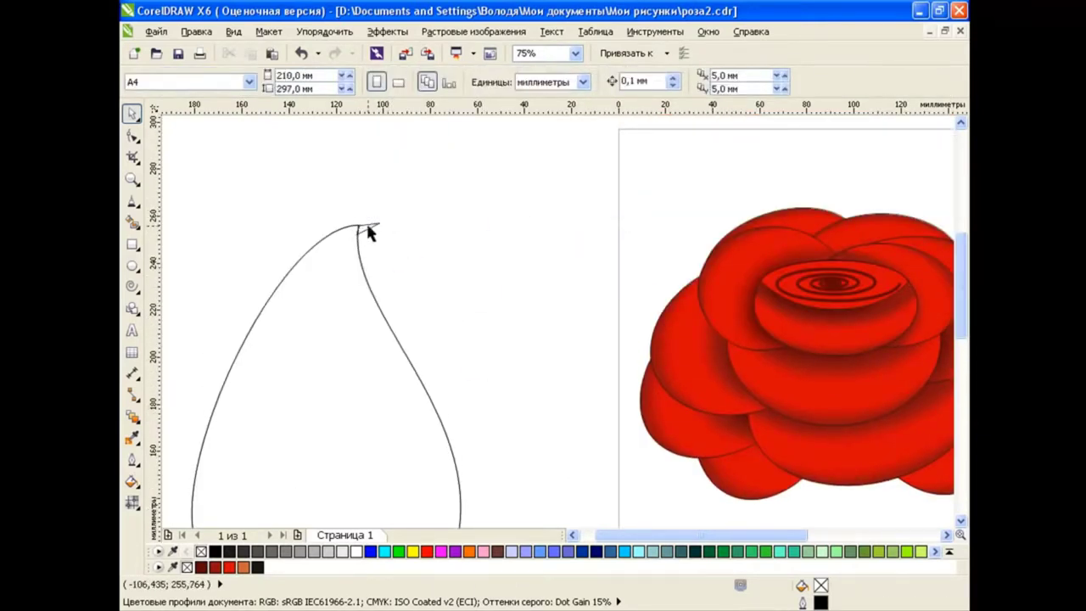
{"action": "left_click", "coordinate": [386, 233]}
{"action": "scroll", "coordinate": [467, 317], "scroll_direction": "down", "scroll_amount": 2}
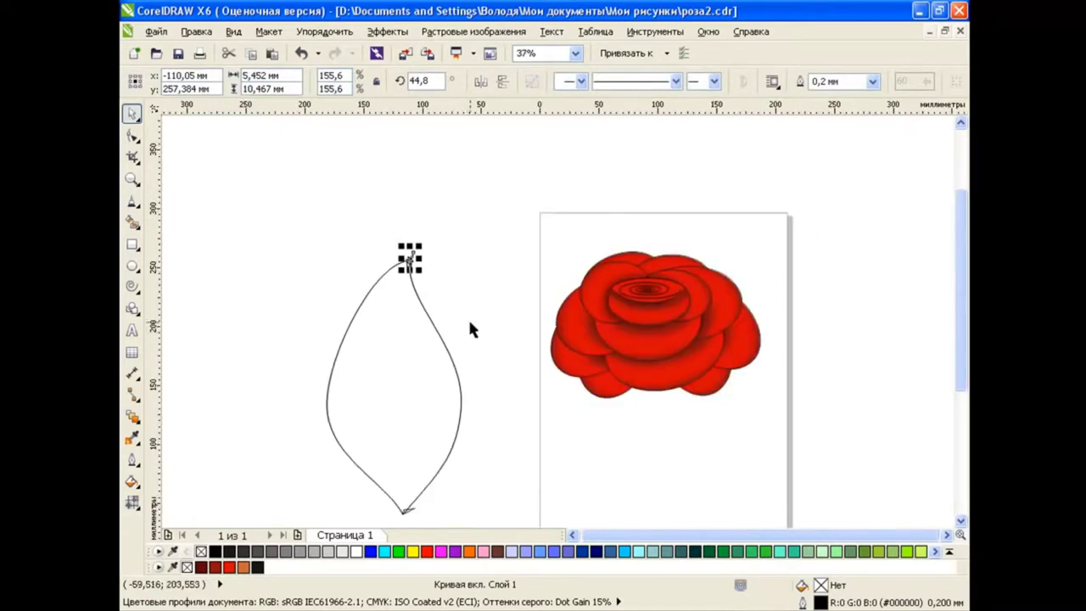
{"action": "left_click", "coordinate": [468, 316]}
{"action": "left_click", "coordinate": [132, 415]}
{"action": "left_click", "coordinate": [200, 416]}
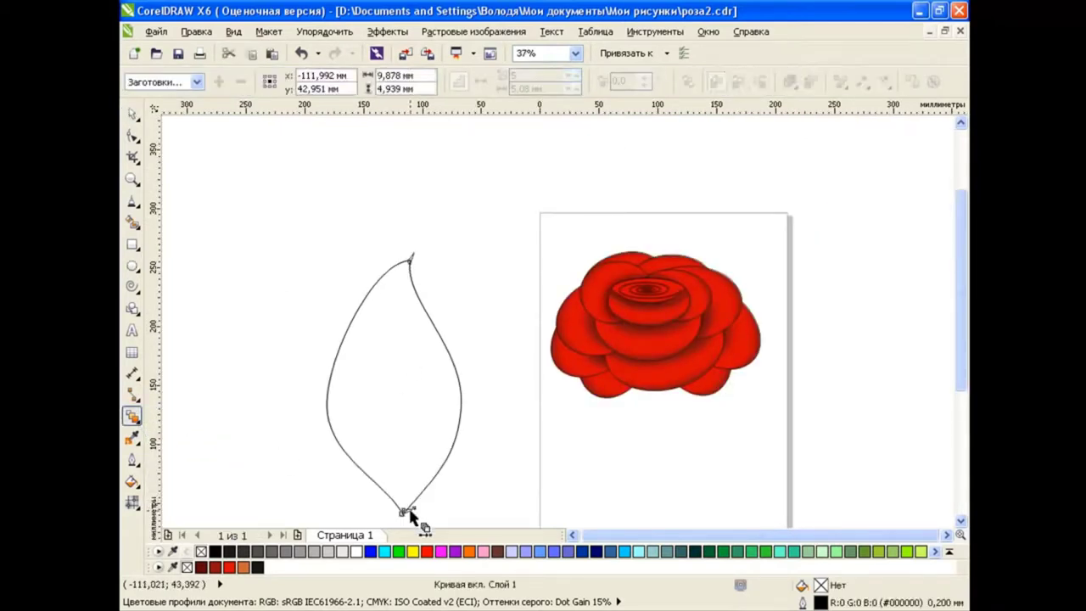
Step: Blend the bottom tooth into the top tooth along the leaf's right edge path
{"action": "left_click_drag", "start_coordinate": [408, 508], "coordinate": [414, 261]}
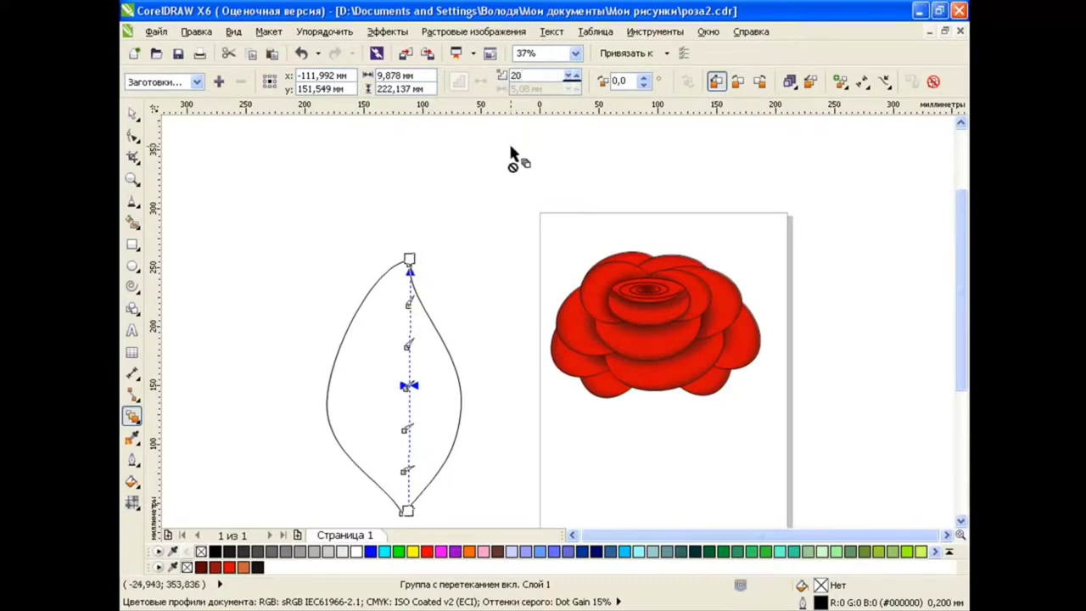
{"action": "left_click", "coordinate": [885, 81]}
{"action": "left_click", "coordinate": [789, 102]}
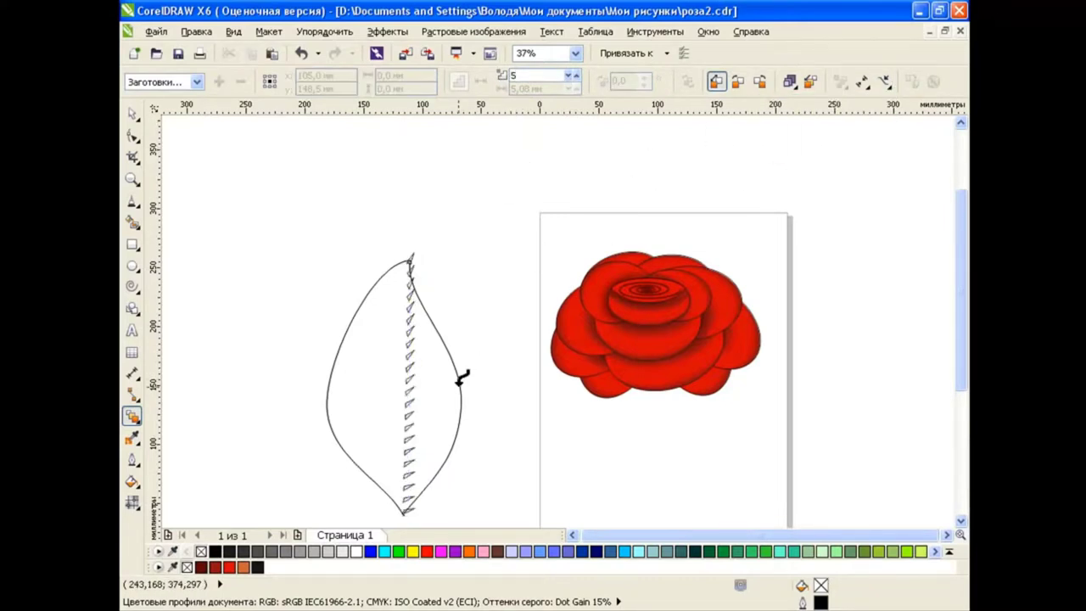
{"action": "left_click", "coordinate": [458, 381]}
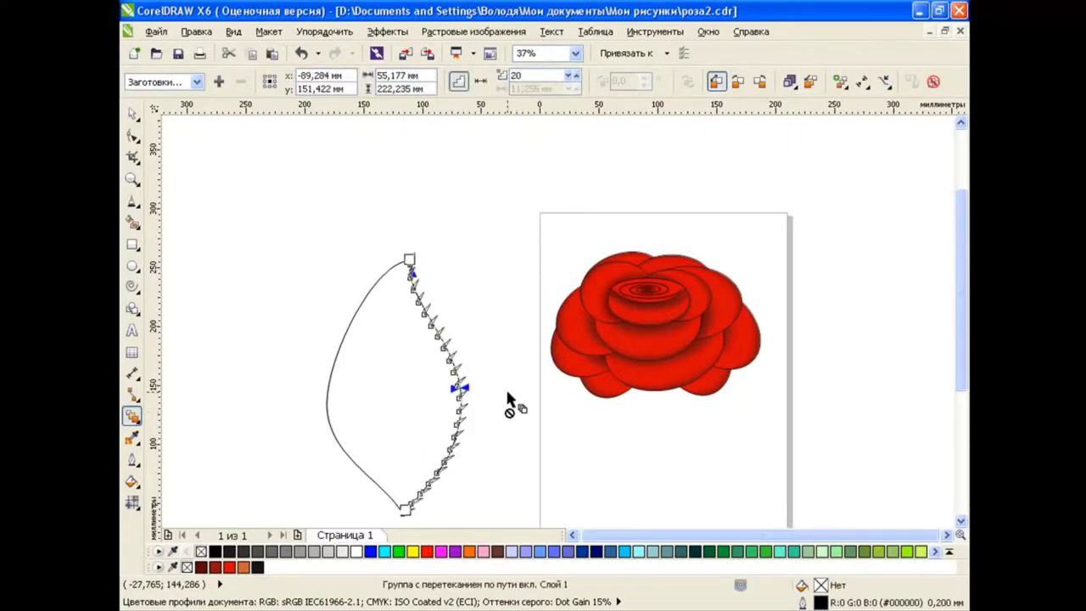
{"action": "key", "text": "space"}
{"action": "left_click", "coordinate": [506, 443]}
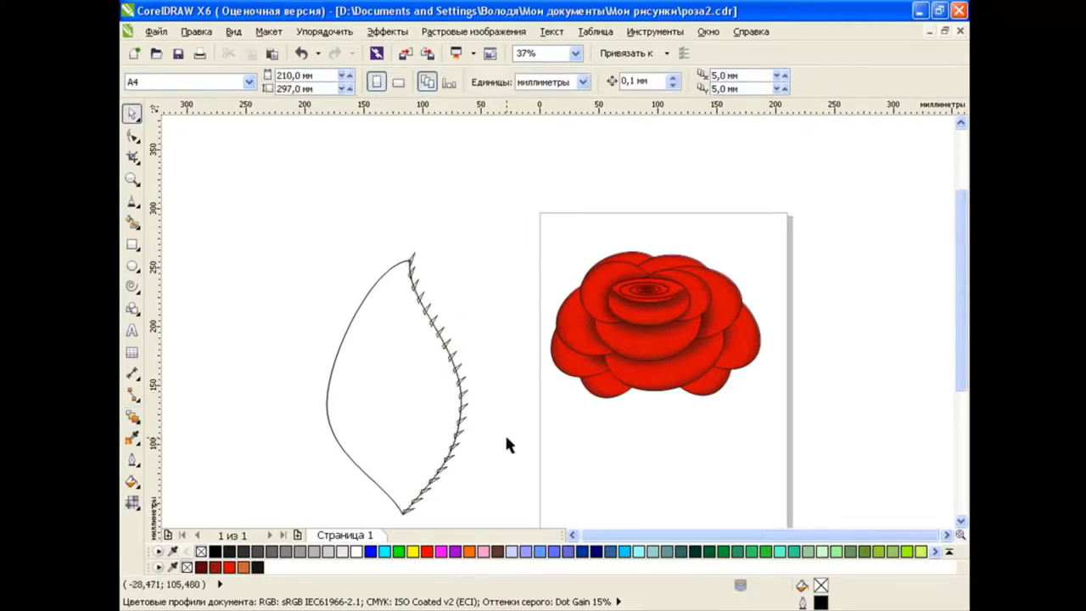
{"action": "scroll", "coordinate": [507, 443], "scroll_direction": "down", "scroll_amount": 1}
Step: Ungroup the serrated leaf (Ctrl+U) into separate parts and deselect
{"action": "left_click", "coordinate": [465, 359]}
{"action": "left_click", "coordinate": [324, 31]}
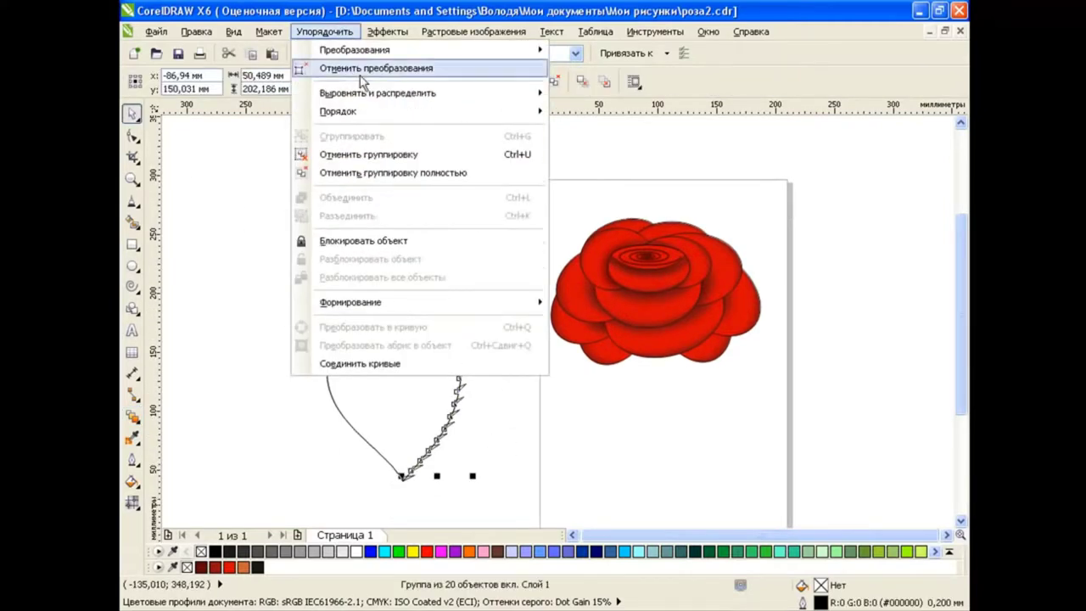
{"action": "left_click", "coordinate": [274, 230]}
{"action": "key", "text": "ctrl+u"}
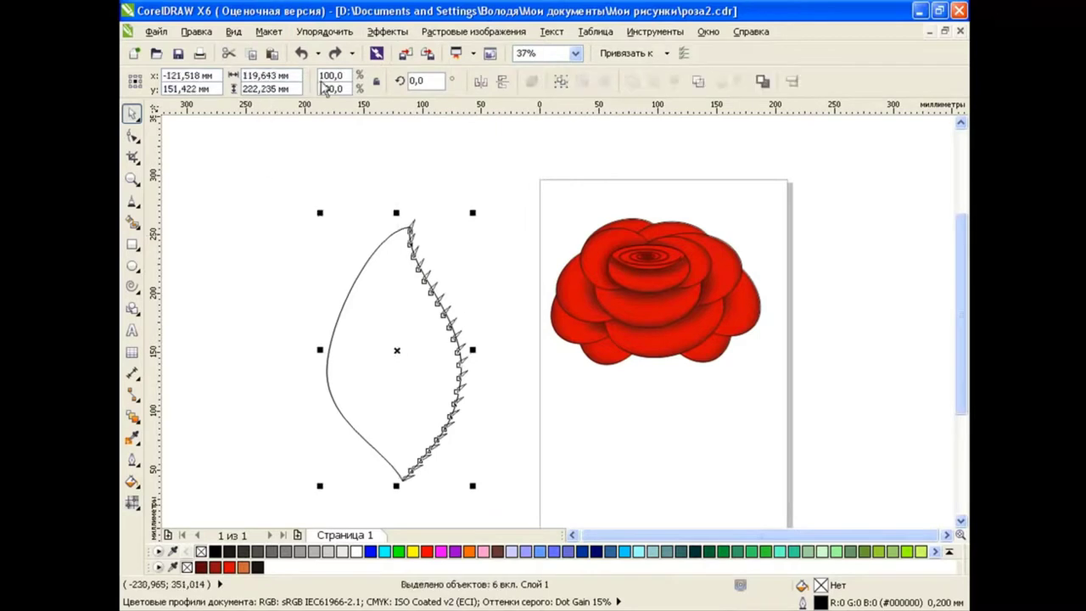
{"action": "left_click", "coordinate": [324, 32]}
{"action": "left_click", "coordinate": [347, 222]}
{"action": "left_click", "coordinate": [516, 309]}
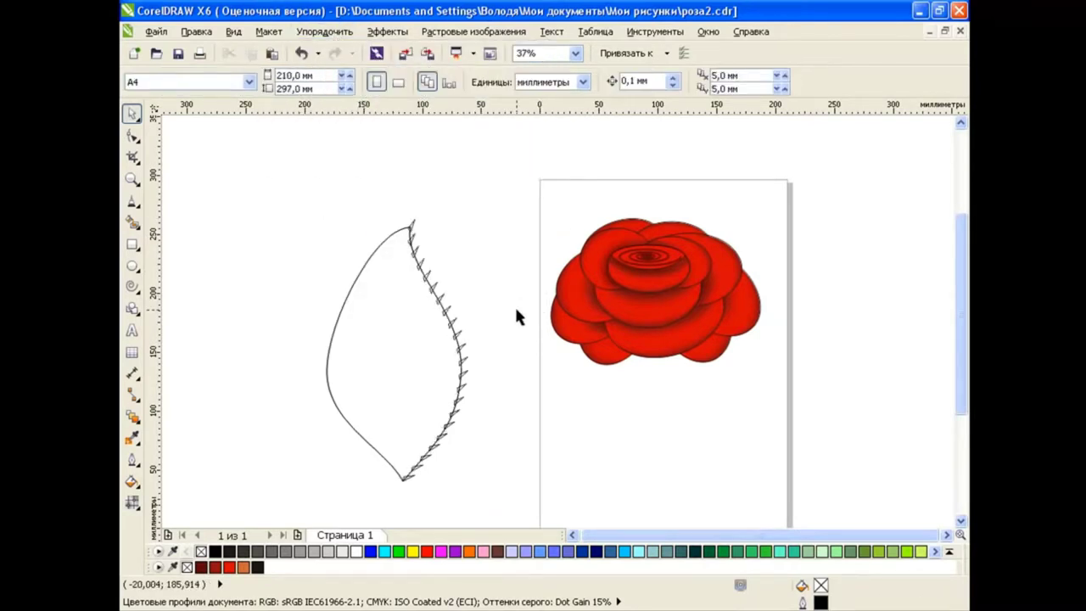
{"action": "scroll", "coordinate": [516, 311], "scroll_direction": "up", "scroll_amount": 1}
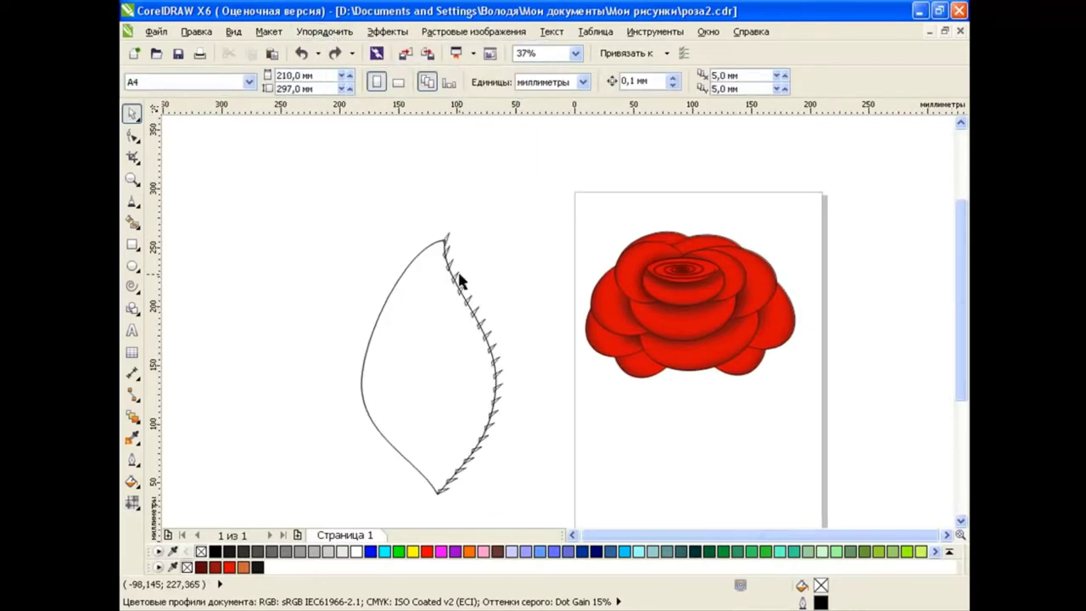
Step: Blend the leaf-tip curve down the leaf into an 8-step vein blend
{"action": "scroll", "coordinate": [503, 274], "scroll_direction": "up", "scroll_amount": 2}
{"action": "left_click", "coordinate": [391, 206]}
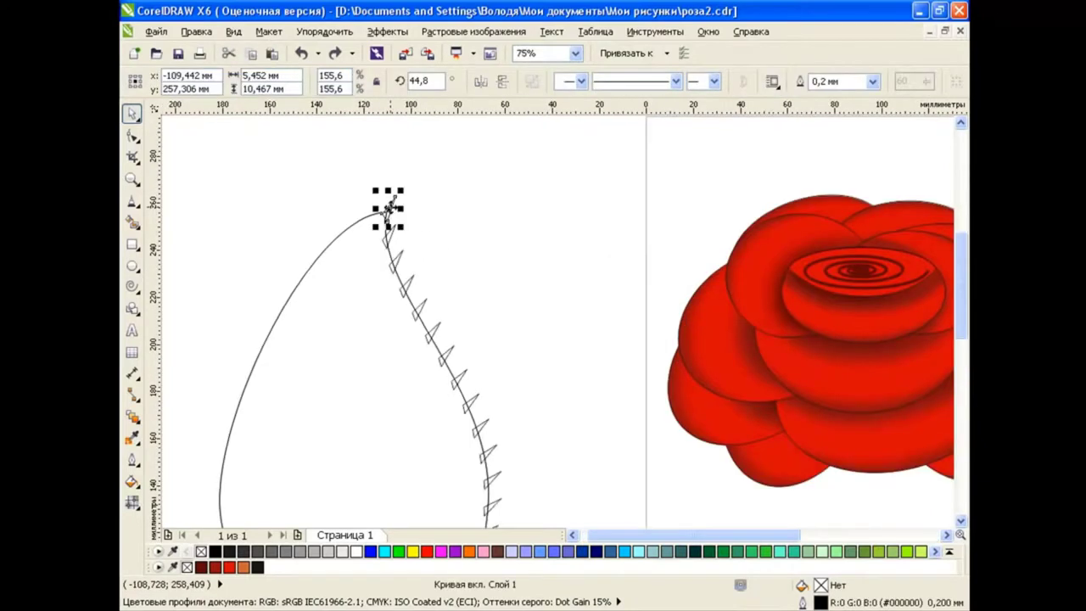
{"action": "left_click", "coordinate": [131, 416]}
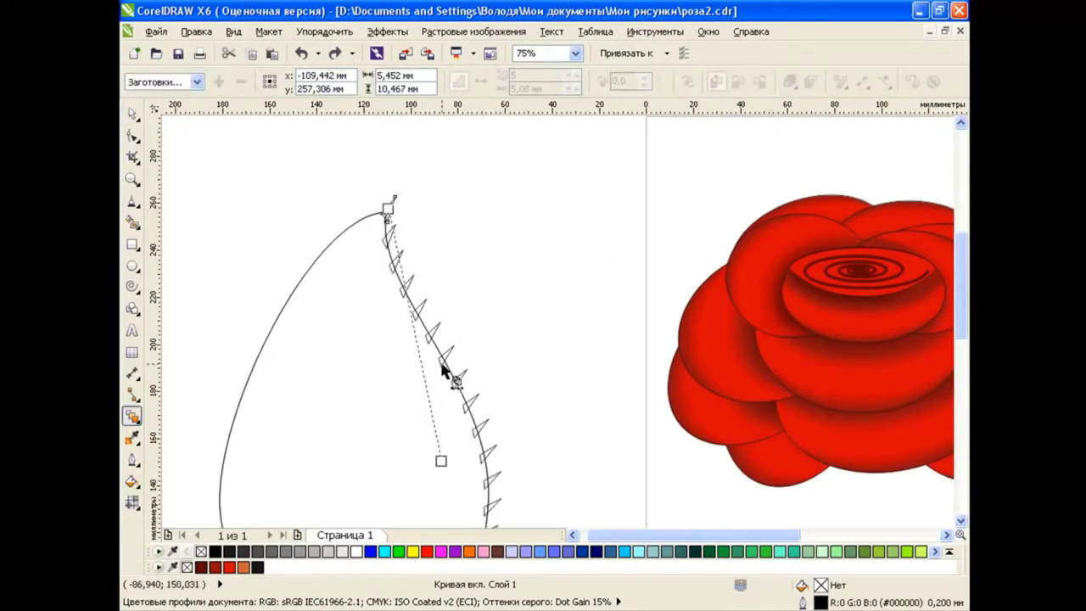
{"action": "left_click_drag", "start_coordinate": [390, 212], "coordinate": [450, 377]}
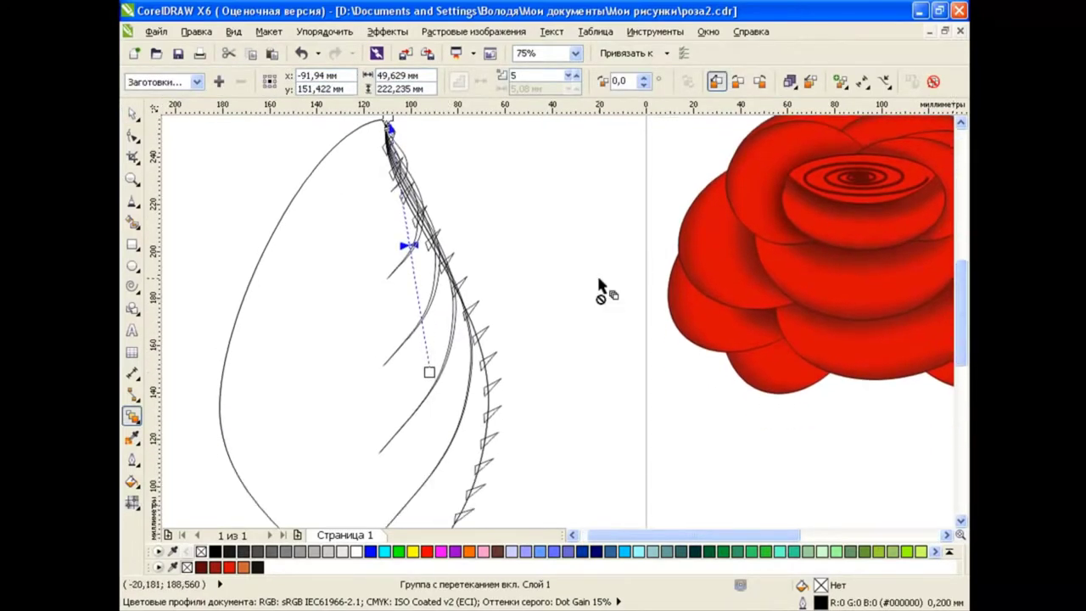
{"action": "scroll", "coordinate": [548, 272], "scroll_direction": "down", "scroll_amount": 2}
{"action": "left_click", "coordinate": [129, 114]}
{"action": "left_click", "coordinate": [498, 308]}
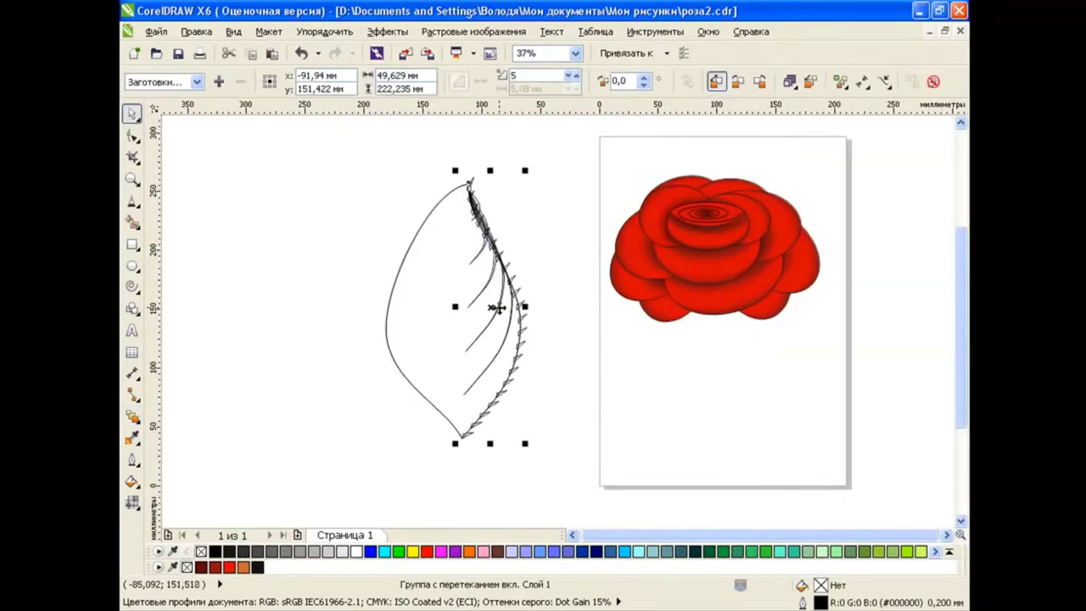
{"action": "left_click", "coordinate": [577, 75]}
{"action": "left_click", "coordinate": [577, 74]}
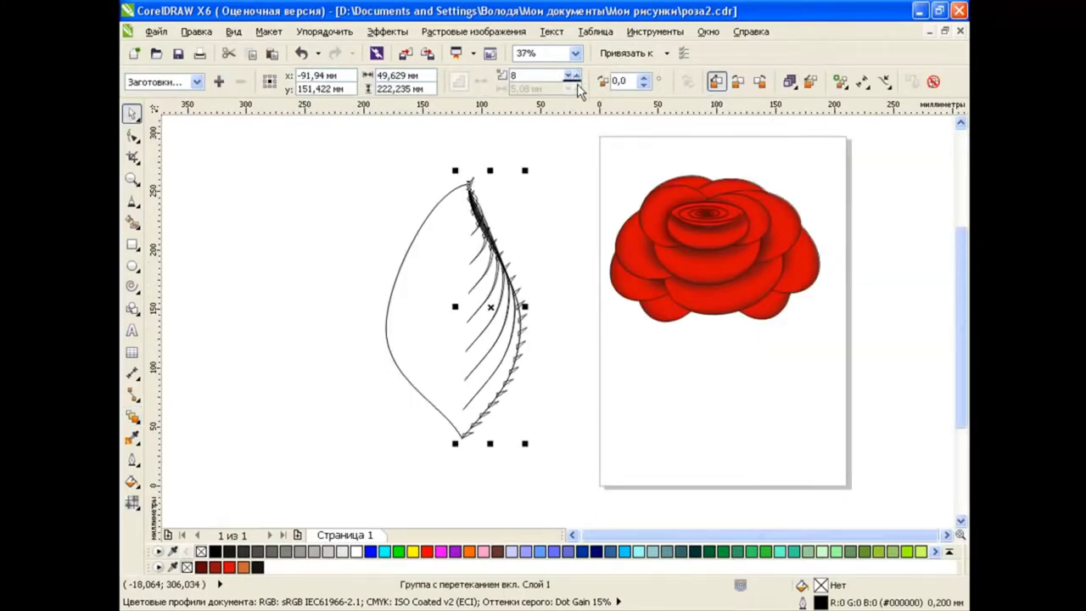
{"action": "left_click", "coordinate": [572, 286]}
Step: Break the vein blend apart into separate curves
{"action": "left_click", "coordinate": [492, 297]}
{"action": "left_click", "coordinate": [324, 32]}
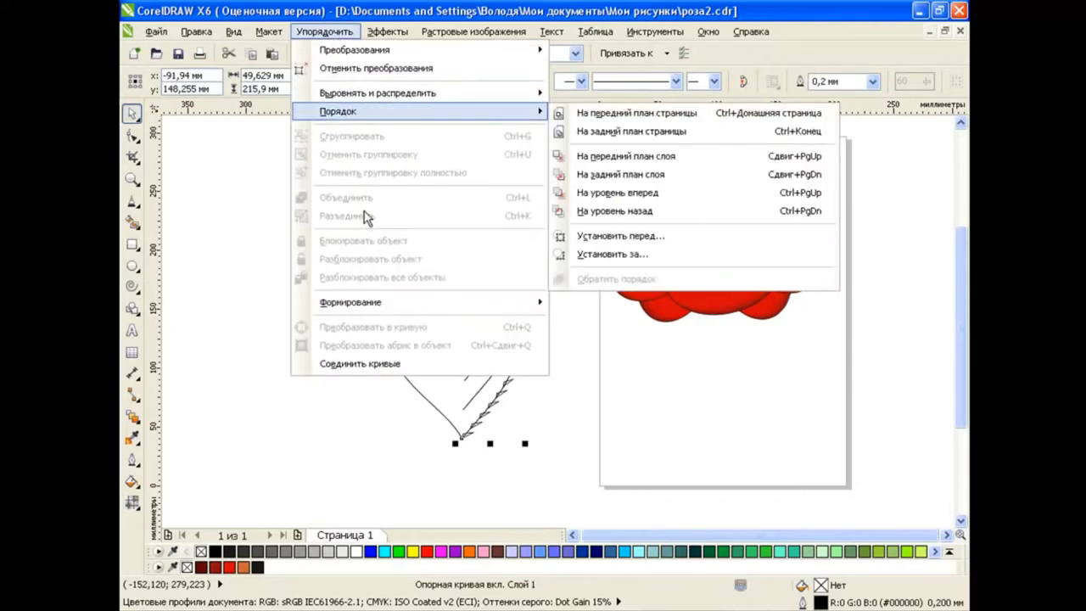
{"action": "left_click", "coordinate": [483, 288]}
{"action": "key", "text": "Escape"}
{"action": "left_click", "coordinate": [480, 261]}
{"action": "left_click", "coordinate": [324, 31]}
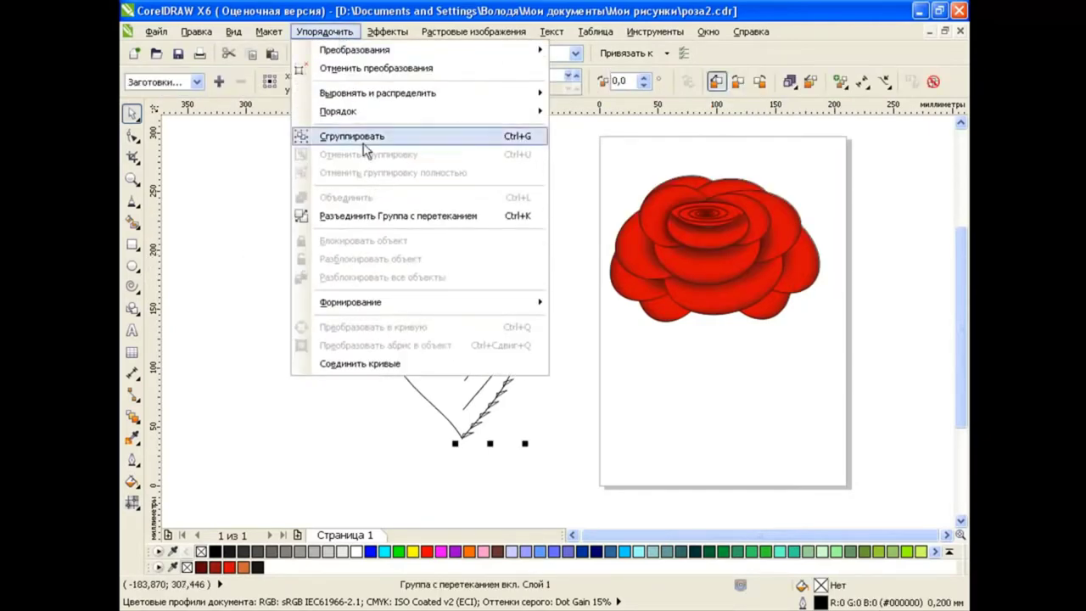
{"action": "left_click", "coordinate": [356, 173]}
{"action": "key", "text": "Escape"}
Step: Blend the leaf outline into 8 nested outline copies
{"action": "left_click", "coordinate": [472, 180]}
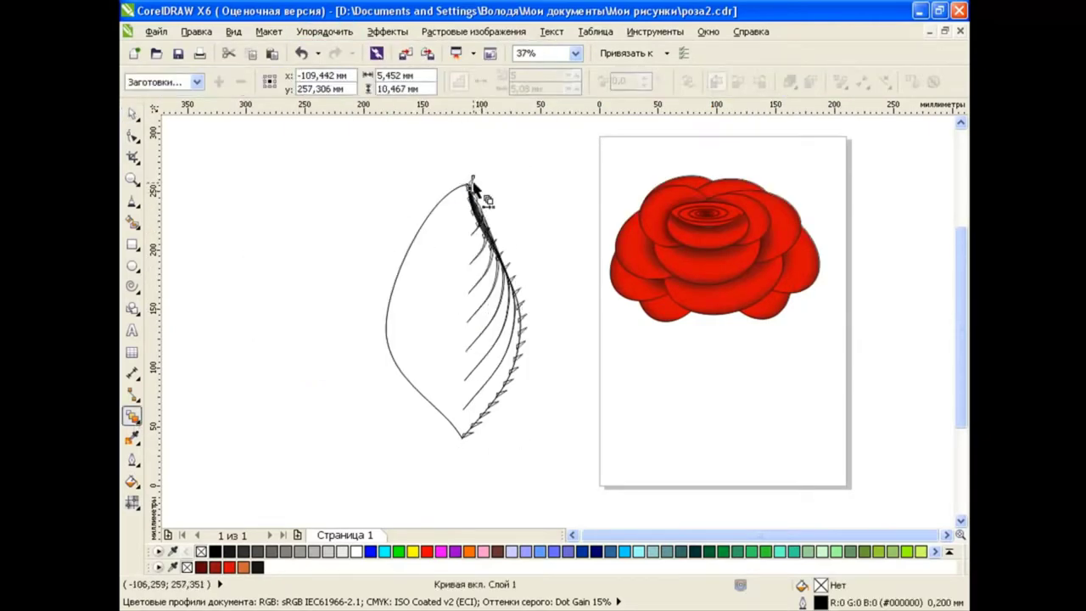
{"action": "left_click_drag", "start_coordinate": [473, 191], "coordinate": [418, 247]}
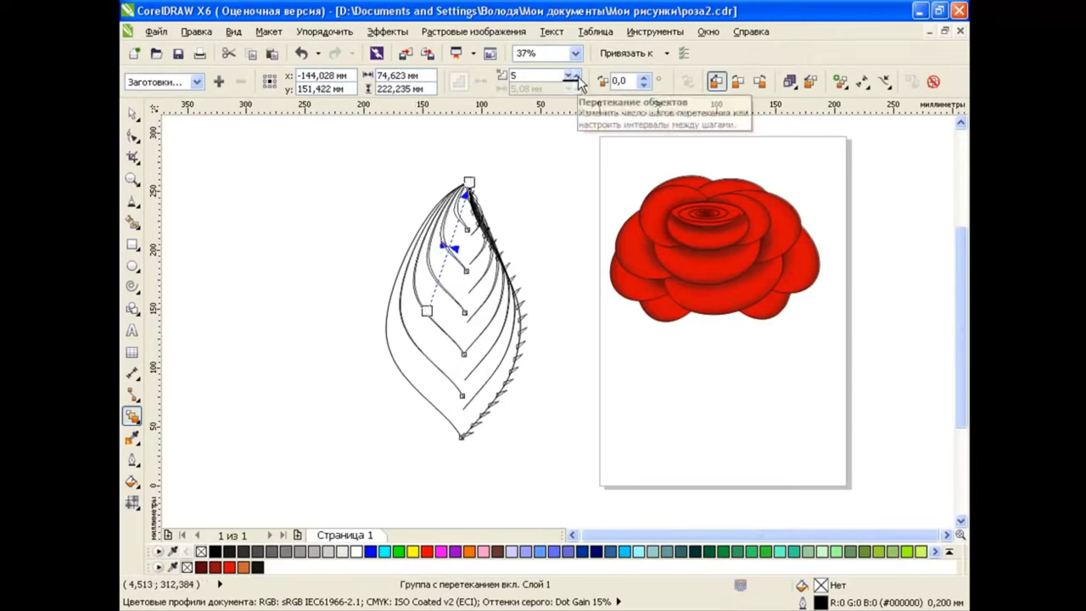
{"action": "left_click", "coordinate": [569, 74]}
{"action": "left_click", "coordinate": [569, 75]}
{"action": "left_click", "coordinate": [131, 113]}
{"action": "left_click", "coordinate": [247, 285]}
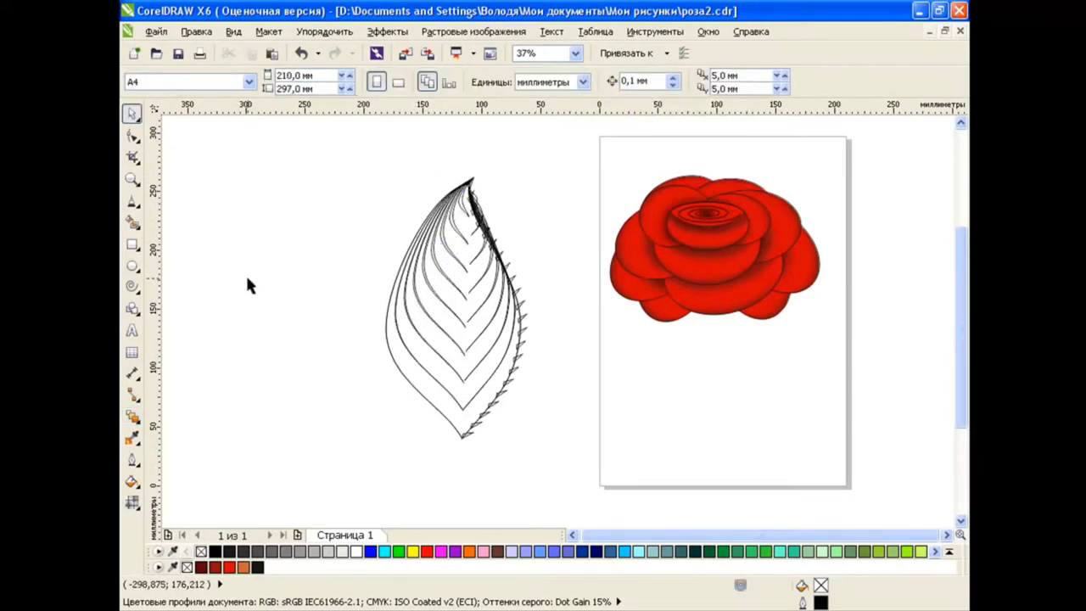
Step: Break the outline blend apart, group it with the veins, and move it left
{"action": "left_click", "coordinate": [442, 251]}
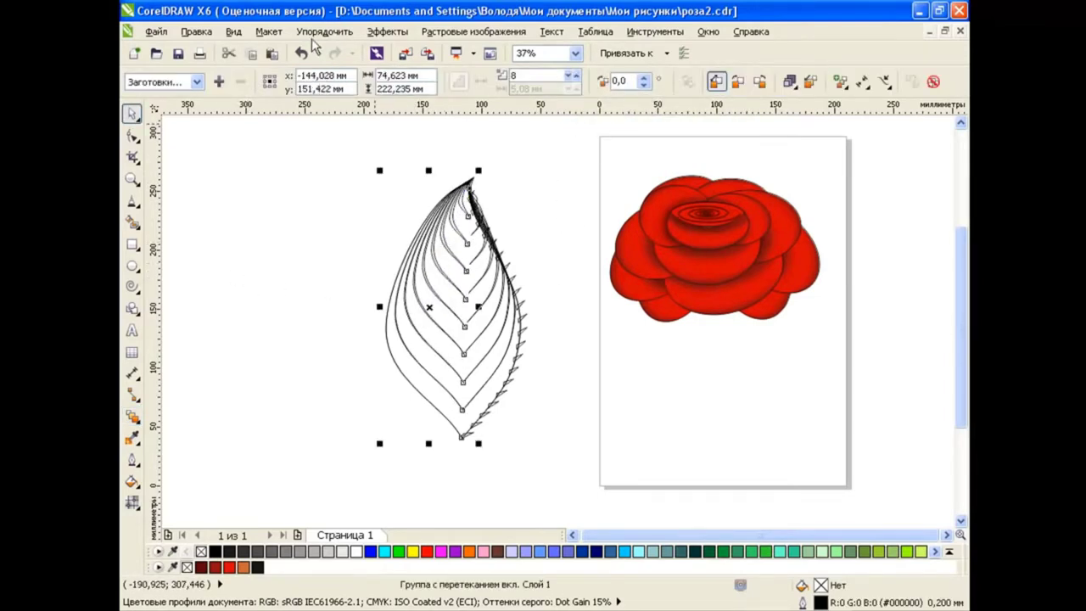
{"action": "left_click", "coordinate": [325, 32]}
{"action": "left_click", "coordinate": [355, 215]}
{"action": "left_click", "coordinate": [488, 311]}
{"action": "left_click", "coordinate": [509, 280], "text": "shift"}
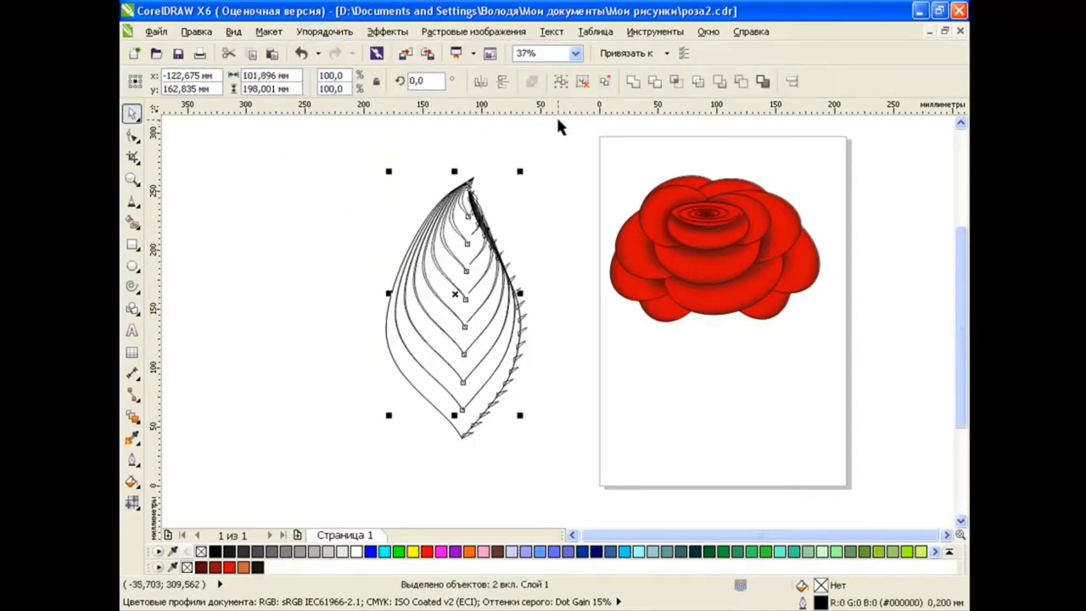
{"action": "key", "text": "ctrl+g"}
{"action": "left_click_drag", "start_coordinate": [455, 294], "coordinate": [248, 294]}
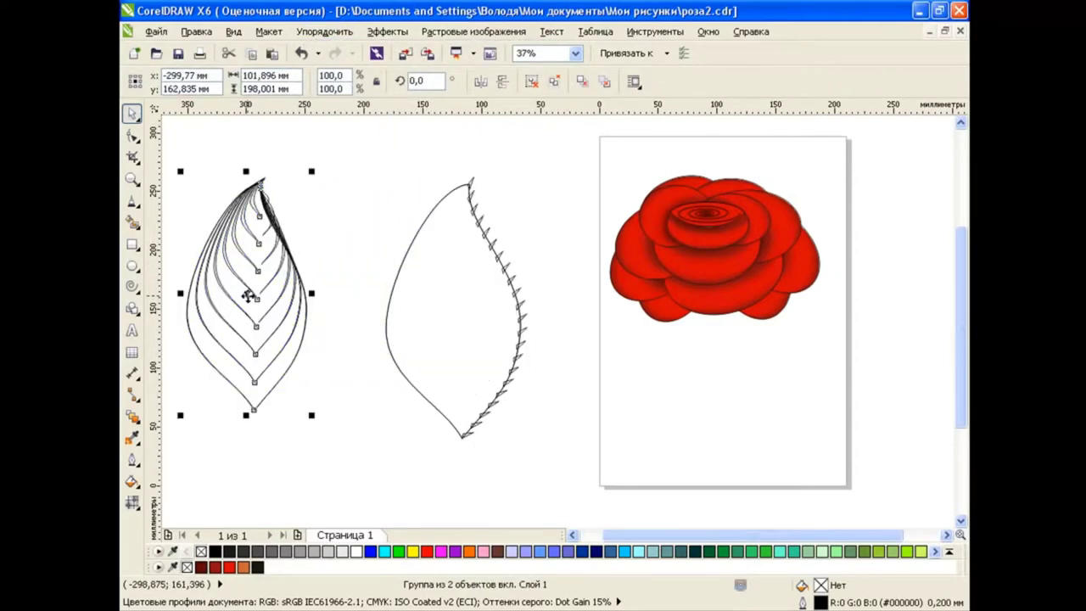
{"action": "left_click", "coordinate": [540, 226]}
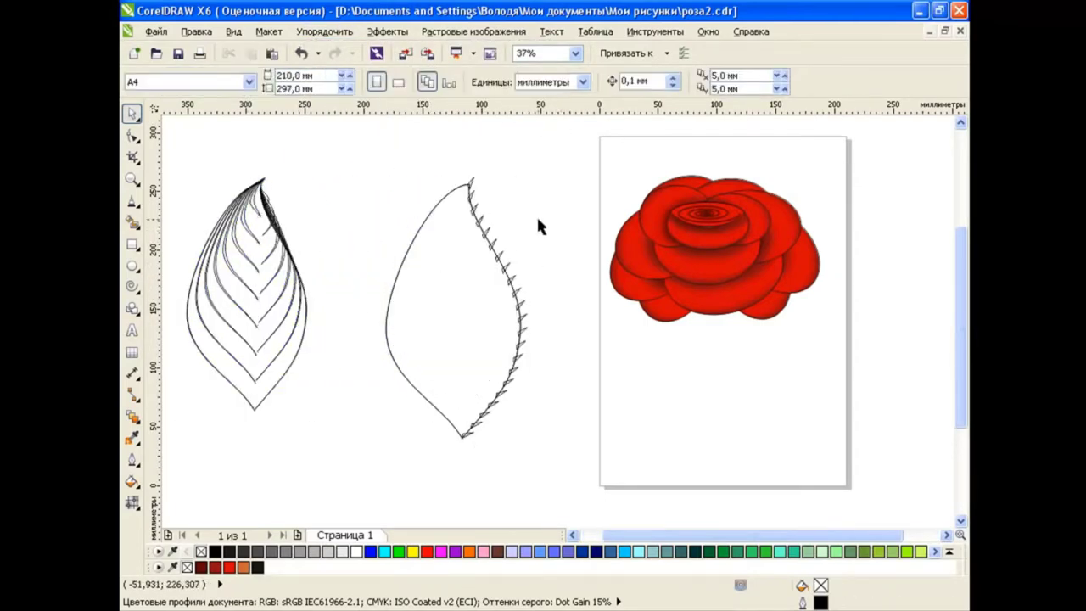
{"action": "left_click", "coordinate": [456, 441]}
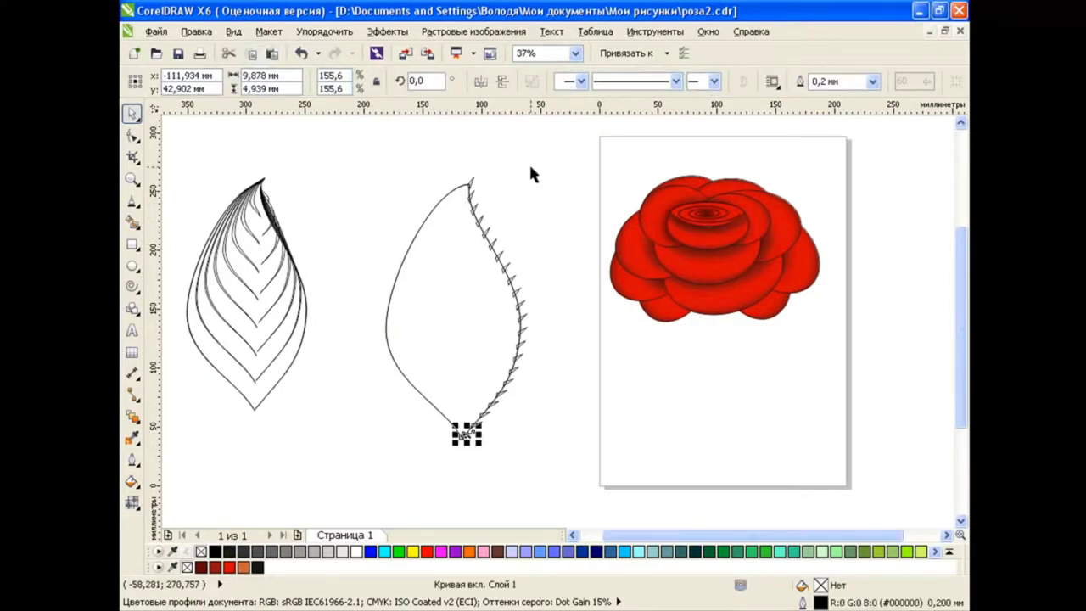
Step: Rotate the bottom tooth to about 136°
{"action": "left_click", "coordinate": [466, 435]}
{"action": "scroll", "coordinate": [472, 433], "scroll_direction": "up", "scroll_amount": 4}
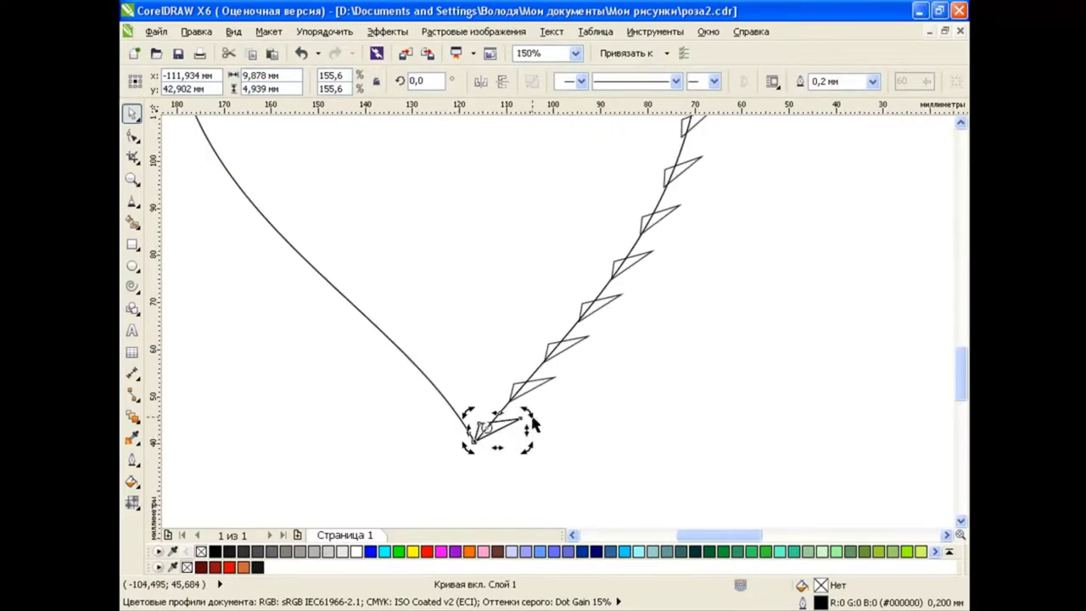
{"action": "mouse_move", "coordinate": [521, 416]}
{"action": "left_mouse_down"}
{"action": "mouse_move", "coordinate": [378, 378]}
{"action": "mouse_move", "coordinate": [497, 436]}
{"action": "left_mouse_up"}
{"action": "left_click", "coordinate": [484, 433]}
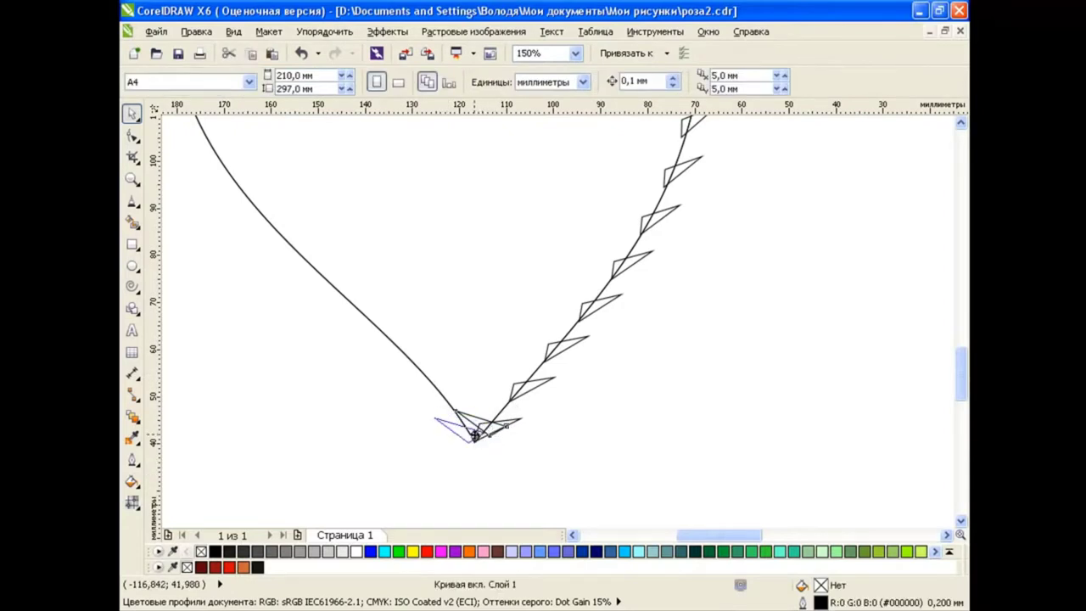
{"action": "left_click", "coordinate": [569, 442]}
{"action": "scroll", "coordinate": [569, 442], "scroll_direction": "down", "scroll_amount": 4}
{"action": "scroll", "coordinate": [585, 301], "scroll_direction": "up", "scroll_amount": 2}
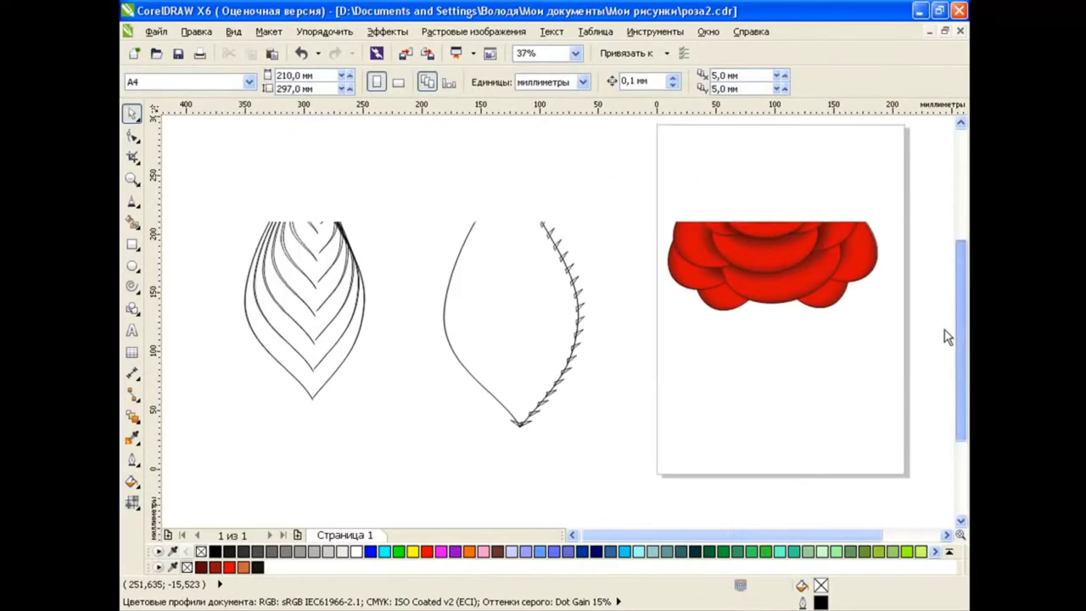
Step: Blend the top tooth to the bottom tooth along the left edge path with 20 steps
{"action": "left_click", "coordinate": [132, 416]}
{"action": "left_click_drag", "start_coordinate": [527, 186], "coordinate": [517, 437]}
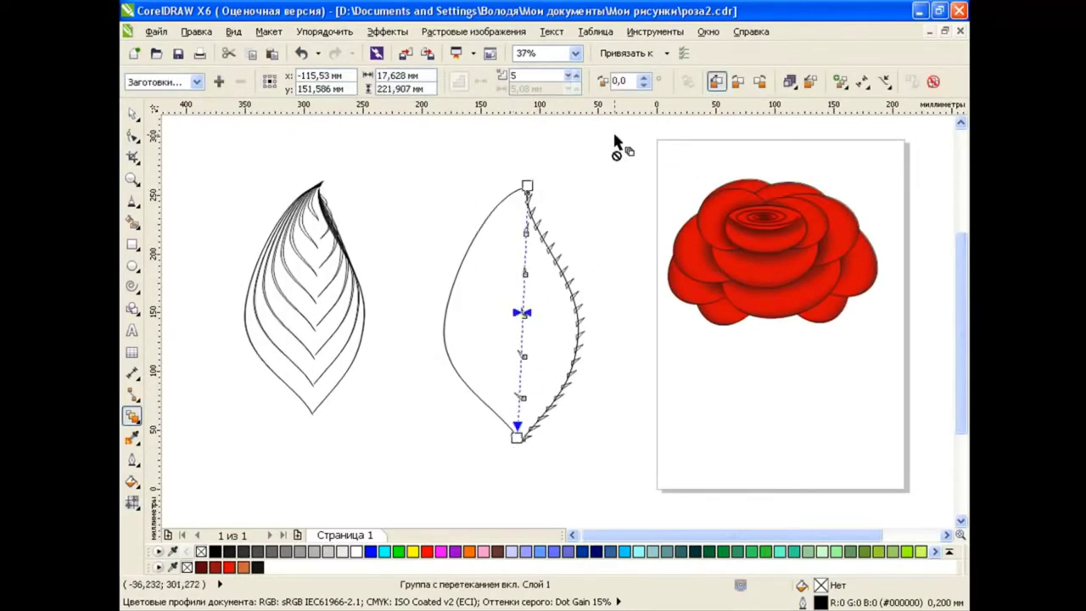
{"action": "type", "text": "0"}
{"action": "key", "text": "Return"}
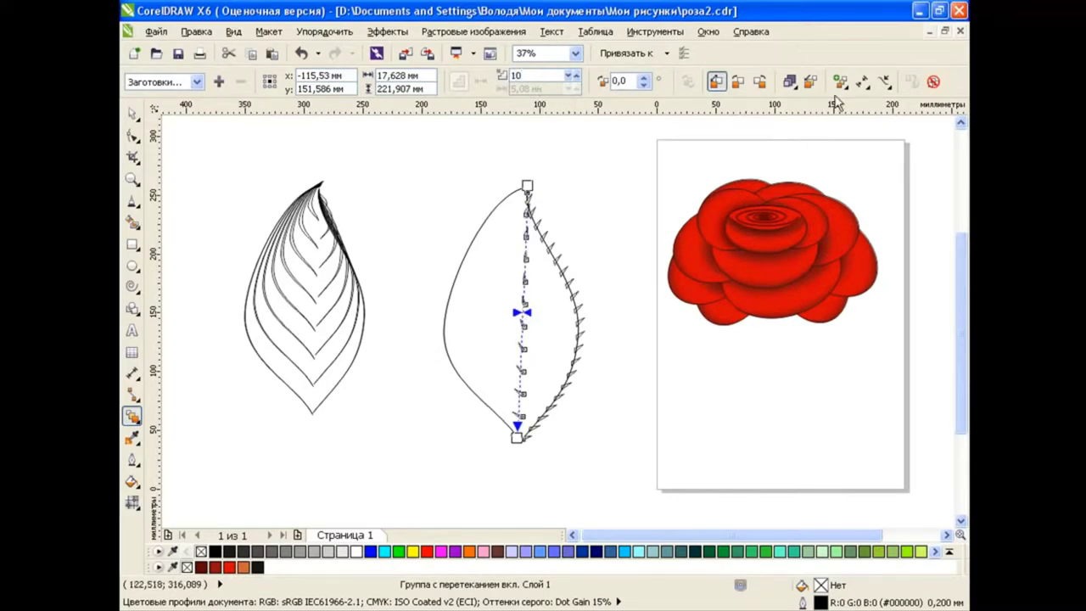
{"action": "left_click", "coordinate": [862, 82]}
{"action": "left_click", "coordinate": [849, 98]}
{"action": "left_click", "coordinate": [470, 248]}
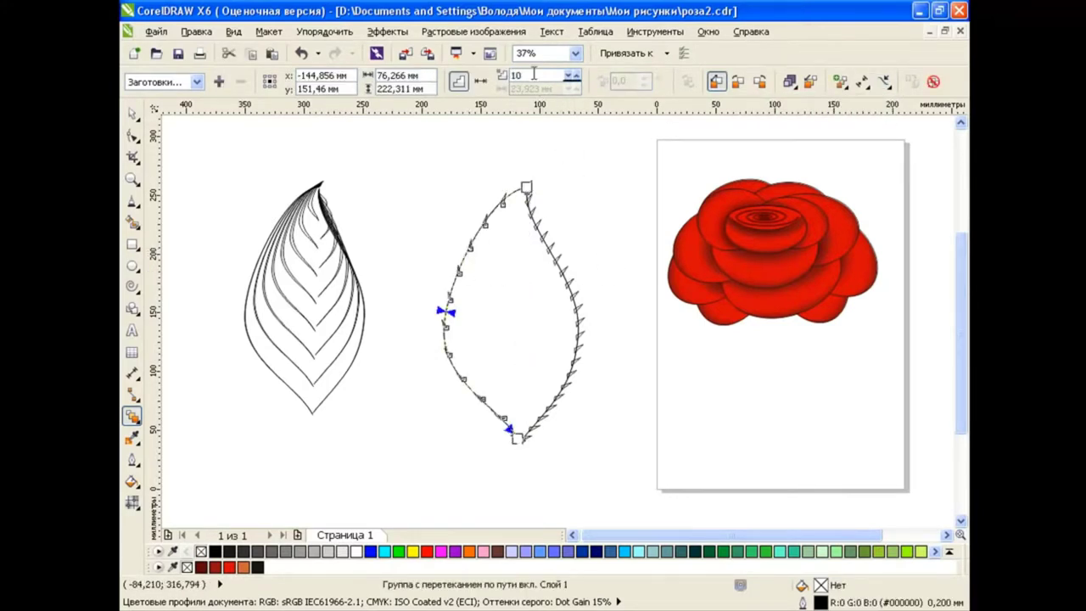
{"action": "type", "text": "20"}
{"action": "key", "text": "Return"}
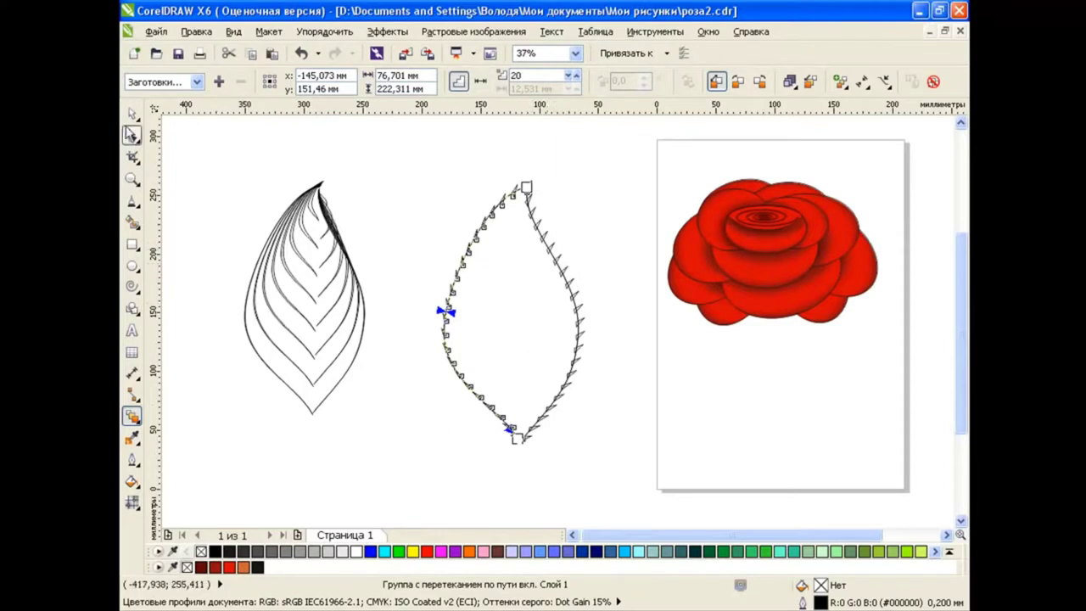
{"action": "key", "text": "space"}
Step: Break the middle leaf's left-edge path blend apart
{"action": "left_click", "coordinate": [509, 444]}
{"action": "scroll", "coordinate": [514, 437], "scroll_direction": "up", "scroll_amount": 2}
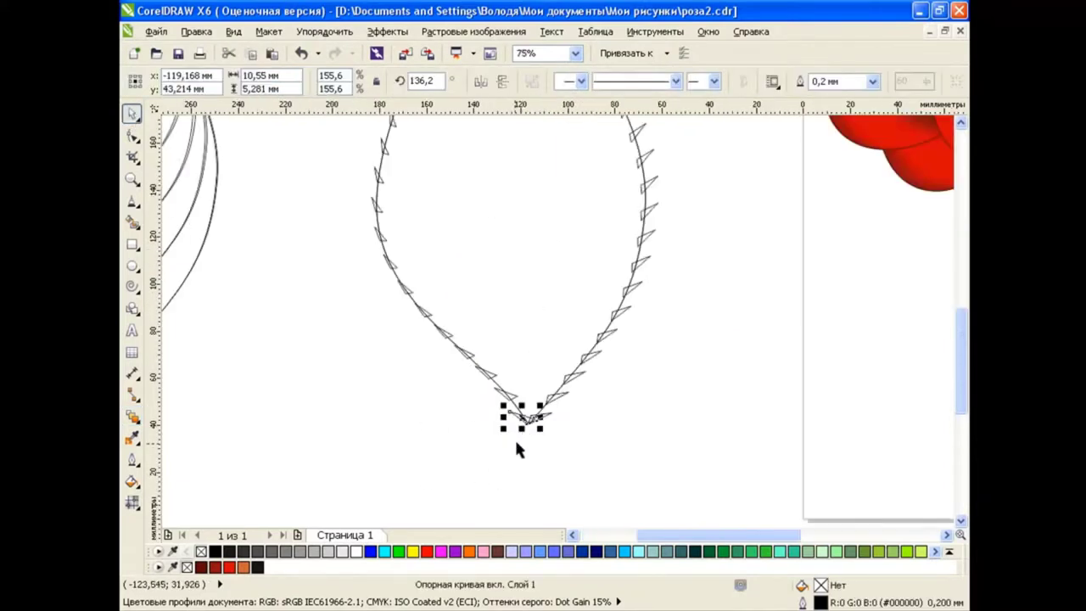
{"action": "left_click", "coordinate": [448, 423]}
{"action": "scroll", "coordinate": [496, 294], "scroll_direction": "down", "scroll_amount": 2}
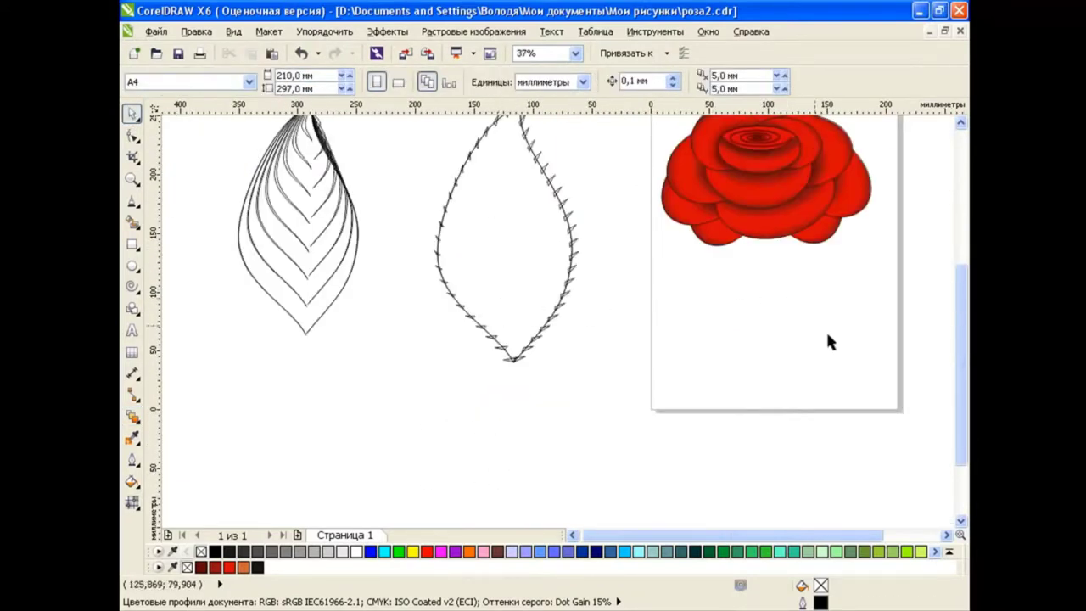
{"action": "scroll", "coordinate": [946, 338], "scroll_direction": "up", "scroll_amount": 3}
{"action": "left_click", "coordinate": [454, 399]}
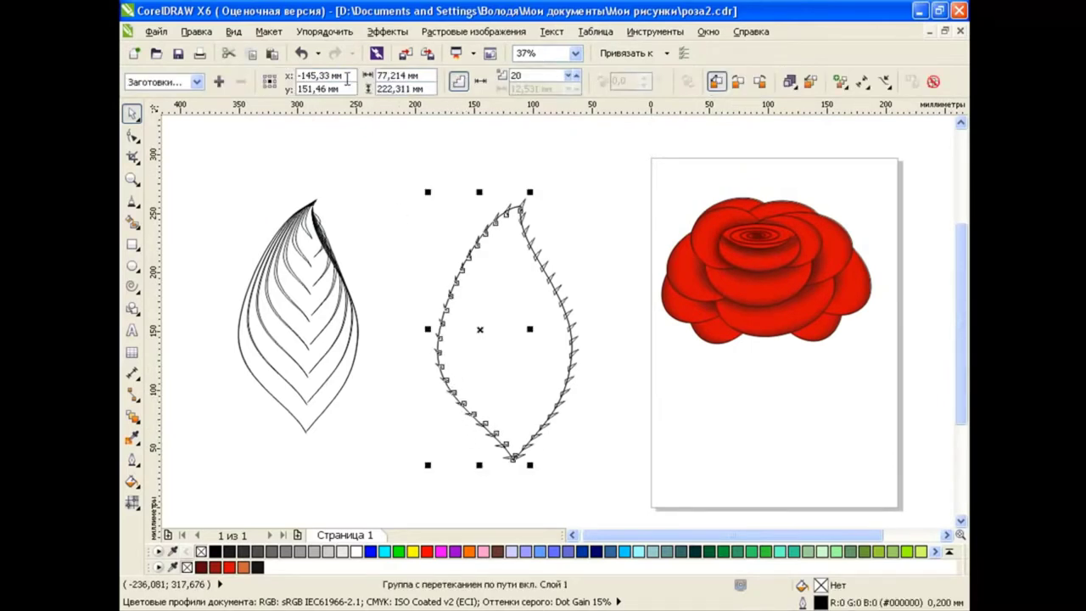
{"action": "left_click", "coordinate": [268, 31]}
{"action": "left_click", "coordinate": [475, 213]}
{"action": "left_click", "coordinate": [633, 389]}
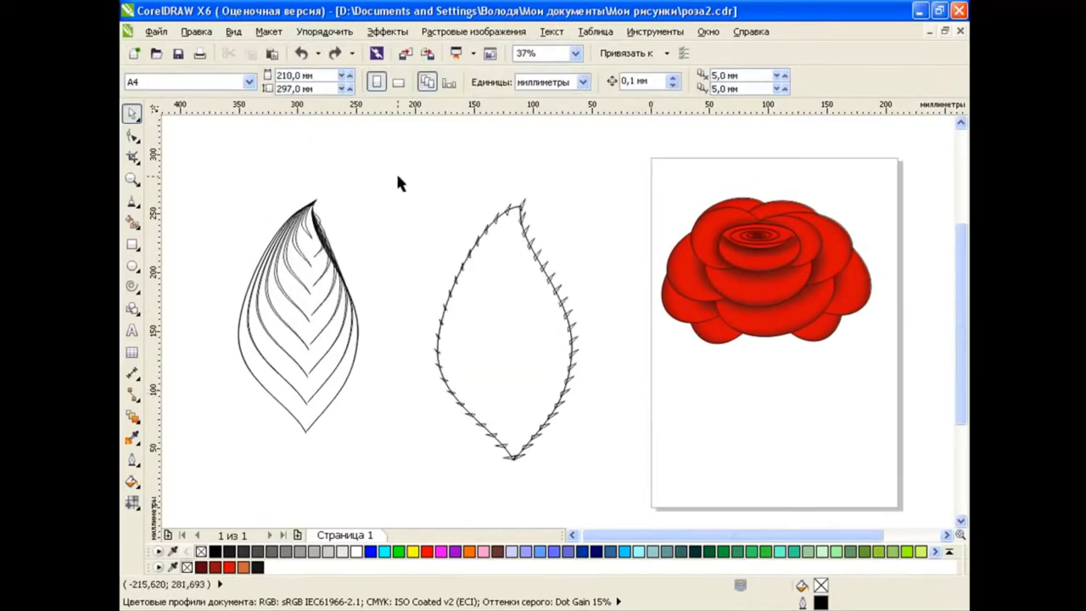
Step: Marquee-select the middle leaf's outline and teeth and combine them into one curve
{"action": "left_click_drag", "start_coordinate": [399, 182], "coordinate": [625, 484]}
{"action": "left_click", "coordinate": [689, 81]}
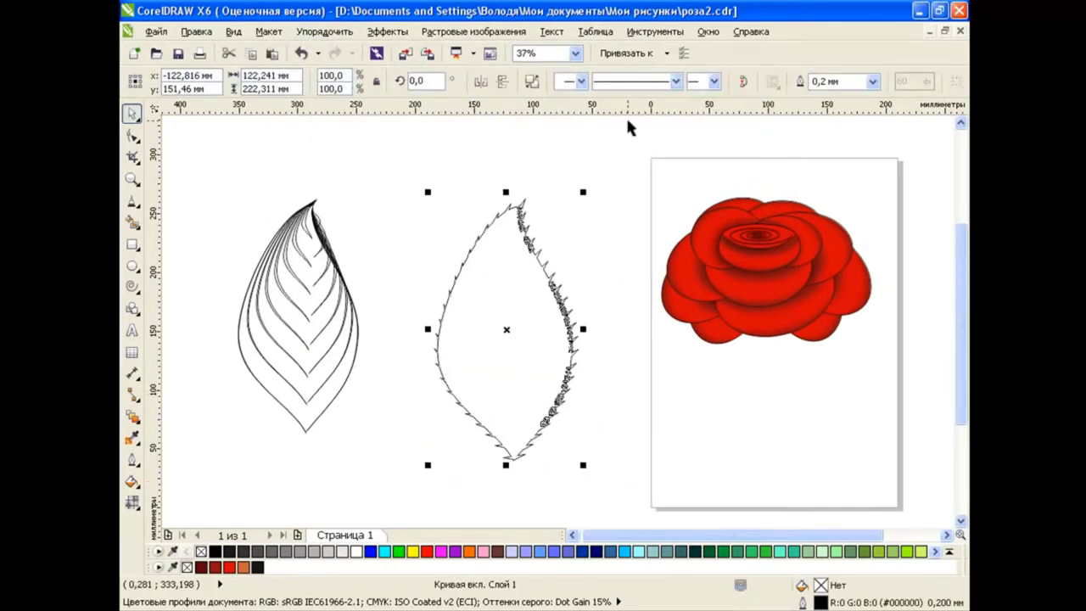
{"action": "left_click", "coordinate": [617, 254]}
{"action": "left_click", "coordinate": [552, 331]}
{"action": "scroll", "coordinate": [553, 331], "scroll_direction": "up", "scroll_amount": 4}
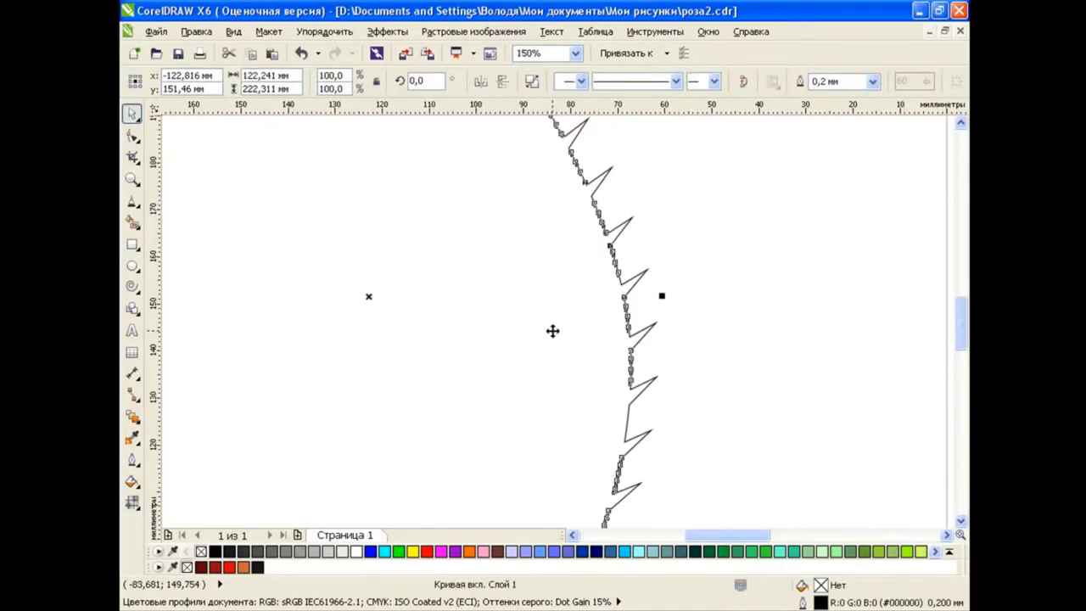
{"action": "scroll", "coordinate": [412, 332], "scroll_direction": "down", "scroll_amount": 2}
{"action": "scroll", "coordinate": [384, 315], "scroll_direction": "down", "scroll_amount": 2}
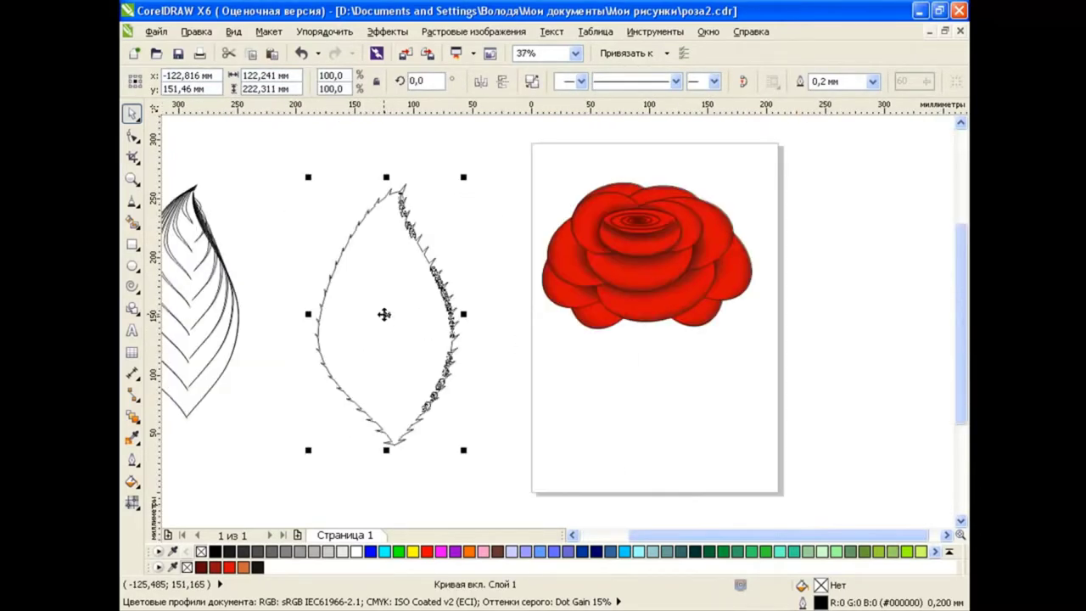
{"action": "left_click", "coordinate": [574, 535]}
Step: Test-move the leaf's inner curve to check the combine, then undo the move
{"action": "left_click", "coordinate": [586, 365]}
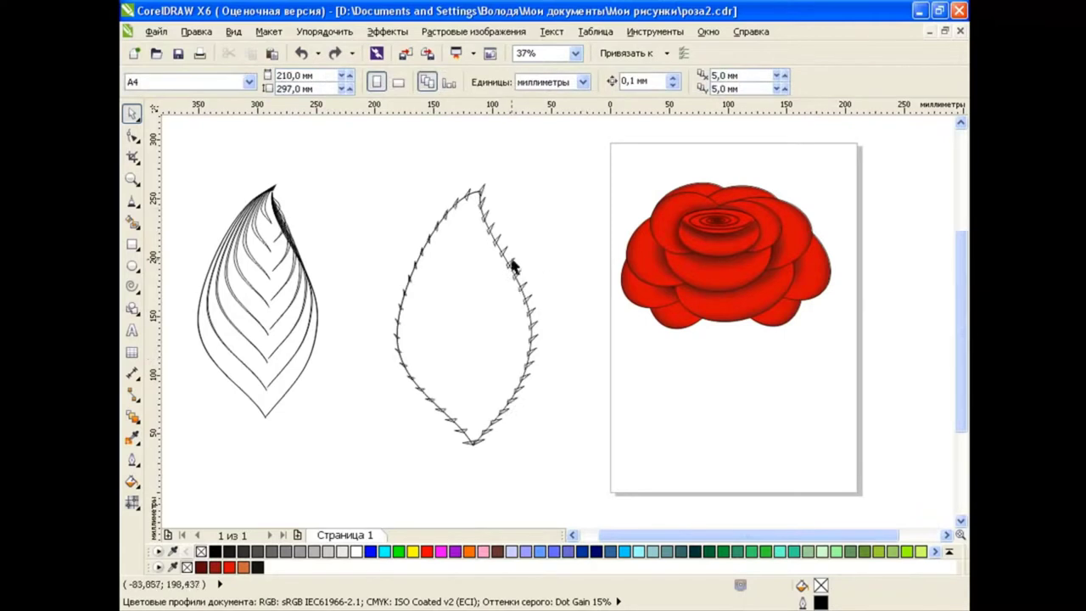
{"action": "left_click_drag", "start_coordinate": [509, 266], "coordinate": [551, 255]}
{"action": "left_click", "coordinate": [301, 53]}
{"action": "left_click", "coordinate": [574, 219]}
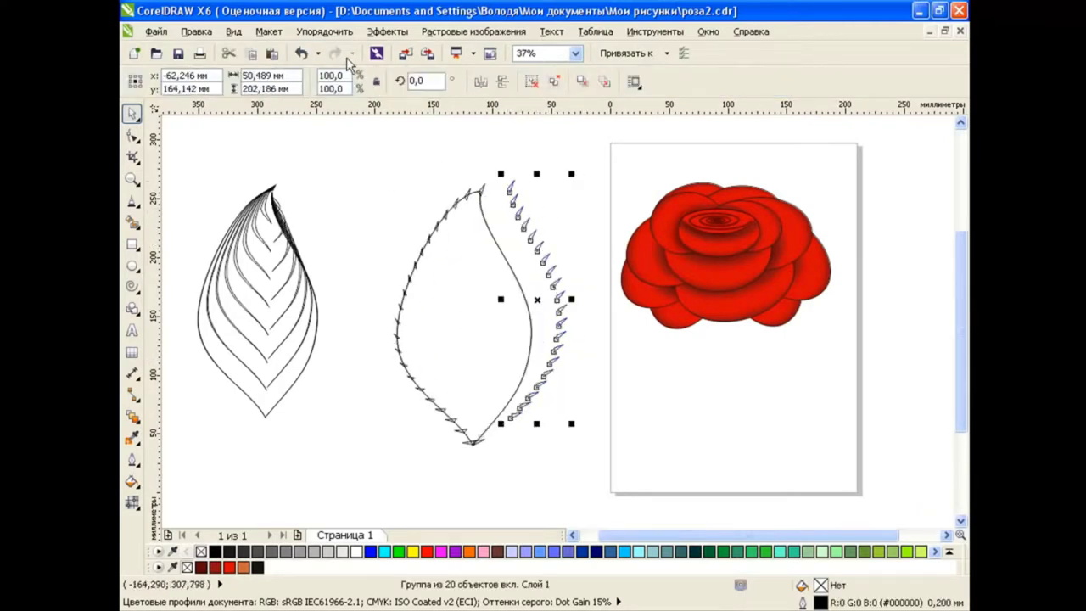
{"action": "key", "text": "ctrl+z"}
{"action": "left_click", "coordinate": [521, 267]}
{"action": "left_click", "coordinate": [508, 267]}
{"action": "left_click_drag", "start_coordinate": [504, 313], "coordinate": [546, 262]}
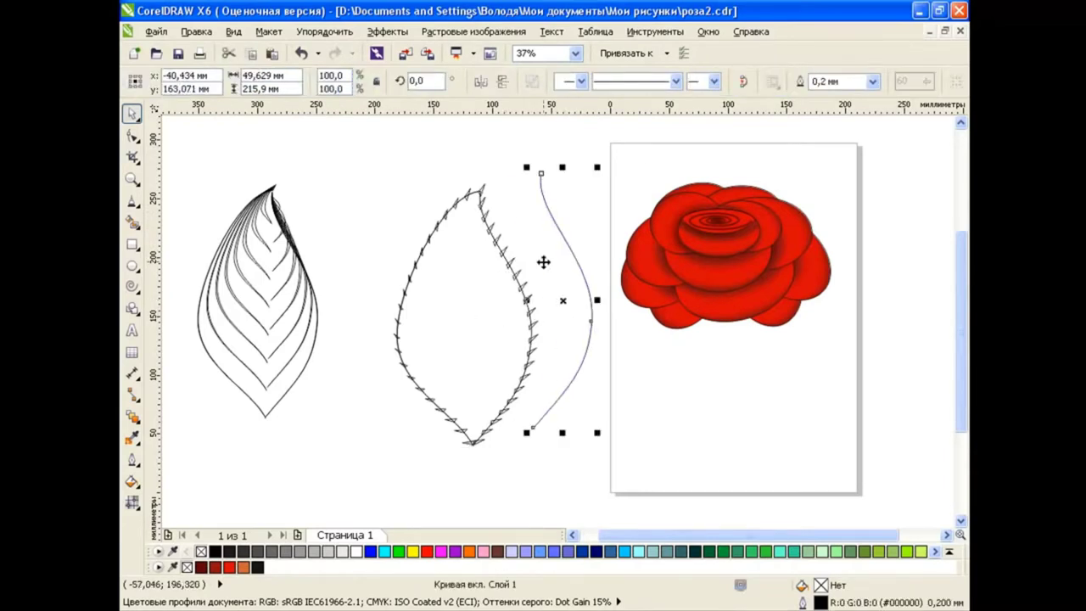
{"action": "key", "text": "ctrl+z"}
{"action": "left_click", "coordinate": [424, 255]}
{"action": "left_click", "coordinate": [430, 285]}
Step: Combine the middle leaf into one curve, then move the vein group onto it at 93.7%
{"action": "left_click_drag", "start_coordinate": [370, 150], "coordinate": [594, 509]}
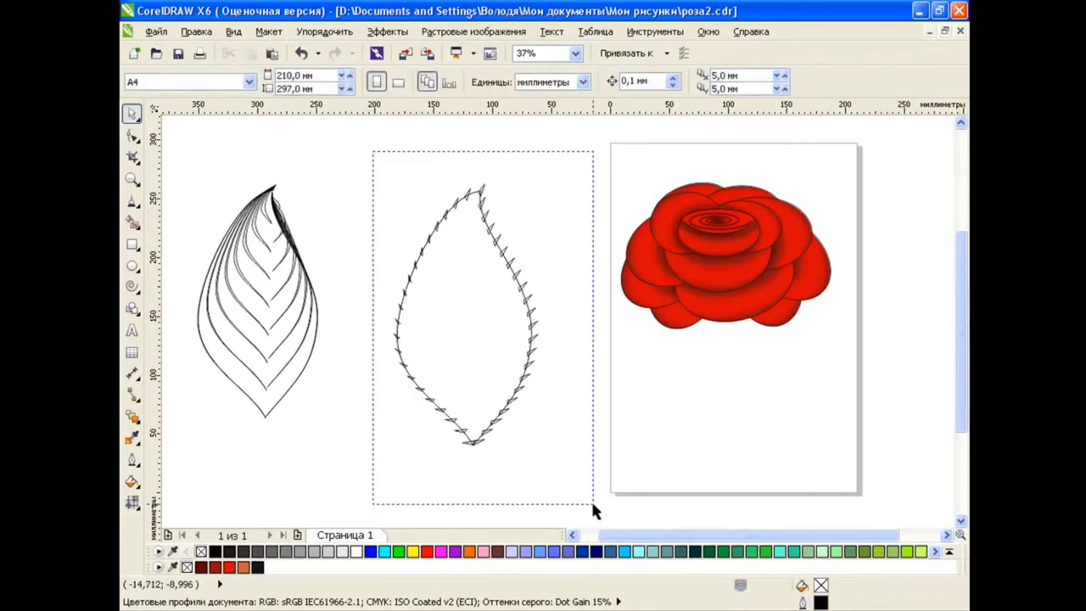
{"action": "key", "text": "ctrl+l"}
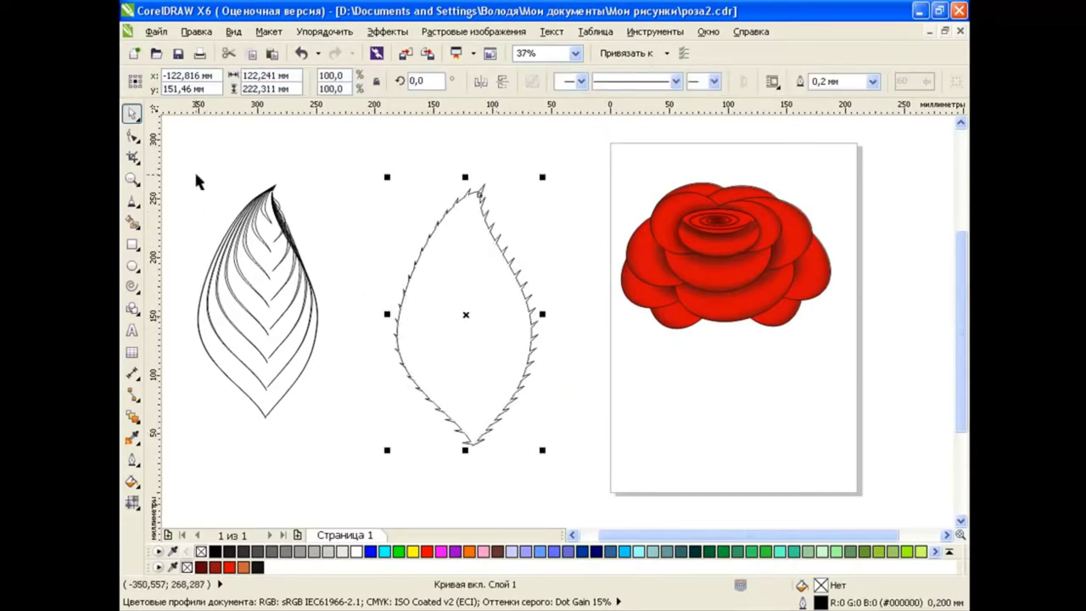
{"action": "left_click_drag", "start_coordinate": [181, 164], "coordinate": [347, 439]}
{"action": "left_click_drag", "start_coordinate": [260, 298], "coordinate": [458, 316]}
{"action": "left_click_drag", "start_coordinate": [525, 434], "coordinate": [521, 416]}
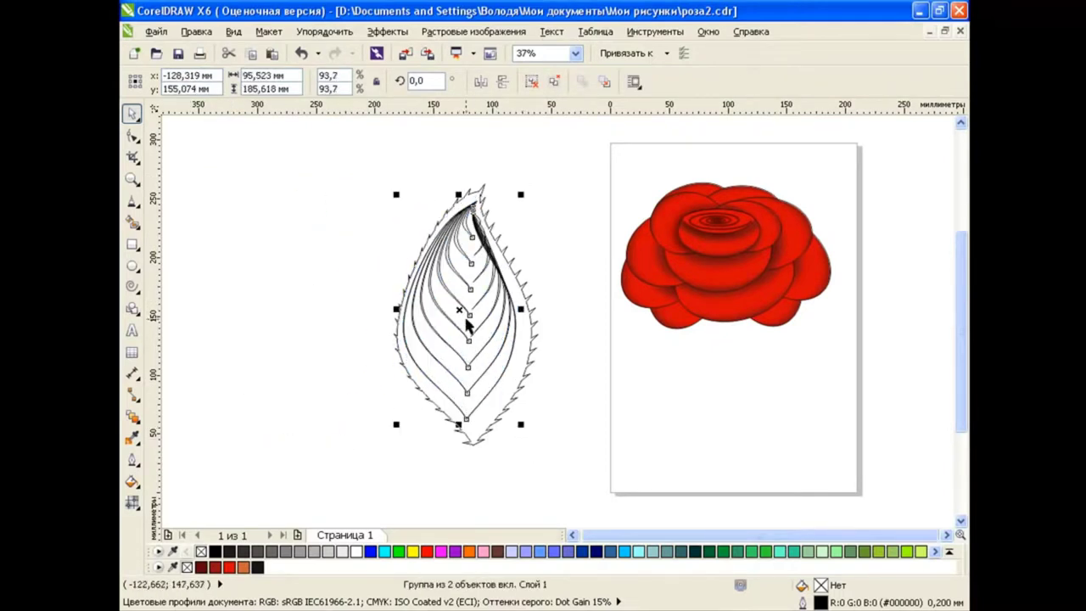
{"action": "left_click", "coordinate": [601, 433]}
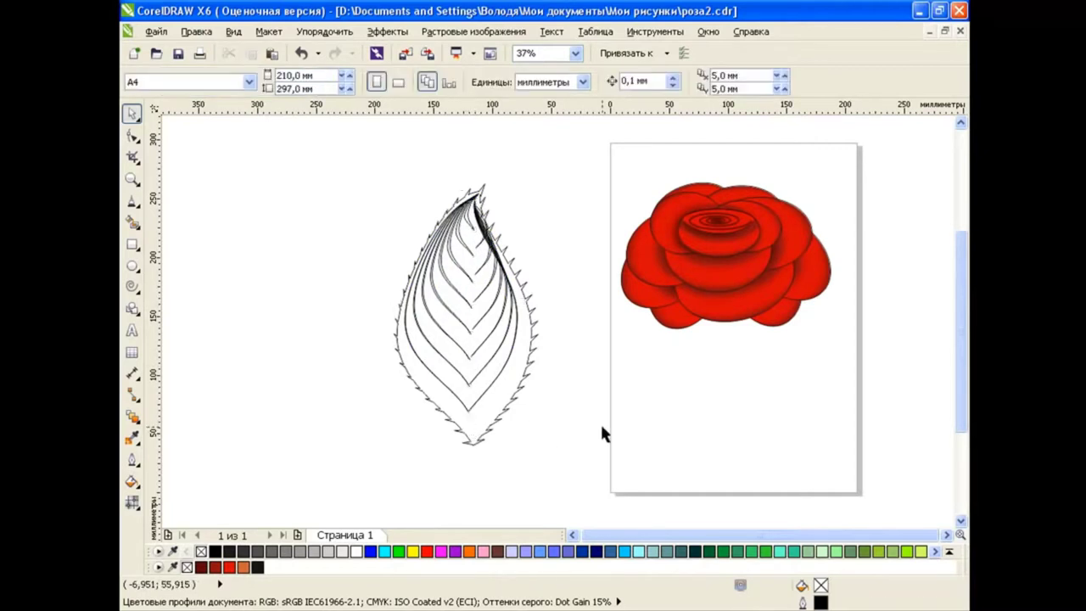
Step: Fill the serrated leaf green and the veins dark green #006633, removing their outlines
{"action": "left_click", "coordinate": [527, 375]}
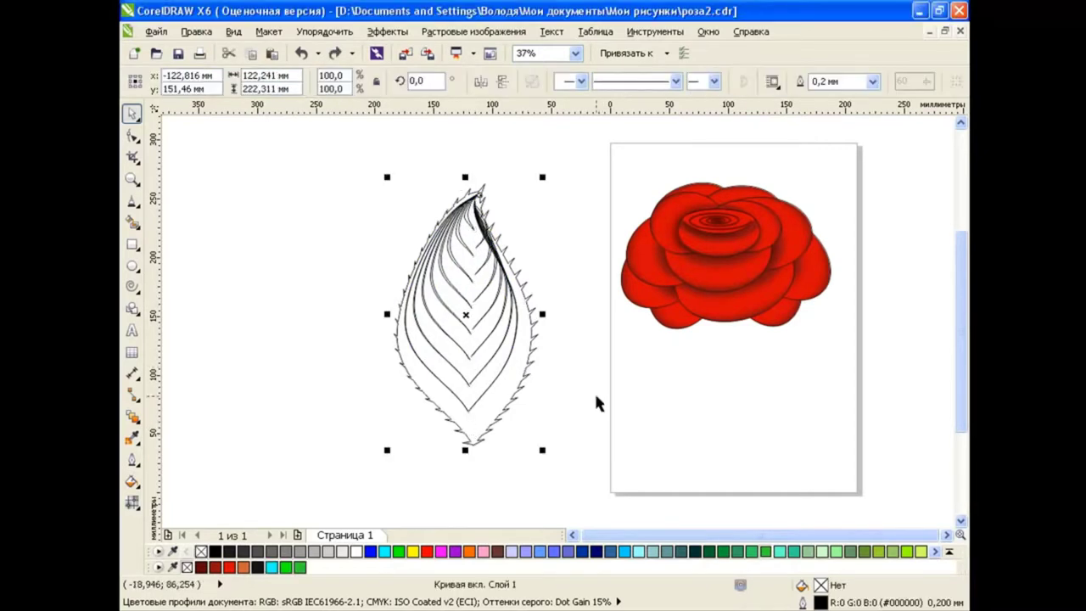
{"action": "left_click", "coordinate": [767, 552]}
{"action": "left_click", "coordinate": [532, 360]}
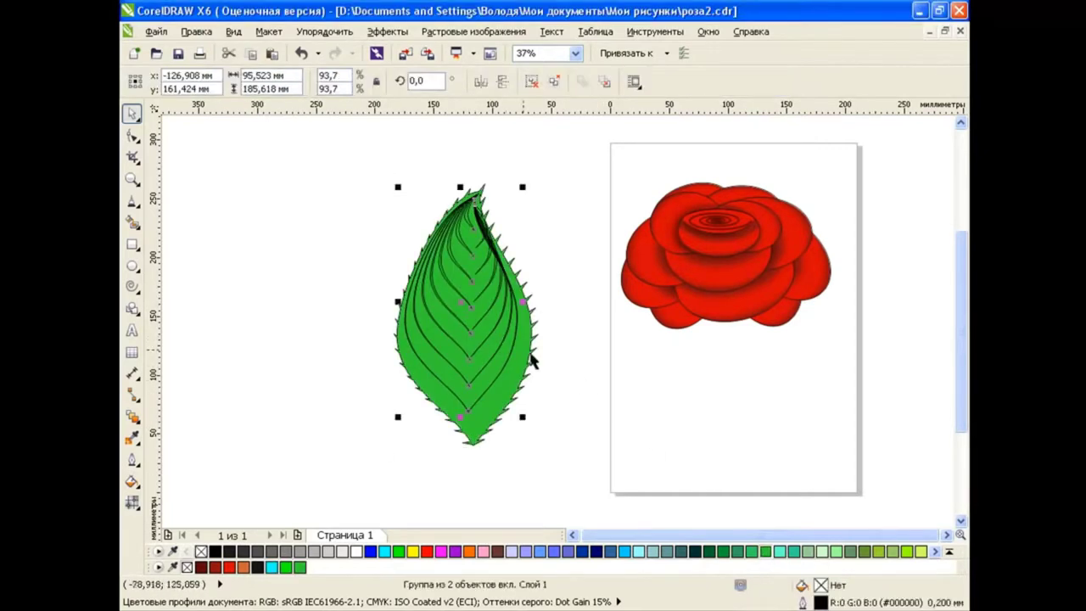
{"action": "left_click", "coordinate": [711, 552]}
{"action": "right_click", "coordinate": [201, 552]}
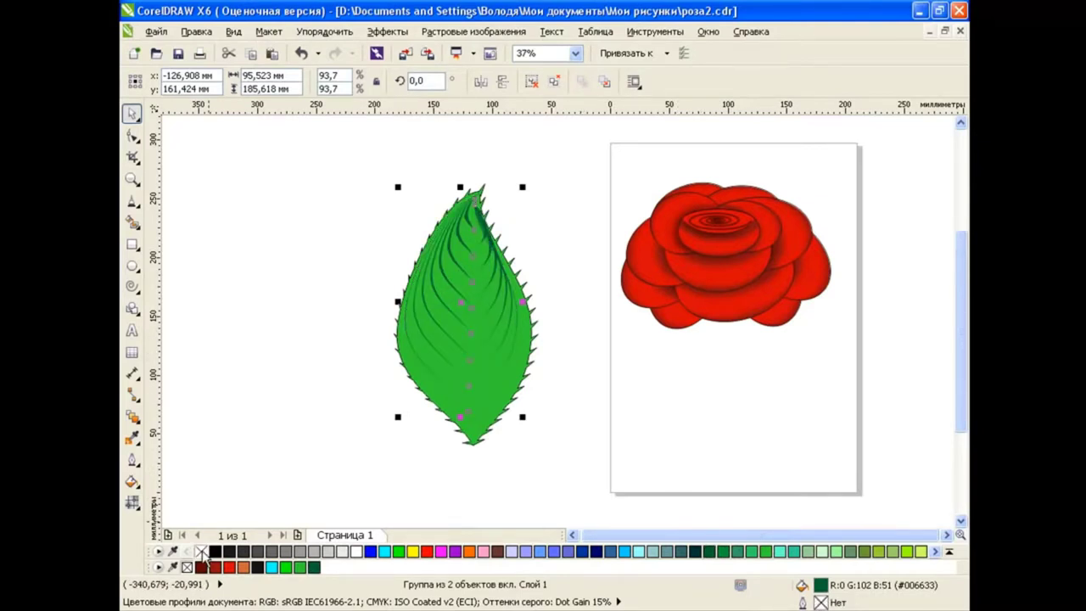
Step: Give the vein group a dark green outline
{"action": "left_click", "coordinate": [288, 386]}
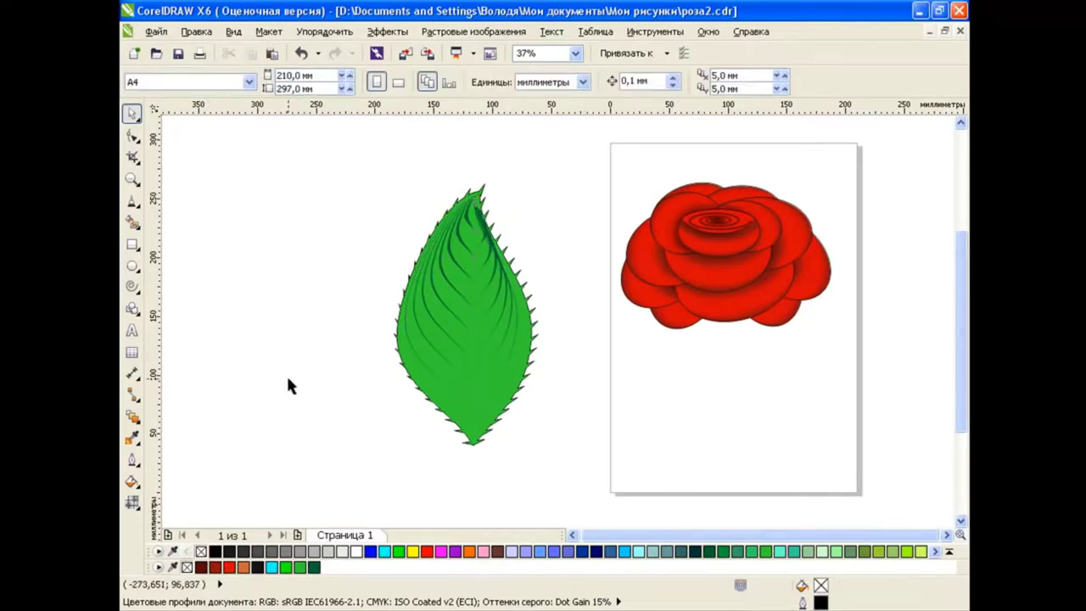
{"action": "left_click", "coordinate": [315, 567]}
{"action": "left_click", "coordinate": [609, 434]}
{"action": "left_click", "coordinate": [449, 310]}
{"action": "right_click", "coordinate": [314, 566]}
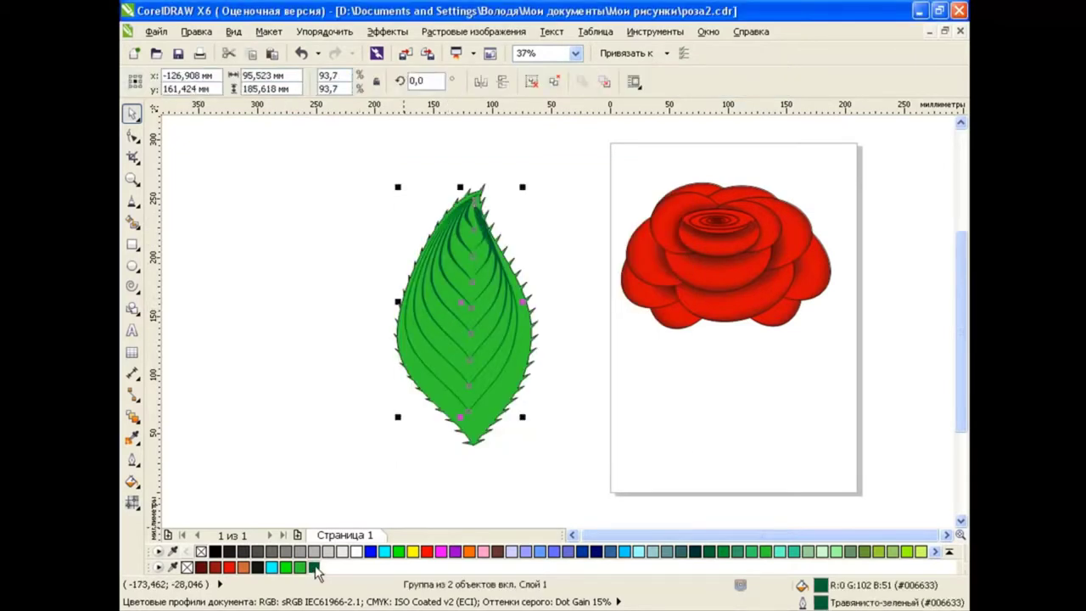
{"action": "left_click", "coordinate": [337, 392]}
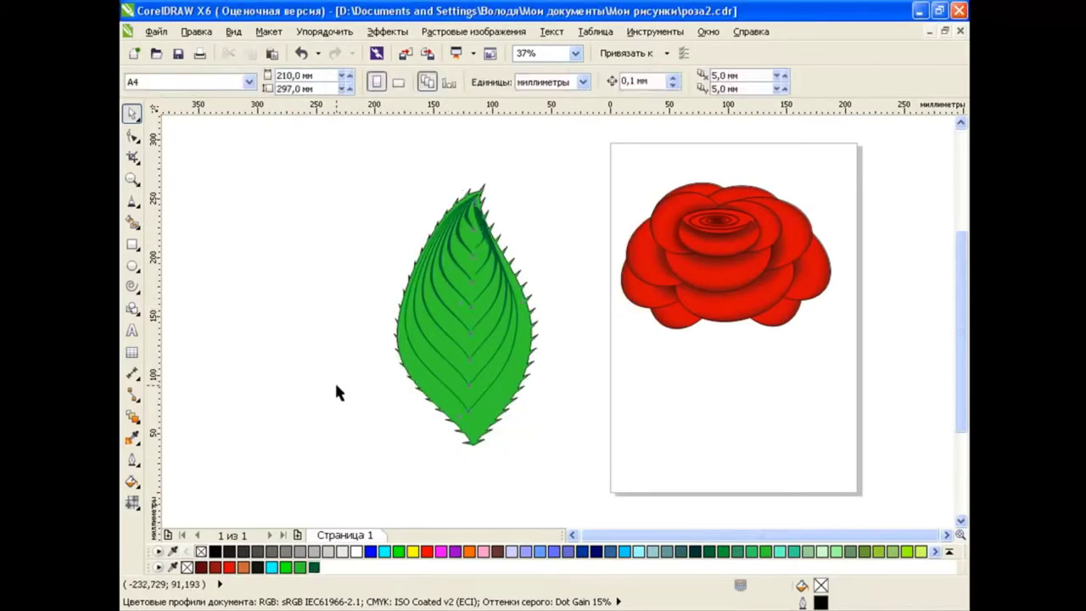
Step: Fade the leaf's veins with a linear transparency angled toward the tip
{"action": "left_click", "coordinate": [465, 225]}
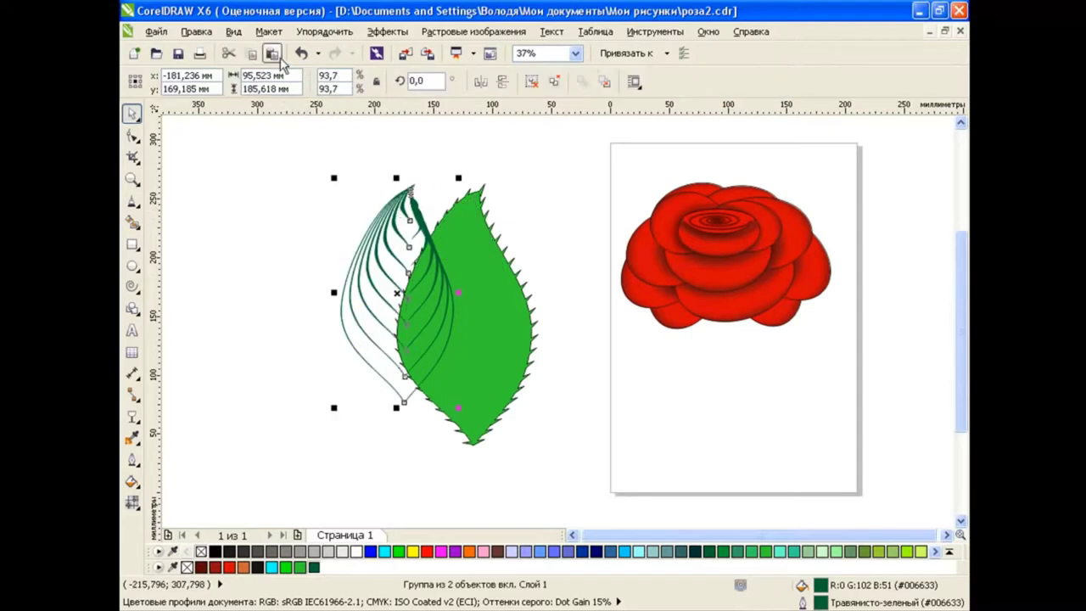
{"action": "left_click", "coordinate": [132, 416]}
{"action": "left_click_drag", "start_coordinate": [461, 297], "coordinate": [486, 171]}
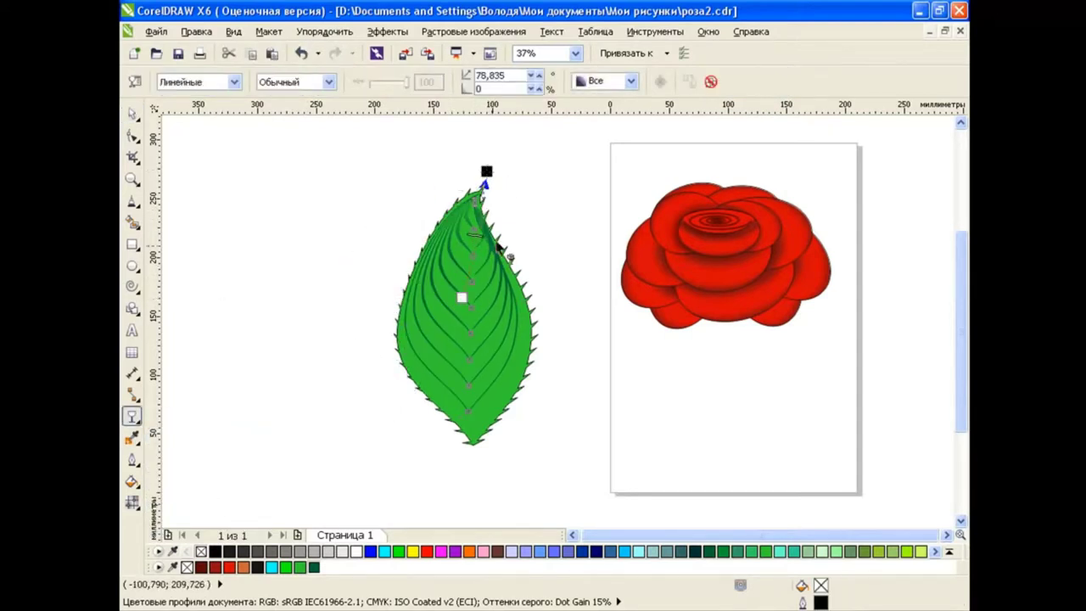
{"action": "left_click_drag", "start_coordinate": [462, 297], "coordinate": [450, 310]}
{"action": "left_click_drag", "start_coordinate": [487, 171], "coordinate": [515, 201]}
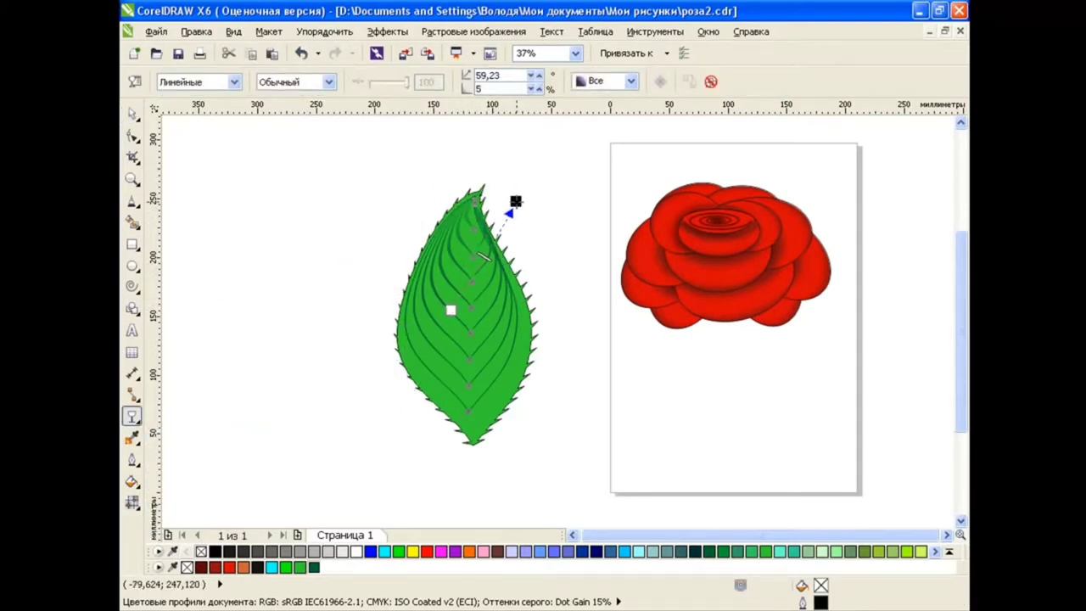
{"action": "left_click", "coordinate": [131, 113]}
Step: Squash the leaf vertically to about 90.8% and skew it slightly left
{"action": "left_click", "coordinate": [432, 310]}
{"action": "left_click_drag", "start_coordinate": [463, 448], "coordinate": [458, 430]}
{"action": "left_click", "coordinate": [472, 312]}
{"action": "left_click", "coordinate": [630, 393]}
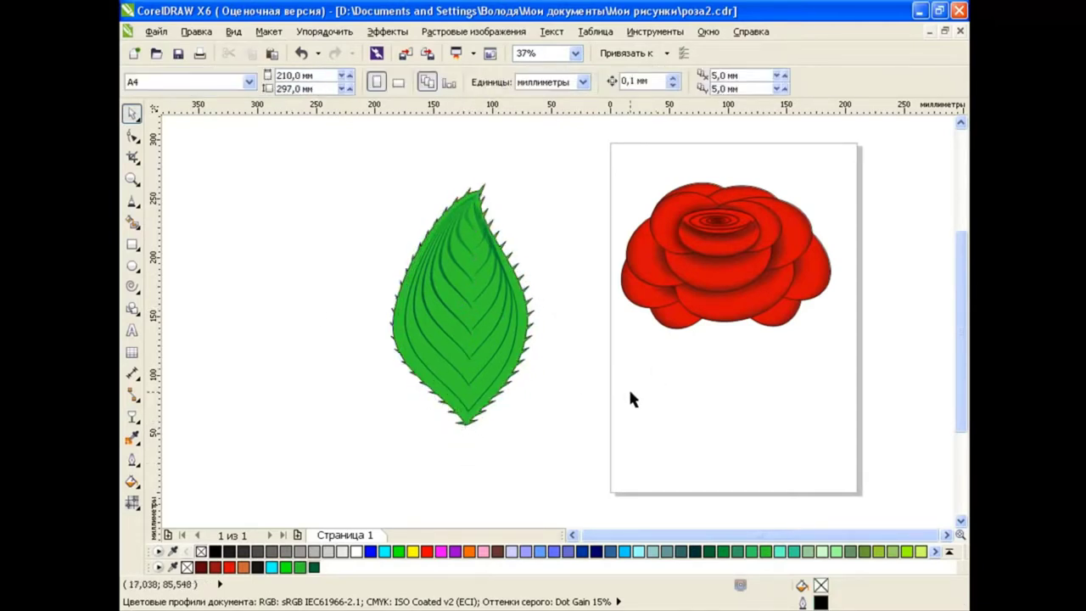
Step: Put a 2 by 2 mesh fill grid on the green leaf
{"action": "left_click", "coordinate": [475, 358]}
{"action": "left_click", "coordinate": [132, 503]}
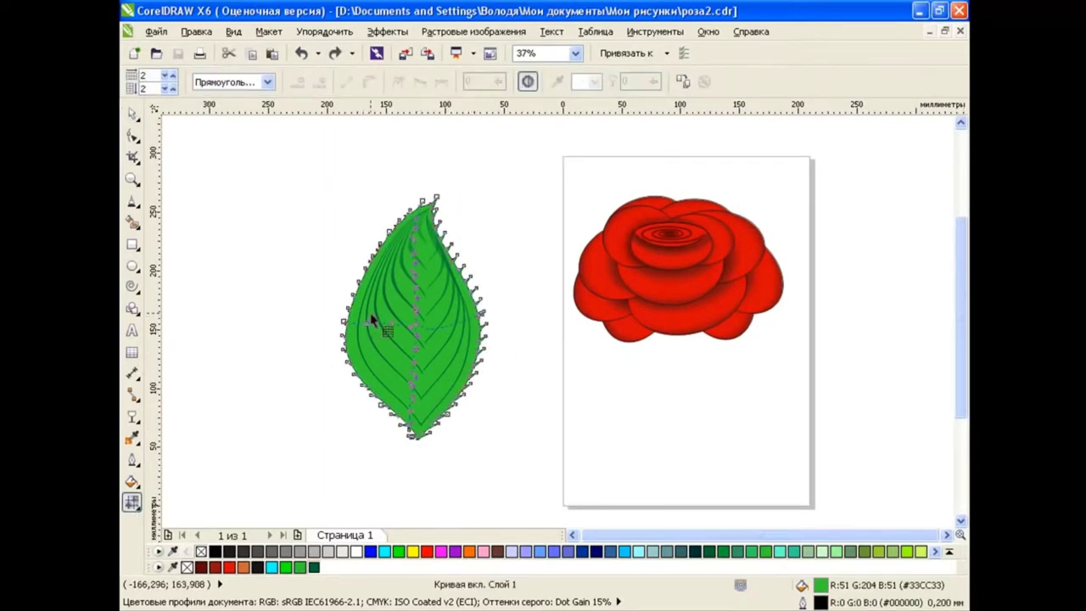
{"action": "scroll", "coordinate": [414, 290], "scroll_direction": "up", "scroll_amount": 2}
{"action": "scroll", "coordinate": [424, 237], "scroll_direction": "down", "scroll_amount": 1}
{"action": "scroll", "coordinate": [497, 413], "scroll_direction": "down", "scroll_amount": 1}
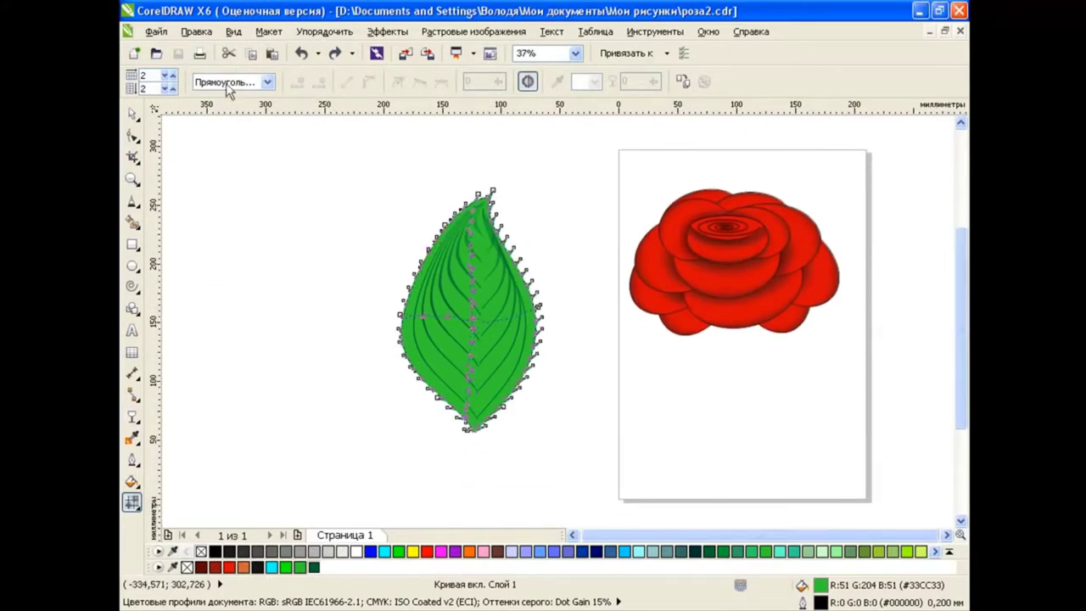
Step: Draw a closed four-point Bezier curve loosely around the green leaf
{"action": "left_click", "coordinate": [132, 113]}
{"action": "left_click", "coordinate": [303, 343]}
{"action": "left_click_drag", "start_coordinate": [132, 201], "coordinate": [213, 235]}
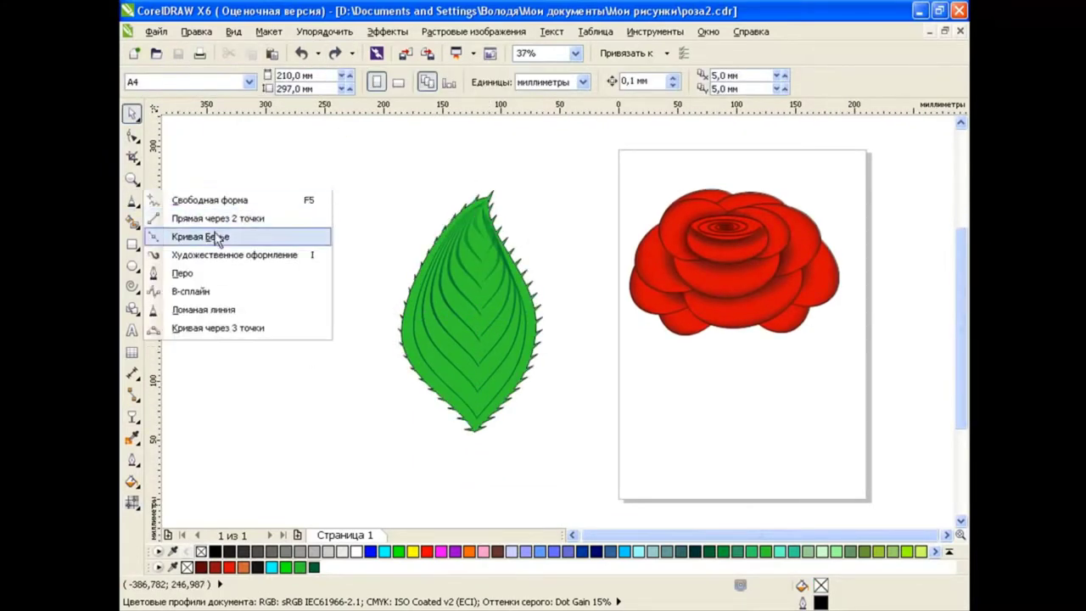
{"action": "left_click_drag", "start_coordinate": [550, 311], "coordinate": [562, 351]}
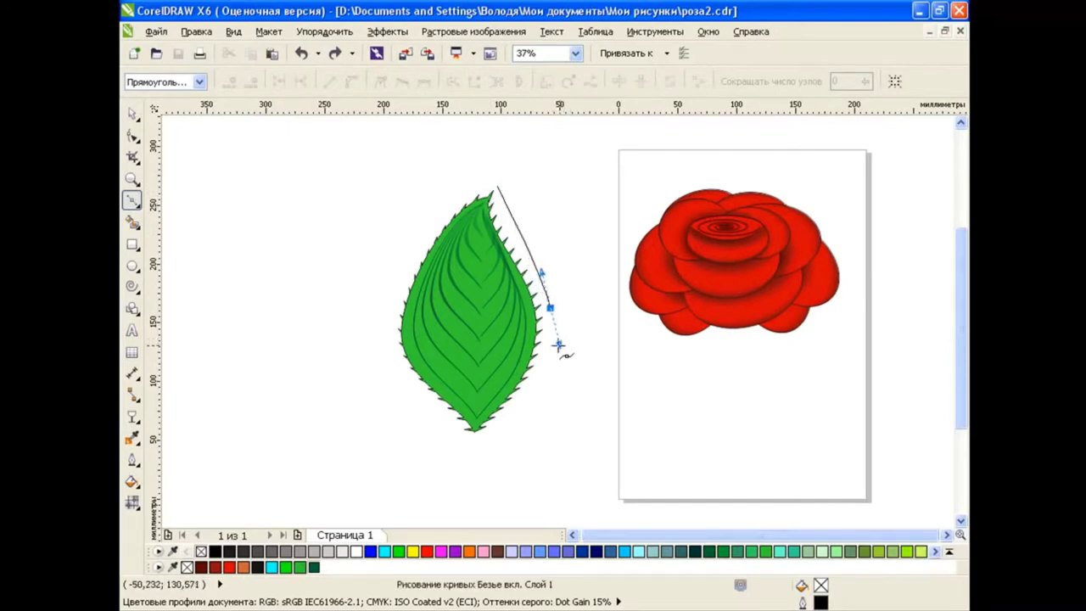
{"action": "mouse_move", "coordinate": [472, 443]}
{"action": "left_mouse_down"}
{"action": "mouse_move", "coordinate": [451, 438]}
{"action": "mouse_move", "coordinate": [415, 473]}
{"action": "left_mouse_up"}
{"action": "left_click", "coordinate": [388, 338]}
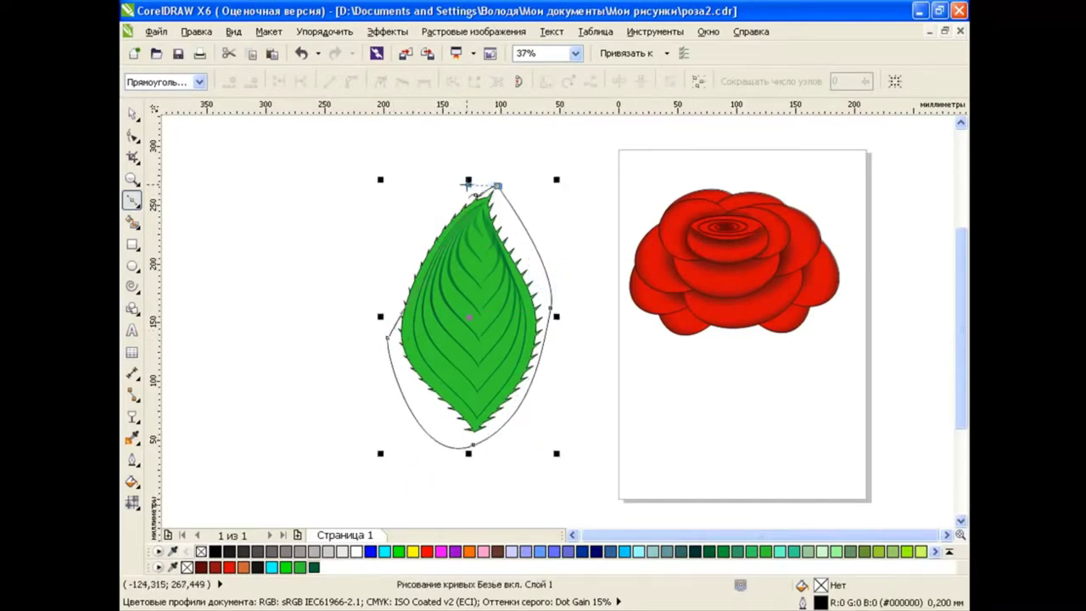
{"action": "left_click_drag", "start_coordinate": [497, 185], "coordinate": [419, 264]}
Step: Move the outline's right, left and bottom nodes closer to the leaf edge
{"action": "key", "text": "F10"}
{"action": "left_click_drag", "start_coordinate": [551, 311], "coordinate": [546, 324]}
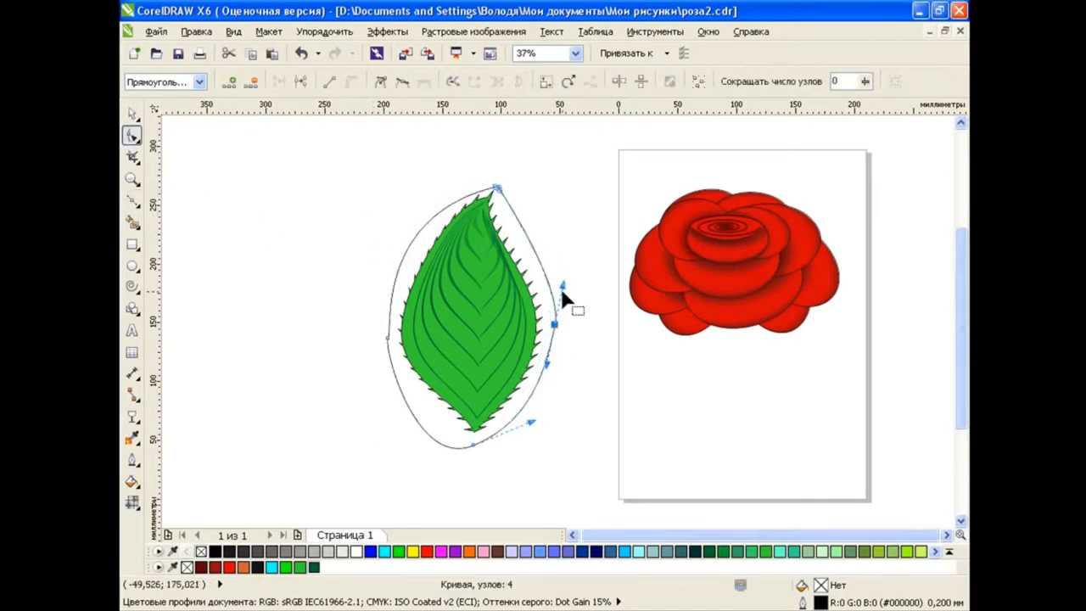
{"action": "left_click_drag", "start_coordinate": [404, 339], "coordinate": [396, 334]}
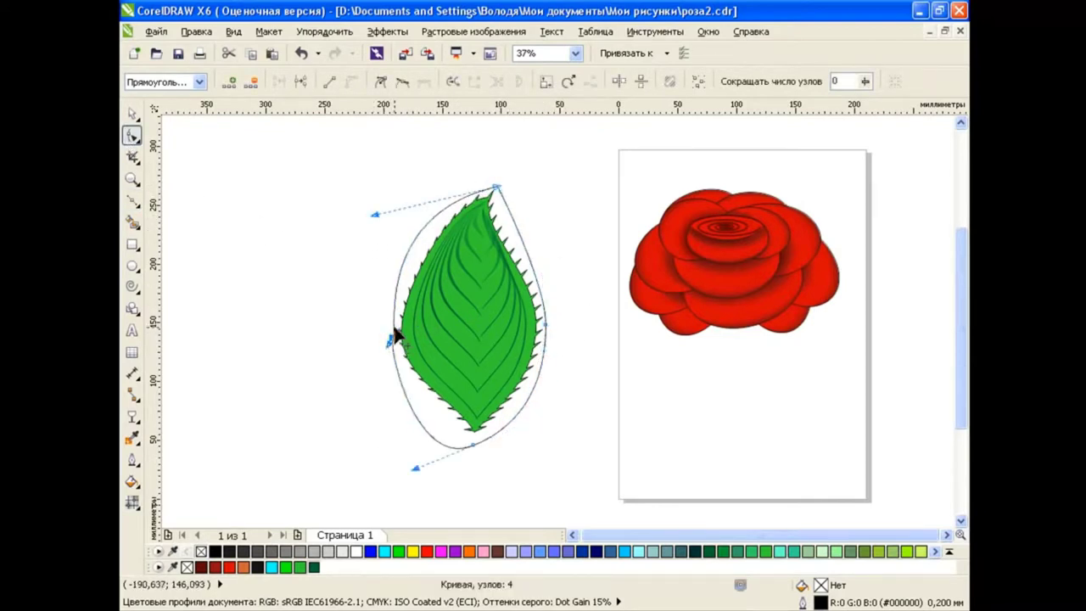
{"action": "left_click_drag", "start_coordinate": [480, 447], "coordinate": [475, 433]}
{"action": "left_click_drag", "start_coordinate": [535, 412], "coordinate": [528, 433]}
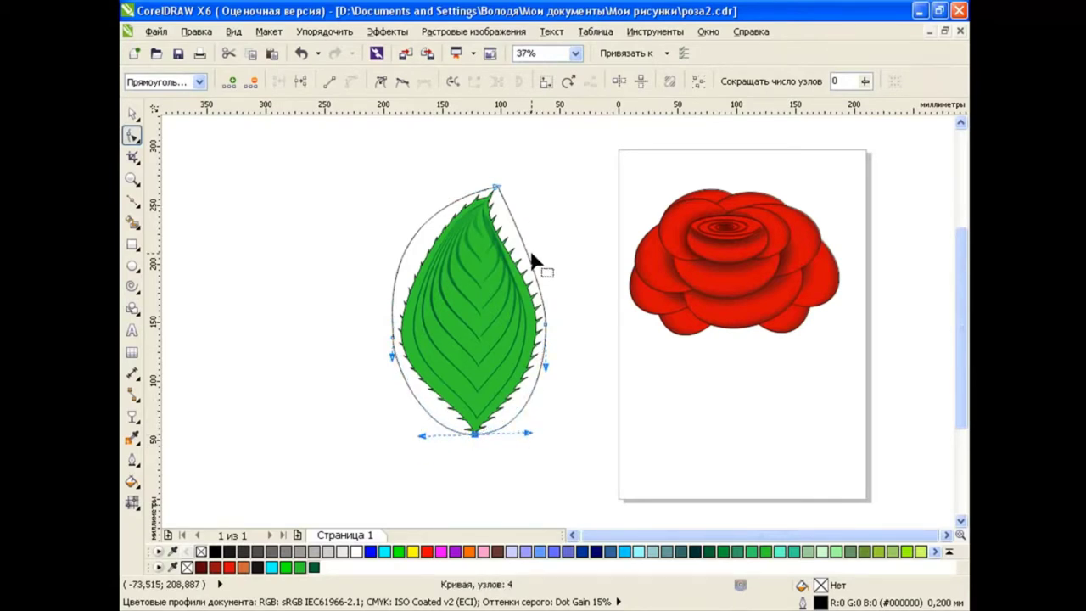
{"action": "left_click_drag", "start_coordinate": [418, 228], "coordinate": [425, 238]}
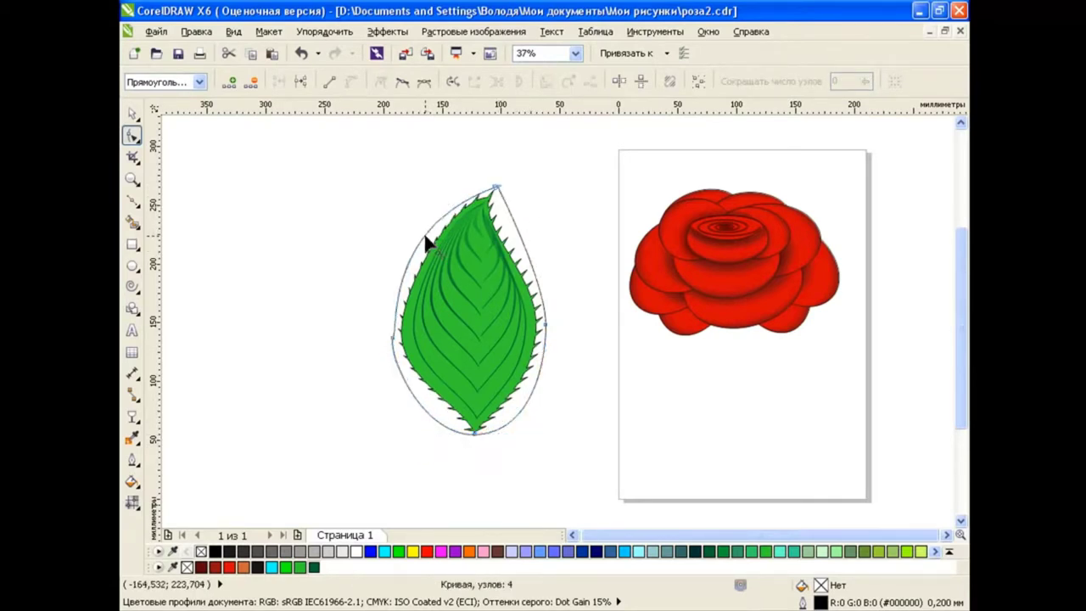
Step: Adjust the node handles into a teardrop hugging the leaf, then add a mesh grid
{"action": "left_click", "coordinate": [550, 325]}
{"action": "left_click_drag", "start_coordinate": [497, 187], "coordinate": [501, 234]}
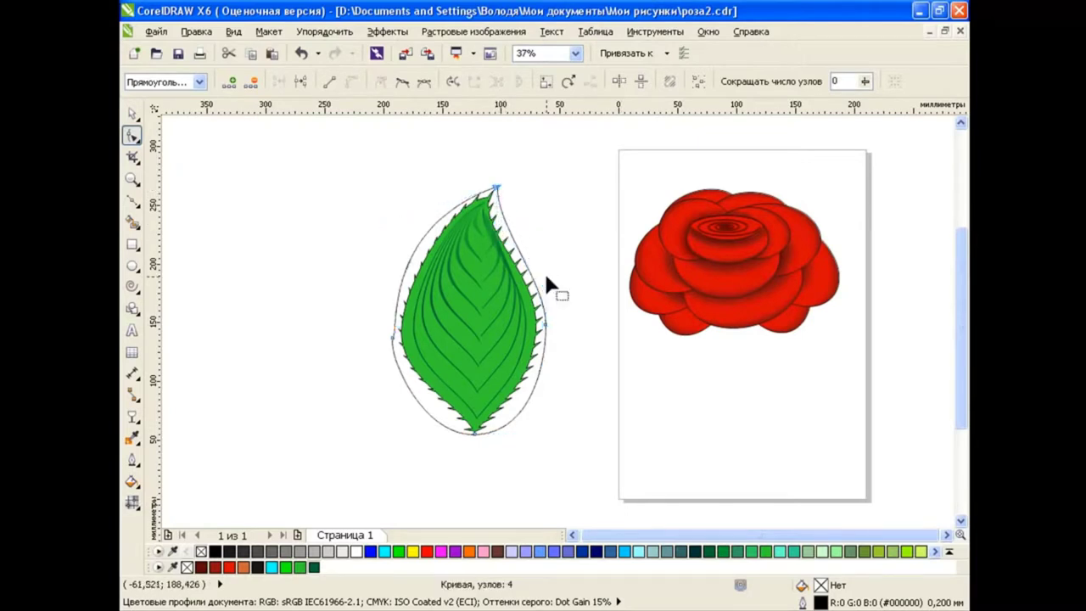
{"action": "left_click_drag", "start_coordinate": [546, 282], "coordinate": [546, 268]}
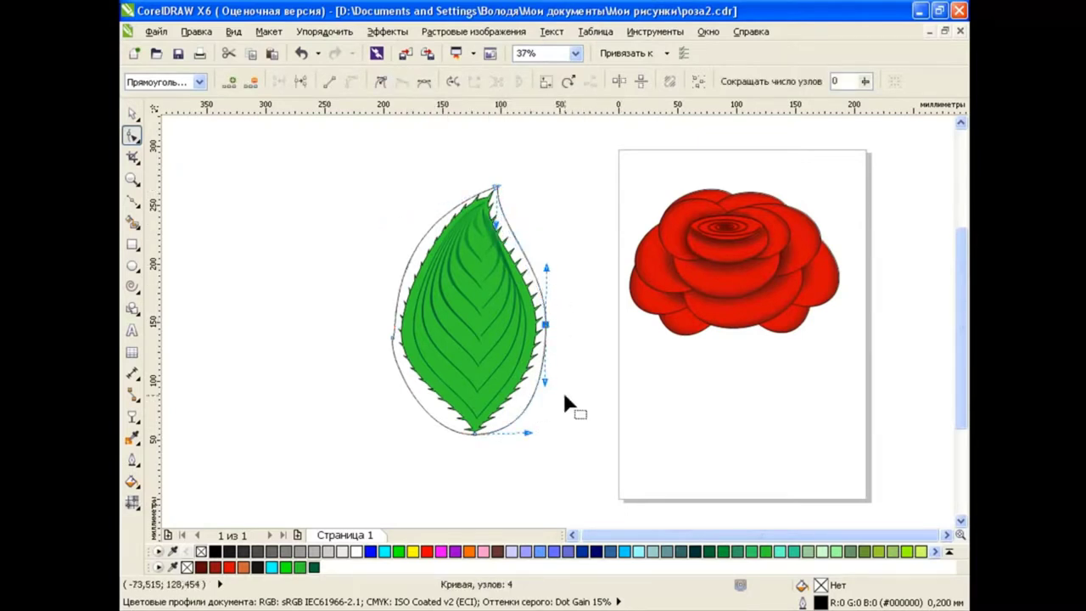
{"action": "left_click", "coordinate": [477, 434]}
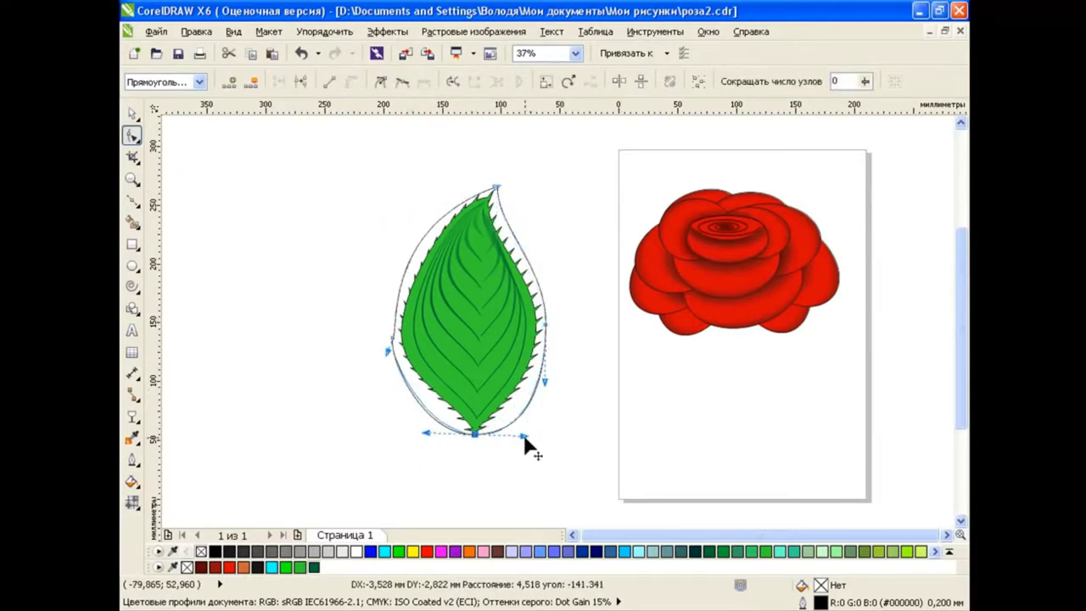
{"action": "left_click_drag", "start_coordinate": [526, 435], "coordinate": [527, 402]}
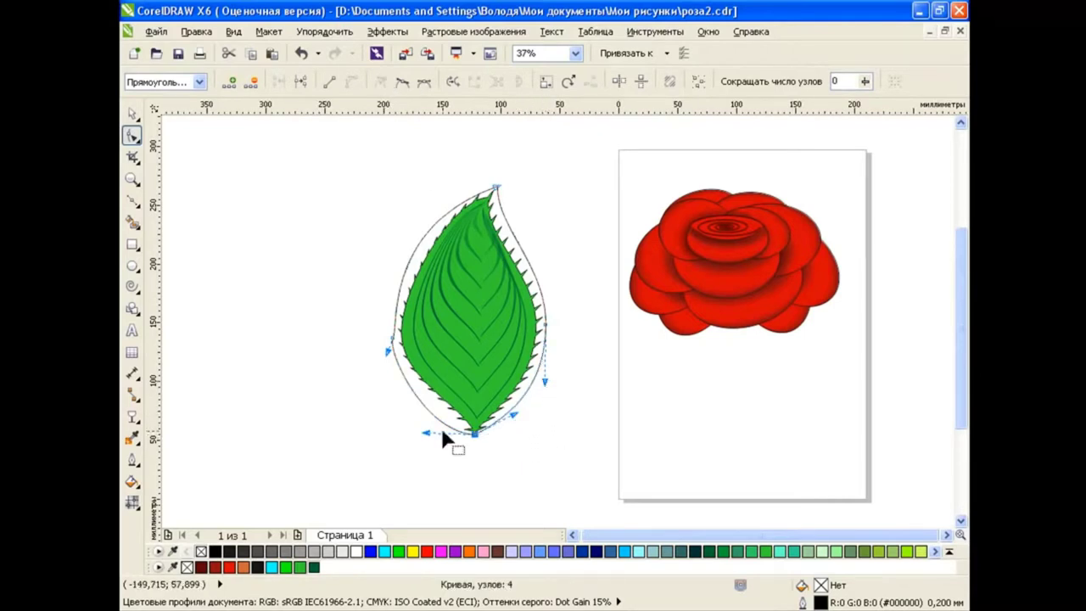
{"action": "left_click_drag", "start_coordinate": [425, 434], "coordinate": [436, 429]}
{"action": "left_click", "coordinate": [391, 337]}
{"action": "left_click_drag", "start_coordinate": [389, 238], "coordinate": [402, 235]}
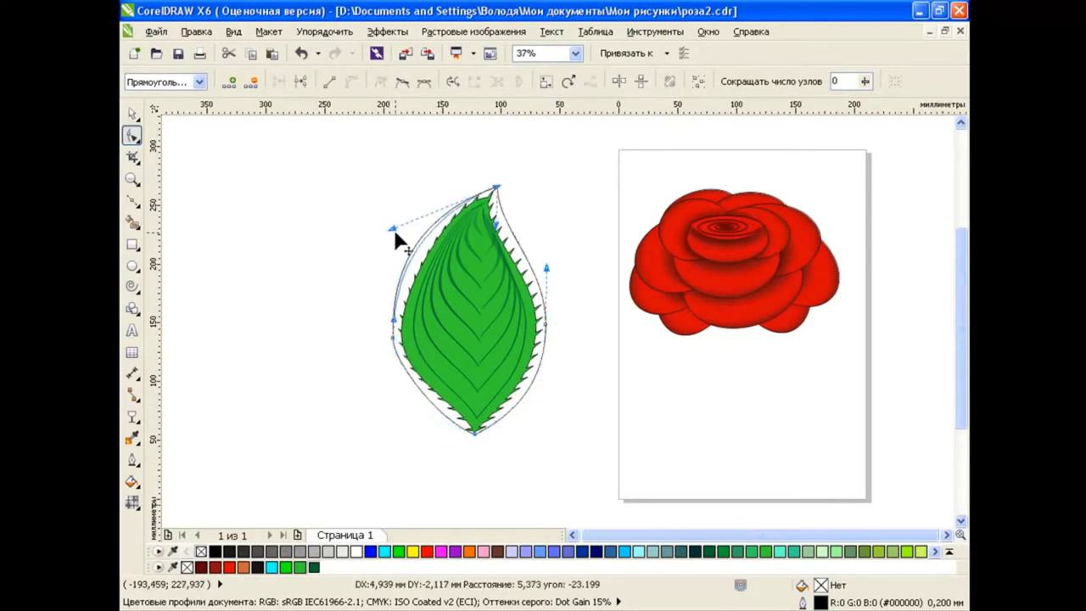
{"action": "left_click", "coordinate": [131, 114]}
{"action": "left_click", "coordinate": [131, 501]}
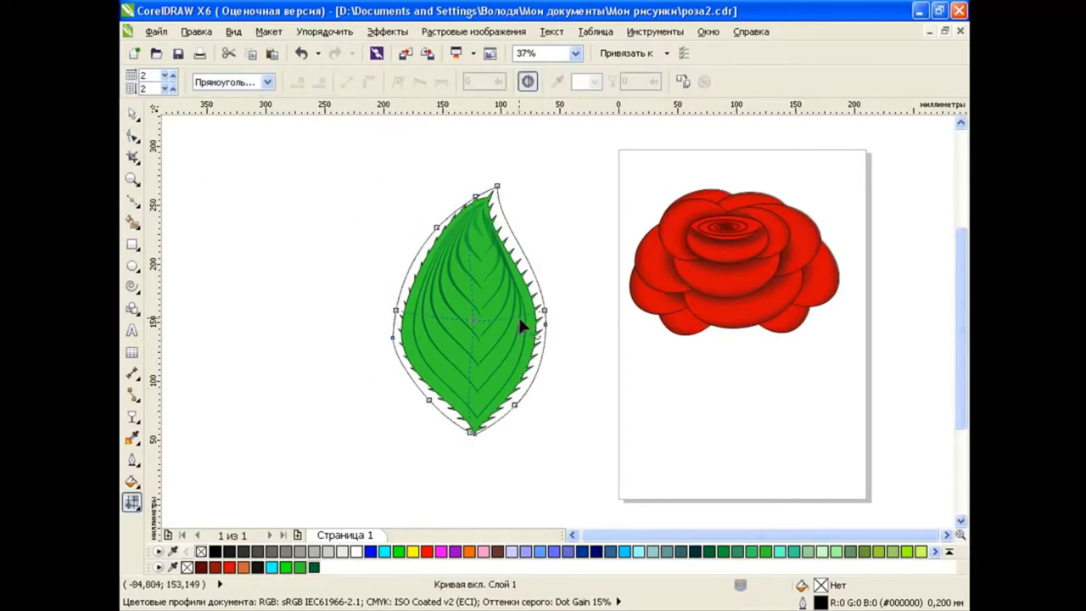
Step: Add four vertical mesh lines and fill the whole mesh bright green
{"action": "double_click", "coordinate": [520, 318]}
{"action": "double_click", "coordinate": [423, 314]}
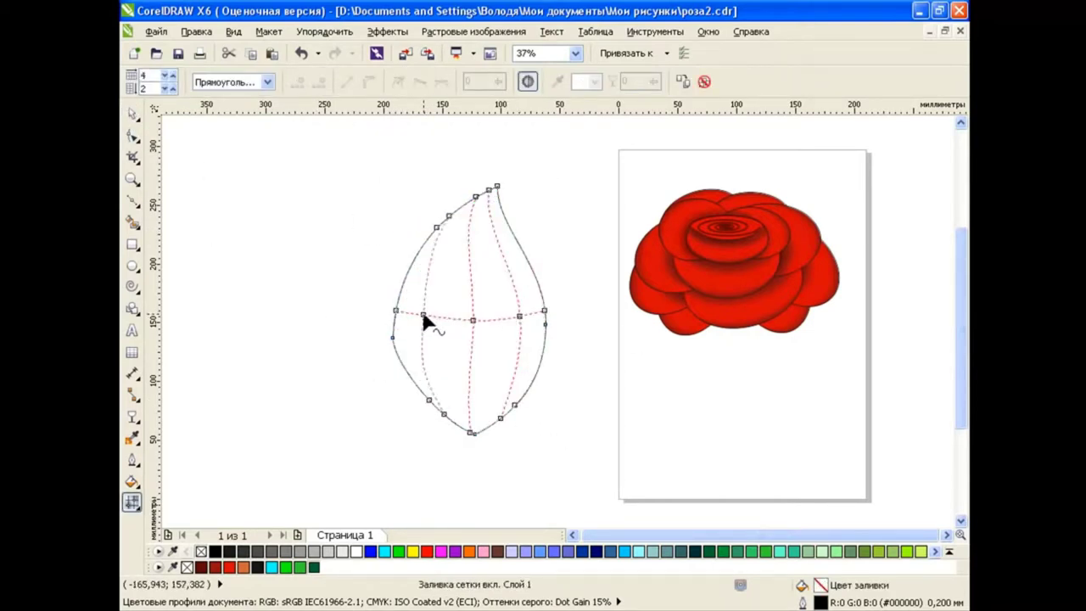
{"action": "double_click", "coordinate": [500, 320]}
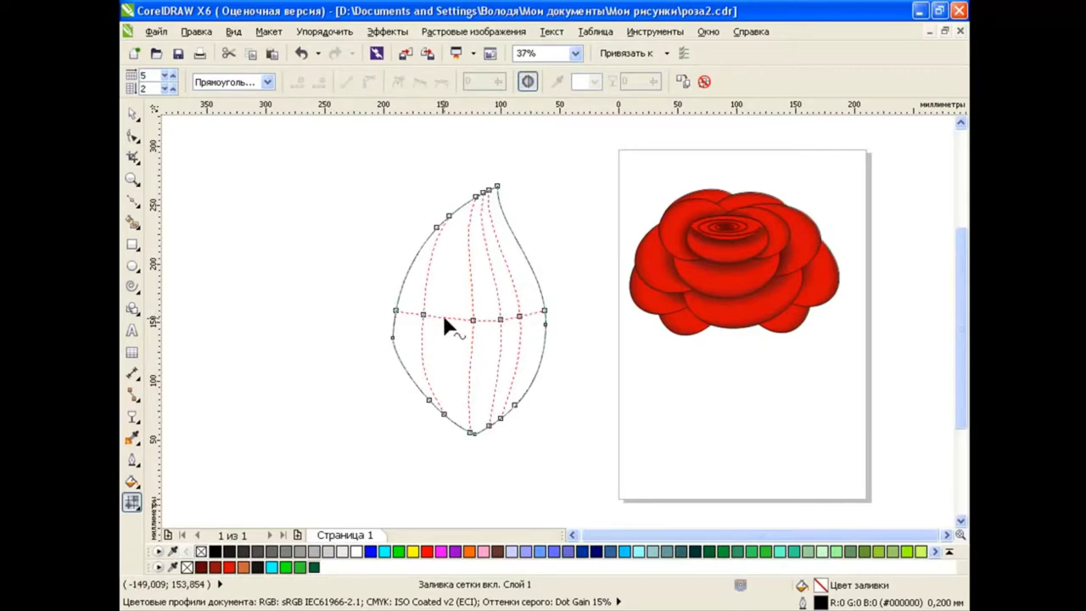
{"action": "double_click", "coordinate": [443, 317]}
{"action": "left_click_drag", "start_coordinate": [368, 163], "coordinate": [594, 469]}
{"action": "left_click", "coordinate": [301, 566]}
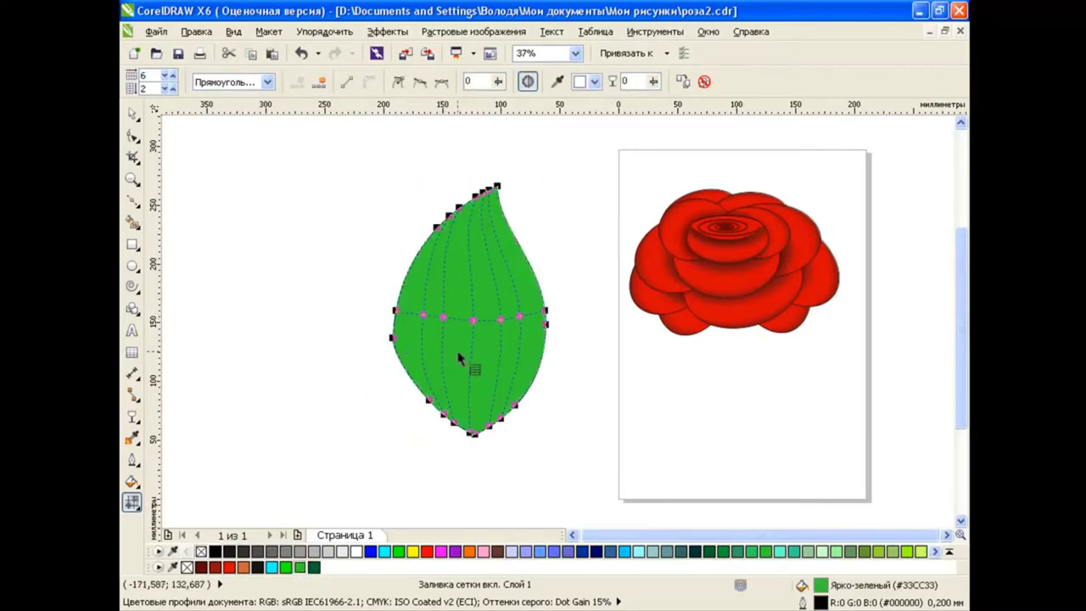
Step: Shade the centre, right and upper-left mesh nodes dark green #006633
{"action": "left_click", "coordinate": [473, 319]}
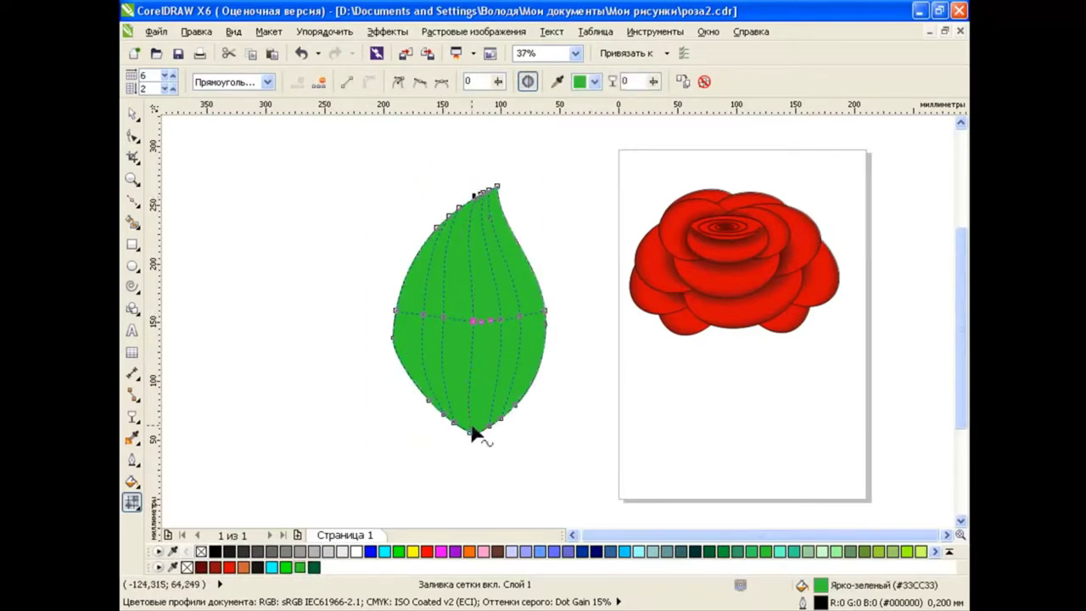
{"action": "left_click", "coordinate": [314, 566]}
{"action": "left_click", "coordinate": [519, 314]}
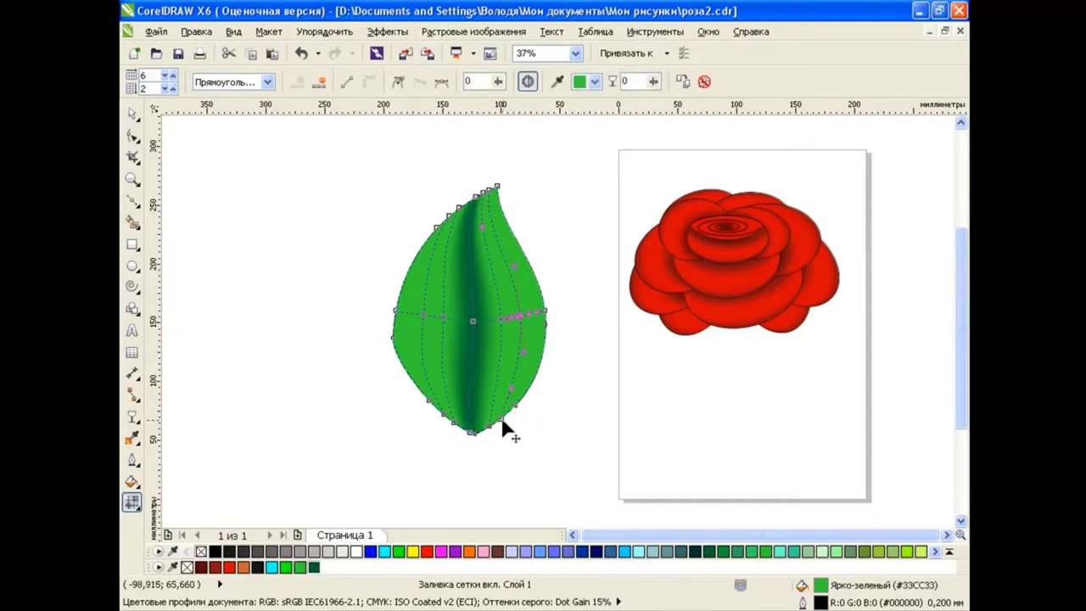
{"action": "left_click", "coordinate": [314, 567]}
{"action": "left_click", "coordinate": [442, 231]}
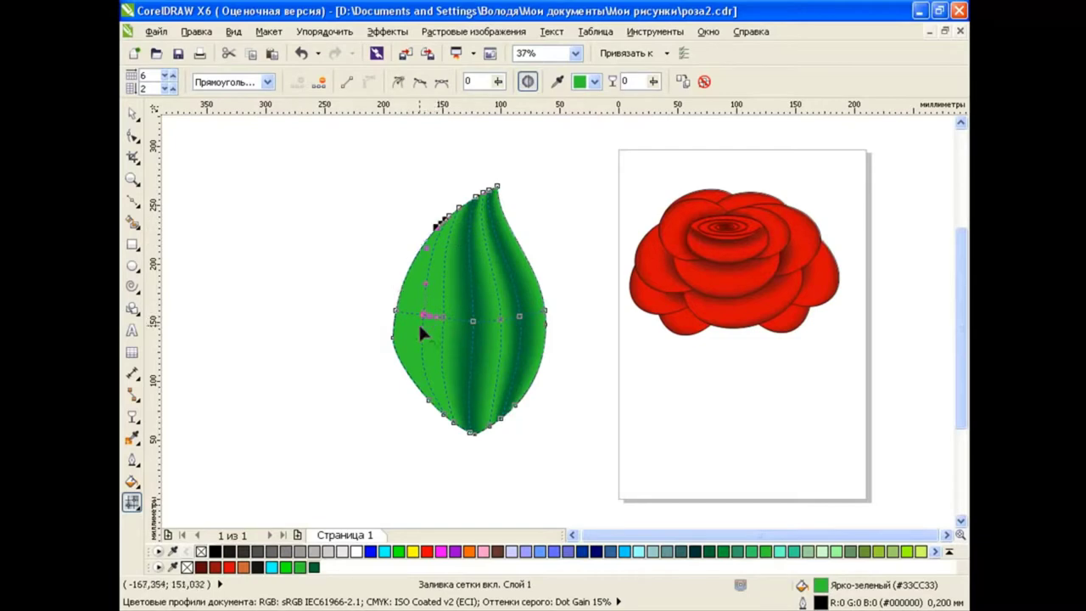
{"action": "left_click", "coordinate": [314, 566]}
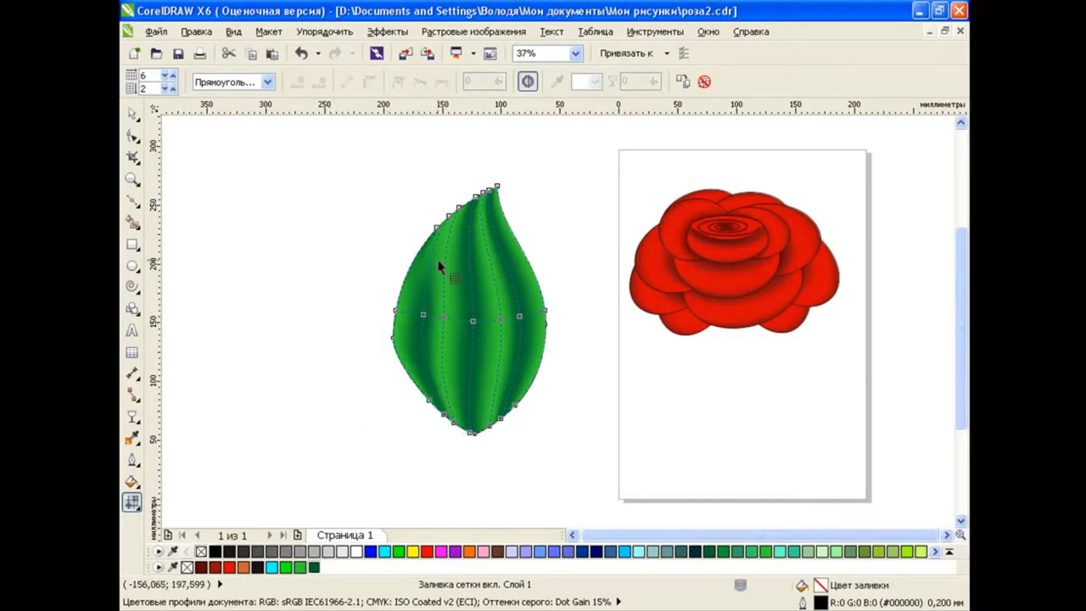
{"action": "scroll", "coordinate": [395, 333], "scroll_direction": "up", "scroll_amount": 4}
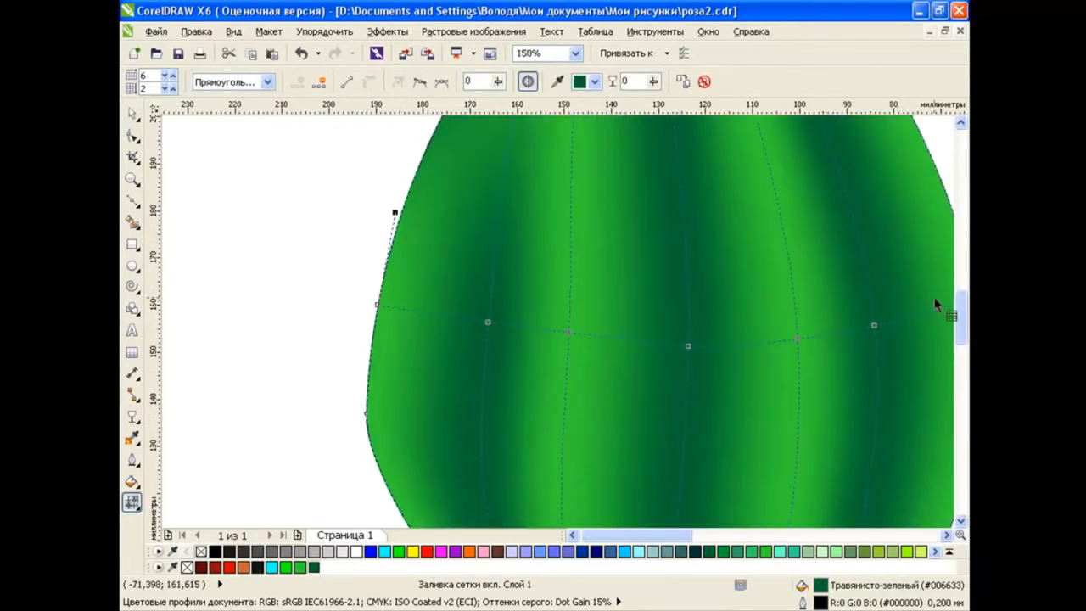
{"action": "left_click", "coordinate": [593, 175]}
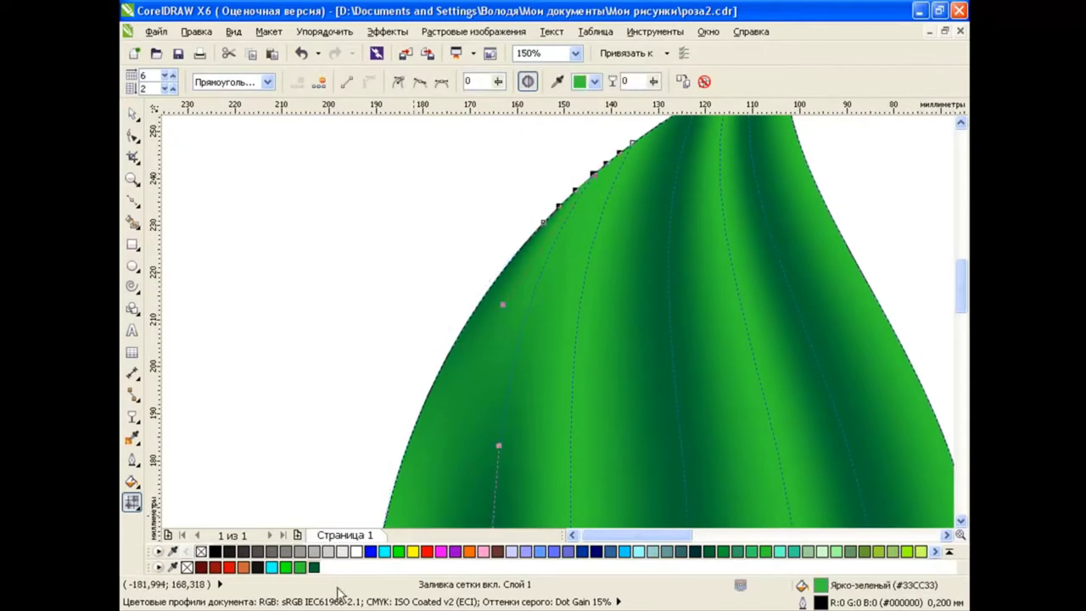
{"action": "scroll", "coordinate": [370, 343], "scroll_direction": "down", "scroll_amount": 4}
{"action": "left_click_drag", "start_coordinate": [960, 348], "coordinate": [960, 386]}
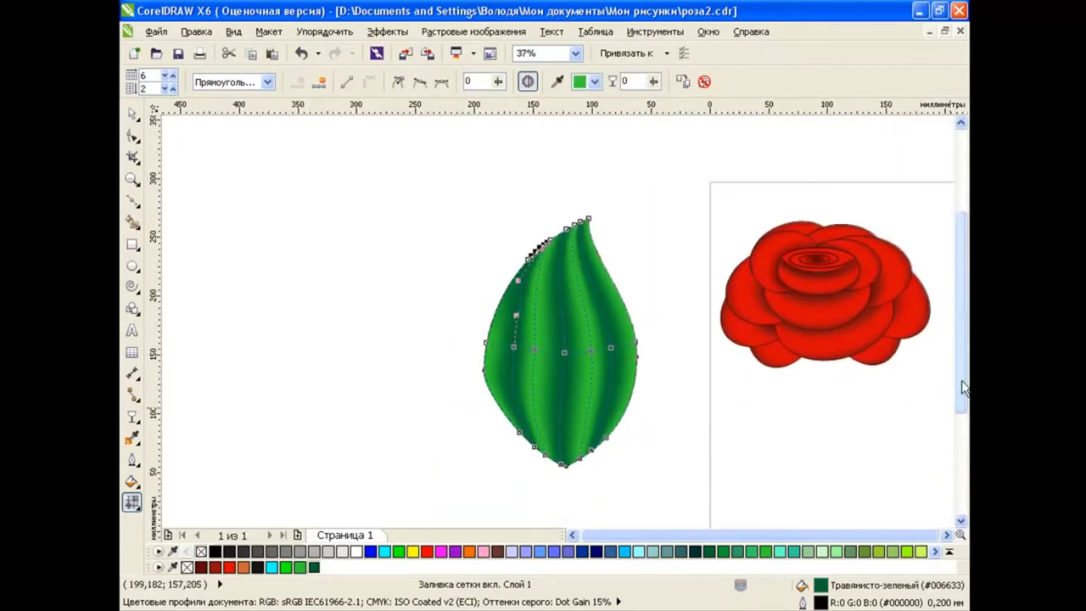
Step: PowerClip the striped mesh leaf inside the serrated leaf and fit its contents
{"action": "left_click", "coordinate": [132, 113]}
{"action": "mouse_move", "coordinate": [571, 366]}
{"action": "left_mouse_down"}
{"action": "mouse_move", "coordinate": [431, 365]}
{"action": "mouse_move", "coordinate": [560, 381]}
{"action": "left_mouse_up"}
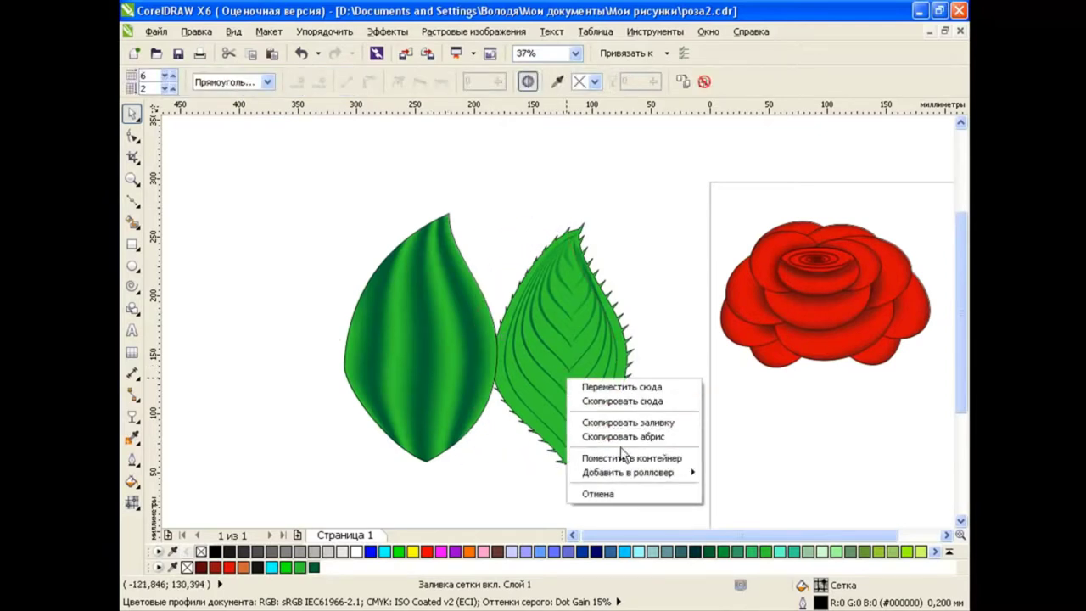
{"action": "left_click", "coordinate": [620, 462]}
{"action": "left_click", "coordinate": [387, 31]}
{"action": "mouse_move", "coordinate": [409, 264]}
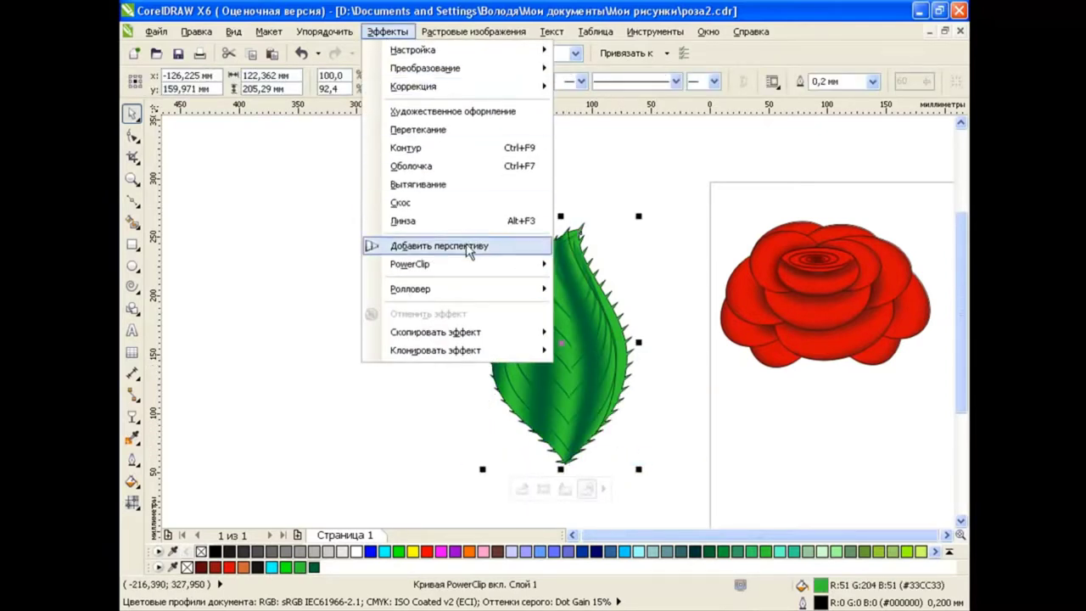
{"action": "left_click", "coordinate": [666, 395]}
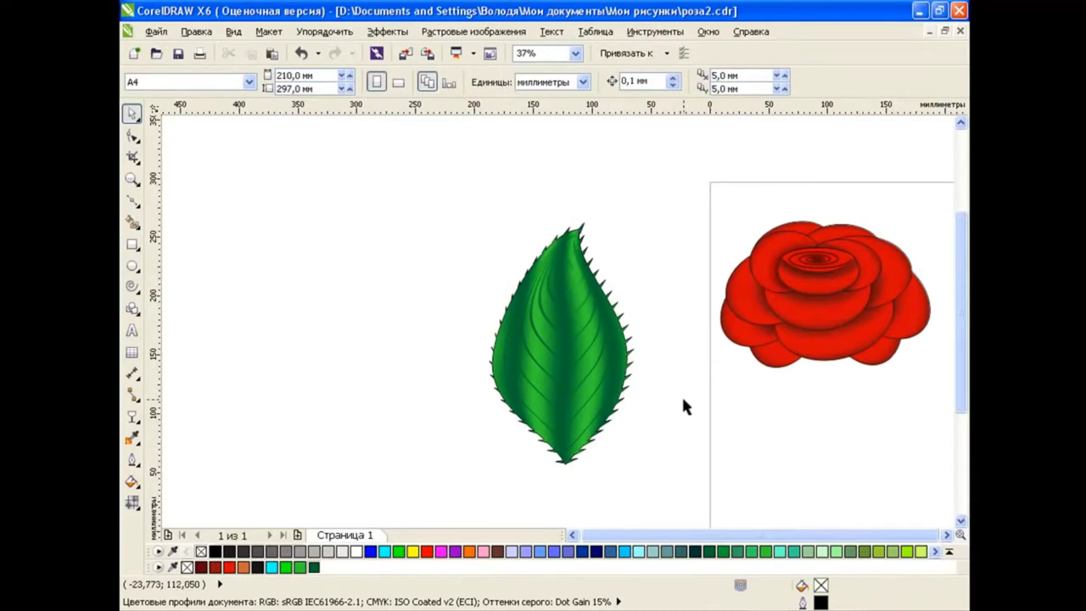
{"action": "left_click_drag", "start_coordinate": [441, 182], "coordinate": [682, 488]}
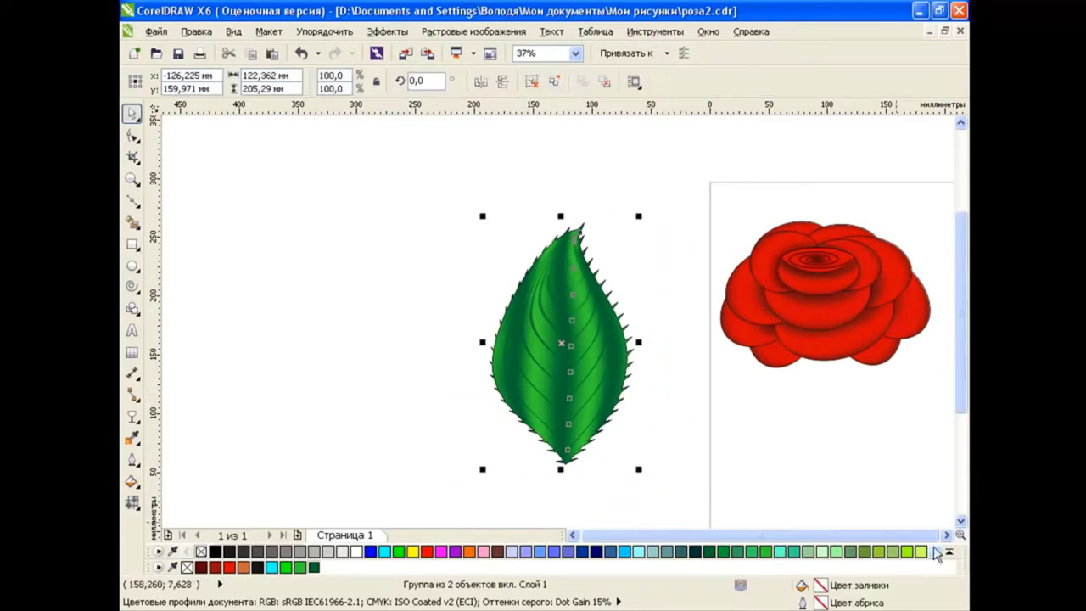
{"action": "scroll", "coordinate": [622, 428], "scroll_direction": "right", "scroll_amount": 3}
{"action": "left_click", "coordinate": [622, 429]}
Step: Draw two rectangles near the top of the rose page
{"action": "left_click", "coordinate": [131, 244]}
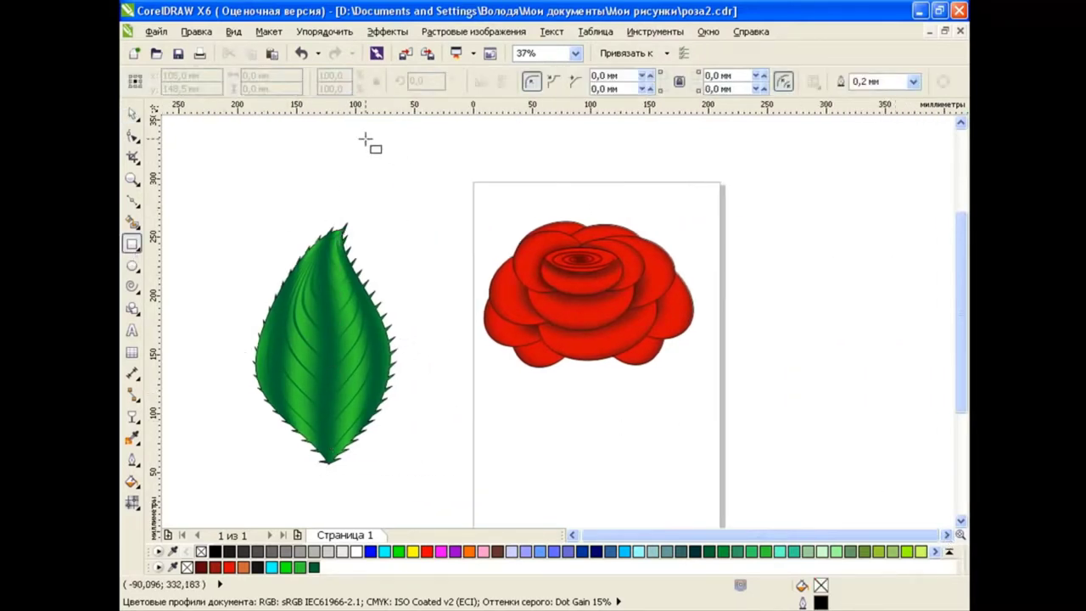
{"action": "left_click_drag", "start_coordinate": [366, 139], "coordinate": [440, 231]}
{"action": "mouse_move", "coordinate": [502, 209]}
{"action": "left_mouse_down"}
{"action": "mouse_move", "coordinate": [574, 161]}
{"action": "mouse_move", "coordinate": [413, 193]}
{"action": "left_mouse_up"}
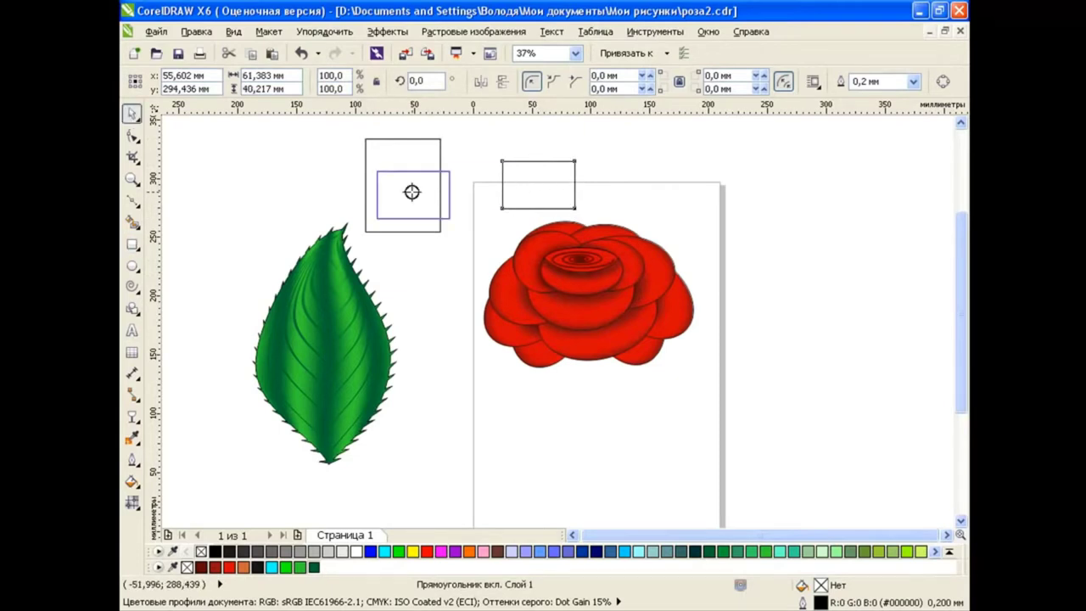
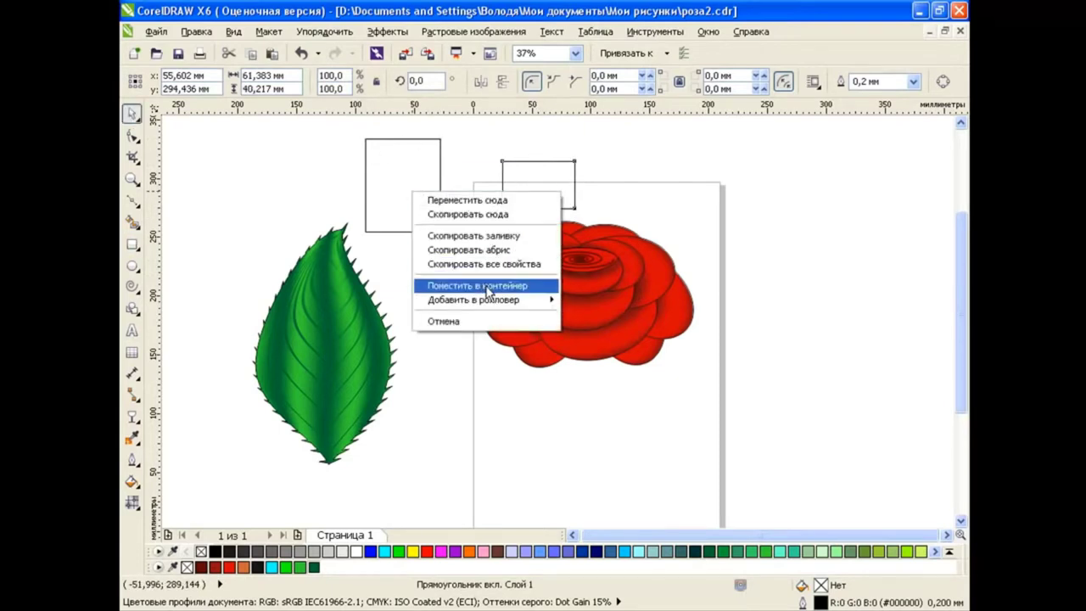
Step: Rotate the first leaf diagonally and place it behind the rose on its right side
{"action": "left_click", "coordinate": [477, 285]}
{"action": "left_click", "coordinate": [400, 170]}
{"action": "mouse_move", "coordinate": [348, 344]}
{"action": "left_mouse_down"}
{"action": "mouse_move", "coordinate": [464, 303]}
{"action": "mouse_move", "coordinate": [454, 297]}
{"action": "left_mouse_up"}
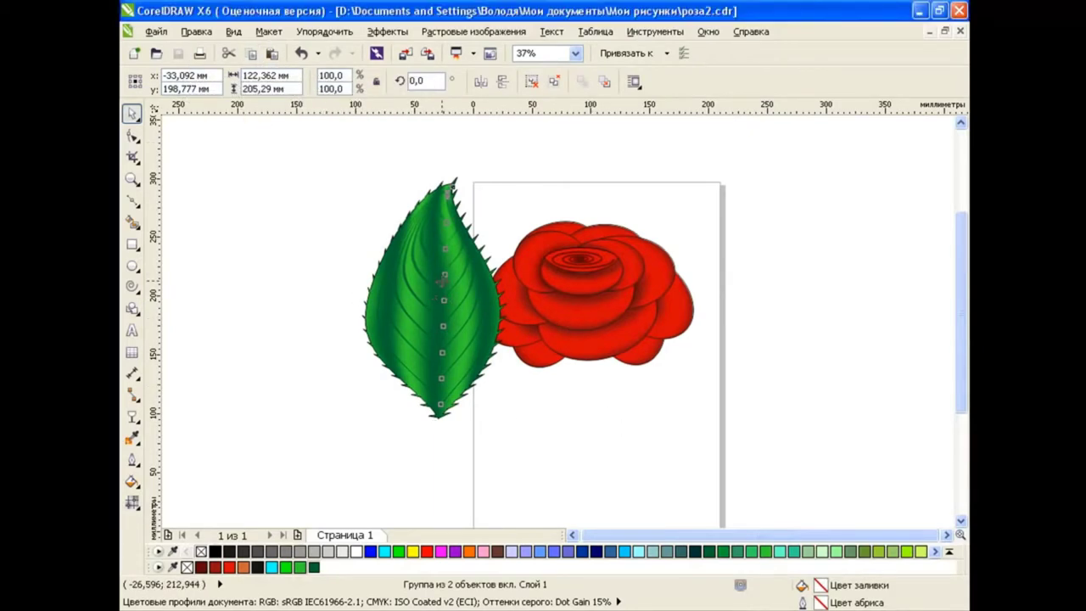
{"action": "left_click", "coordinate": [443, 287]}
{"action": "left_click", "coordinate": [761, 417]}
{"action": "left_click", "coordinate": [419, 261]}
{"action": "left_click_drag", "start_coordinate": [513, 425], "coordinate": [630, 438]}
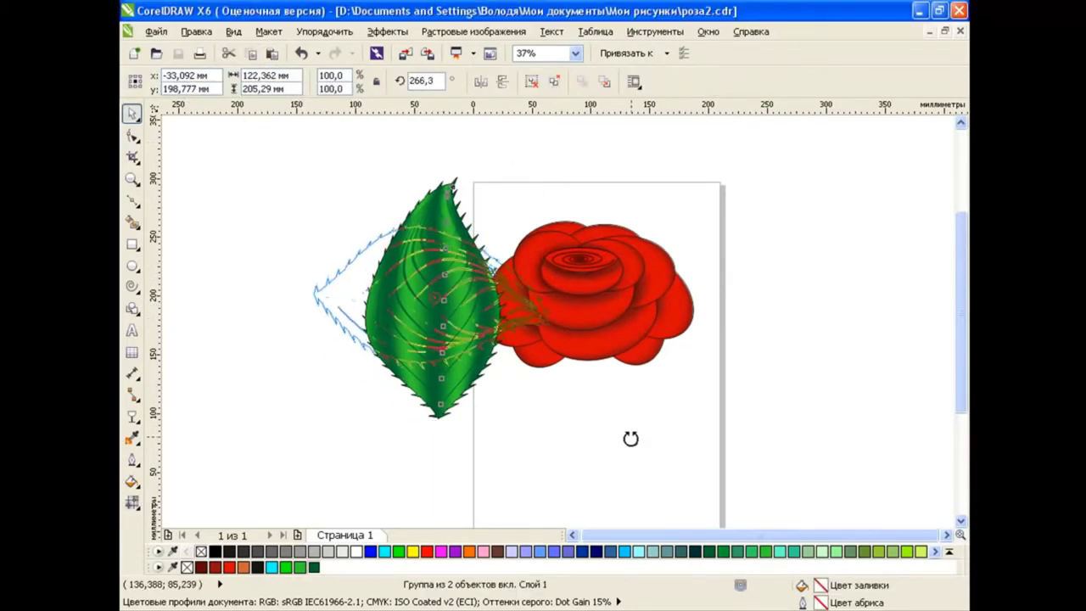
{"action": "key", "text": "Escape"}
{"action": "left_click_drag", "start_coordinate": [418, 261], "coordinate": [686, 299]}
{"action": "key", "text": "ctrl+Page_Down"}
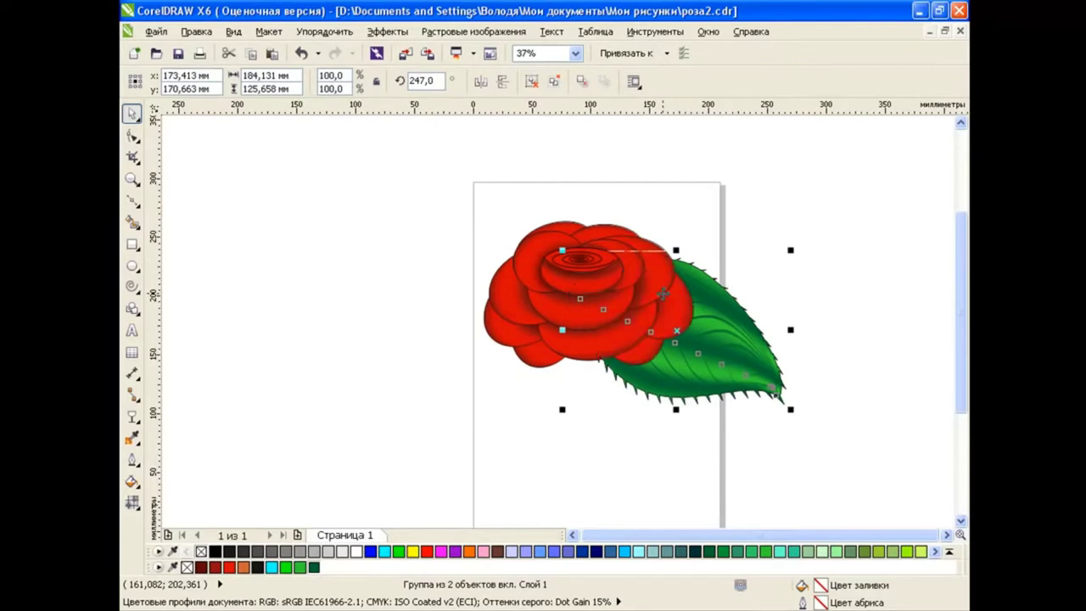
{"action": "key", "text": "Escape"}
Step: Put a mirrored leaf copy behind the rose's left side, shrunk to 87%
{"action": "left_click", "coordinate": [758, 355]}
{"action": "left_click", "coordinate": [252, 52]}
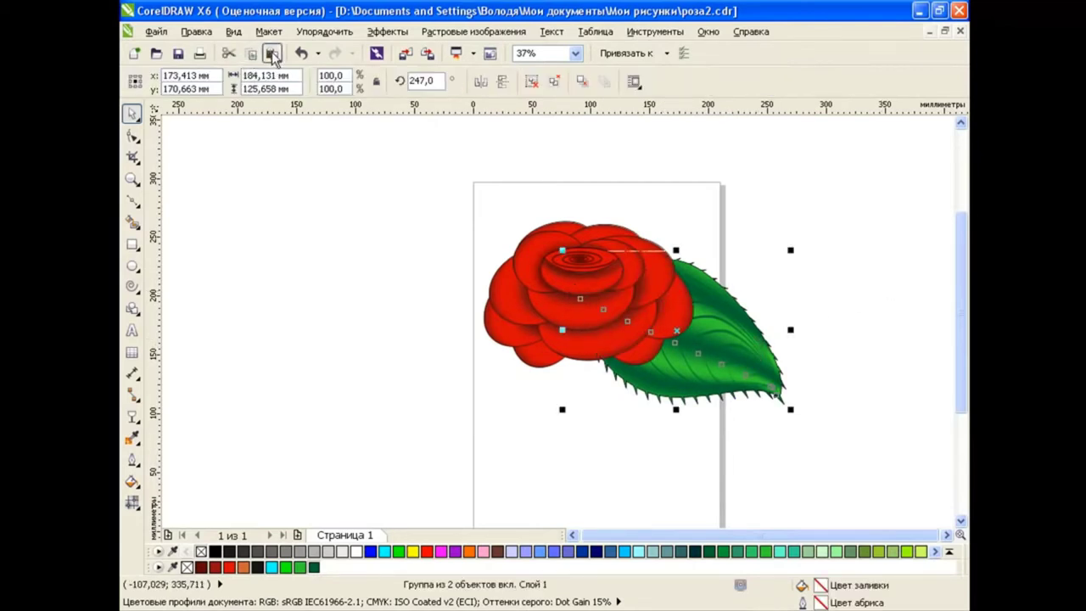
{"action": "left_click", "coordinate": [481, 82]}
{"action": "left_click_drag", "start_coordinate": [679, 339], "coordinate": [510, 323]}
{"action": "key", "text": "ctrl+Page_Down"}
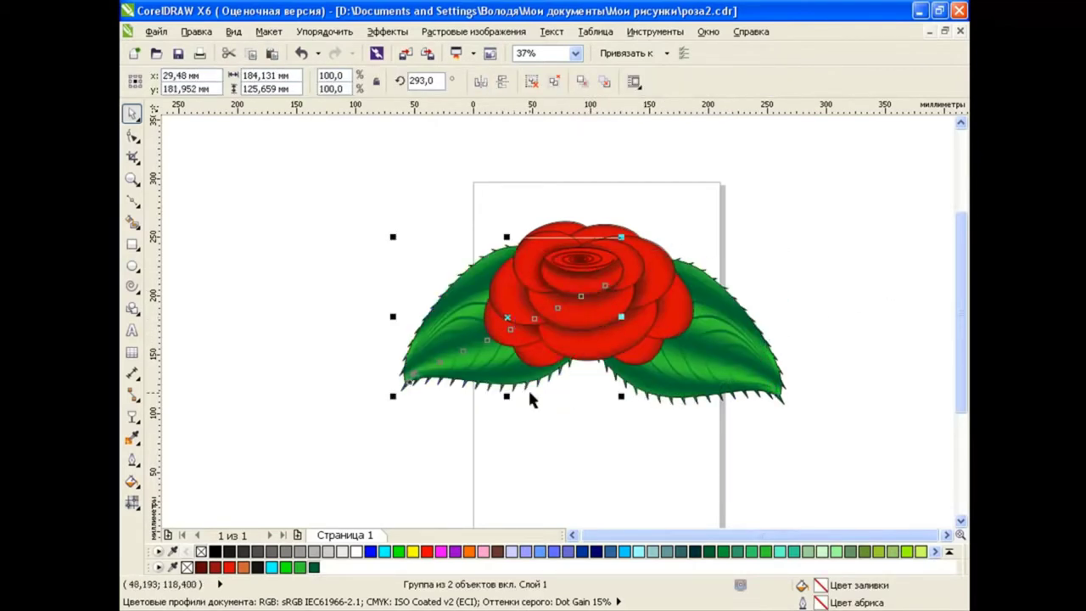
{"action": "left_click", "coordinate": [541, 429]}
{"action": "left_click", "coordinate": [492, 367]}
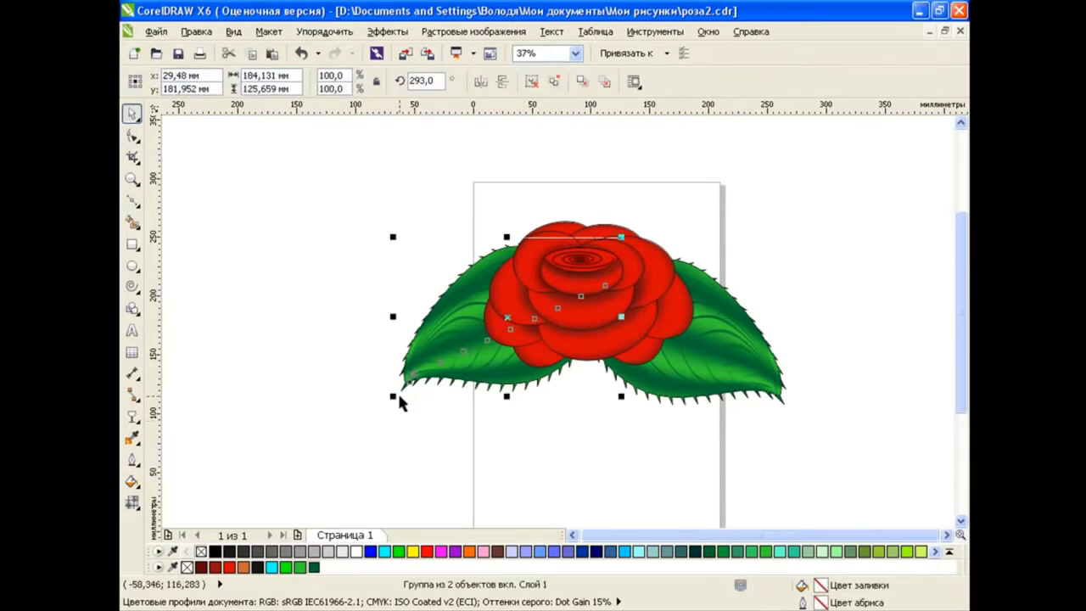
{"action": "left_click_drag", "start_coordinate": [390, 393], "coordinate": [420, 379]}
{"action": "mouse_move", "coordinate": [525, 307]}
{"action": "left_mouse_down"}
{"action": "mouse_move", "coordinate": [489, 307]}
{"action": "mouse_move", "coordinate": [537, 394]}
{"action": "left_mouse_up"}
Step: Drop a third leaf copy below the rose and rotate it to point downward
{"action": "left_click", "coordinate": [692, 373]}
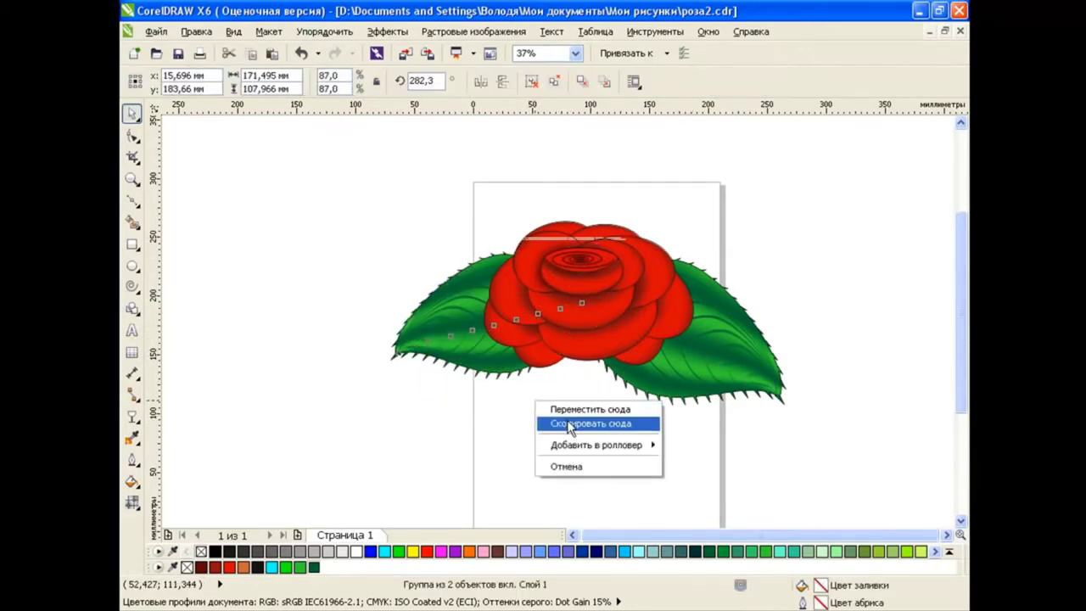
{"action": "left_click", "coordinate": [586, 422]}
{"action": "left_click", "coordinate": [594, 373]}
{"action": "left_click_drag", "start_coordinate": [655, 437], "coordinate": [713, 454]}
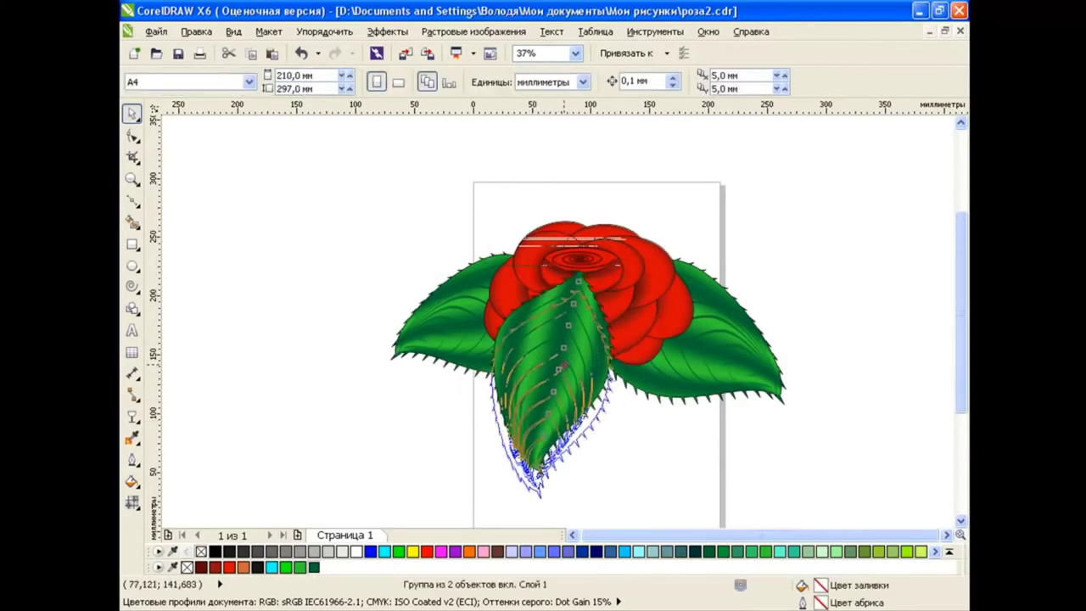
Step: Send the downward leaf back and add a smaller leaf behind the rose's upper right
{"action": "key", "text": "ctrl+Page_Down"}
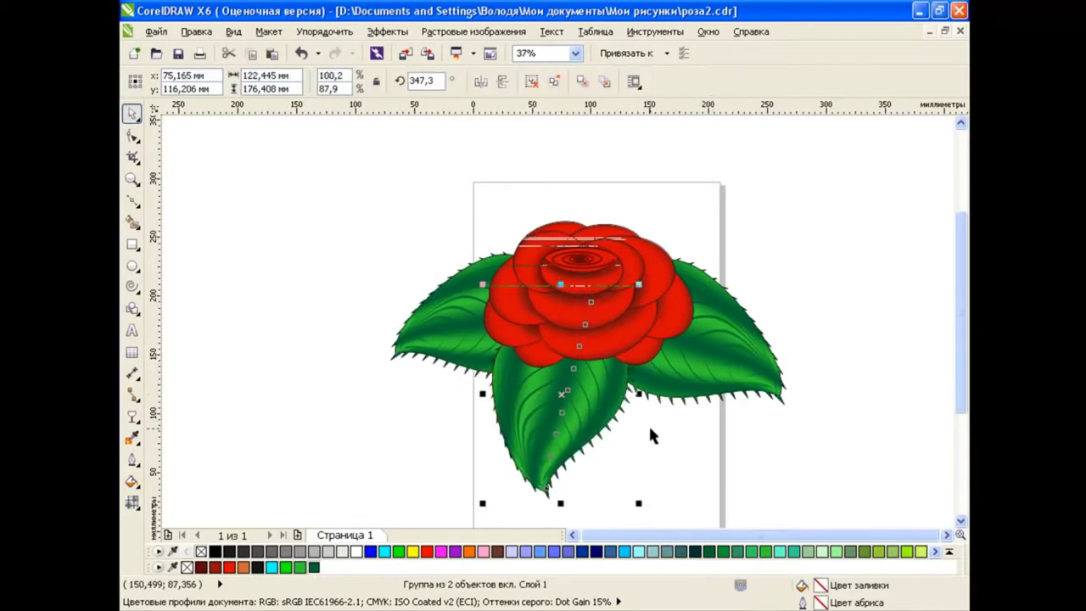
{"action": "key", "text": "Tab"}
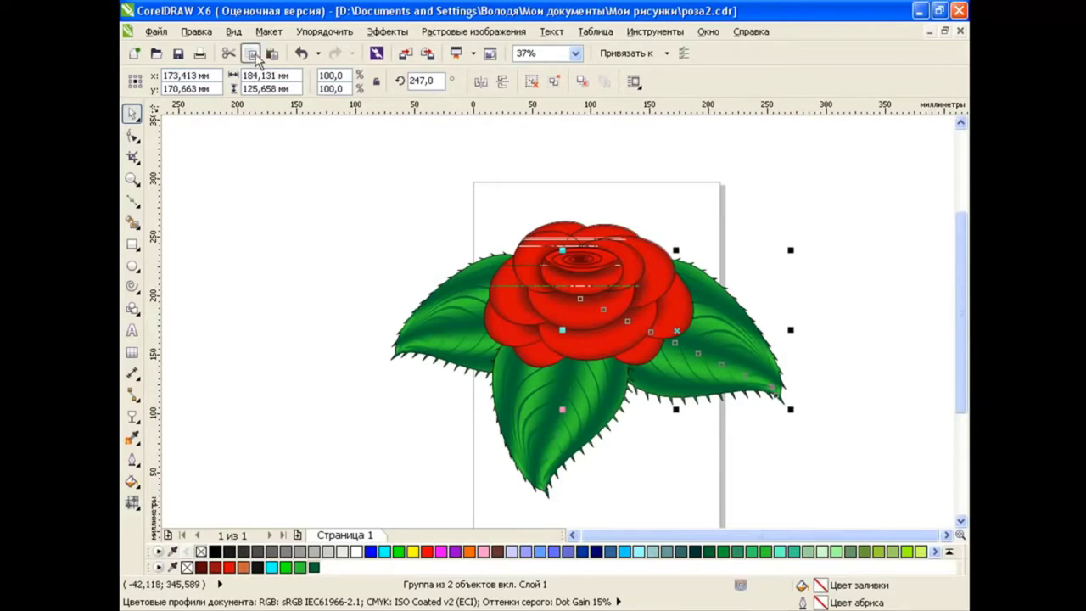
{"action": "left_click", "coordinate": [272, 53]}
{"action": "mouse_move", "coordinate": [721, 356]}
{"action": "left_mouse_down"}
{"action": "mouse_move", "coordinate": [624, 218]}
{"action": "mouse_move", "coordinate": [531, 274]}
{"action": "mouse_move", "coordinate": [780, 284]}
{"action": "left_mouse_up"}
{"action": "key", "text": "ctrl+Page_Down"}
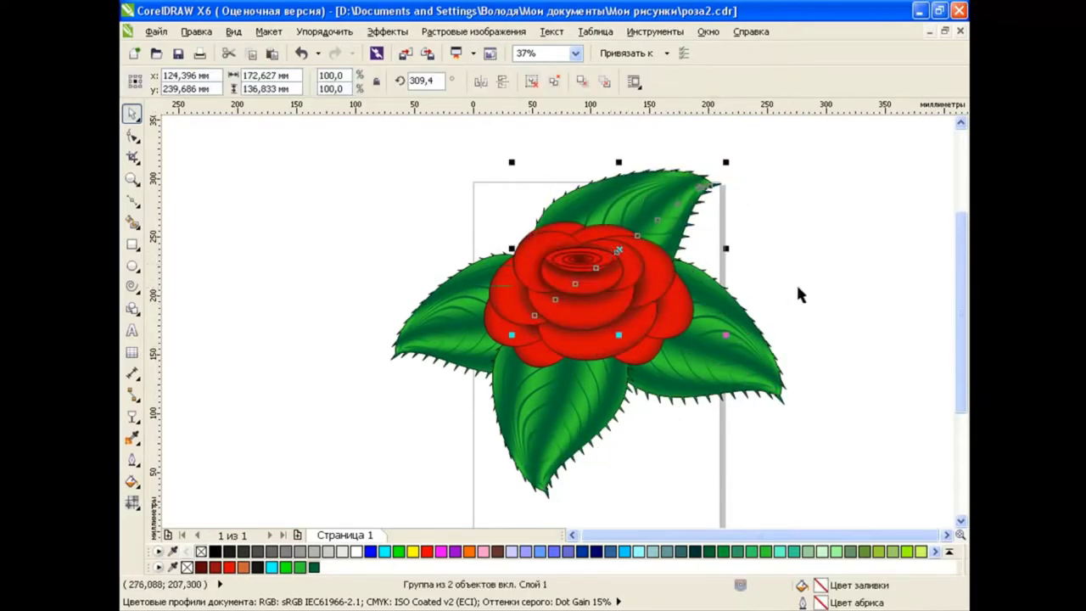
{"action": "left_click", "coordinate": [838, 289]}
{"action": "left_click", "coordinate": [683, 200]}
{"action": "left_click_drag", "start_coordinate": [725, 161], "coordinate": [725, 243]}
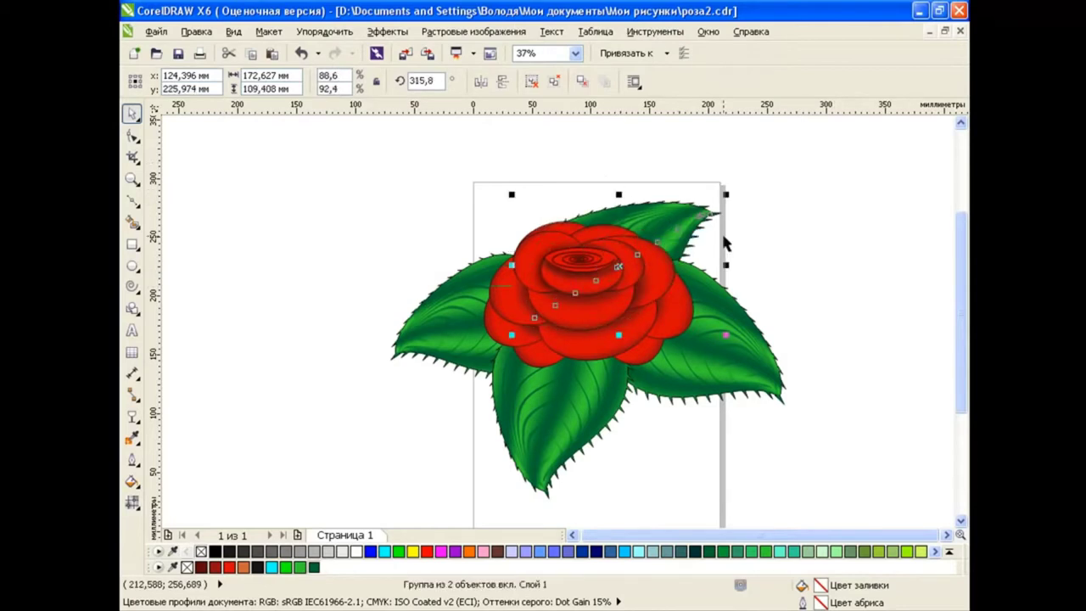
{"action": "mouse_move", "coordinate": [725, 194]}
{"action": "left_mouse_down"}
{"action": "mouse_move", "coordinate": [687, 189]}
{"action": "mouse_move", "coordinate": [709, 192]}
{"action": "left_mouse_up"}
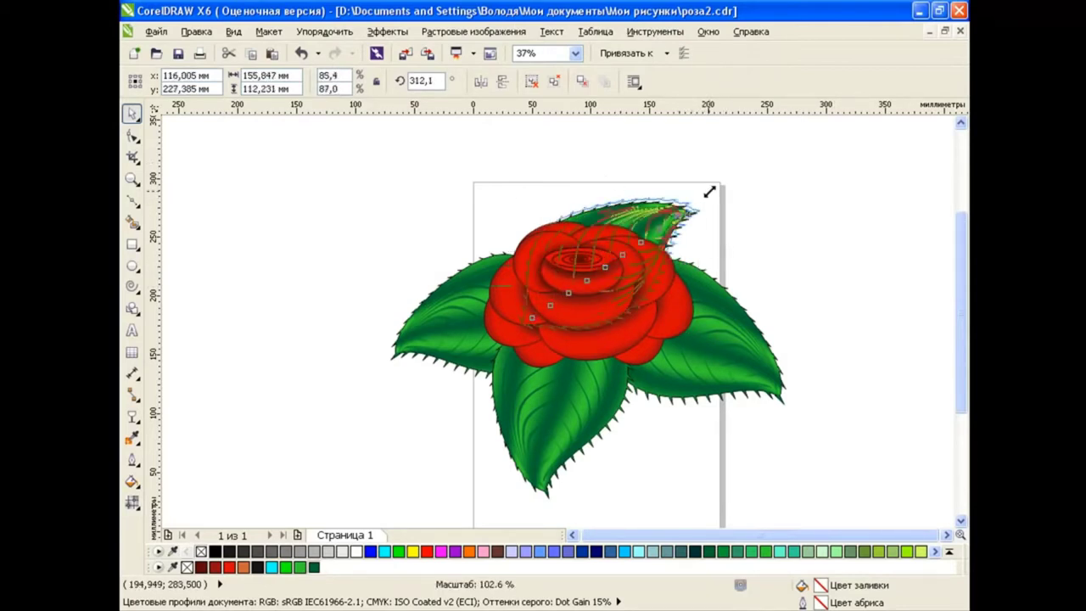
{"action": "left_click", "coordinate": [792, 285]}
Step: Add a mirrored leaf copy at the rose's upper left, behind the rose
{"action": "left_click", "coordinate": [647, 244]}
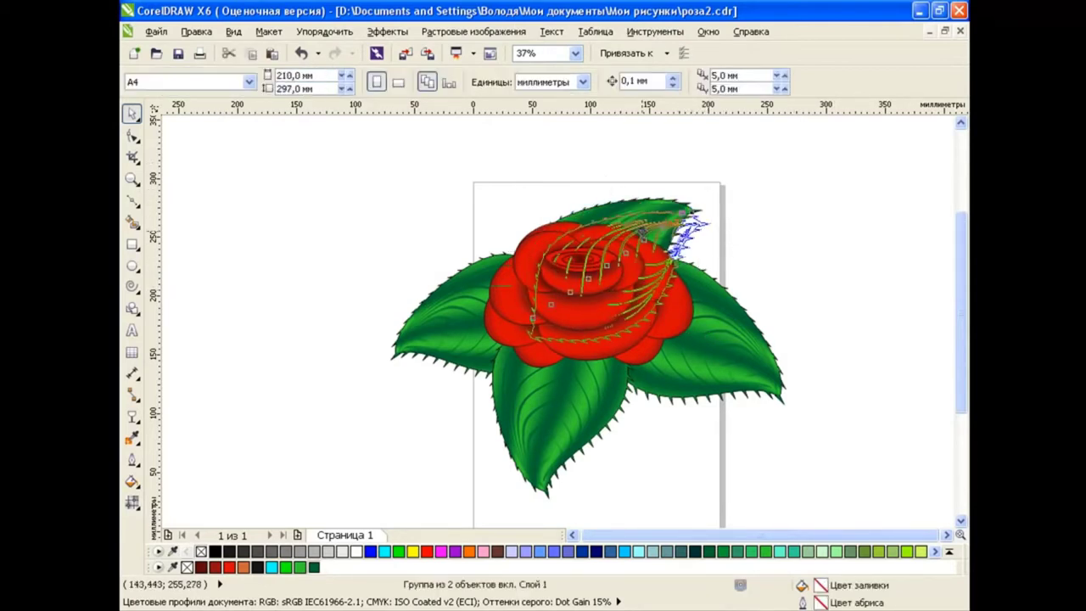
{"action": "left_click", "coordinate": [832, 293]}
{"action": "left_click", "coordinate": [530, 314]}
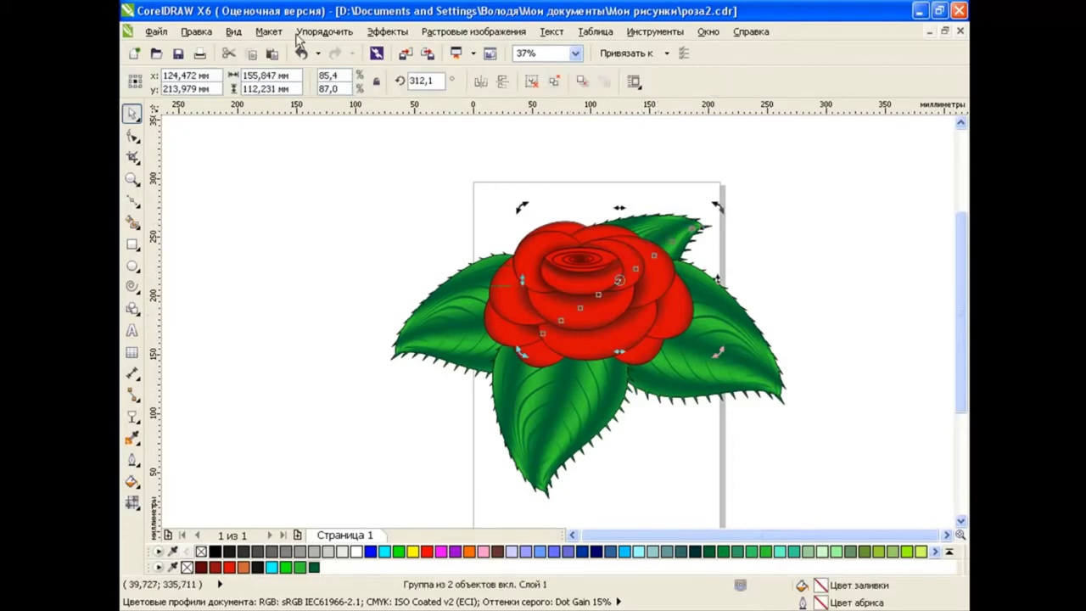
{"action": "left_click", "coordinate": [272, 52]}
{"action": "left_click", "coordinate": [481, 81]}
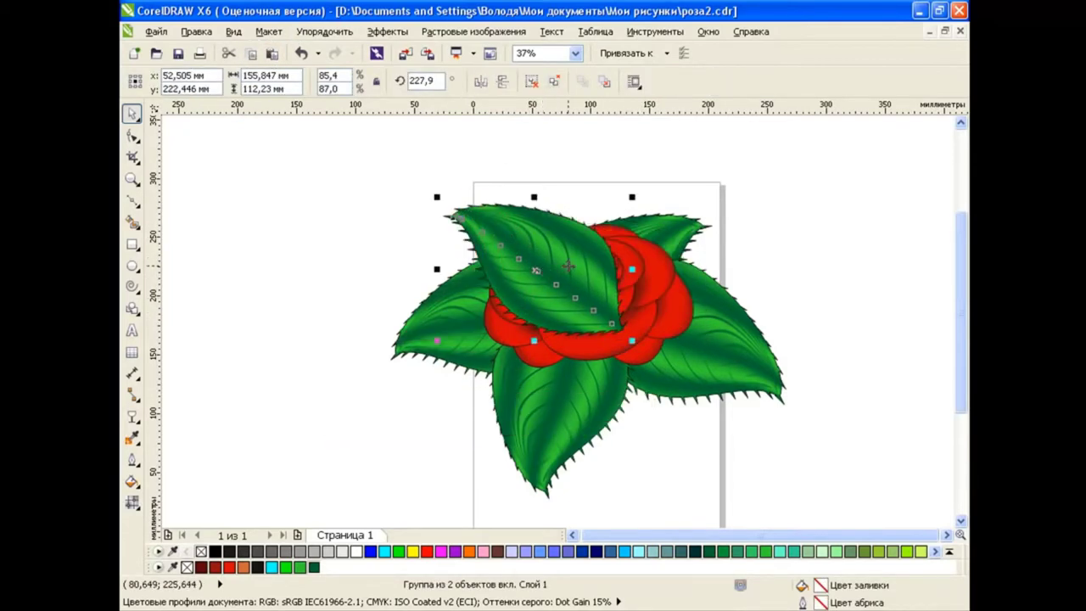
{"action": "key", "text": "shift+Page_Down"}
{"action": "key", "text": "Escape"}
Step: Group the rose with its five leaves and scale the group down
{"action": "left_click_drag", "start_coordinate": [345, 170], "coordinate": [832, 507]}
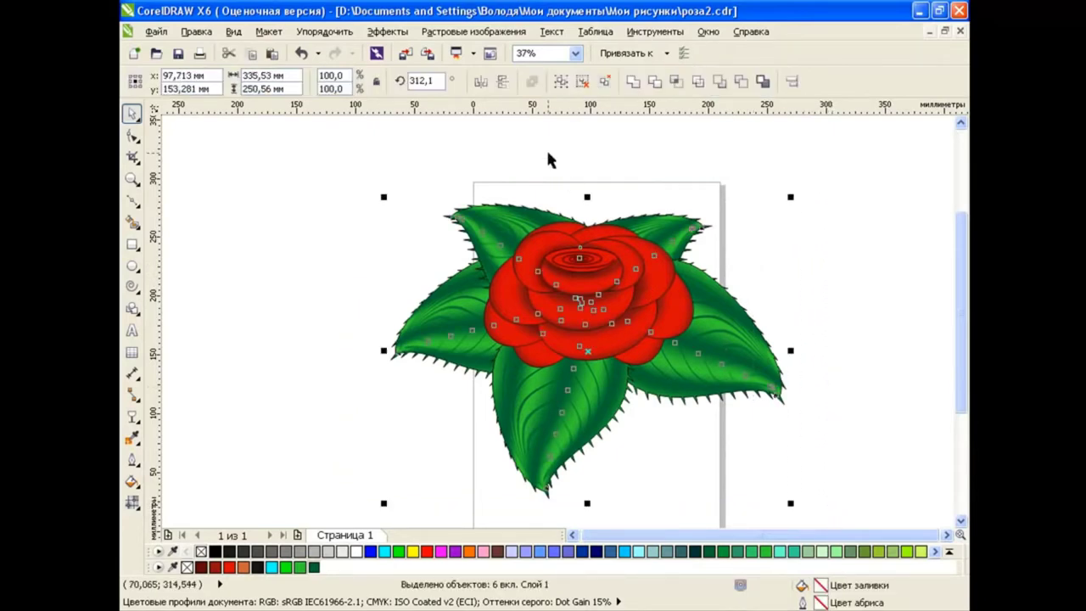
{"action": "left_click", "coordinate": [560, 81]}
{"action": "mouse_move", "coordinate": [790, 504]}
{"action": "left_mouse_down"}
{"action": "mouse_move", "coordinate": [585, 349]}
{"action": "mouse_move", "coordinate": [599, 350]}
{"action": "mouse_move", "coordinate": [679, 433]}
{"action": "left_mouse_up"}
{"action": "key", "text": "Escape"}
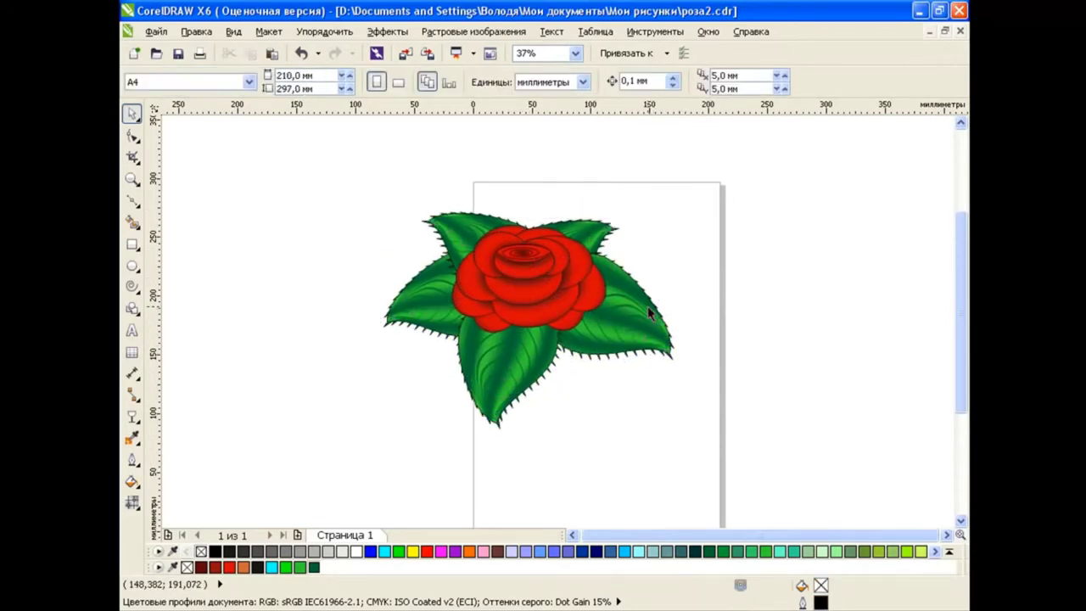
Step: Copy the rose group up and to the right and restack the two roses
{"action": "left_click", "coordinate": [638, 314]}
{"action": "left_click", "coordinate": [699, 287]}
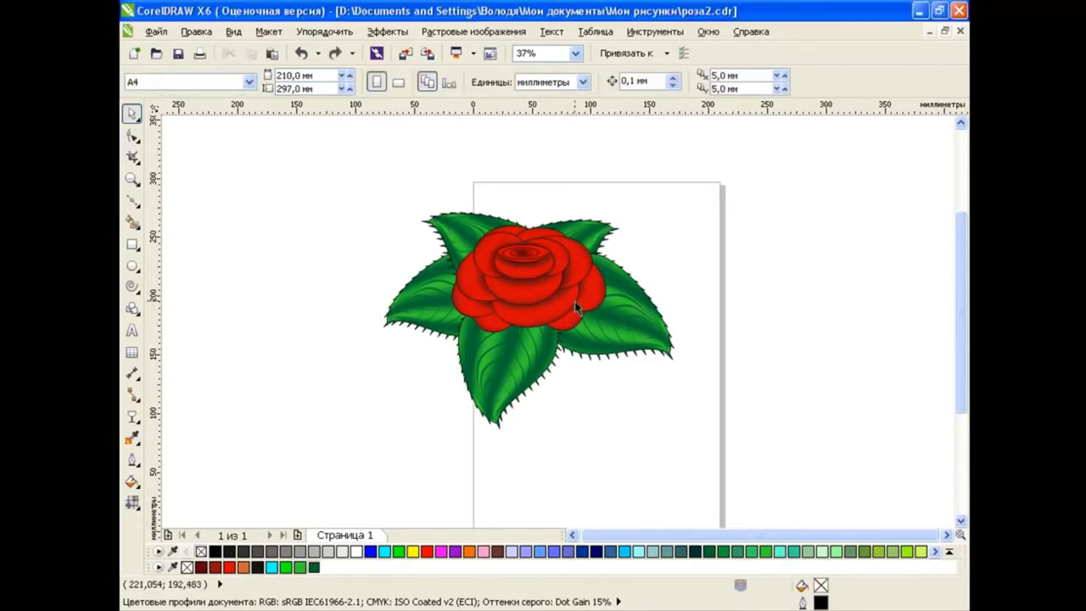
{"action": "left_click", "coordinate": [575, 291]}
{"action": "left_click_drag", "start_coordinate": [575, 291], "coordinate": [694, 291]}
{"action": "left_click", "coordinate": [725, 313]}
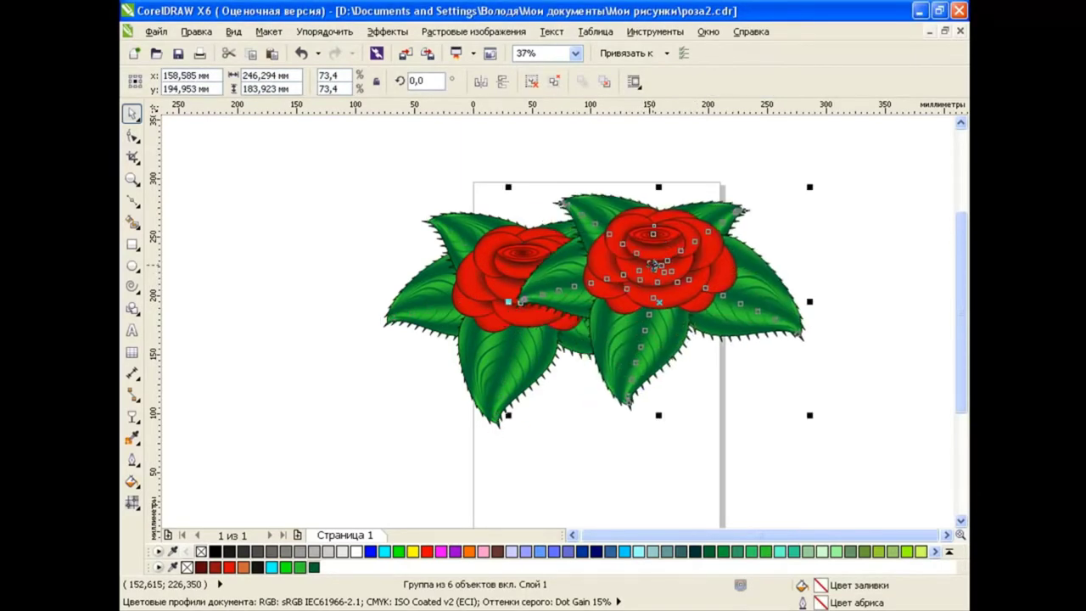
{"action": "key", "text": "ctrl+Page_Down"}
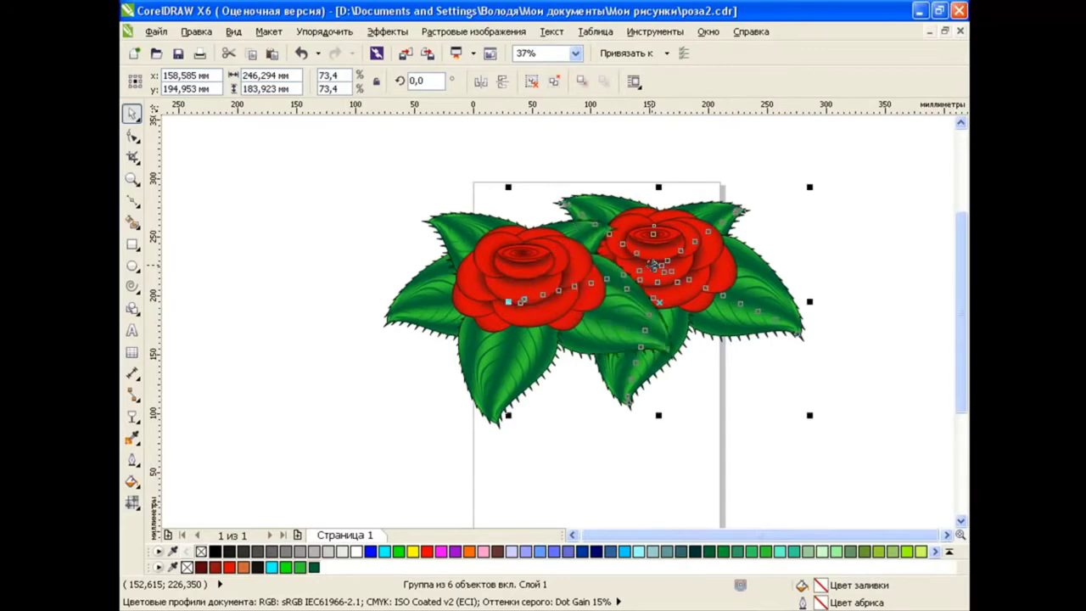
{"action": "left_click", "coordinate": [599, 299]}
{"action": "key", "text": "ctrl+Page_Down"}
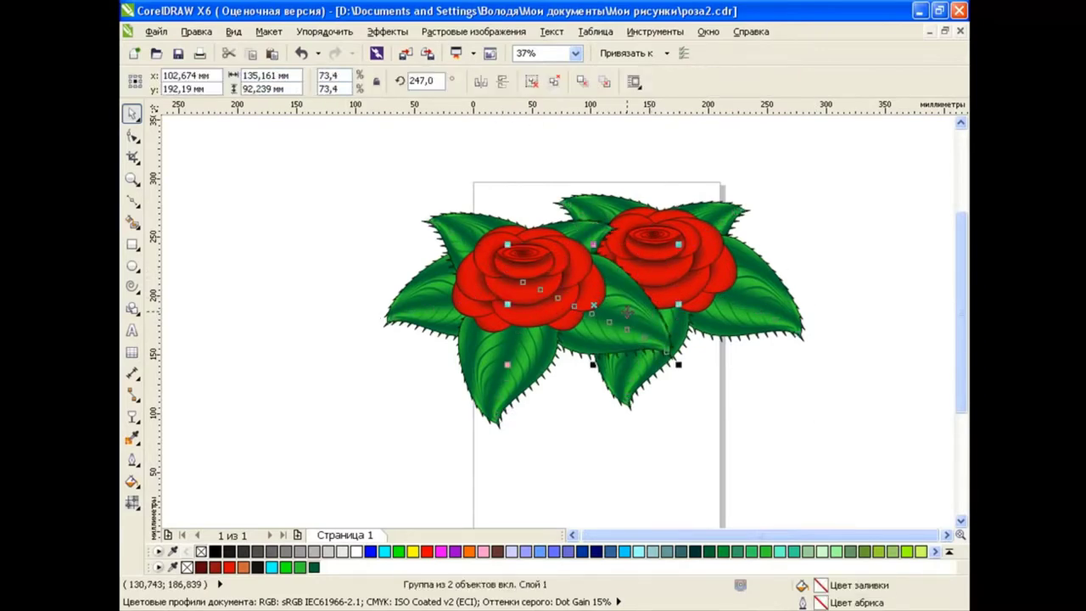
{"action": "left_click", "coordinate": [679, 363]}
Step: Copy a rose into the bouquet's centre and reposition a rose-and-leaves group up and right
{"action": "left_click", "coordinate": [526, 280]}
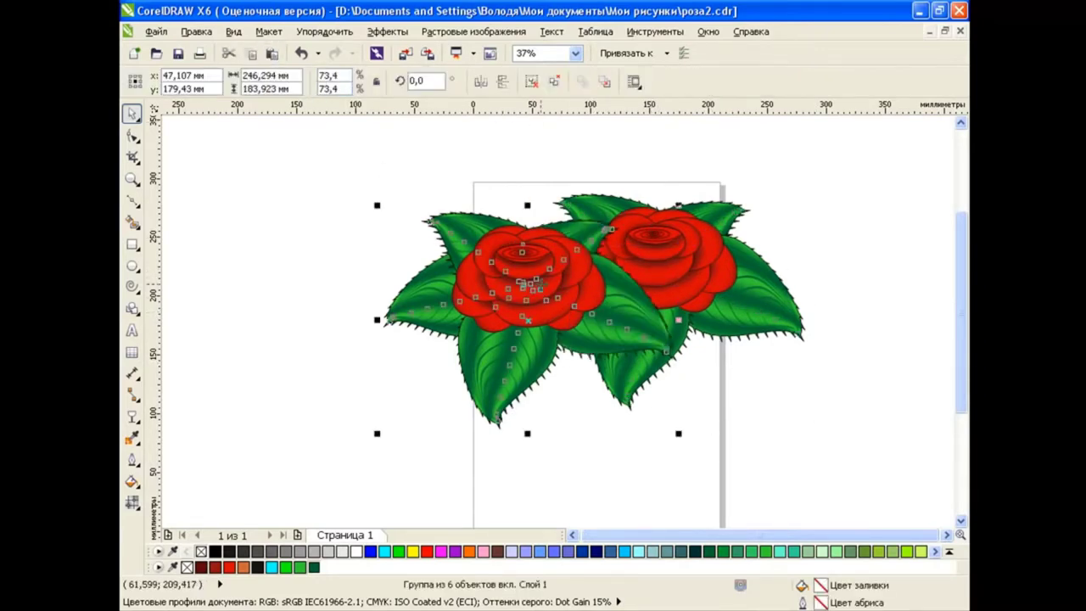
{"action": "left_click_drag", "start_coordinate": [526, 280], "coordinate": [594, 339]}
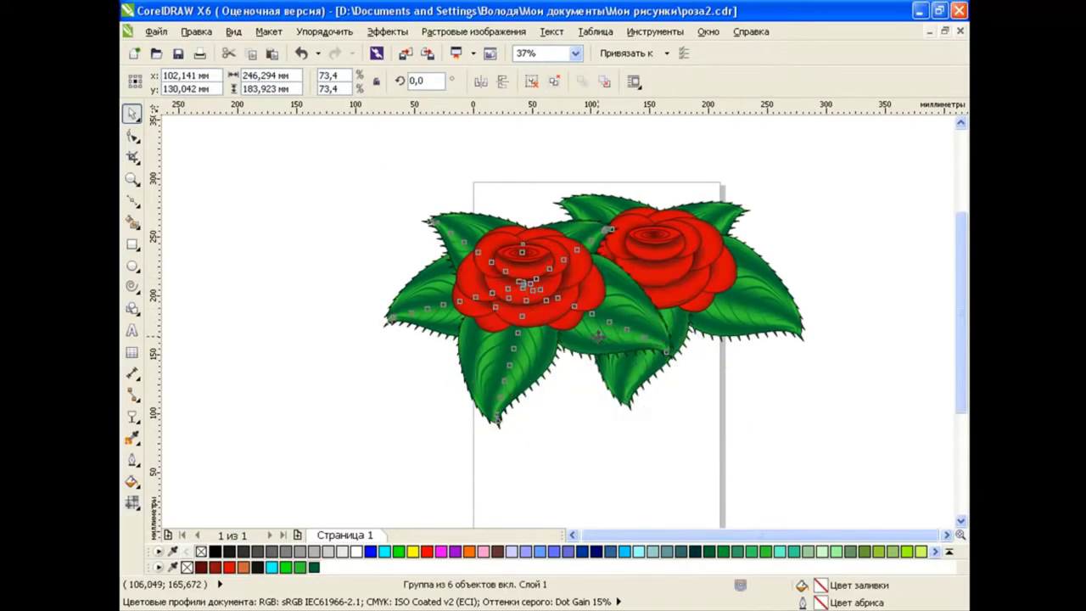
{"action": "left_click", "coordinate": [526, 152]}
{"action": "key", "text": "Escape"}
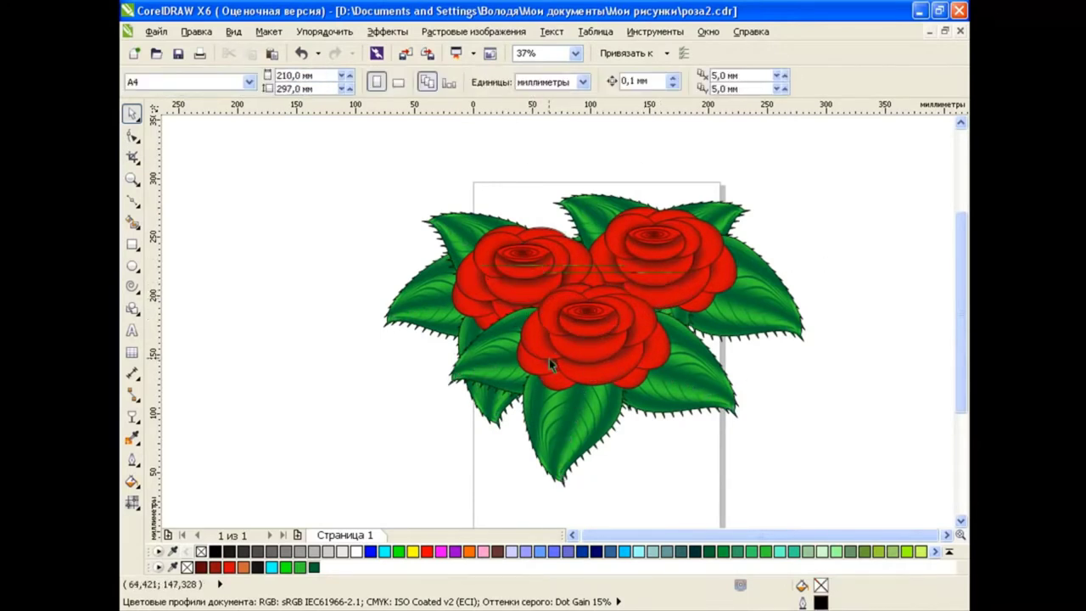
{"action": "key", "text": "ctrl+z"}
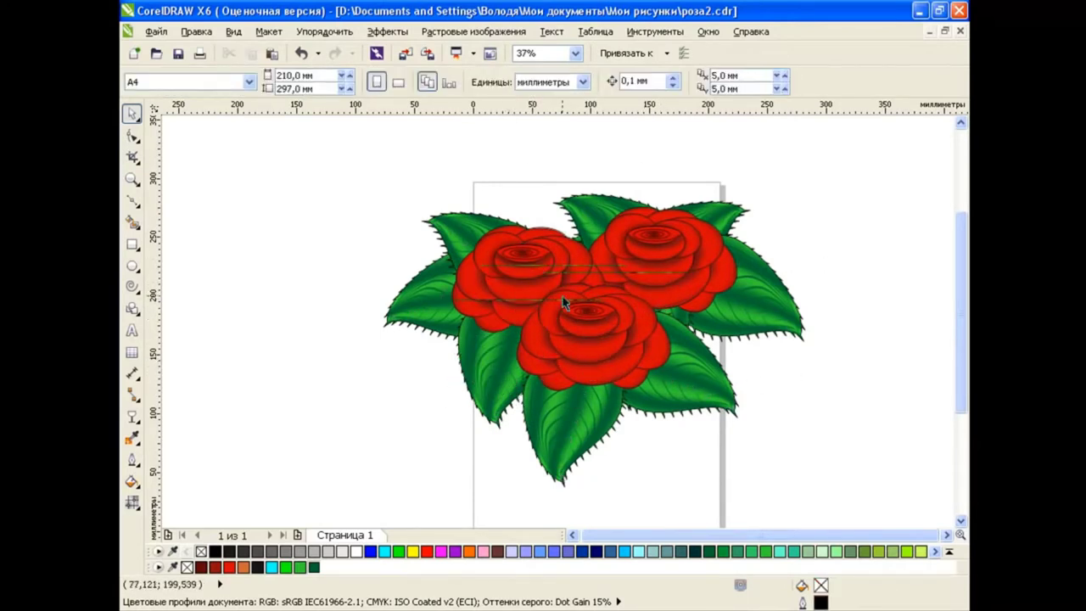
{"action": "scroll", "coordinate": [563, 301], "scroll_direction": "down", "scroll_amount": 1}
{"action": "scroll", "coordinate": [569, 304], "scroll_direction": "up", "scroll_amount": 1}
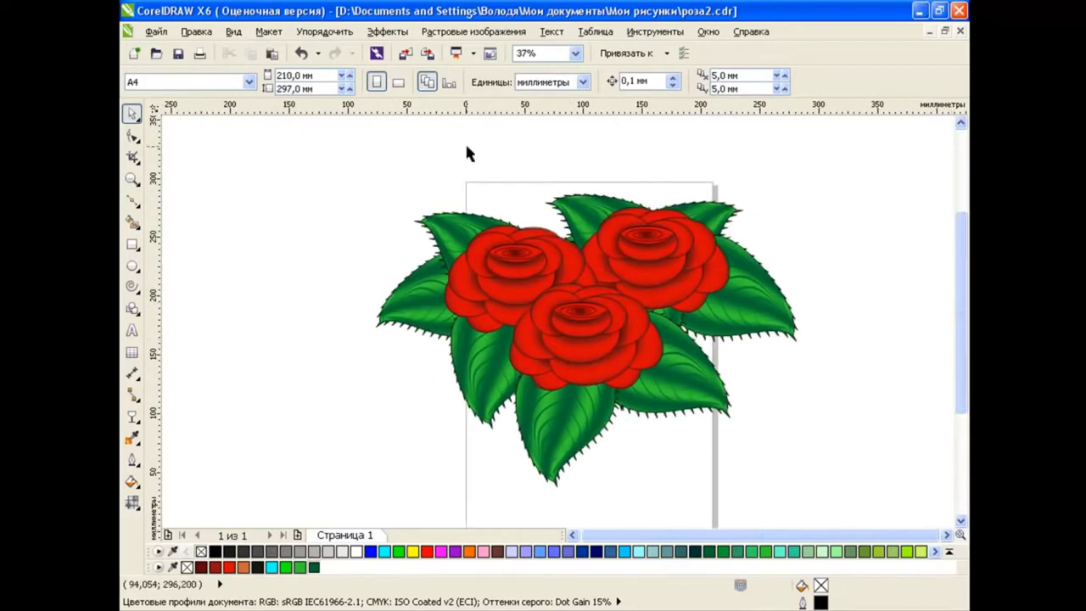
{"action": "left_click_drag", "start_coordinate": [461, 194], "coordinate": [505, 140]}
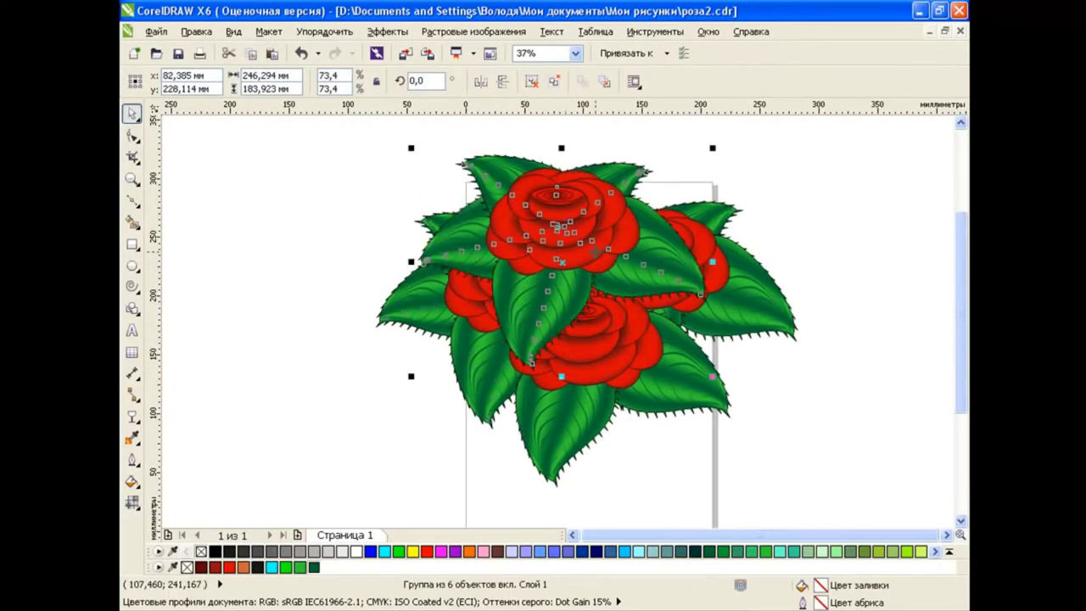
{"action": "key", "text": "ctrl+z"}
{"action": "key", "text": "ctrl+z"}
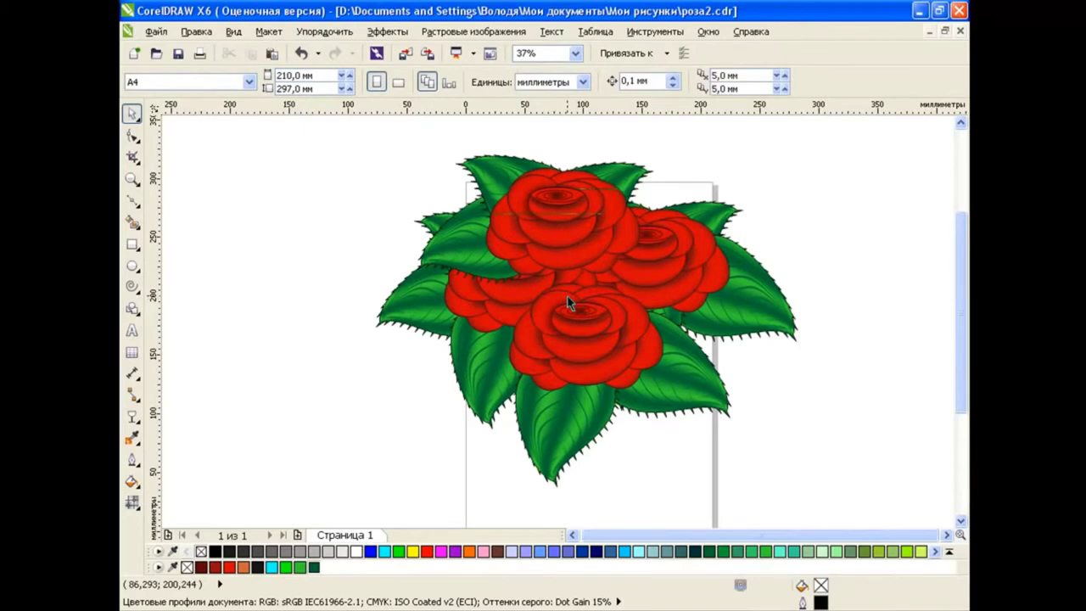
Step: Adjust the top rose's stacking order so it sits in front of the leaf
{"action": "left_click", "coordinate": [576, 246]}
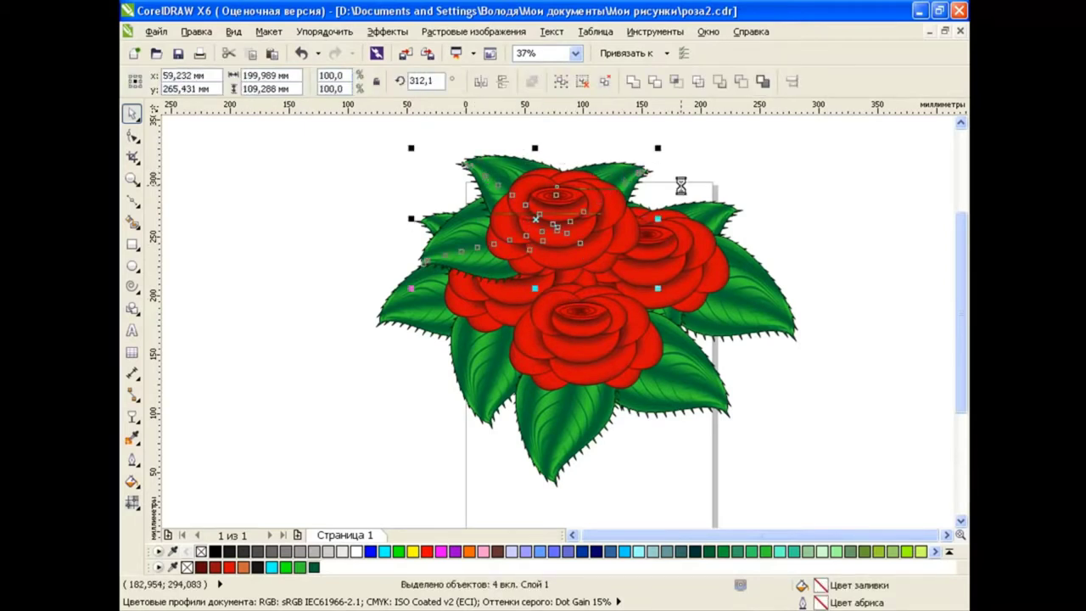
{"action": "key", "text": "ctrl+z"}
{"action": "key", "text": "ctrl+z"}
{"action": "key", "text": "ctrl+z"}
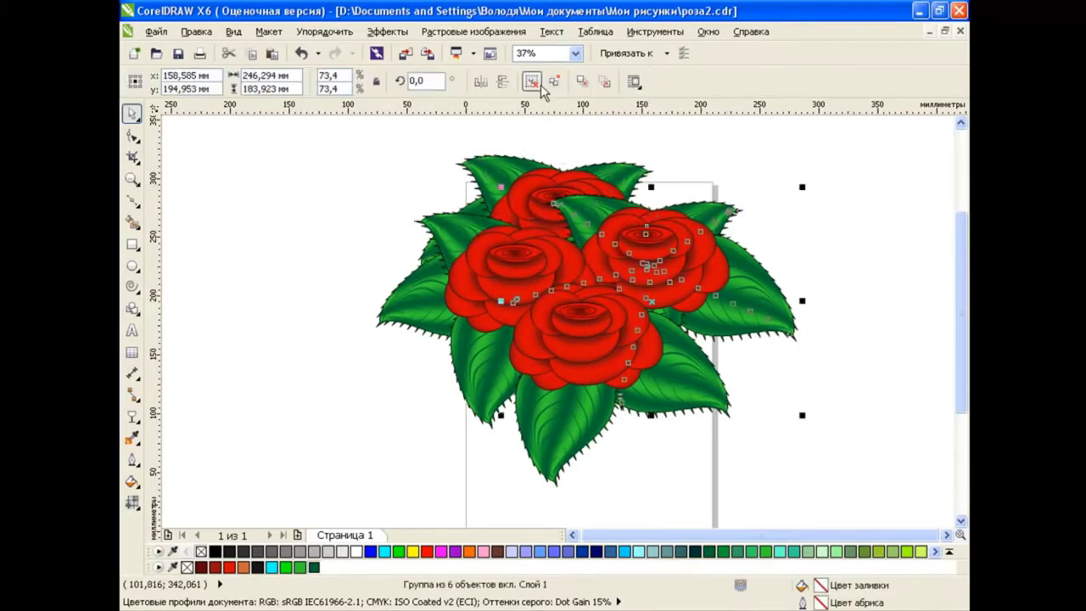
{"action": "key", "text": "ctrl+z"}
{"action": "key", "text": "ctrl+z"}
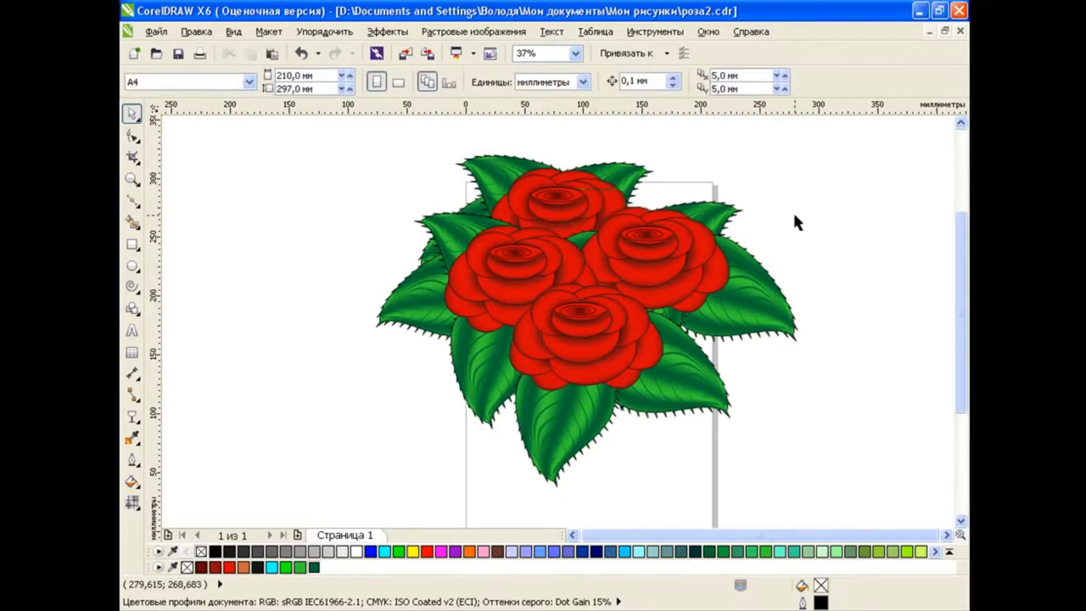
{"action": "key", "text": "ctrl+z"}
{"action": "scroll", "coordinate": [533, 292], "scroll_direction": "down", "scroll_amount": 2}
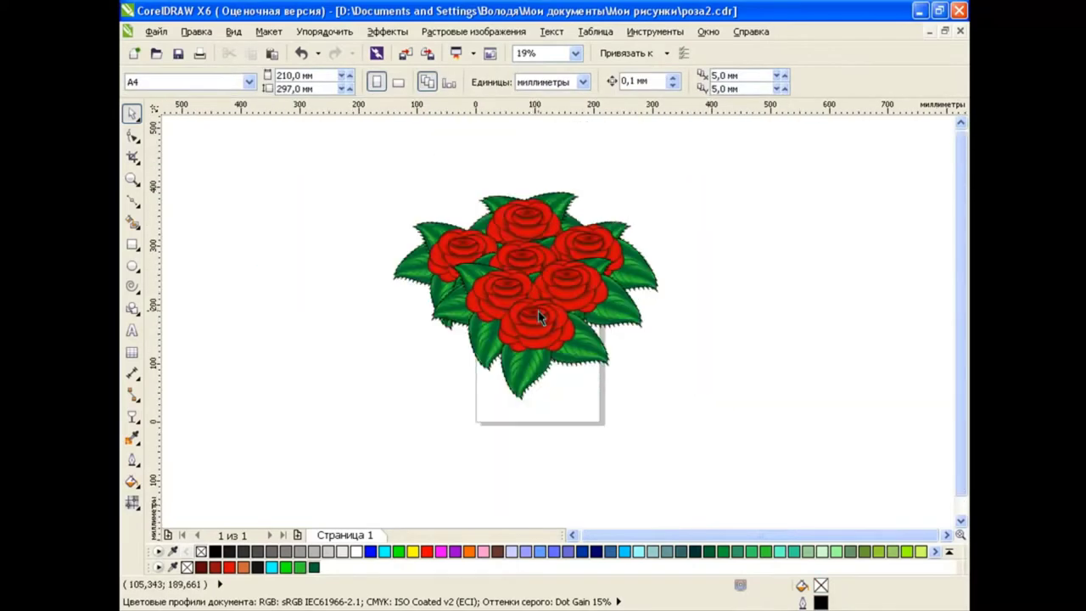
{"action": "scroll", "coordinate": [509, 282], "scroll_direction": "up", "scroll_amount": 2}
{"action": "scroll", "coordinate": [958, 302], "scroll_direction": "up", "scroll_amount": 1}
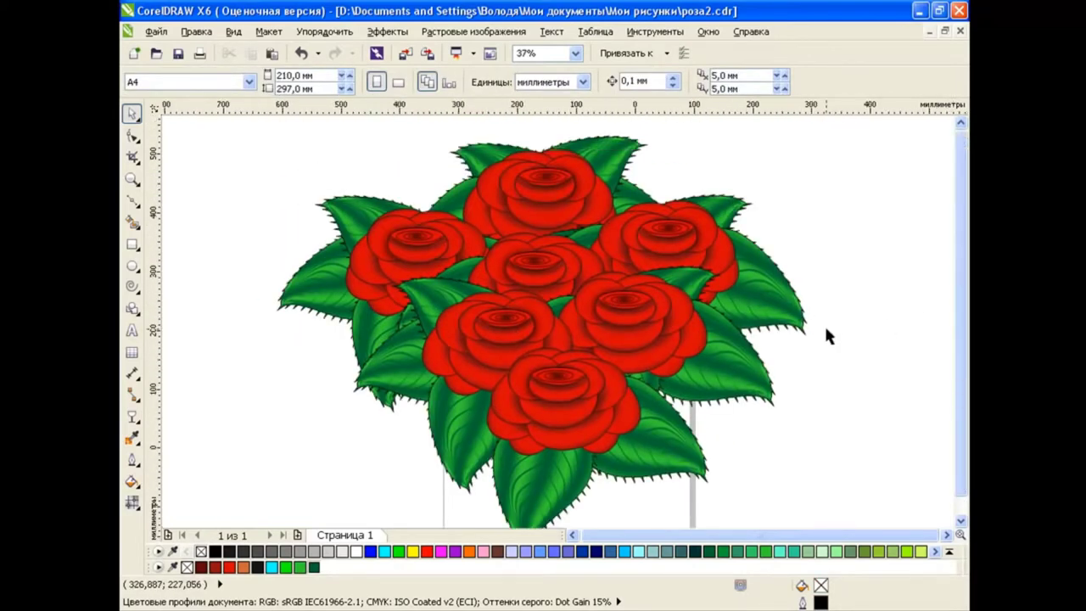
{"action": "scroll", "coordinate": [824, 323], "scroll_direction": "down", "scroll_amount": 2}
Step: Group all 26 bouquet objects together with Ctrl+G
{"action": "left_click_drag", "start_coordinate": [533, 182], "coordinate": [827, 462]}
{"action": "key", "text": "ctrl+g"}
{"action": "scroll", "coordinate": [831, 339], "scroll_direction": "up", "scroll_amount": 2}
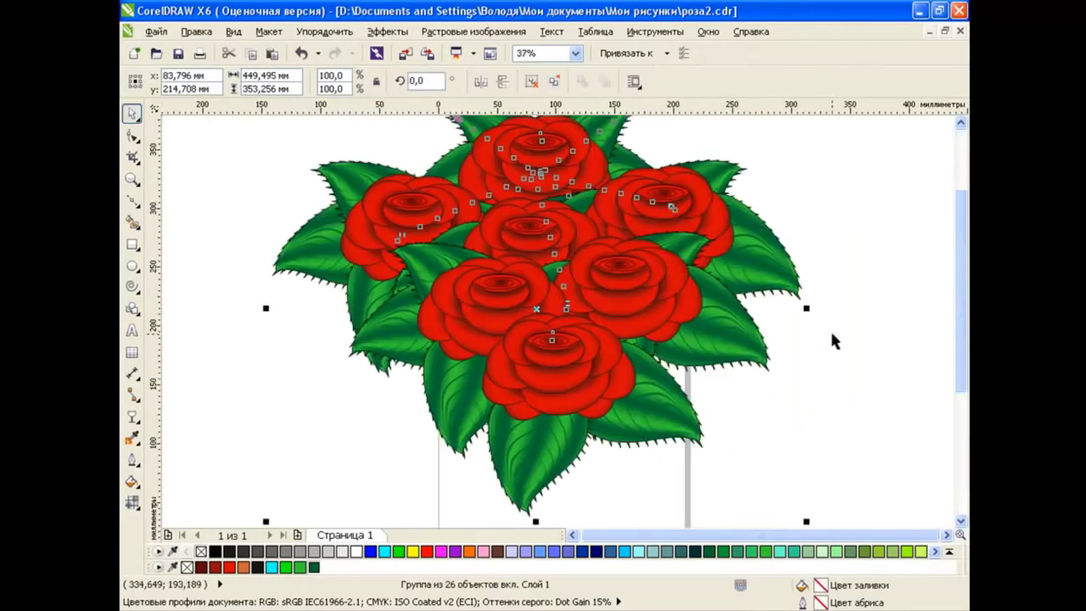
{"action": "left_click", "coordinate": [893, 342]}
{"action": "scroll", "coordinate": [893, 342], "scroll_direction": "down", "scroll_amount": 2}
Step: Draw a tall thin rectangle, convert it to curves, and bend it into a curved stem
{"action": "key", "text": "F6"}
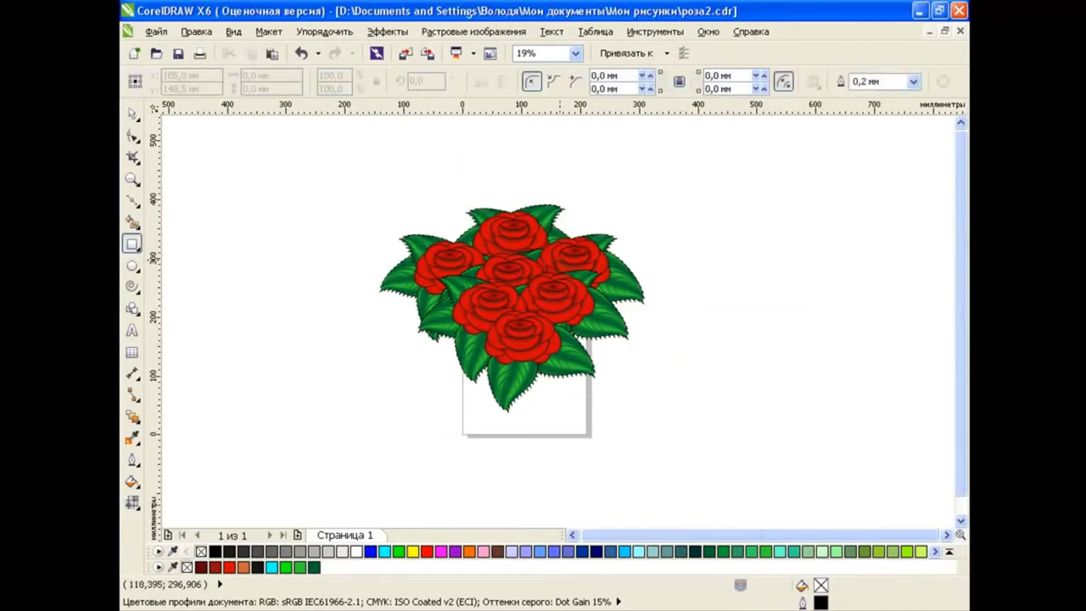
{"action": "mouse_move", "coordinate": [670, 206]}
{"action": "left_mouse_down"}
{"action": "mouse_move", "coordinate": [690, 408]}
{"action": "mouse_move", "coordinate": [679, 475]}
{"action": "left_mouse_up"}
{"action": "key", "text": "ctrl+q"}
{"action": "key", "text": "F10"}
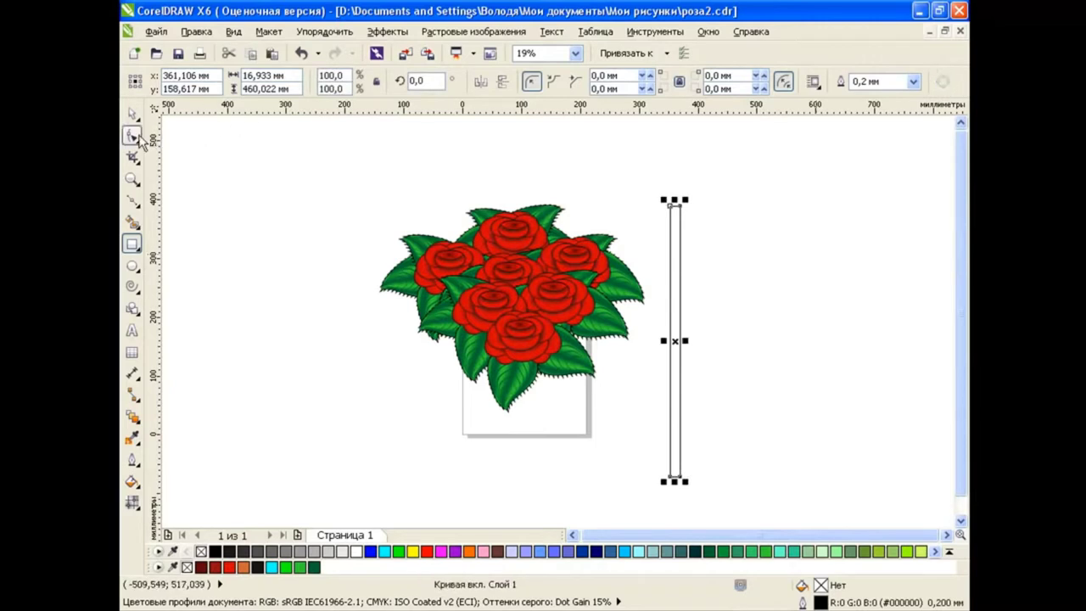
{"action": "left_click_drag", "start_coordinate": [599, 194], "coordinate": [726, 492]}
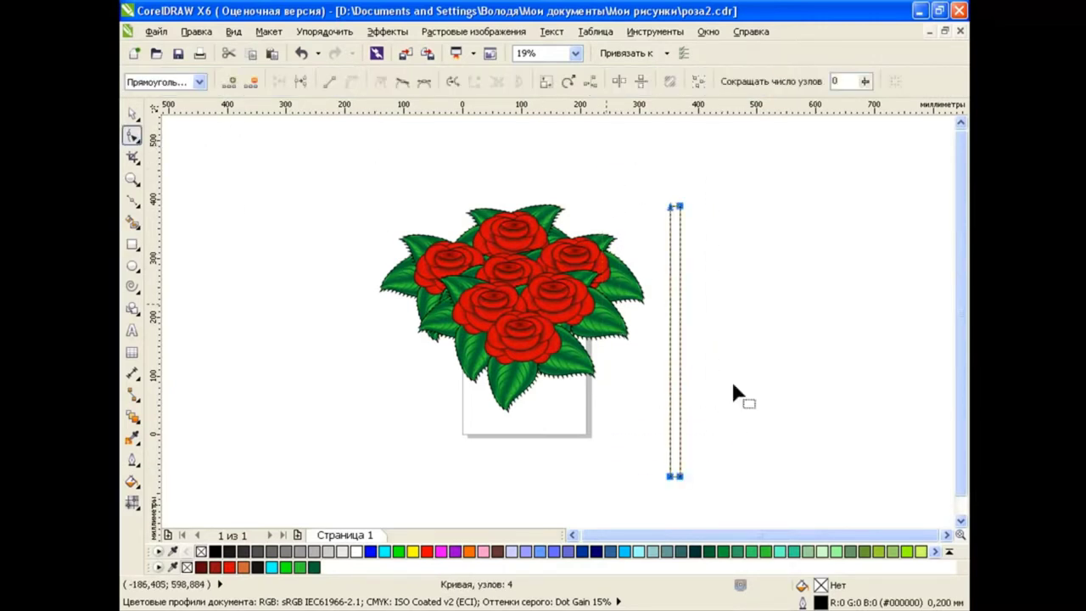
{"action": "mouse_move", "coordinate": [734, 393]}
{"action": "left_mouse_down"}
{"action": "mouse_move", "coordinate": [662, 492]}
{"action": "mouse_move", "coordinate": [617, 472]}
{"action": "left_mouse_up"}
{"action": "left_click", "coordinate": [761, 412]}
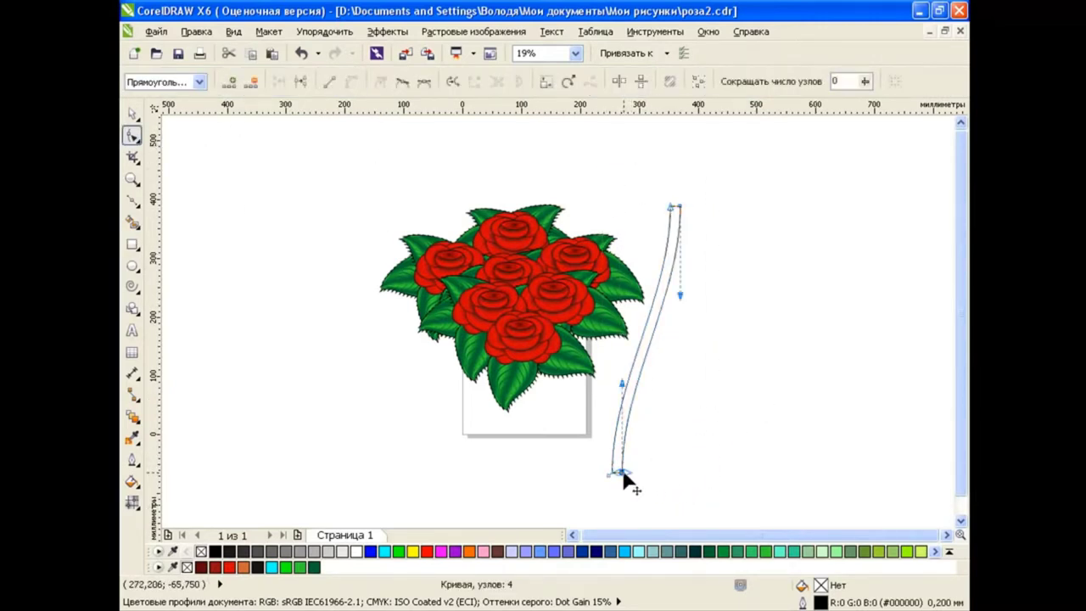
{"action": "left_click", "coordinate": [632, 395]}
{"action": "left_click_drag", "start_coordinate": [628, 381], "coordinate": [684, 397]}
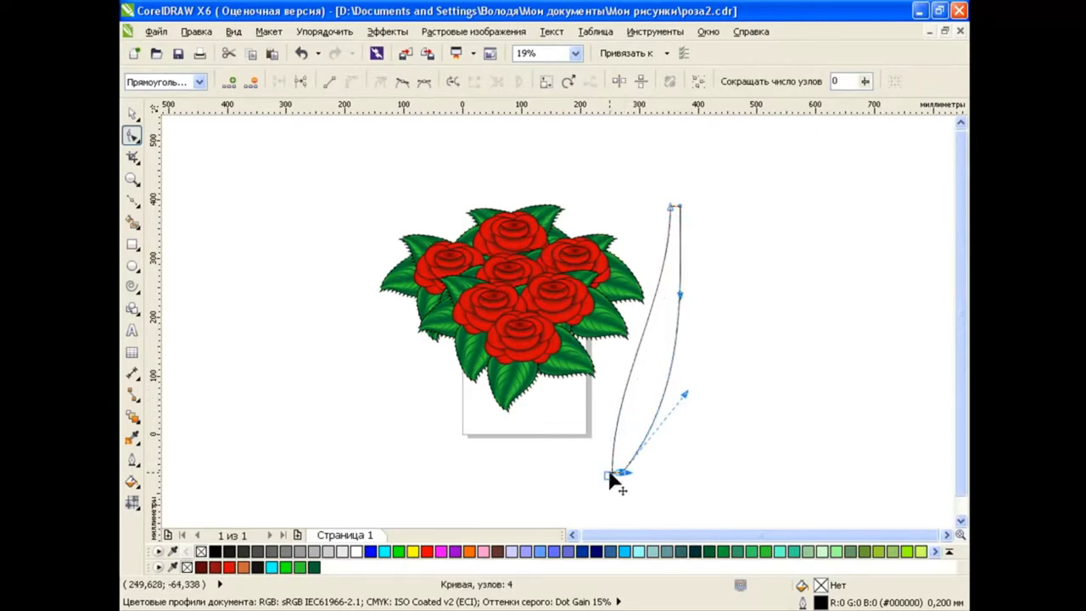
{"action": "left_click_drag", "start_coordinate": [614, 383], "coordinate": [671, 391]}
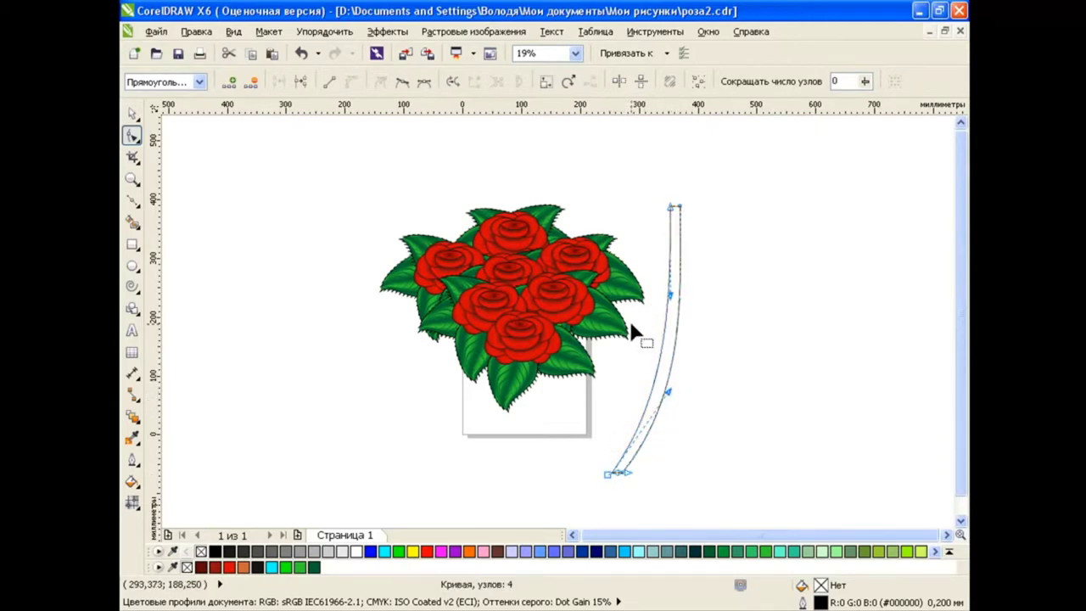
{"action": "key", "text": "space"}
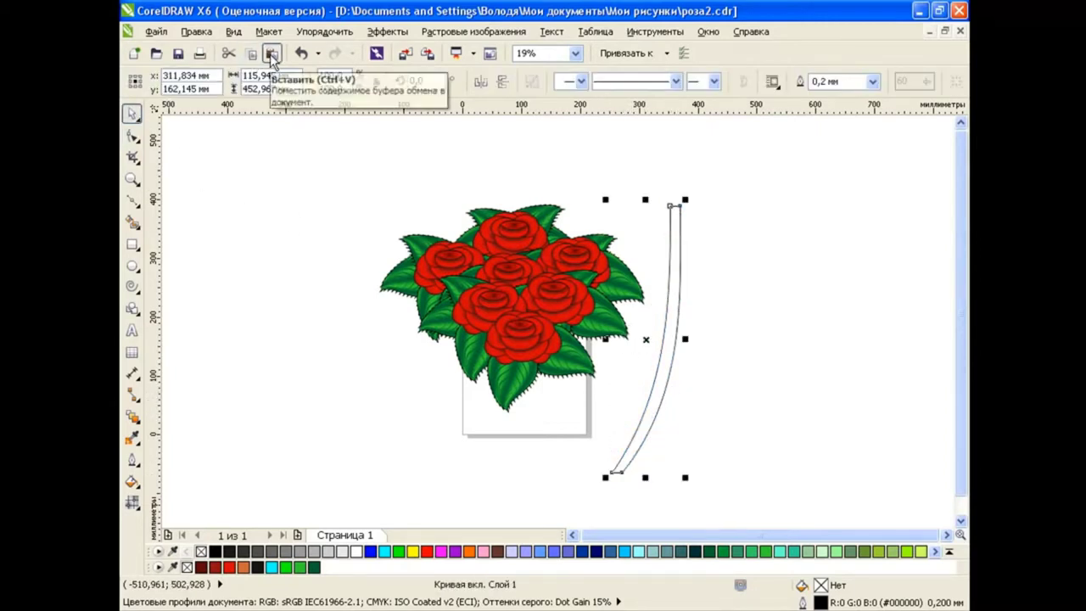
Step: Paste a stem copy further right and reshape it to bend the opposite way
{"action": "left_click", "coordinate": [271, 53]}
{"action": "left_click_drag", "start_coordinate": [645, 340], "coordinate": [793, 339]}
{"action": "left_click", "coordinate": [132, 136]}
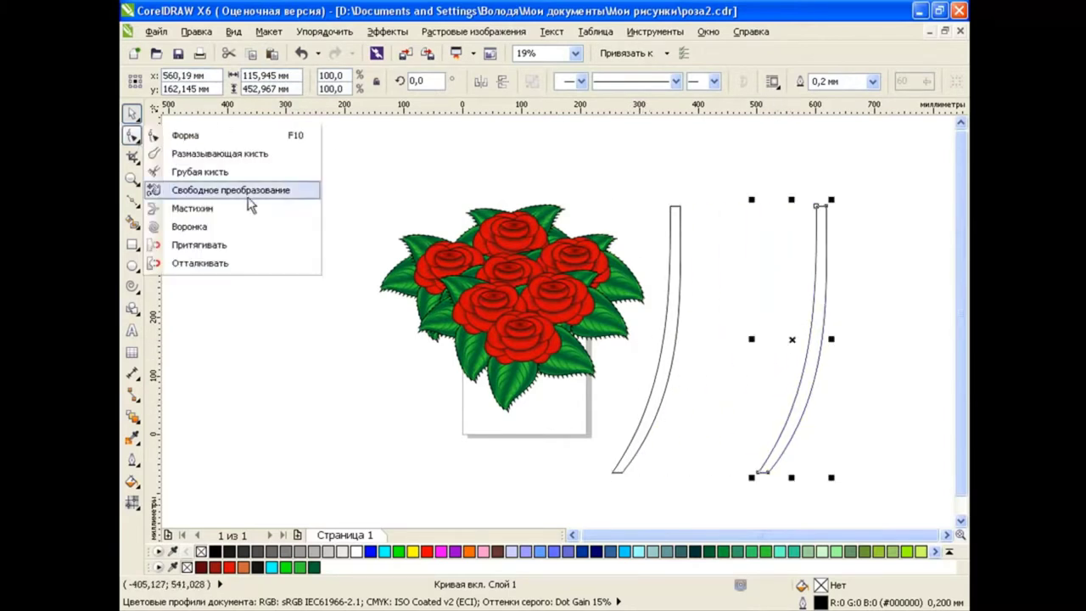
{"action": "left_click", "coordinate": [763, 450]}
{"action": "key", "text": "F10"}
{"action": "mouse_move", "coordinate": [746, 459]}
{"action": "left_mouse_down"}
{"action": "mouse_move", "coordinate": [785, 505]}
{"action": "mouse_move", "coordinate": [882, 473]}
{"action": "mouse_move", "coordinate": [827, 403]}
{"action": "mouse_move", "coordinate": [810, 408]}
{"action": "left_mouse_up"}
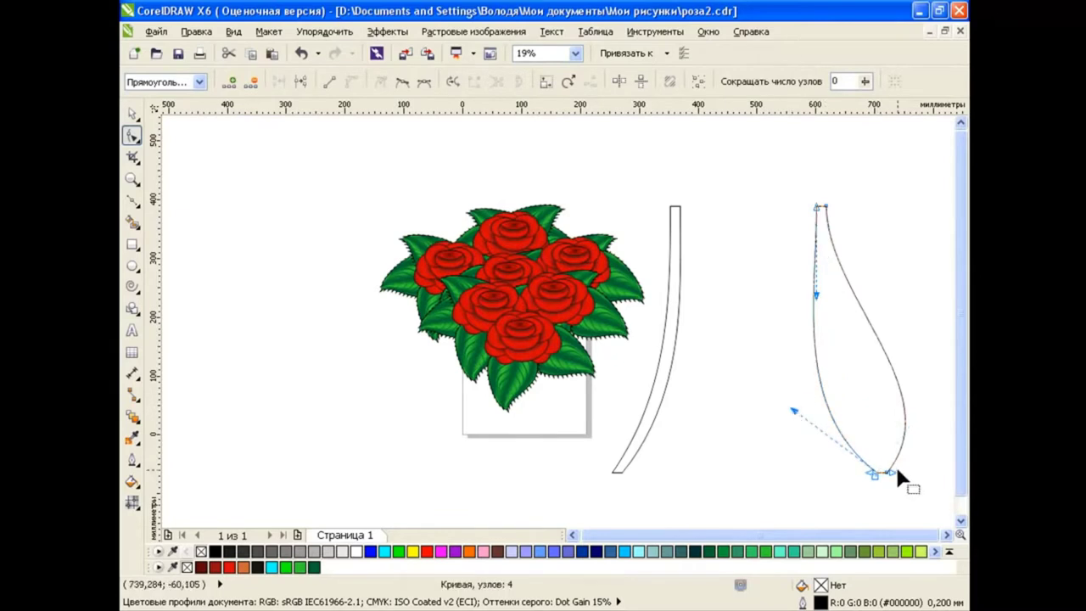
{"action": "left_click_drag", "start_coordinate": [901, 408], "coordinate": [813, 417]}
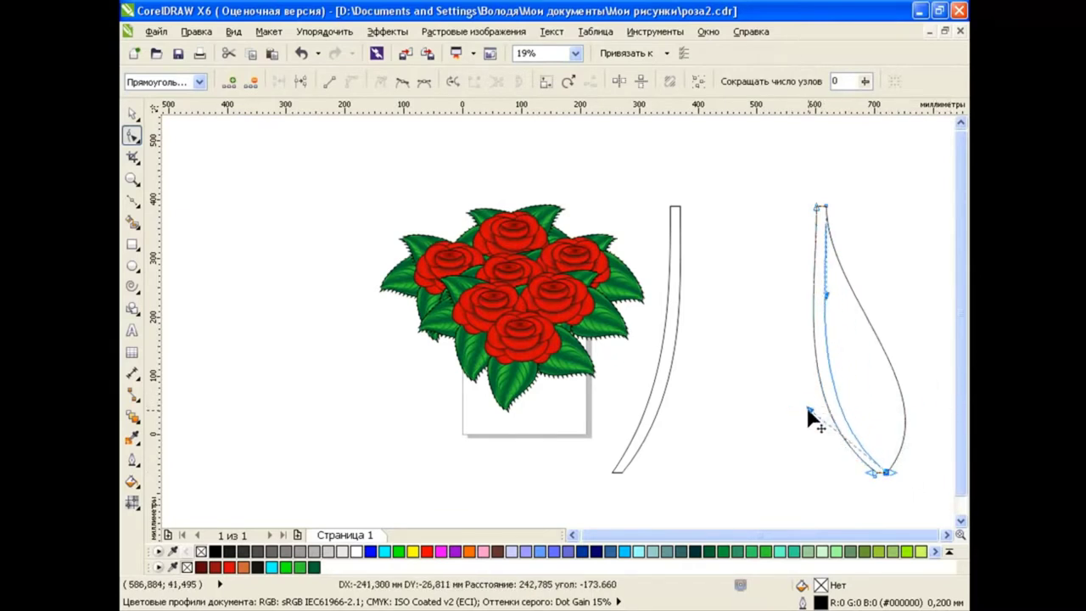
{"action": "key", "text": "space"}
{"action": "left_click", "coordinate": [132, 416]}
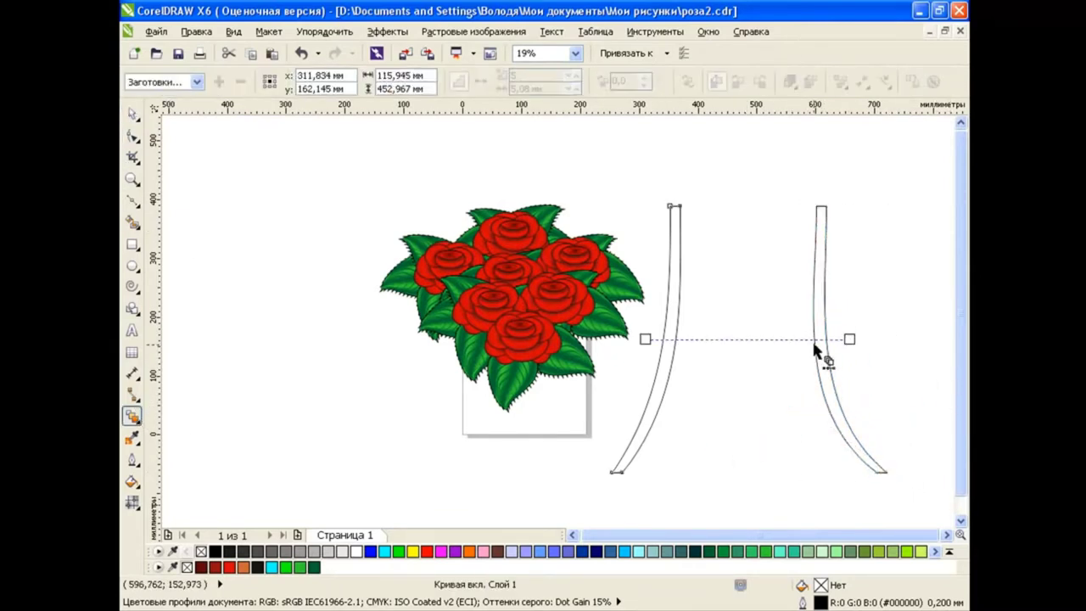
Step: Blend the left stem into the right stem to form a fan of stems
{"action": "left_click_drag", "start_coordinate": [813, 345], "coordinate": [765, 339]}
{"action": "key", "text": "space"}
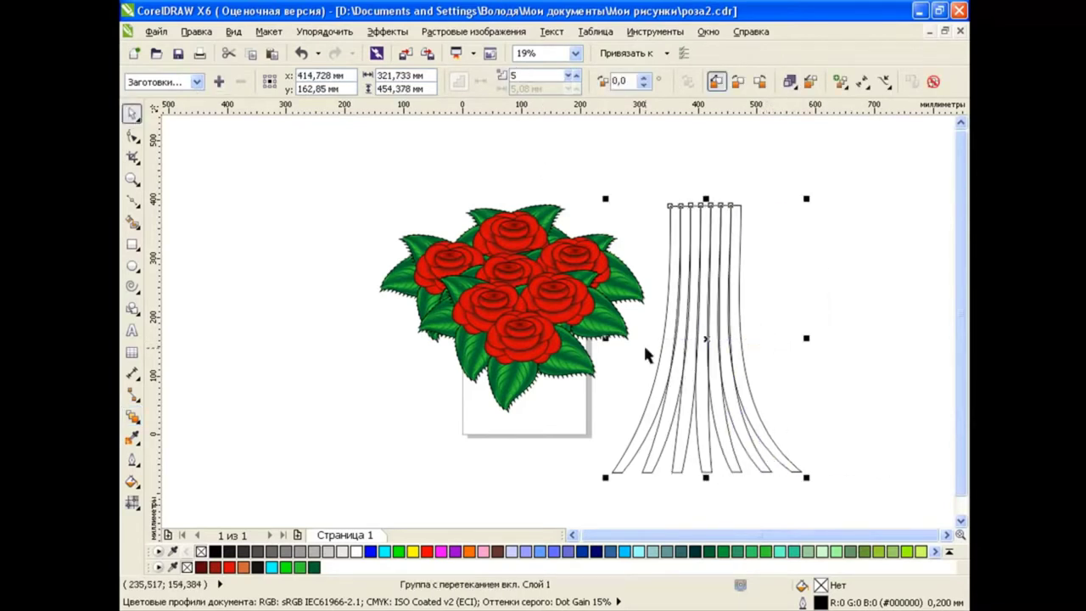
{"action": "left_click", "coordinate": [859, 334]}
{"action": "left_click", "coordinate": [712, 340]}
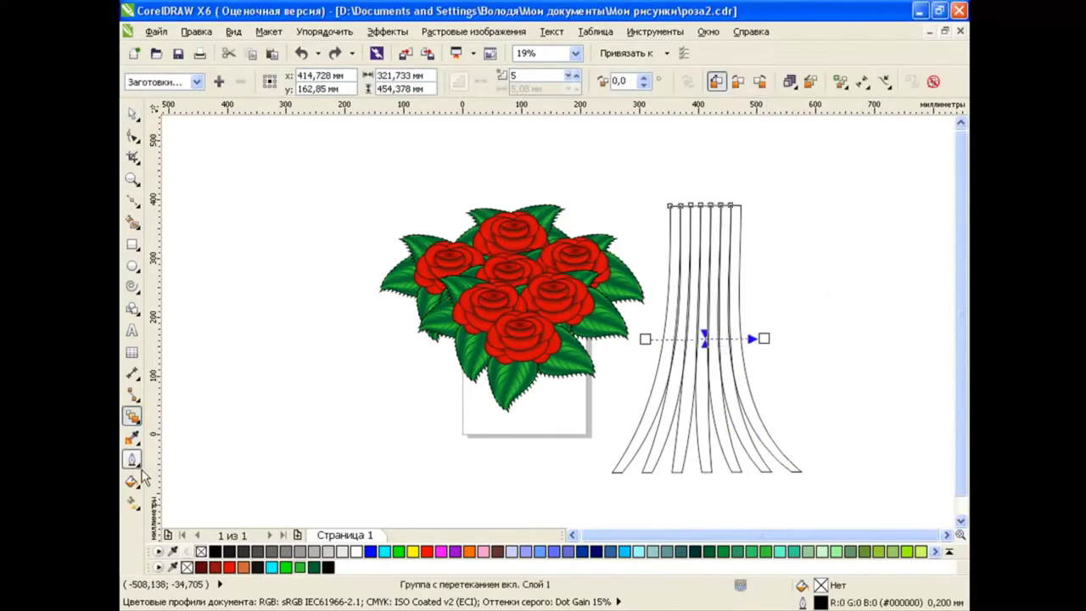
Step: Fill the stem blend with a radial green-to-black fountain fill
{"action": "left_click", "coordinate": [132, 481]}
{"action": "left_click", "coordinate": [179, 481]}
{"action": "left_click", "coordinate": [488, 184]}
{"action": "left_click", "coordinate": [484, 210]}
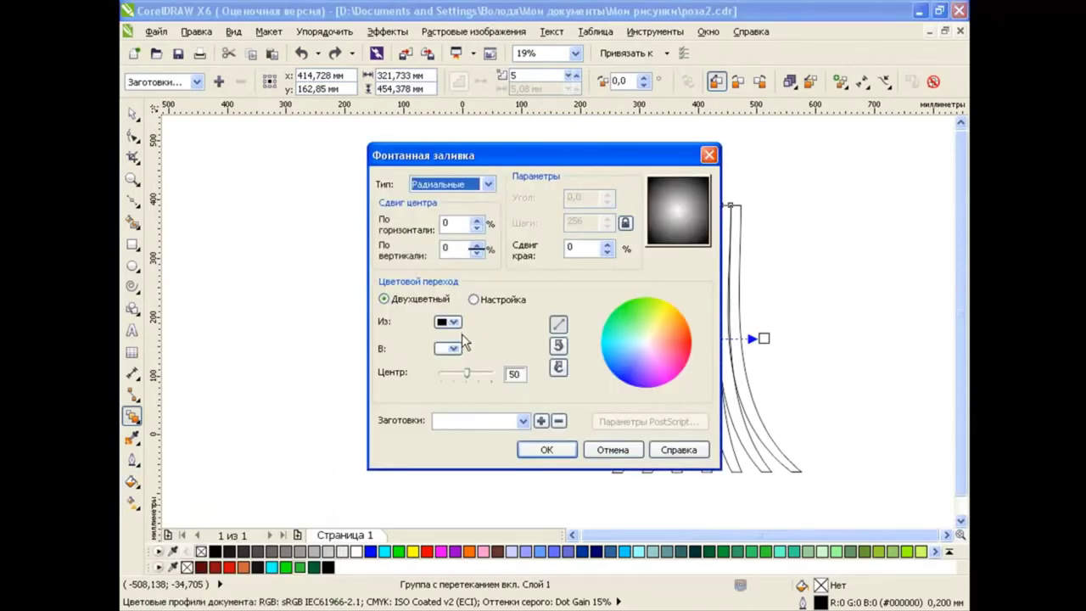
{"action": "left_click", "coordinate": [448, 321]}
{"action": "left_click", "coordinate": [456, 373]}
{"action": "left_click", "coordinate": [448, 348]}
{"action": "left_click", "coordinate": [548, 449]}
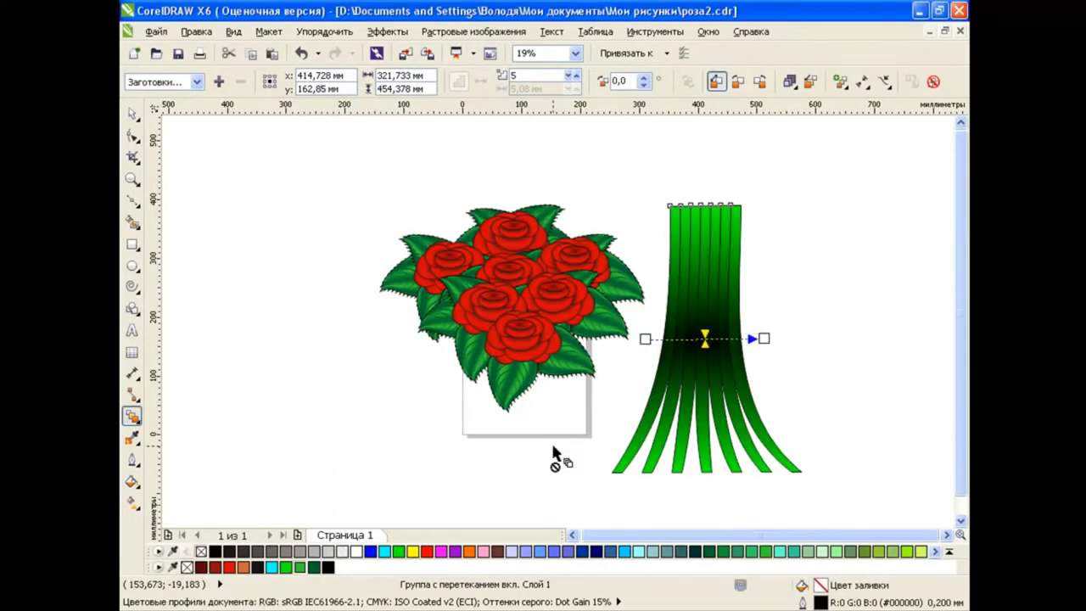
Step: Reposition the radial gradient's centre points on the stems
{"action": "left_click", "coordinate": [131, 503]}
{"action": "left_click_drag", "start_coordinate": [764, 339], "coordinate": [692, 427]}
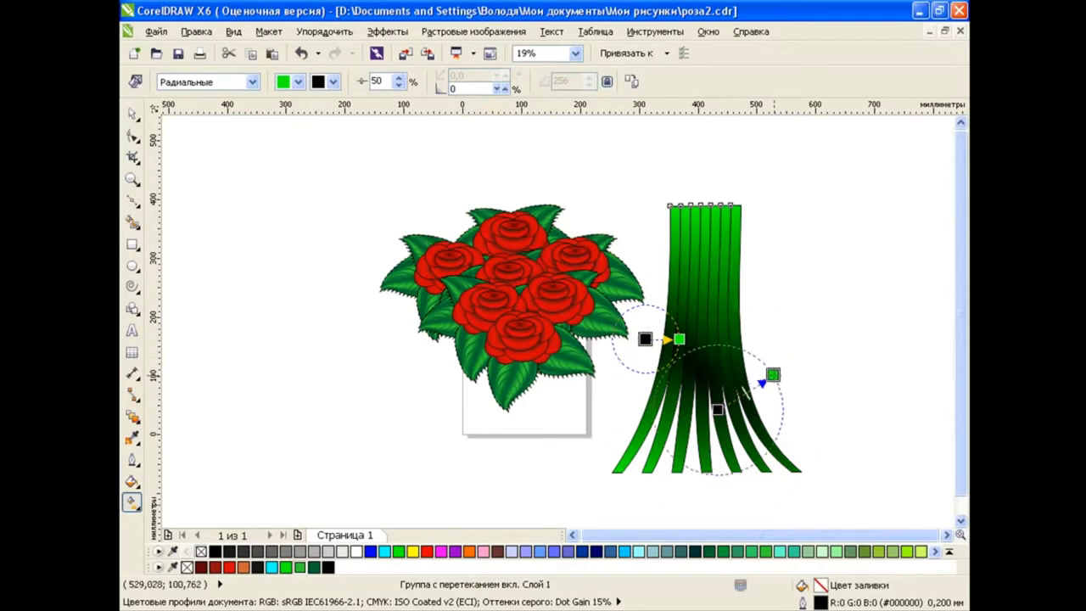
{"action": "mouse_move", "coordinate": [645, 338]}
{"action": "left_mouse_down"}
{"action": "mouse_move", "coordinate": [677, 308]}
{"action": "mouse_move", "coordinate": [613, 311]}
{"action": "mouse_move", "coordinate": [620, 306]}
{"action": "left_mouse_up"}
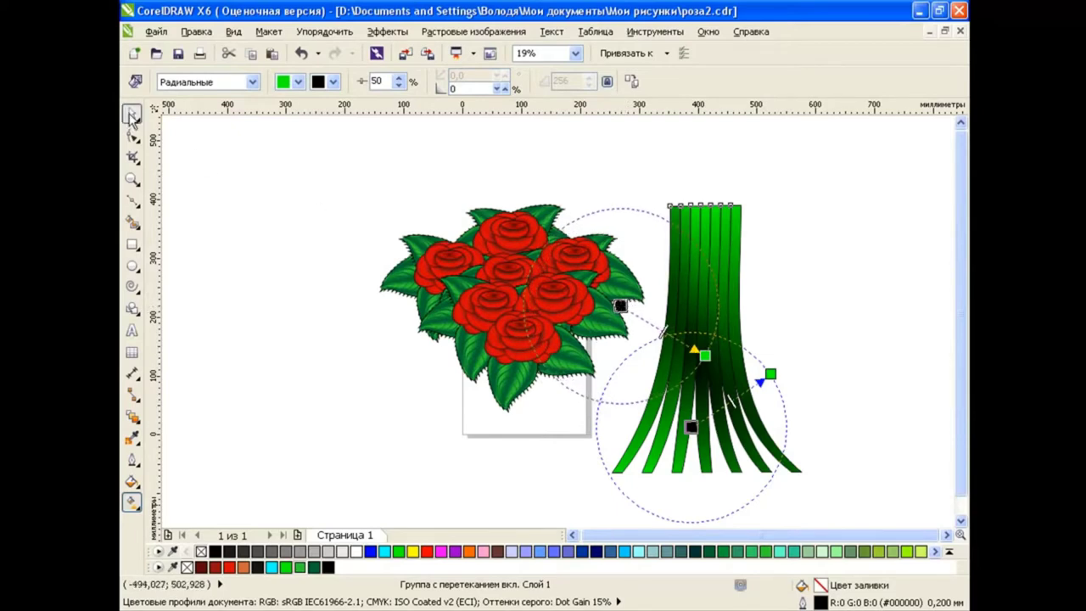
{"action": "left_click", "coordinate": [132, 114]}
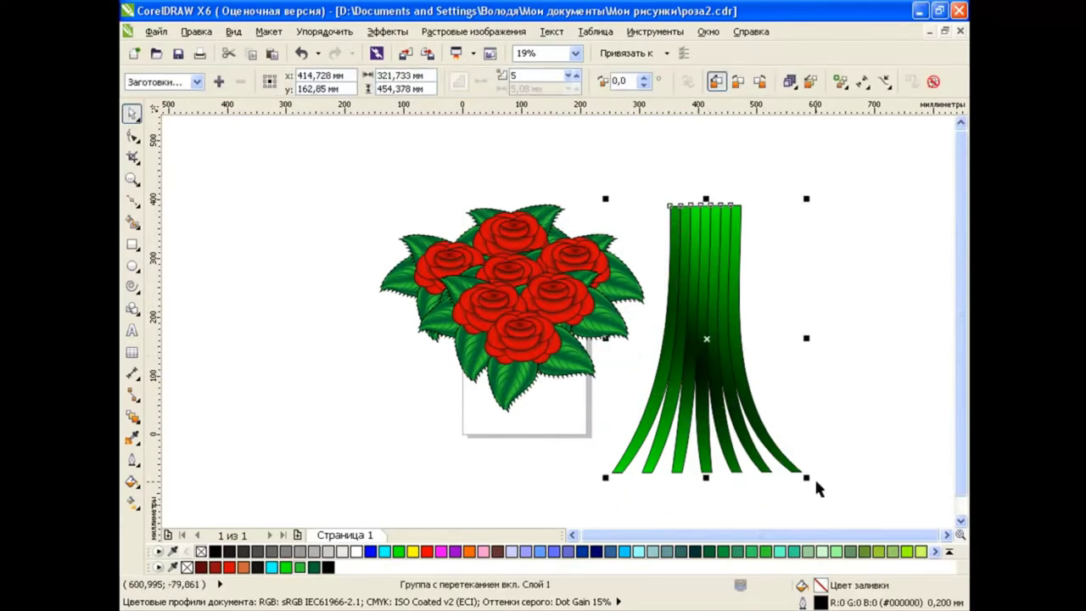
Step: Shrink the stems, tuck them behind the roses at the bouquet's base, and stretch them downward
{"action": "left_click_drag", "start_coordinate": [806, 477], "coordinate": [765, 417]}
{"action": "left_click_drag", "start_coordinate": [731, 347], "coordinate": [543, 392]}
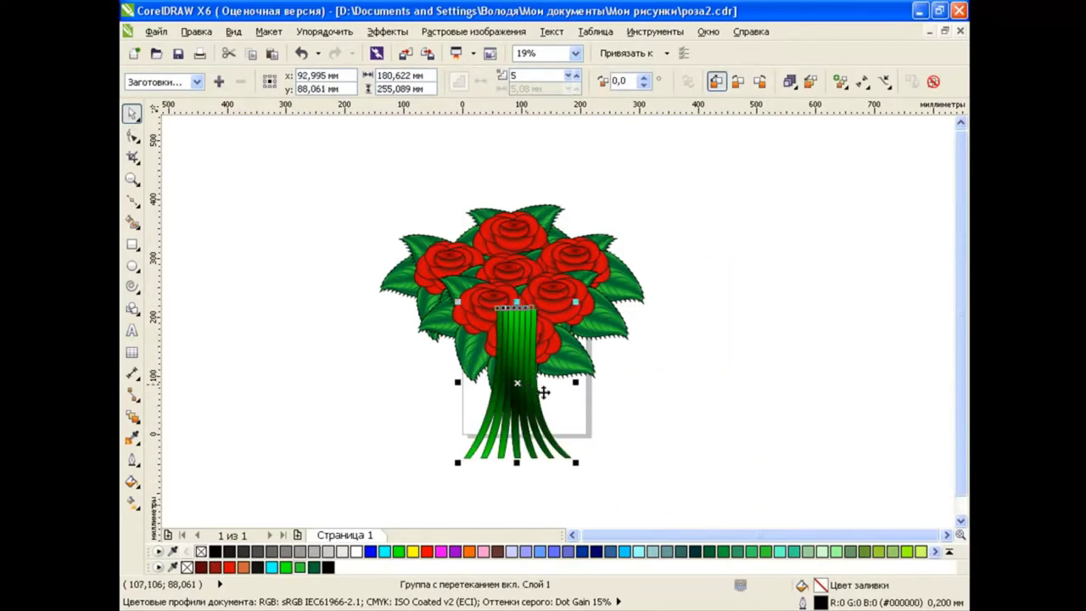
{"action": "left_click", "coordinate": [651, 424]}
{"action": "left_click", "coordinate": [517, 407]}
{"action": "key", "text": "shift+Page_Down"}
{"action": "key", "text": "Escape"}
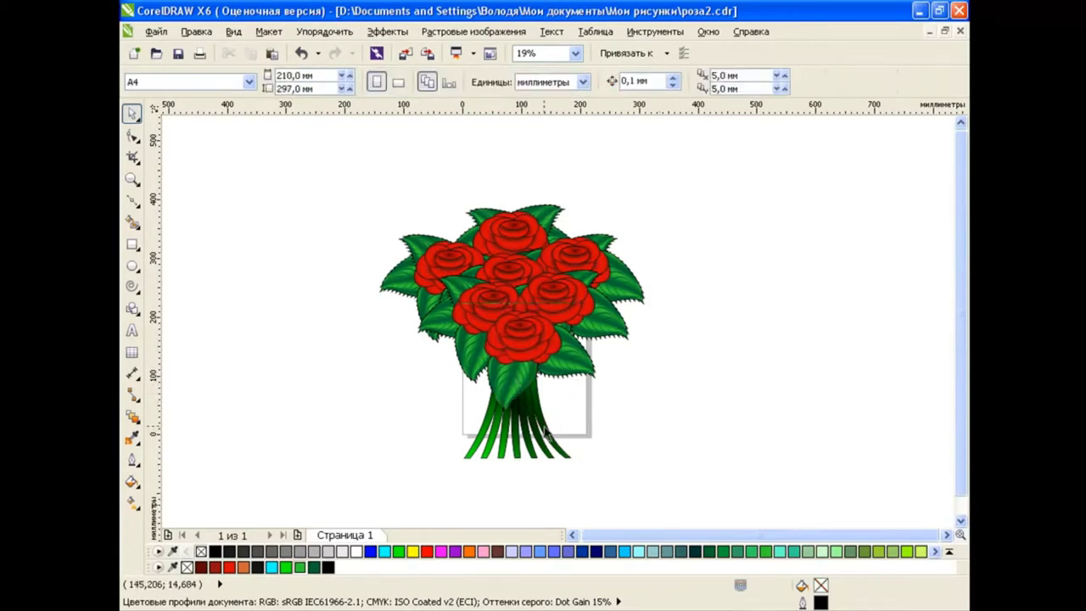
{"action": "left_click", "coordinate": [547, 433]}
{"action": "left_click_drag", "start_coordinate": [518, 458], "coordinate": [519, 499]}
{"action": "left_click", "coordinate": [623, 442]}
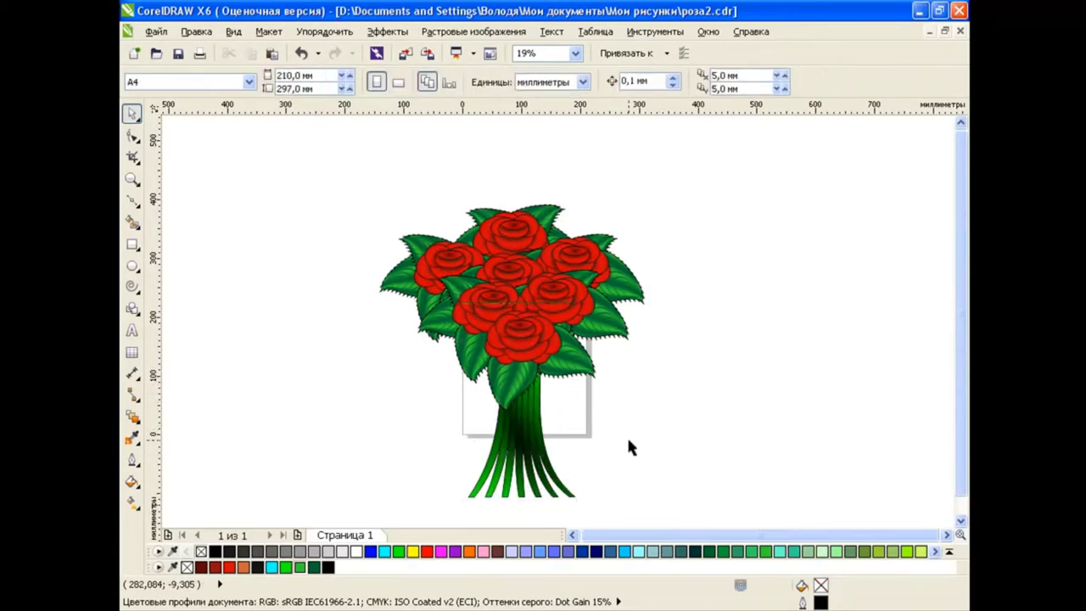
Step: Break the stem blend apart into separate stems with Arrange > Break Apart
{"action": "left_click", "coordinate": [538, 471]}
{"action": "left_click", "coordinate": [324, 31]}
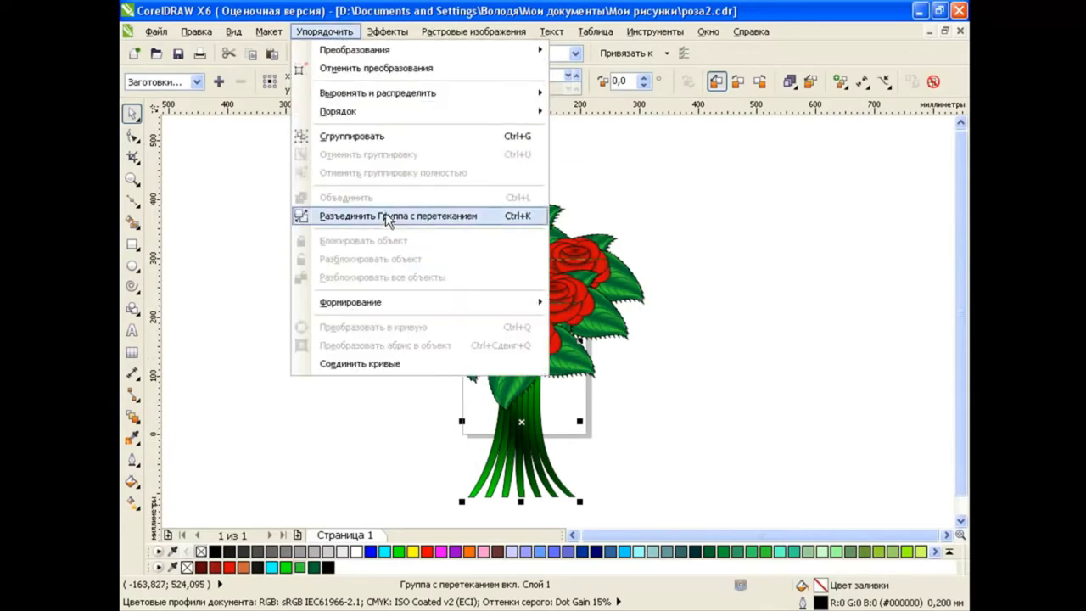
{"action": "left_click", "coordinate": [390, 216]}
{"action": "left_click", "coordinate": [558, 485]}
Step: Reshape the stem tips unevenly: pull the right tip left and lengthen the middle stem
{"action": "scroll", "coordinate": [552, 493], "scroll_direction": "up", "scroll_amount": 2}
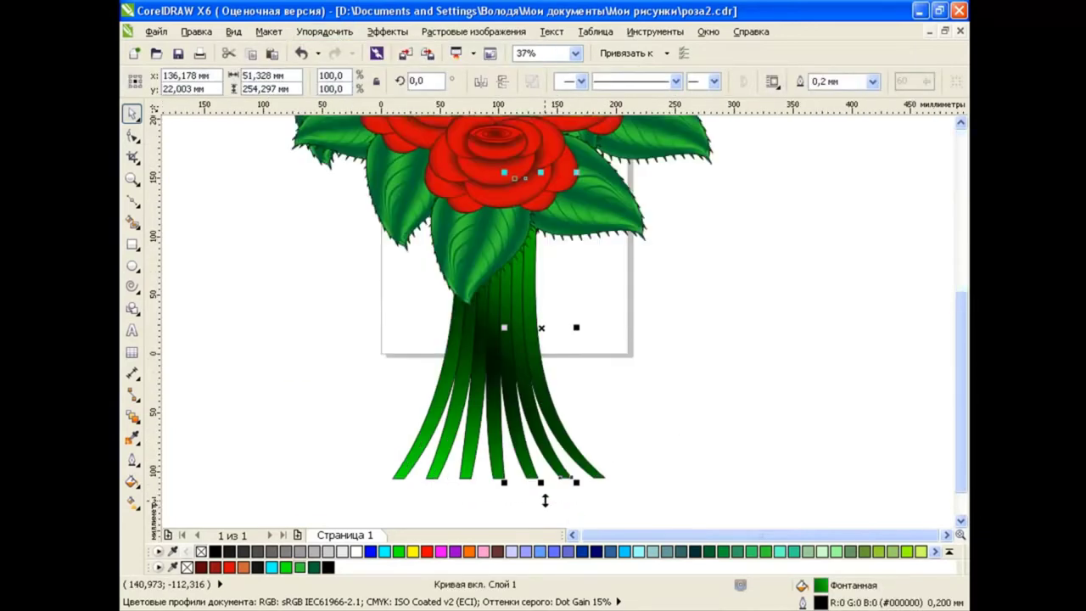
{"action": "left_click", "coordinate": [133, 136]}
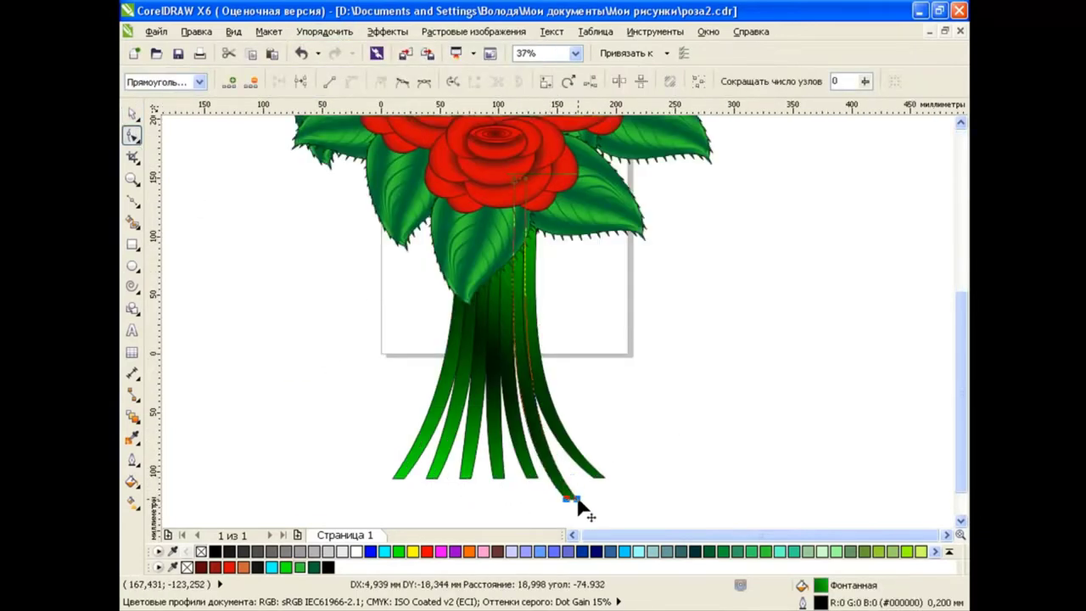
{"action": "mouse_move", "coordinate": [523, 471]}
{"action": "left_mouse_down"}
{"action": "mouse_move", "coordinate": [547, 501]}
{"action": "mouse_move", "coordinate": [538, 477]}
{"action": "left_mouse_up"}
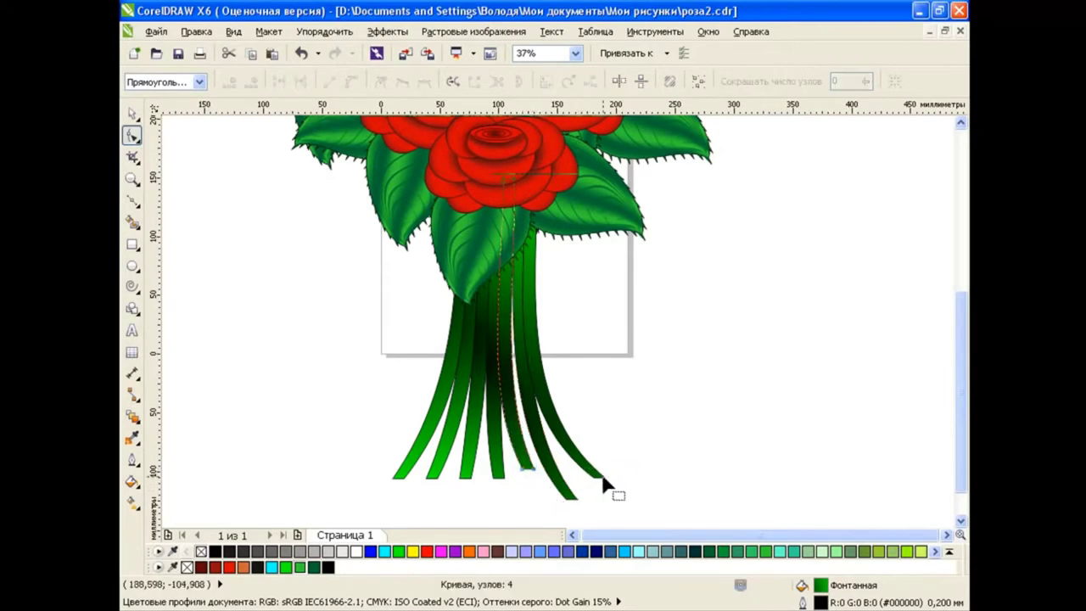
{"action": "left_click_drag", "start_coordinate": [613, 479], "coordinate": [589, 480]}
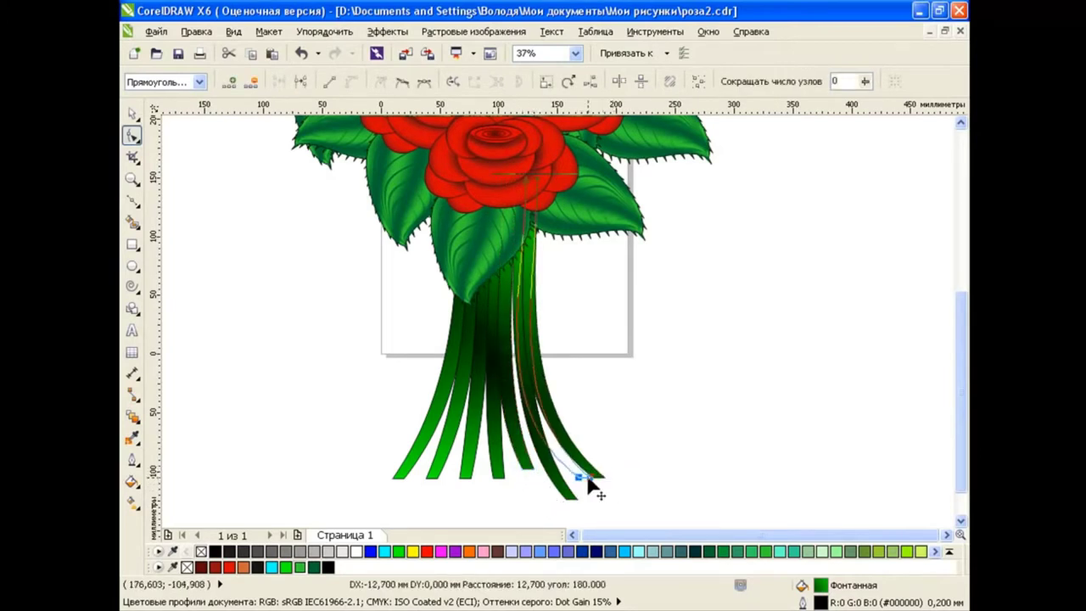
{"action": "left_click", "coordinate": [497, 478]}
{"action": "mouse_move", "coordinate": [497, 478]}
{"action": "left_mouse_down"}
{"action": "mouse_move", "coordinate": [465, 465]}
{"action": "mouse_move", "coordinate": [433, 495]}
{"action": "left_mouse_up"}
{"action": "left_click", "coordinate": [431, 478]}
{"action": "key", "text": "space"}
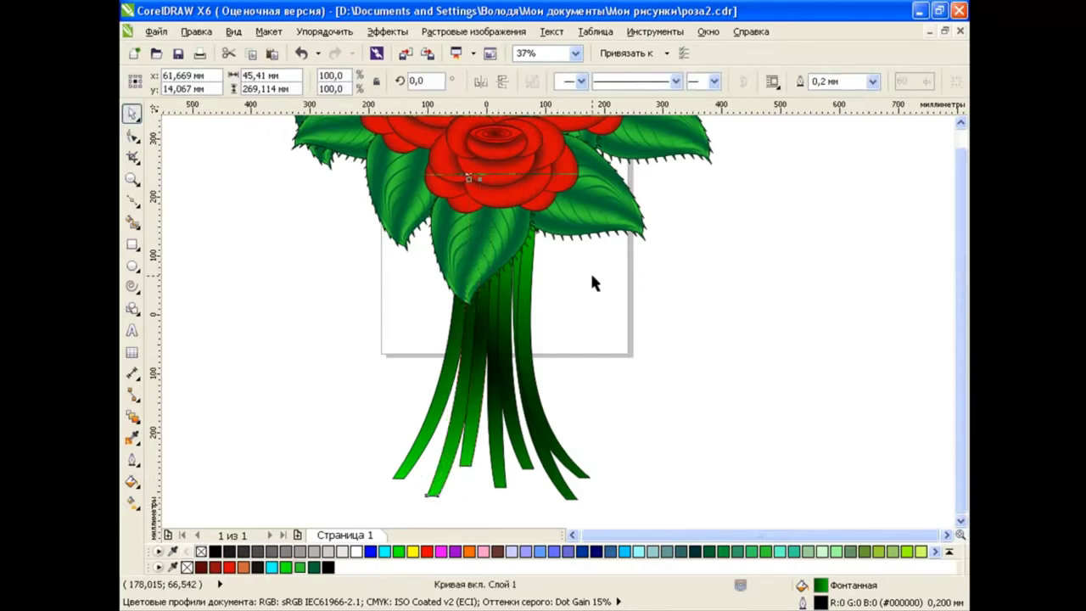
{"action": "scroll", "coordinate": [590, 271], "scroll_direction": "down", "scroll_amount": 2}
{"action": "scroll", "coordinate": [873, 358], "scroll_direction": "up", "scroll_amount": 2}
{"action": "left_click", "coordinate": [735, 389]}
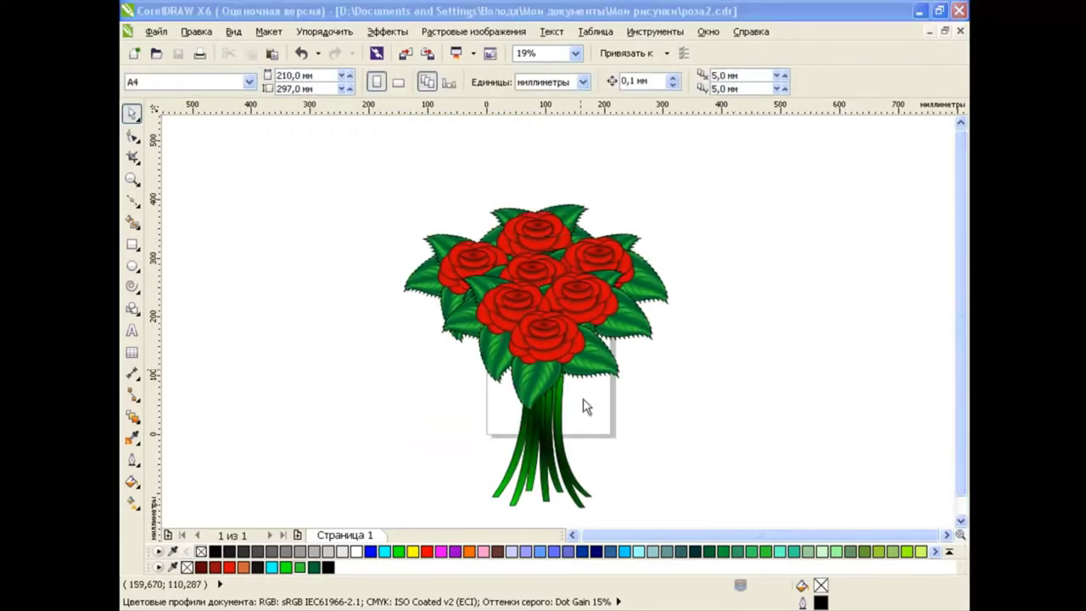
{"action": "scroll", "coordinate": [553, 462], "scroll_direction": "up", "scroll_amount": 2}
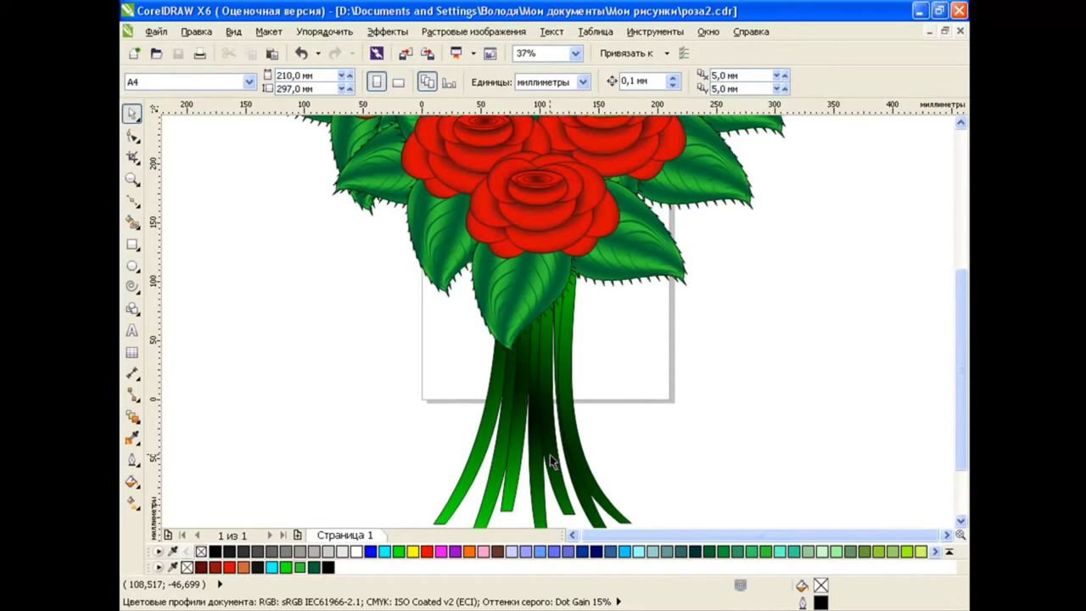
{"action": "key", "text": "F6"}
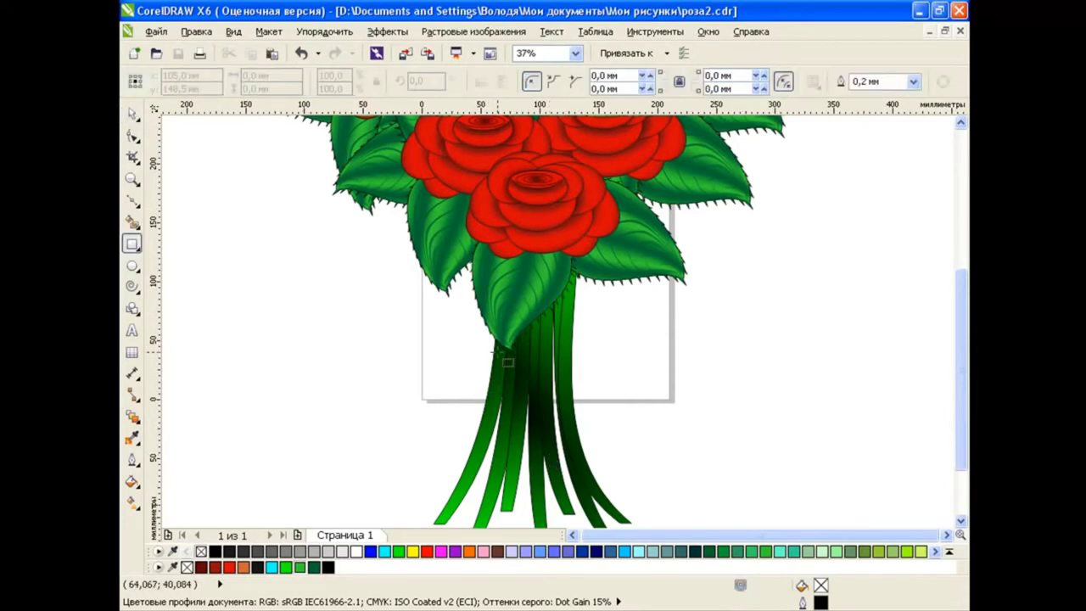
Step: Draw a rectangle across the stems below the leaves and bend its edges into a curved band
{"action": "left_click_drag", "start_coordinate": [494, 352], "coordinate": [571, 386]}
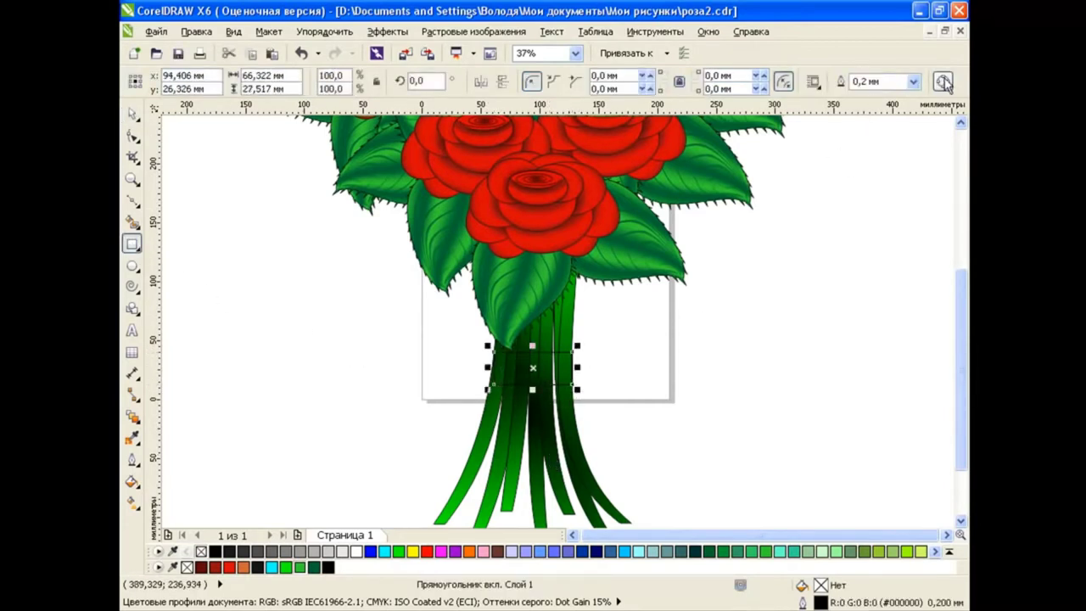
{"action": "key", "text": "ctrl+q"}
{"action": "key", "text": "F10"}
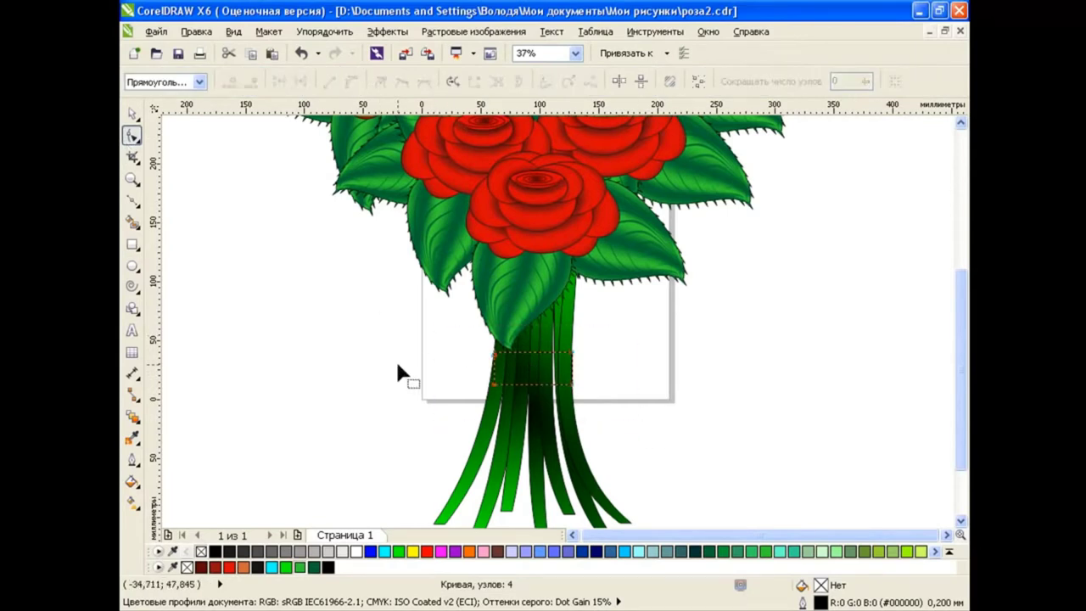
{"action": "left_click_drag", "start_coordinate": [500, 384], "coordinate": [533, 396]}
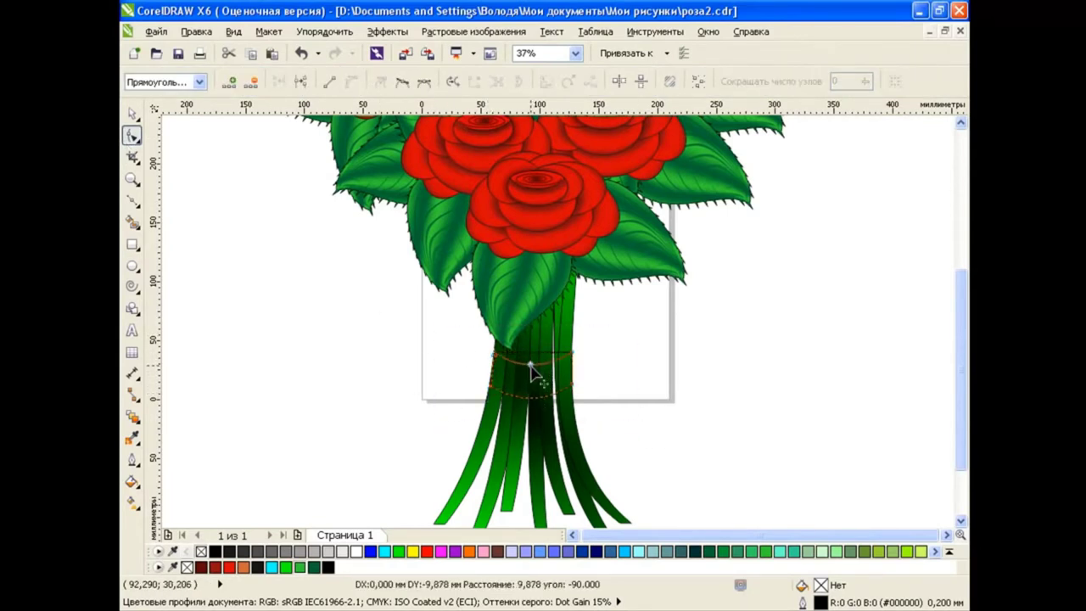
{"action": "left_click_drag", "start_coordinate": [531, 353], "coordinate": [530, 396]}
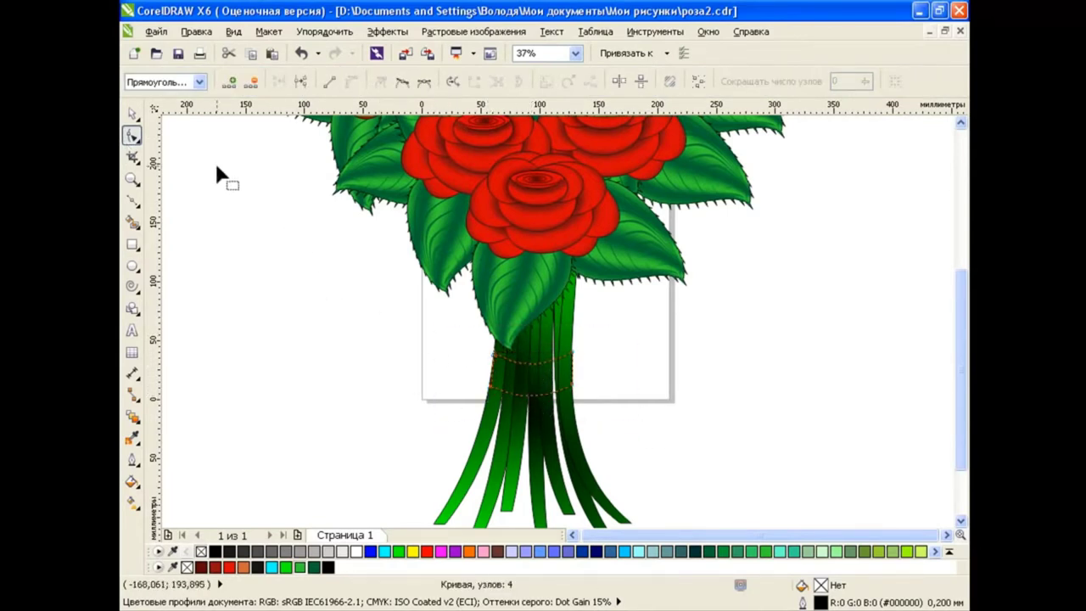
{"action": "key", "text": "space"}
Step: Select the band and browse the Fountain Fill presets list
{"action": "left_click", "coordinate": [347, 371]}
{"action": "left_click", "coordinate": [532, 381]}
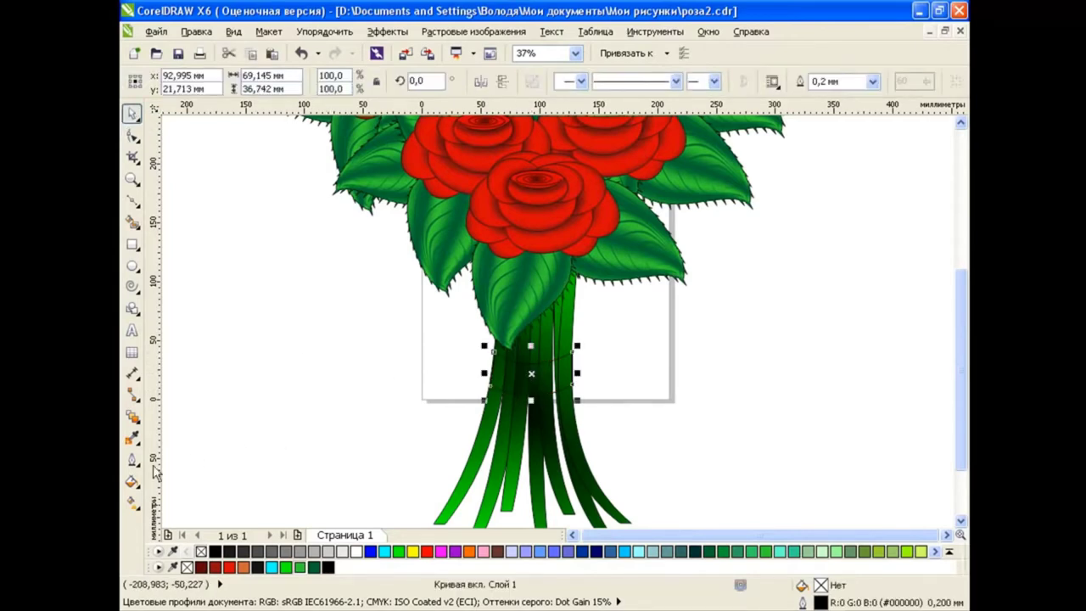
{"action": "left_click", "coordinate": [133, 481]}
{"action": "left_click", "coordinate": [195, 429]}
{"action": "left_click", "coordinate": [520, 421]}
{"action": "left_click_drag", "start_coordinate": [634, 452], "coordinate": [638, 565]}
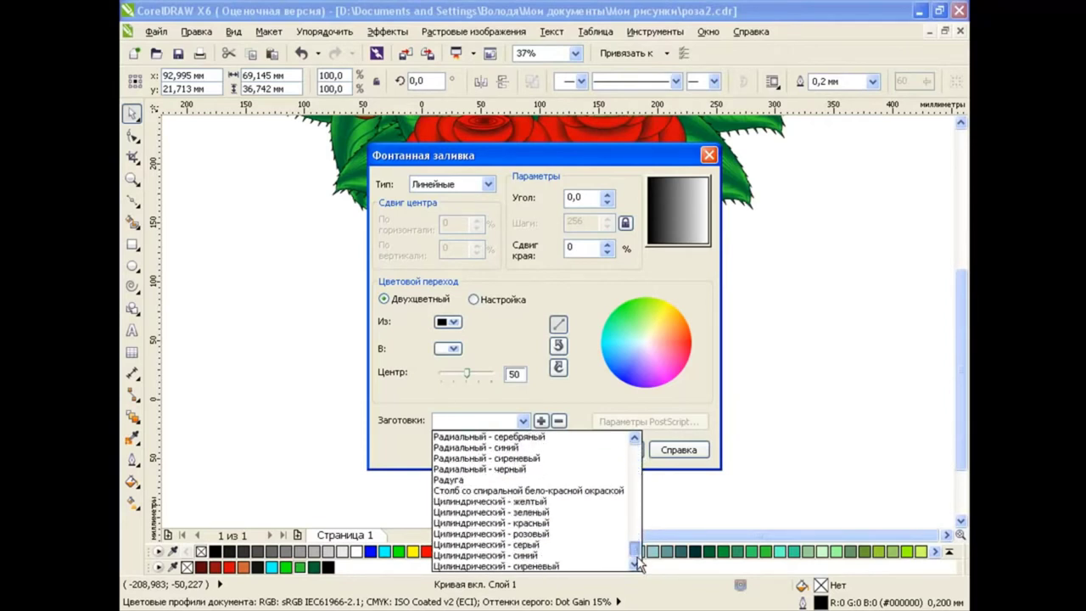
Step: Fill the band with the Radial-Gold preset changed to a Linear gradient
{"action": "scroll", "coordinate": [543, 509], "scroll_direction": "up", "scroll_amount": 5}
{"action": "left_click", "coordinate": [555, 472]}
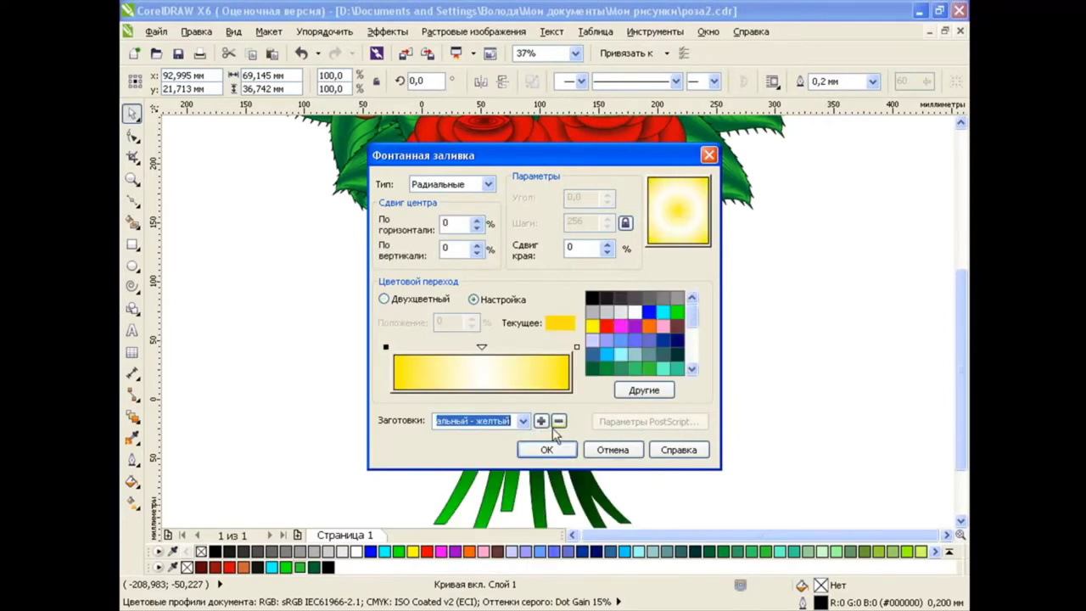
{"action": "left_click", "coordinate": [524, 421]}
{"action": "left_click", "coordinate": [562, 469]}
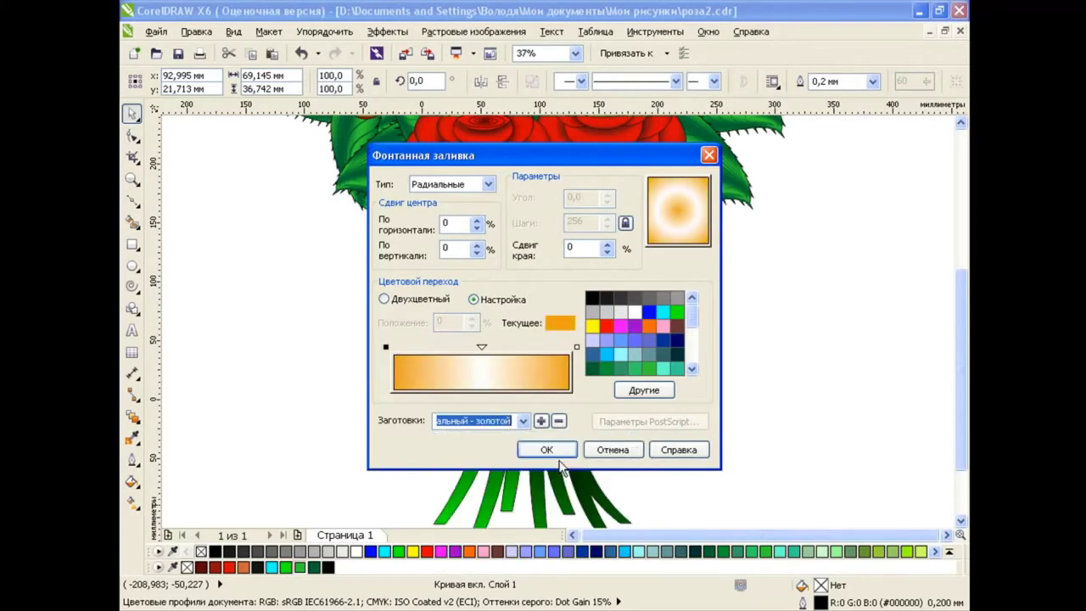
{"action": "left_click", "coordinate": [489, 185]}
{"action": "left_click", "coordinate": [465, 197]}
{"action": "left_click", "coordinate": [546, 449]}
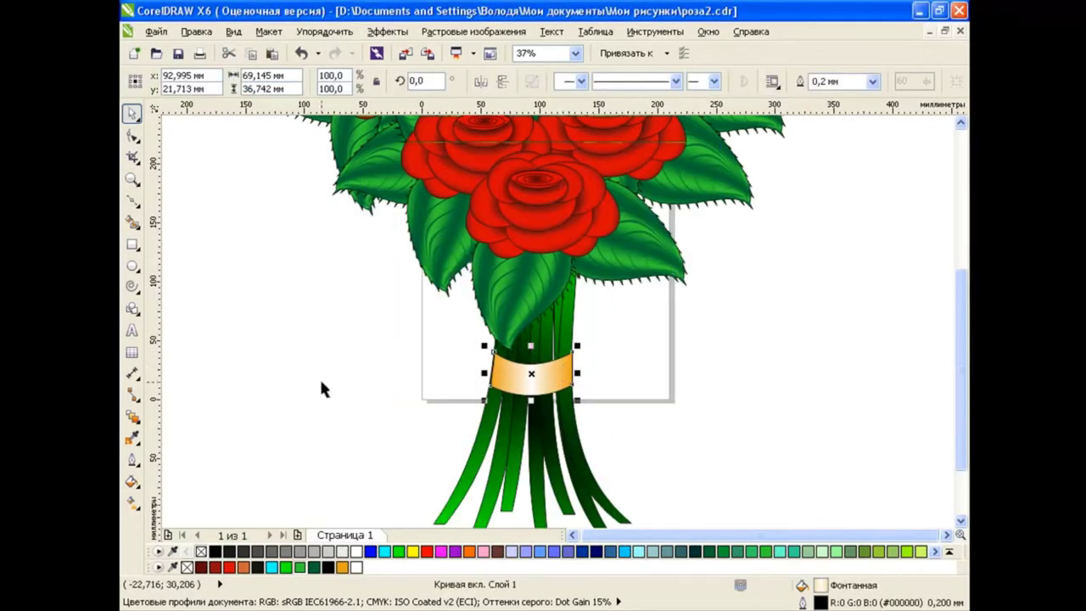
Step: Add a light yellow colour point at the middle of the band's gradient
{"action": "left_click", "coordinate": [133, 481]}
{"action": "left_click", "coordinate": [218, 495]}
{"action": "double_click", "coordinate": [481, 347]}
{"action": "left_click", "coordinate": [592, 326]}
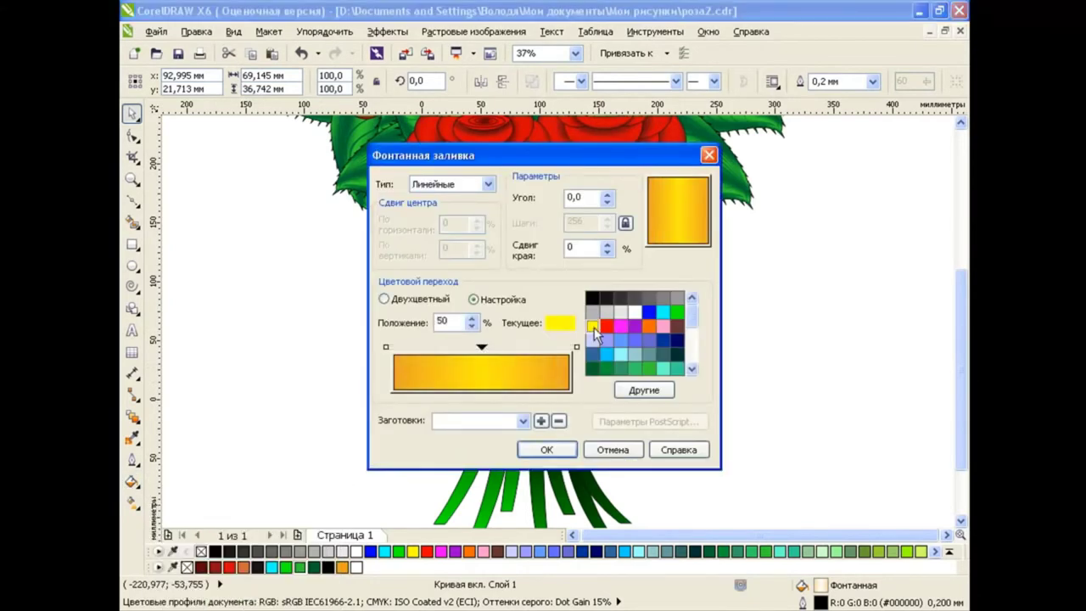
{"action": "left_click", "coordinate": [642, 390]}
{"action": "left_click", "coordinate": [494, 283]}
{"action": "left_click", "coordinate": [560, 446]}
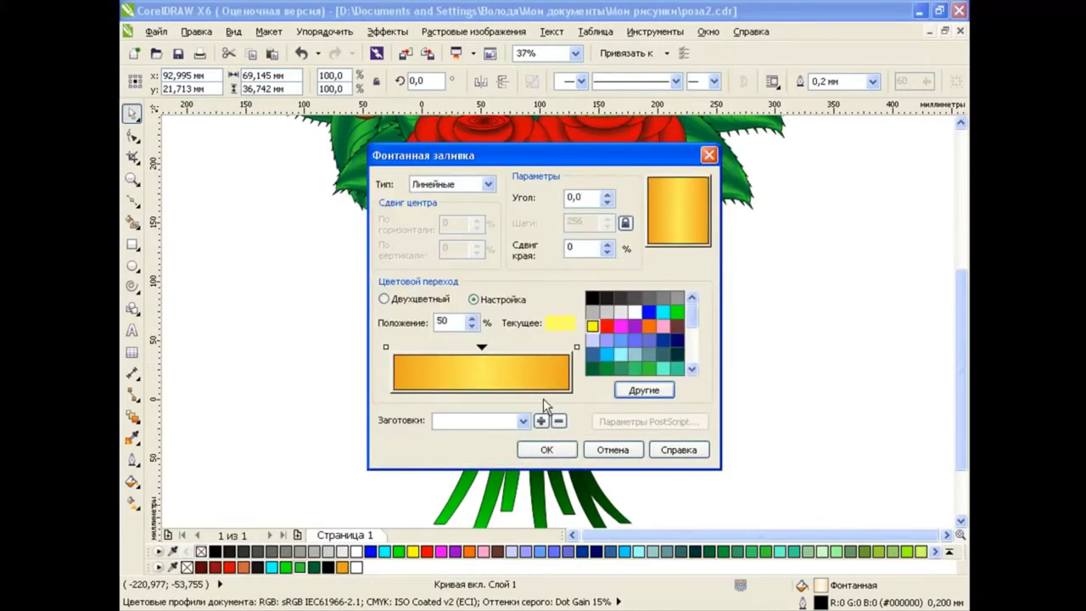
{"action": "left_click", "coordinate": [547, 450]}
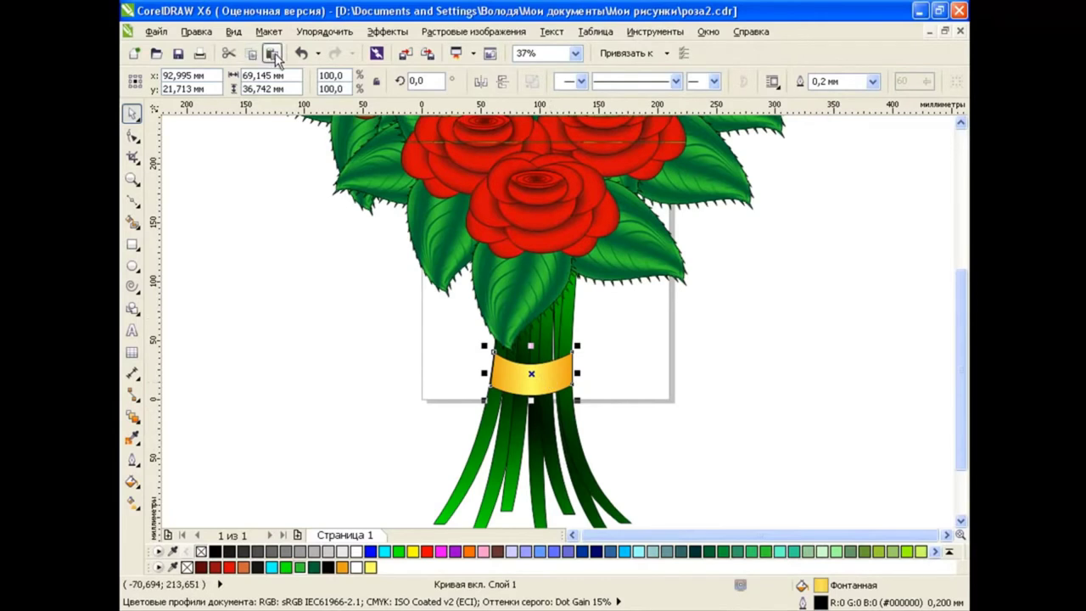
Step: Zoom in and widen the gold band slightly on both sides
{"action": "left_click_drag", "start_coordinate": [529, 375], "coordinate": [530, 381]}
{"action": "key", "text": "ctrl+z"}
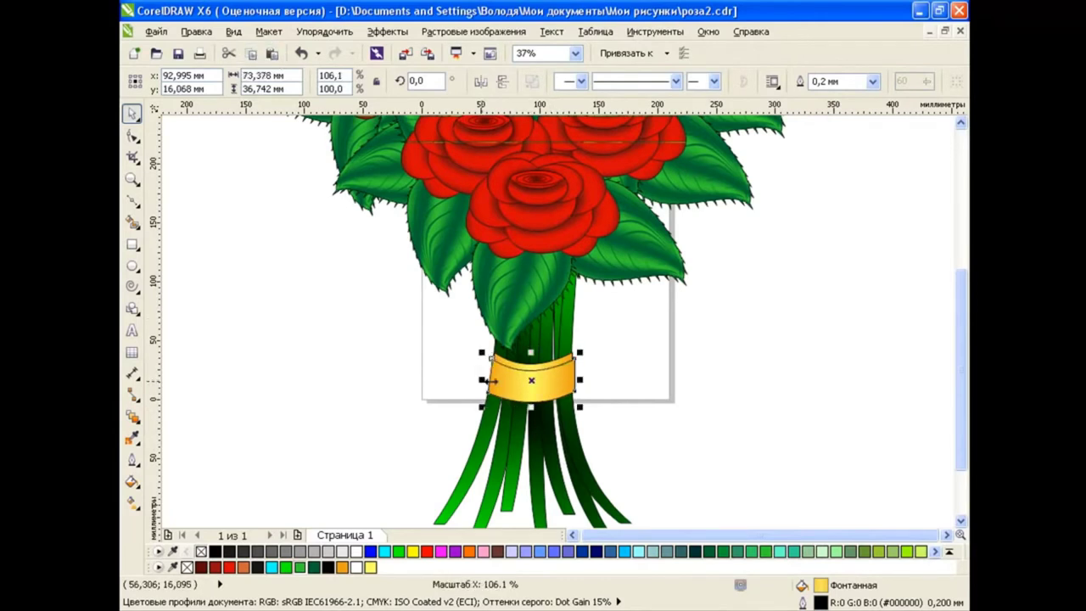
{"action": "left_click", "coordinate": [645, 380]}
{"action": "scroll", "coordinate": [530, 369], "scroll_direction": "up", "scroll_amount": 2}
{"action": "scroll", "coordinate": [530, 369], "scroll_direction": "up", "scroll_amount": 2}
{"action": "left_click", "coordinate": [428, 371]}
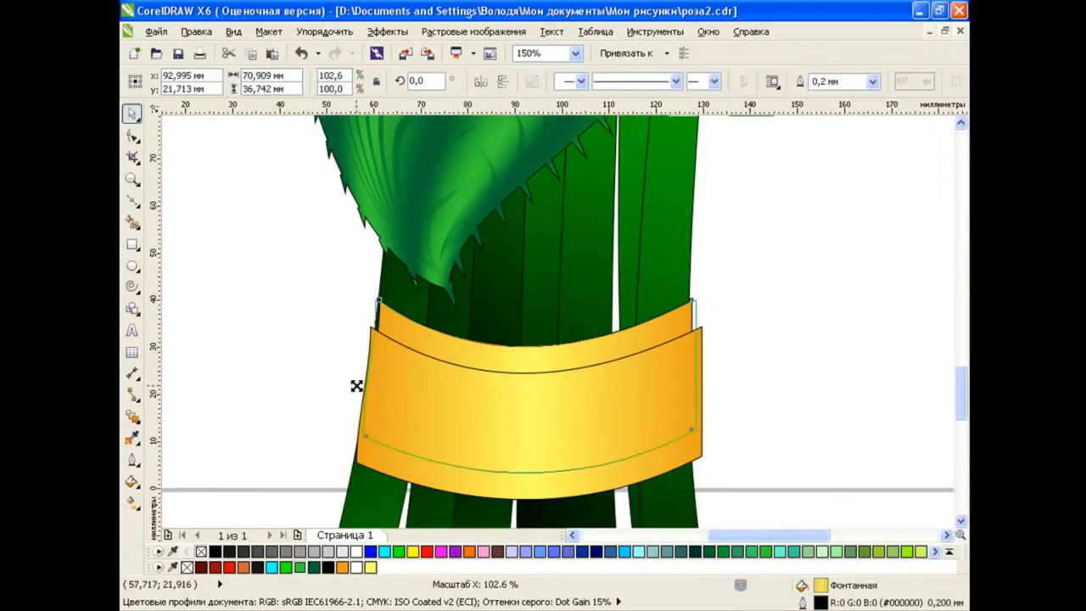
{"action": "left_click_drag", "start_coordinate": [360, 385], "coordinate": [356, 385]}
{"action": "left_click", "coordinate": [709, 333]}
Step: Set the back band's left gradient point to a darker yellow
{"action": "left_click", "coordinate": [581, 343]}
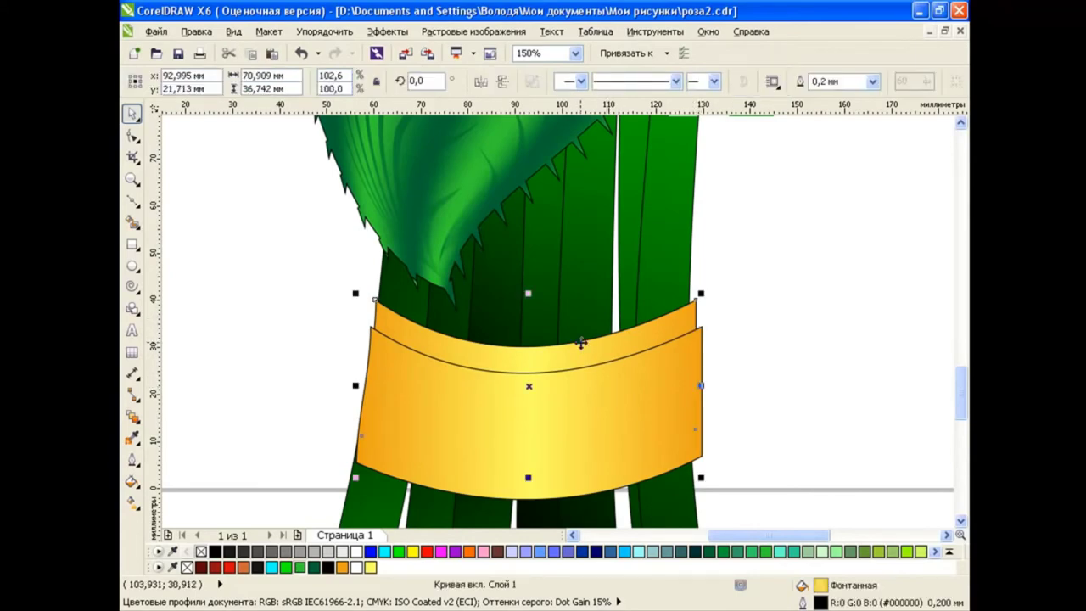
{"action": "left_click", "coordinate": [132, 481]}
{"action": "left_click", "coordinate": [221, 501]}
{"action": "left_click", "coordinate": [480, 344]}
{"action": "left_click", "coordinate": [642, 389]}
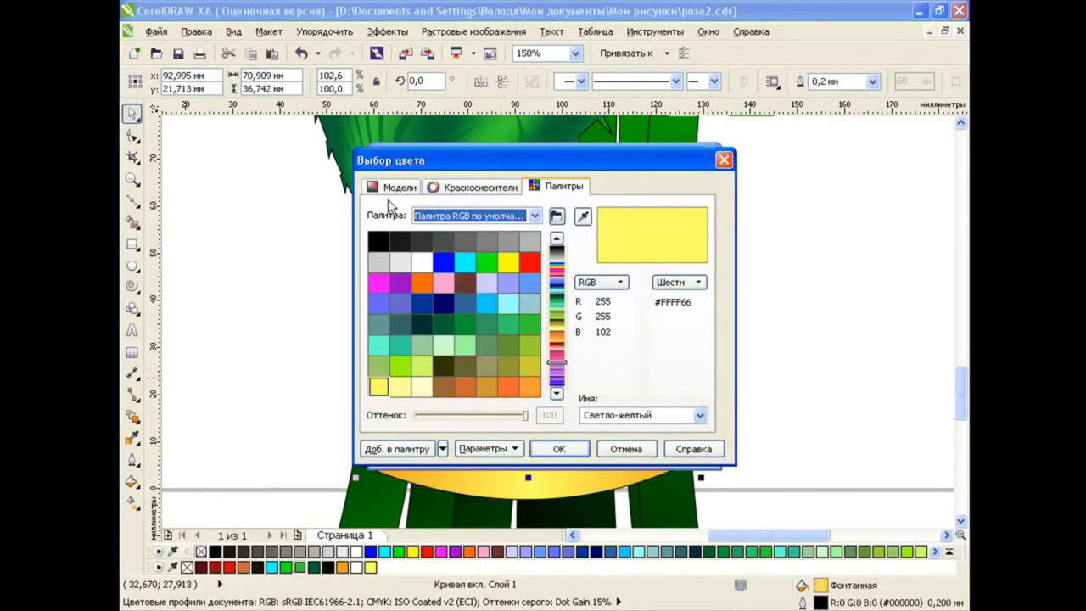
{"action": "left_click", "coordinate": [399, 187]}
{"action": "left_click", "coordinate": [476, 277]}
{"action": "key", "text": "Return"}
{"action": "left_click", "coordinate": [569, 405]}
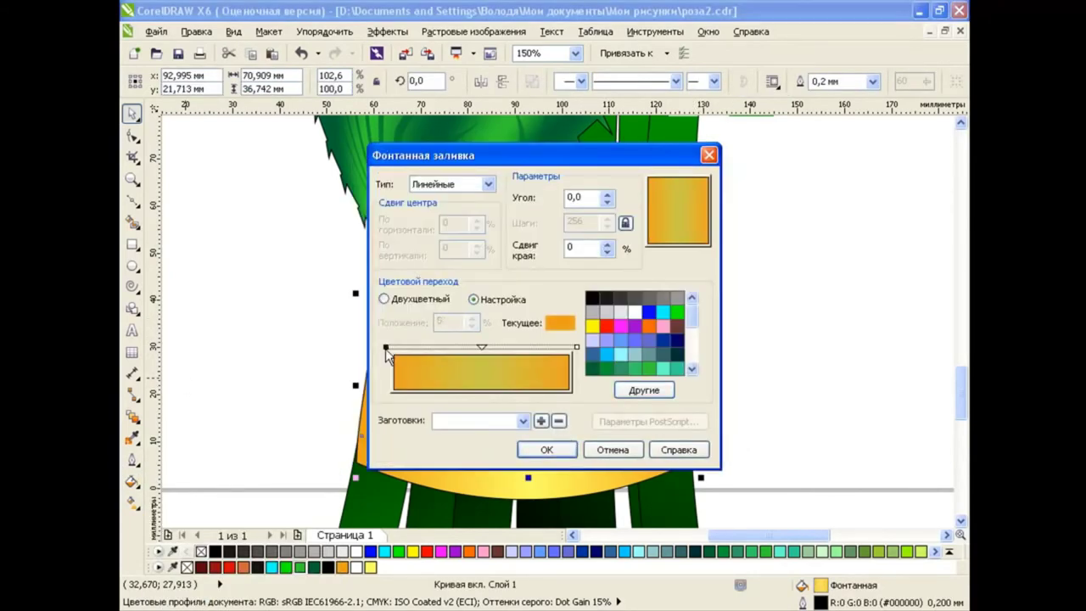
Step: Make the back band's gradient olive-gold on the left and darker olive on the right
{"action": "left_click", "coordinate": [644, 391]}
{"action": "left_click", "coordinate": [395, 185]}
{"action": "left_click", "coordinate": [520, 323]}
{"action": "key", "text": "Return"}
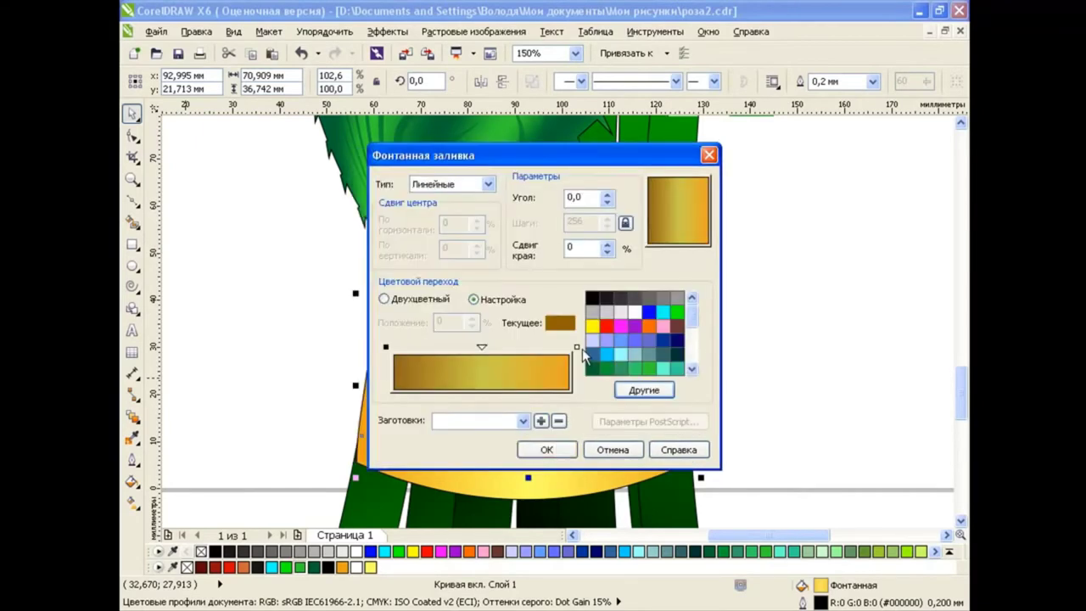
{"action": "left_click", "coordinate": [577, 347]}
{"action": "left_click", "coordinate": [644, 390]}
{"action": "left_click", "coordinate": [388, 184]}
{"action": "left_click", "coordinate": [483, 292]}
{"action": "key", "text": "Return"}
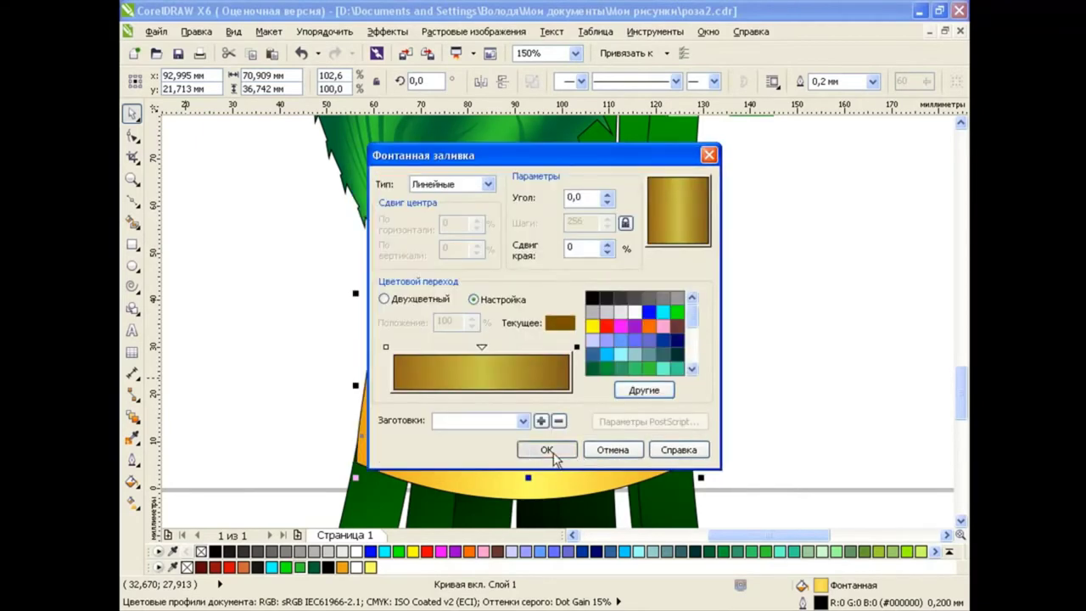
{"action": "left_click", "coordinate": [547, 450]}
Step: Move the yellow front band down so the darker band shows as a rim above it
{"action": "left_click_drag", "start_coordinate": [529, 388], "coordinate": [529, 407]}
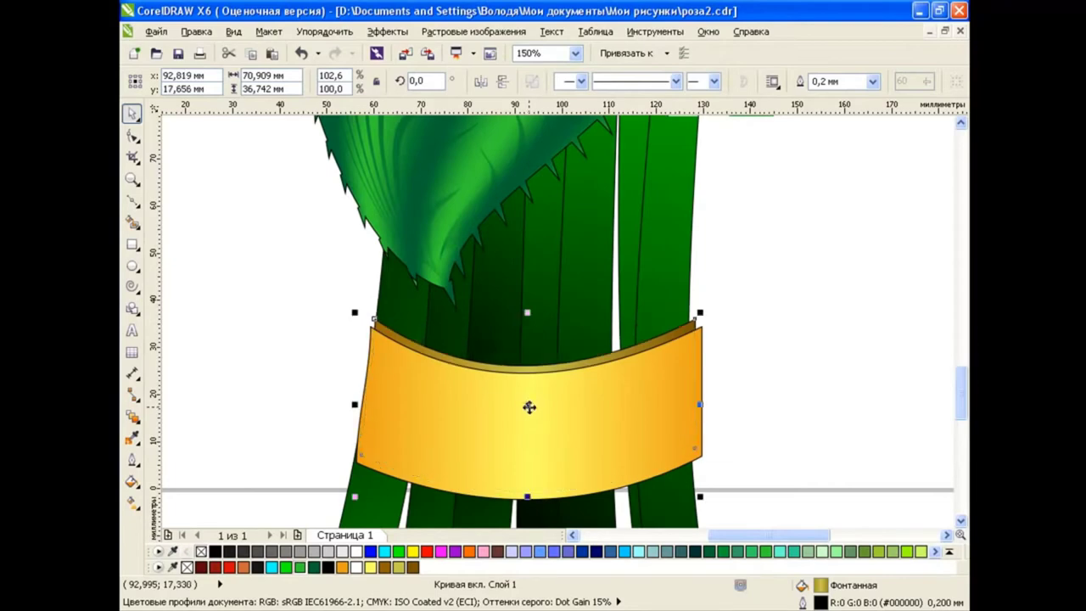
{"action": "key", "text": "Escape"}
{"action": "scroll", "coordinate": [531, 394], "scroll_direction": "down", "scroll_amount": 5}
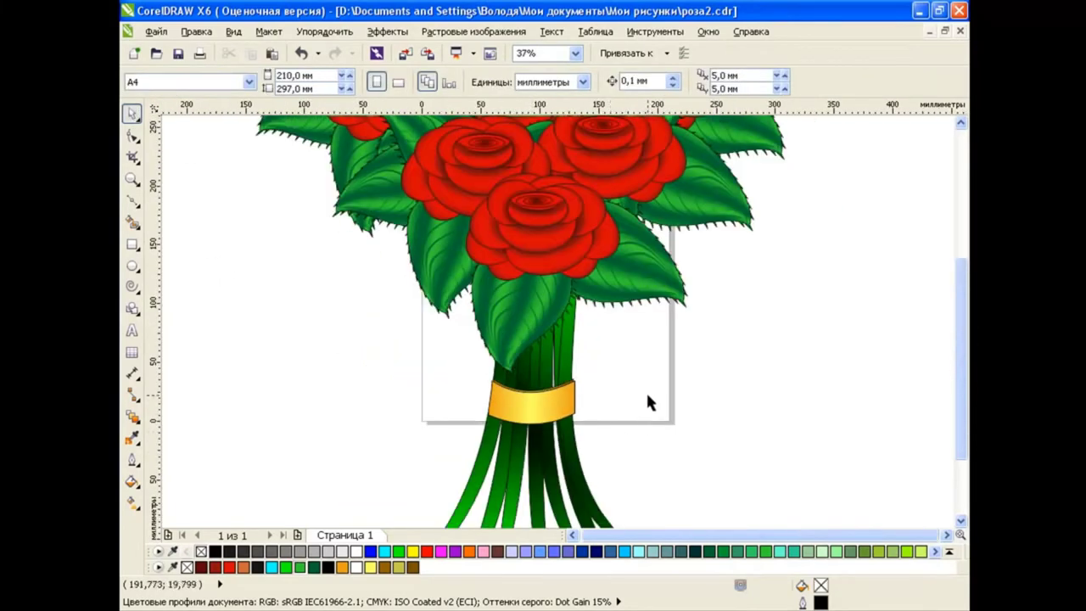
{"action": "left_click", "coordinate": [556, 400]}
{"action": "key", "text": "Escape"}
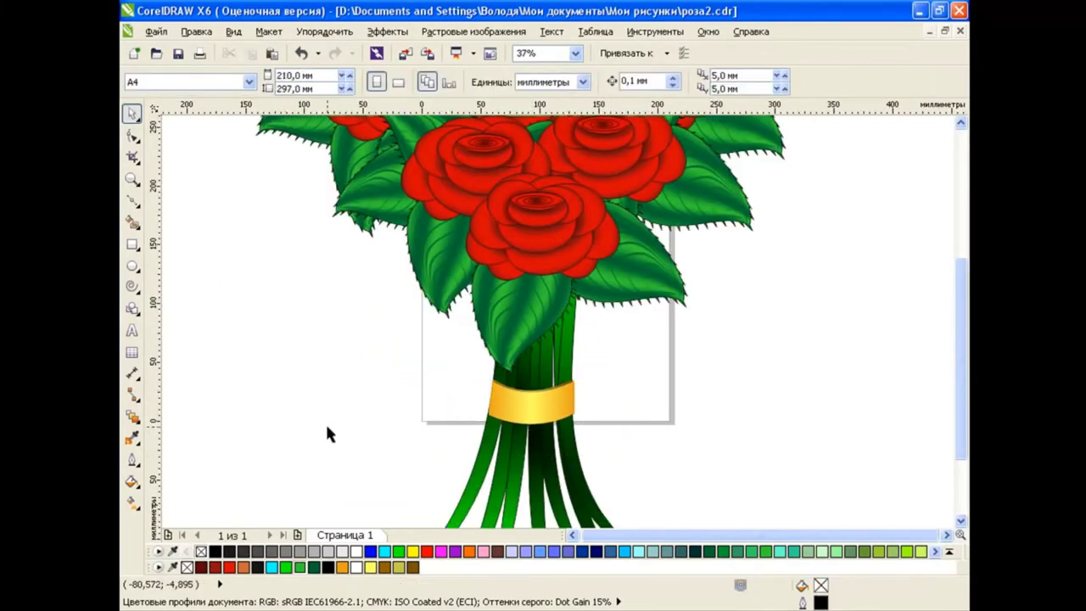
Step: Draw a circle beside the band with the Ellipse tool
{"action": "left_click", "coordinate": [133, 266]}
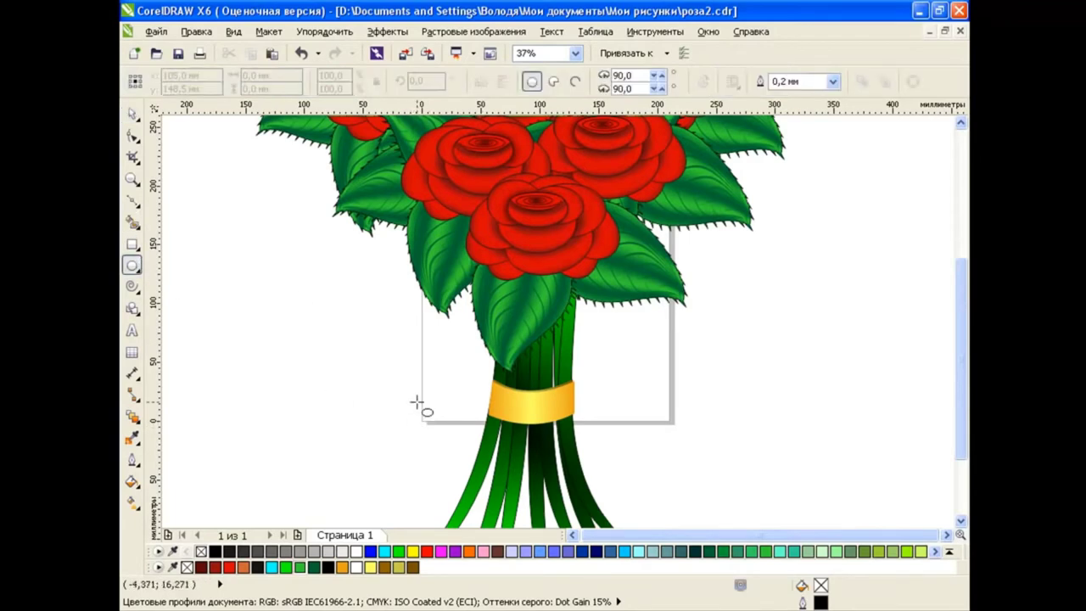
{"action": "left_click_drag", "start_coordinate": [402, 429], "coordinate": [475, 355]}
{"action": "key", "text": "space"}
{"action": "mouse_move", "coordinate": [430, 385]}
{"action": "left_mouse_down"}
{"action": "mouse_move", "coordinate": [442, 394]}
{"action": "mouse_move", "coordinate": [432, 383]}
{"action": "left_mouse_up"}
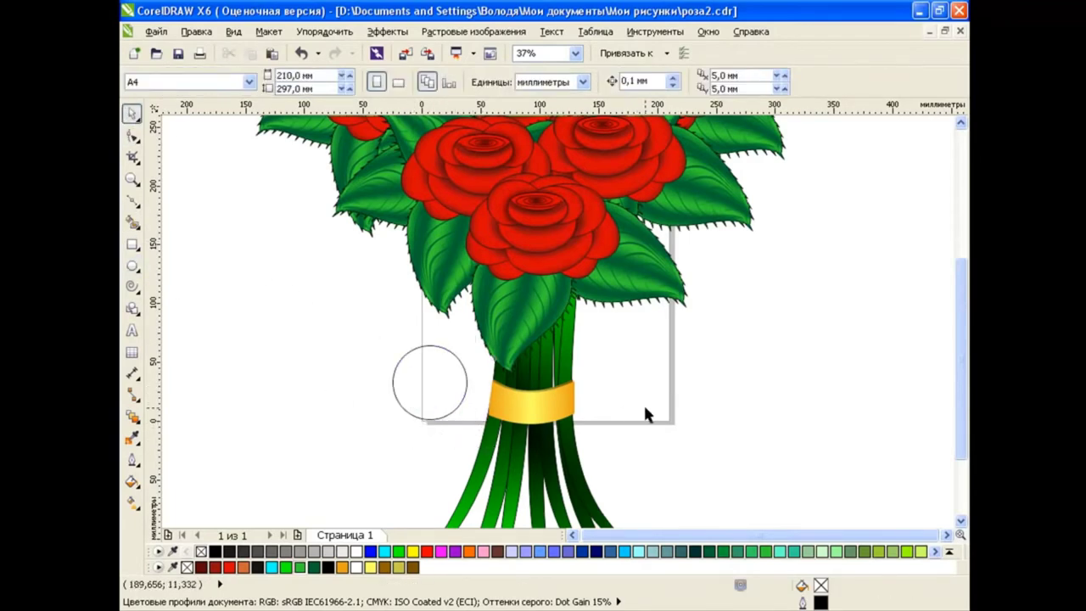
{"action": "left_click", "coordinate": [456, 381]}
Step: Copy the gold band's fill onto the circle and run its gradient left to right
{"action": "left_click", "coordinate": [196, 32]}
{"action": "left_click", "coordinate": [262, 263]}
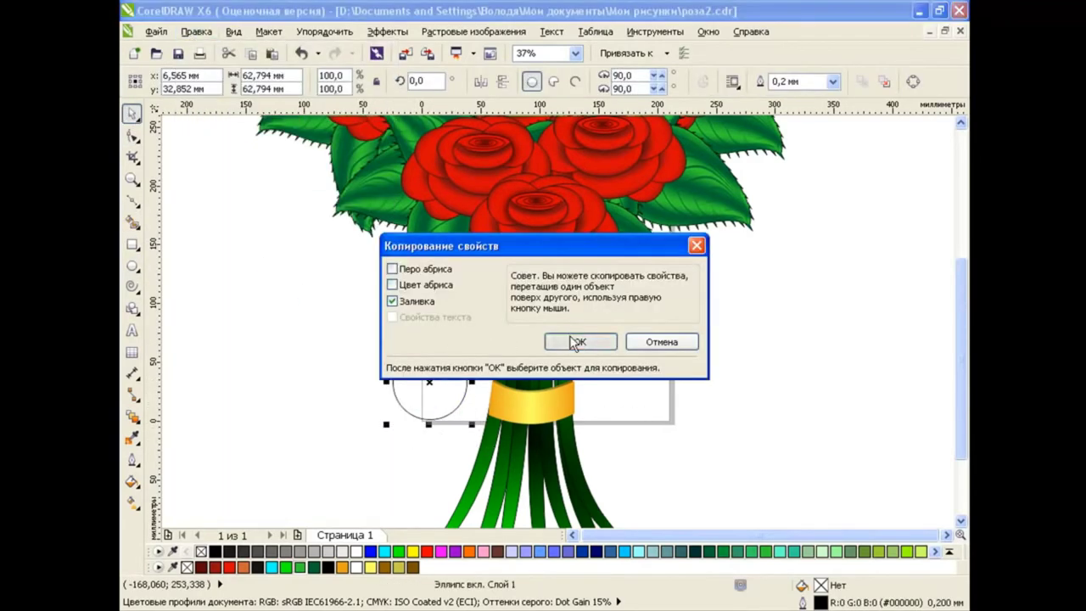
{"action": "left_click", "coordinate": [554, 340]}
{"action": "left_click", "coordinate": [533, 408]}
{"action": "left_click", "coordinate": [144, 509]}
{"action": "left_click", "coordinate": [255, 500]}
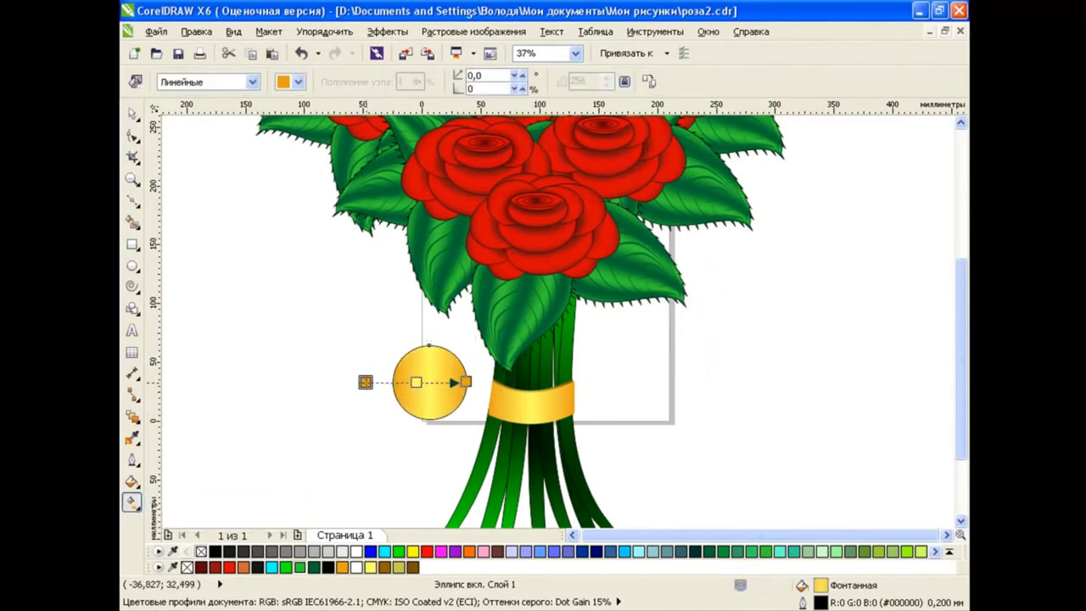
{"action": "left_click_drag", "start_coordinate": [352, 381], "coordinate": [473, 382]}
{"action": "key", "text": "space"}
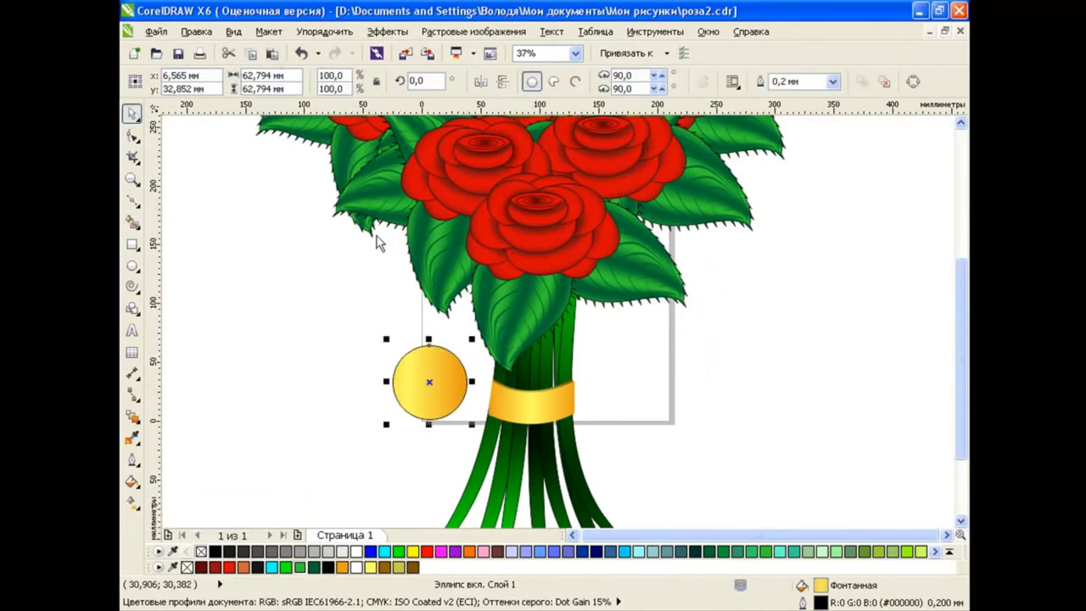
Step: Add a smaller flipped inner circle copy and group both circles into a medallion
{"action": "left_click", "coordinate": [480, 81]}
{"action": "left_click", "coordinate": [501, 81]}
{"action": "left_click_drag", "start_coordinate": [471, 339], "coordinate": [463, 348]}
{"action": "left_click", "coordinate": [324, 383]}
{"action": "left_click", "coordinate": [424, 388]}
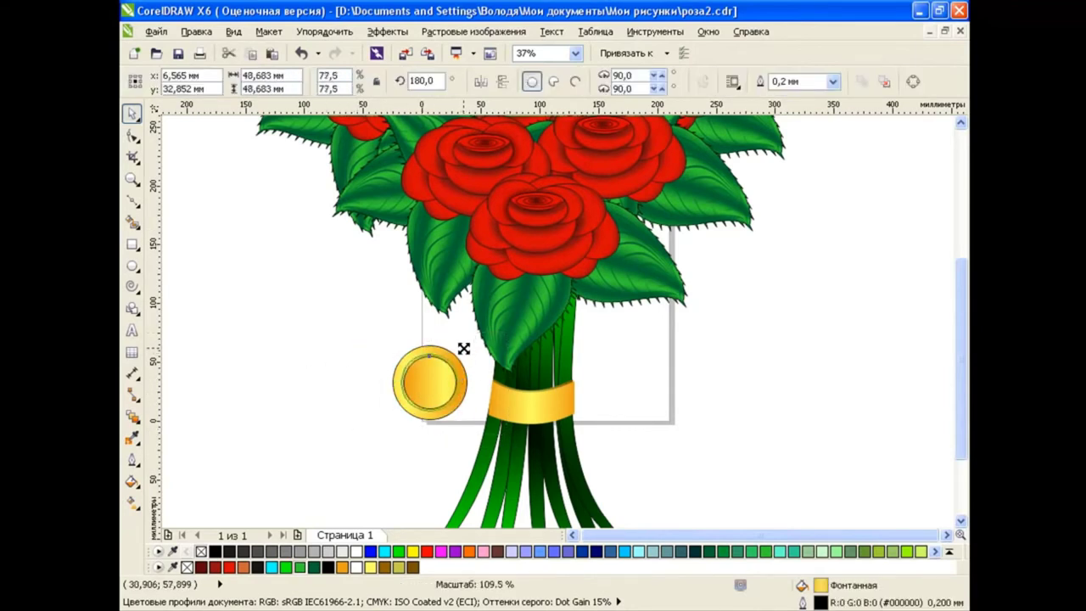
{"action": "left_click", "coordinate": [288, 427]}
{"action": "left_click_drag", "start_coordinate": [353, 330], "coordinate": [476, 429]}
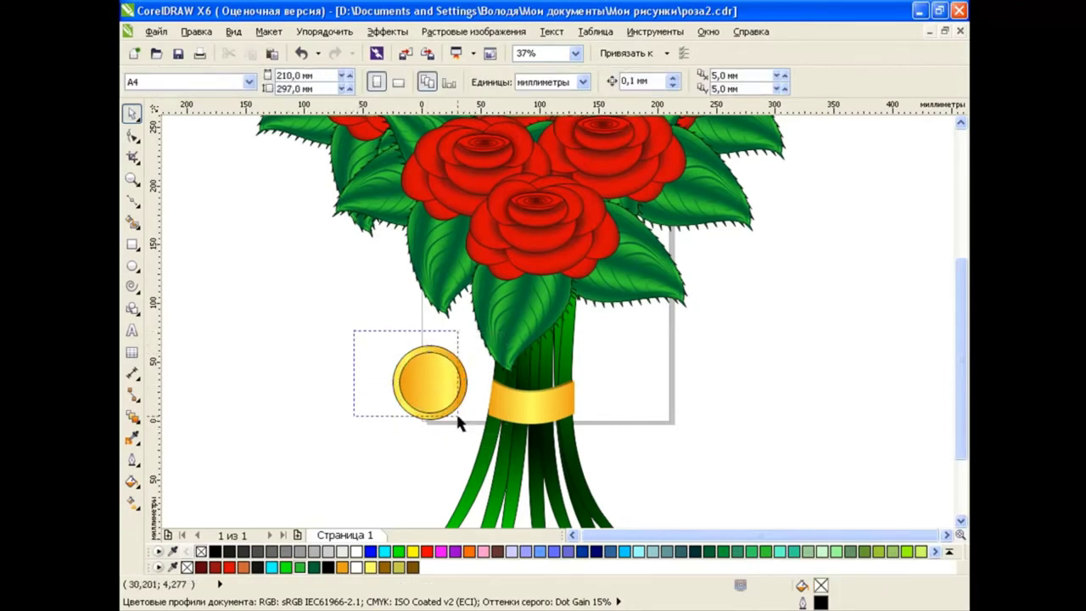
{"action": "key", "text": "ctrl+g"}
{"action": "left_click", "coordinate": [225, 519]}
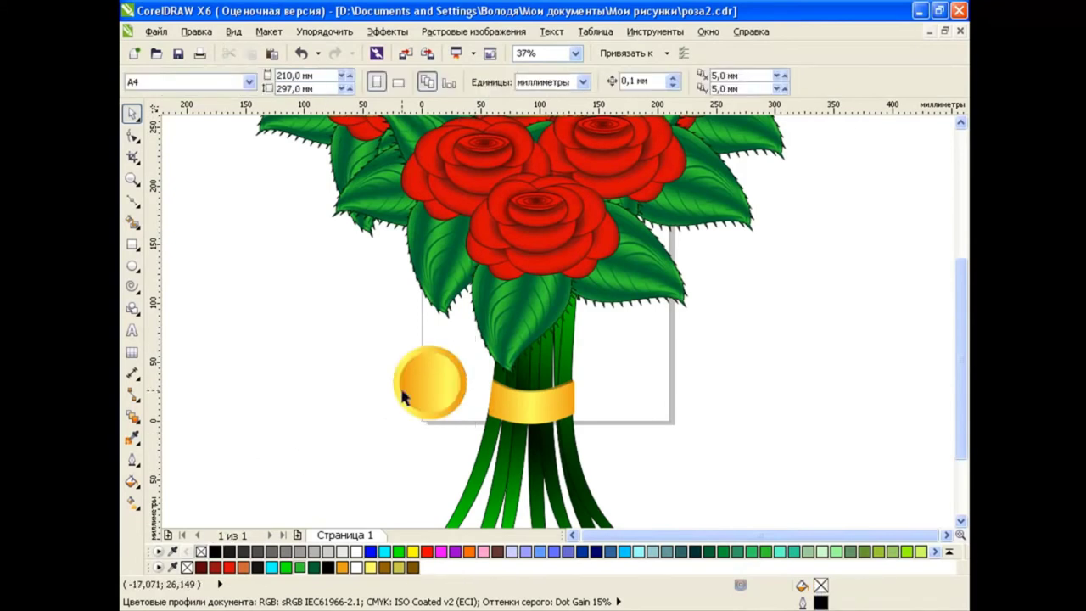
{"action": "left_click", "coordinate": [518, 405]}
Step: Centre the medallion on the band and intersect a freehand shape with its lower half
{"action": "left_click", "coordinate": [686, 387]}
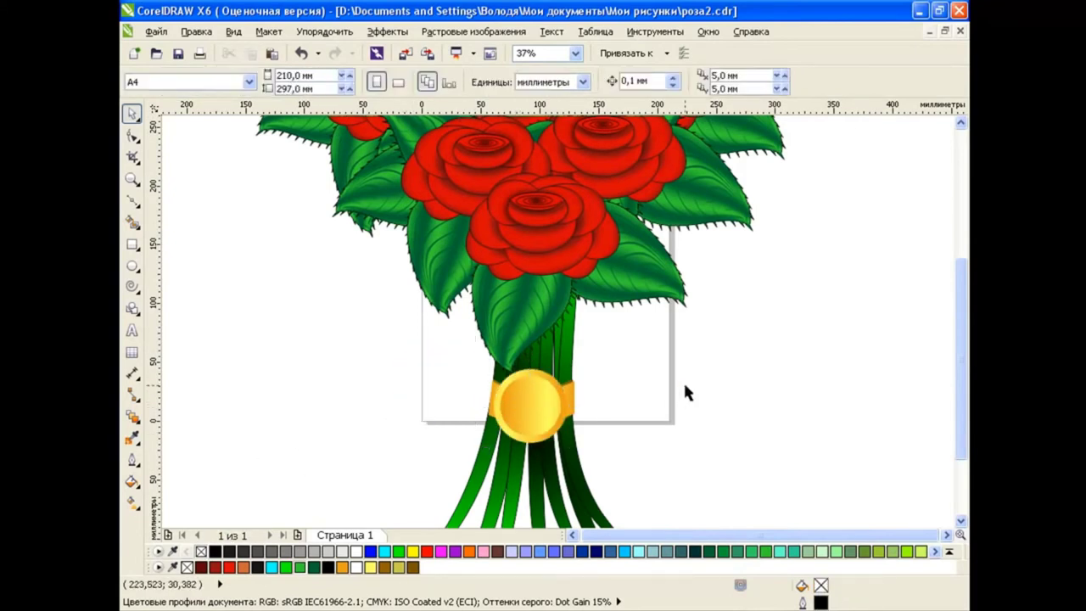
{"action": "key", "text": "F5"}
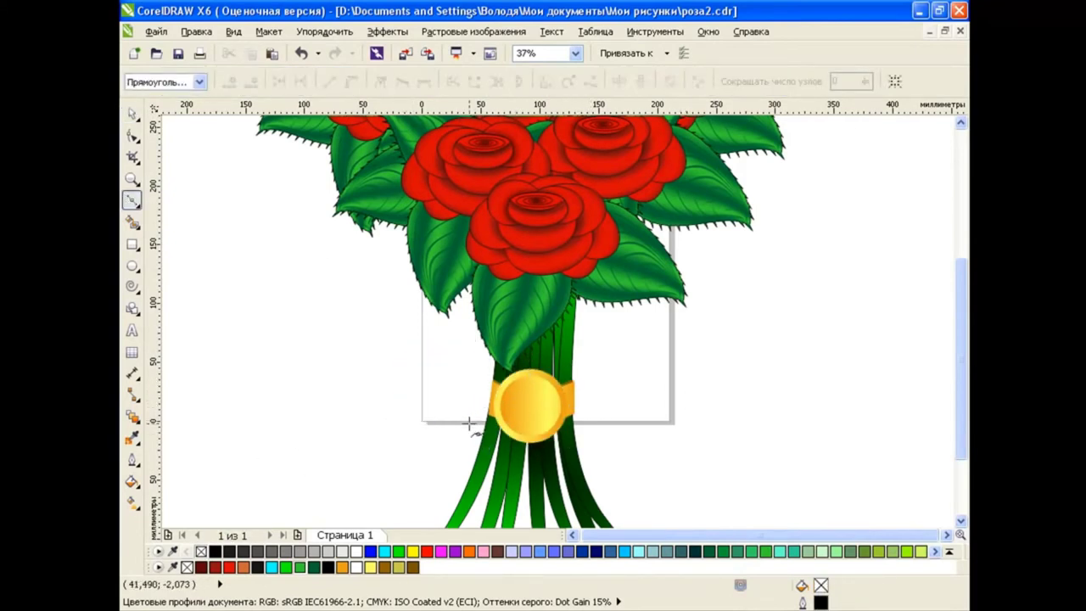
{"action": "left_click", "coordinate": [469, 424]}
{"action": "left_click_drag", "start_coordinate": [579, 358], "coordinate": [601, 280]}
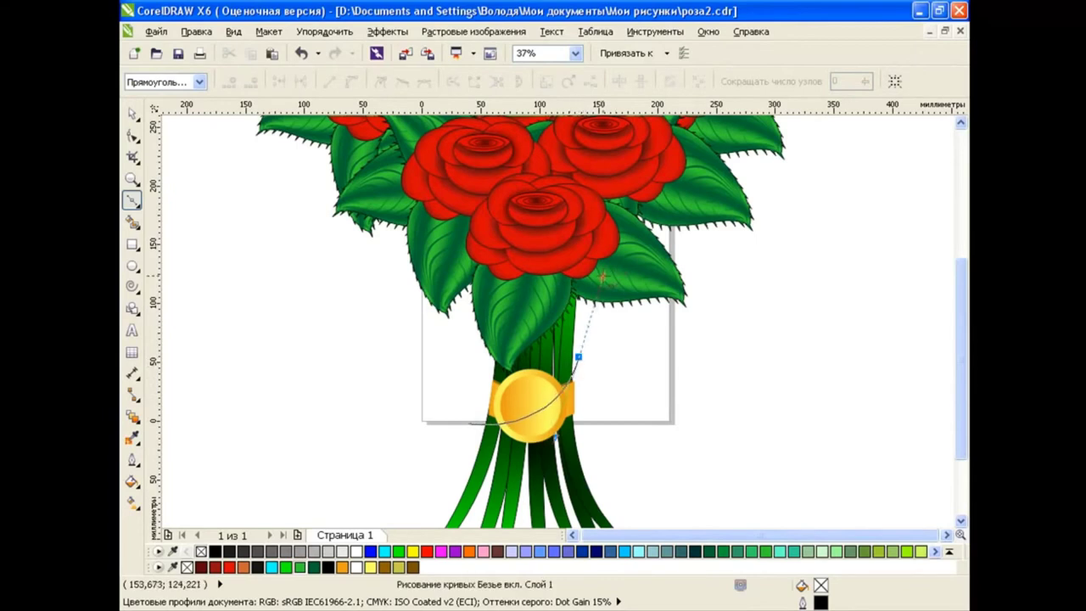
{"action": "left_click", "coordinate": [133, 221]}
{"action": "left_click", "coordinate": [553, 420]}
{"action": "key", "text": "space"}
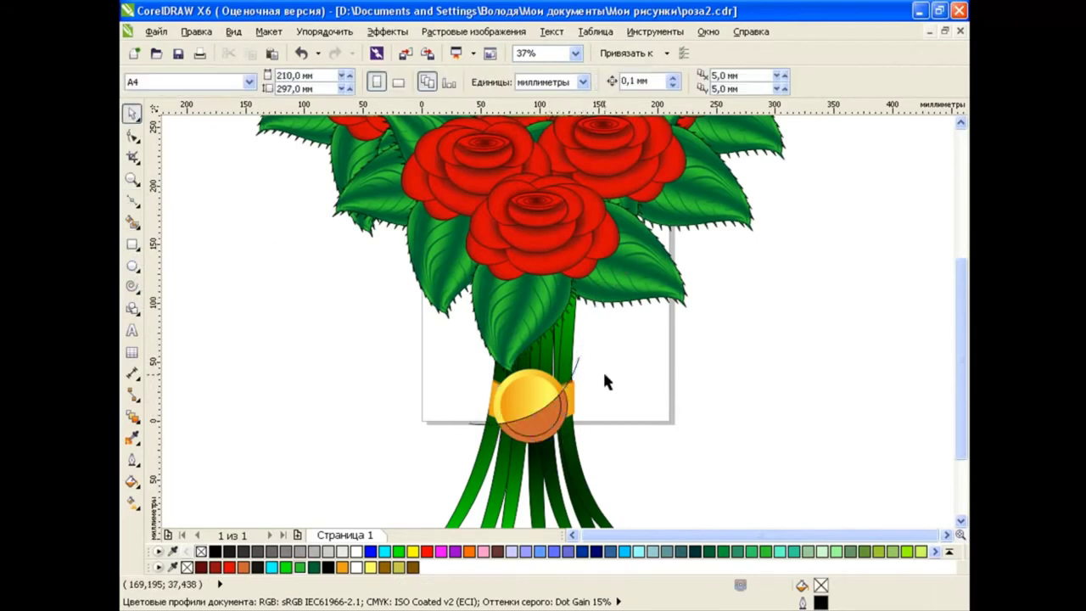
{"action": "left_click", "coordinate": [555, 427]}
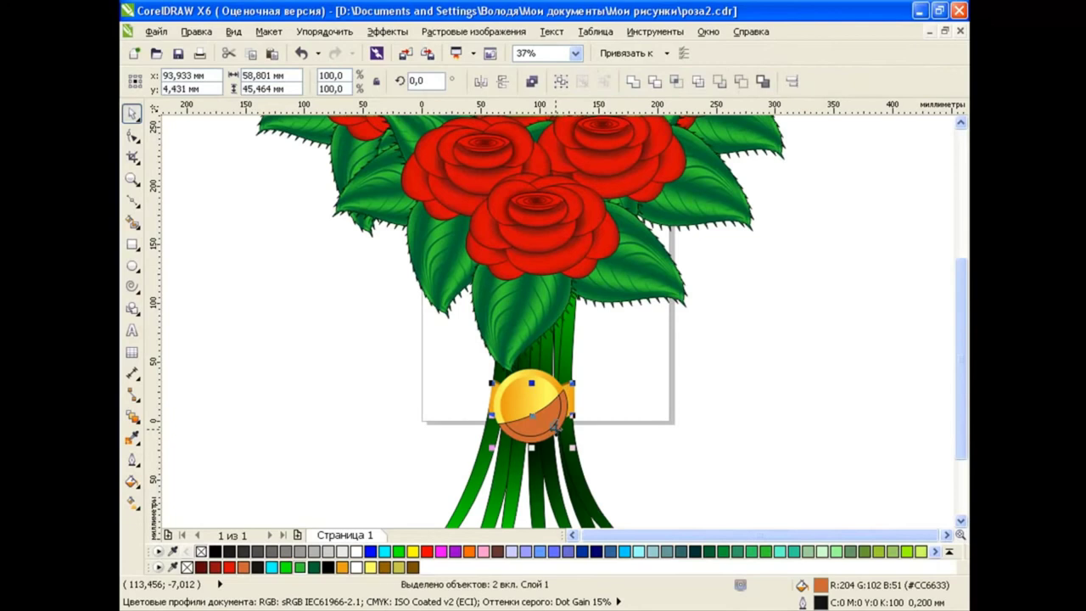
{"action": "left_click", "coordinate": [633, 82]}
Step: Fill the lower piece white and fade it with a linear transparency
{"action": "left_click", "coordinate": [356, 550]}
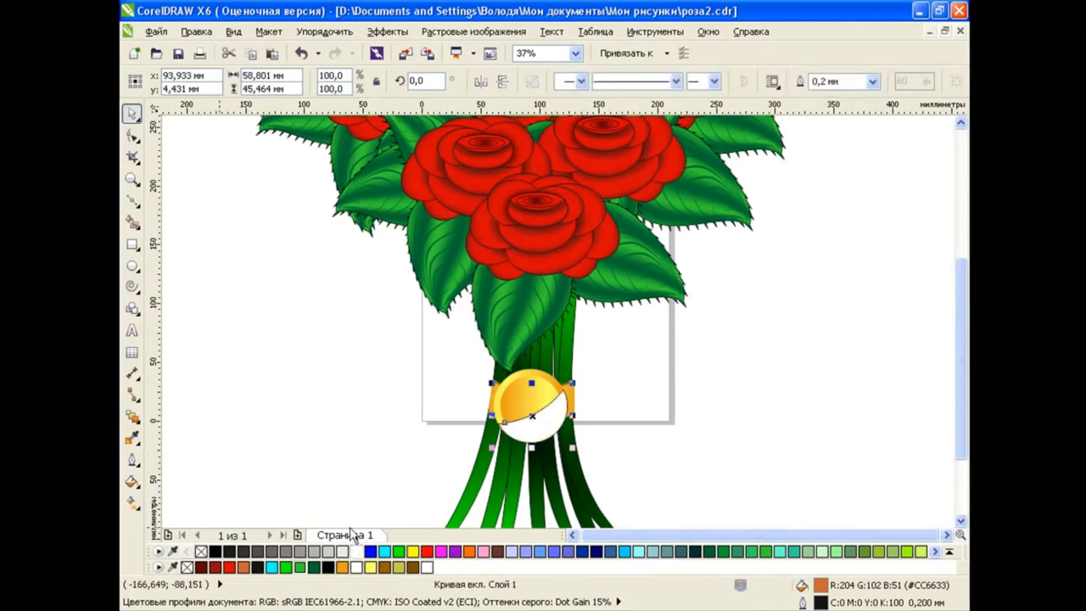
{"action": "left_click", "coordinate": [137, 422]}
{"action": "left_click", "coordinate": [182, 521]}
{"action": "left_click_drag", "start_coordinate": [571, 460], "coordinate": [540, 407]}
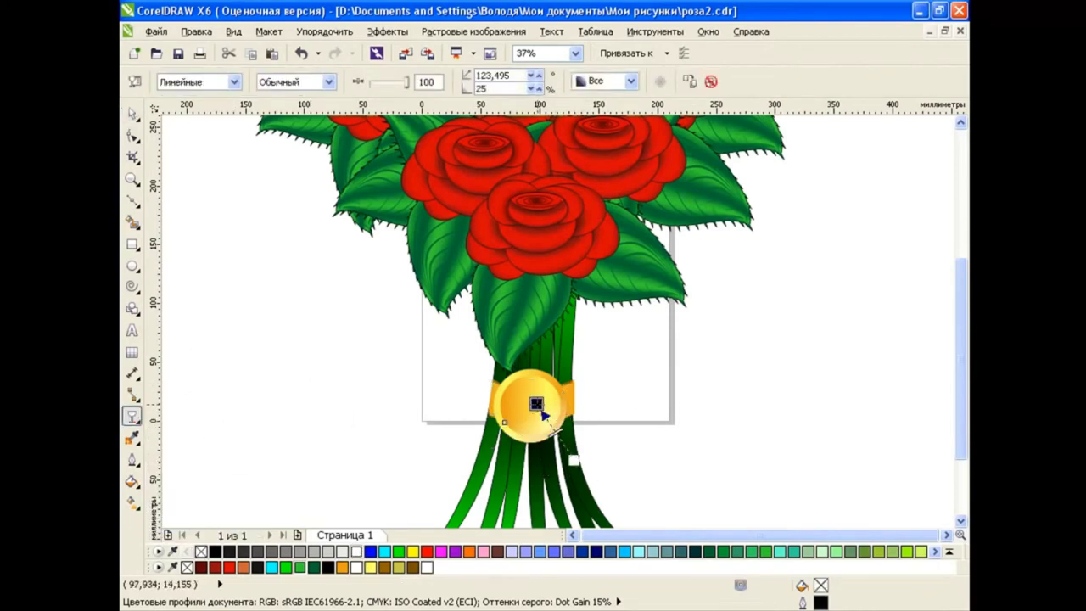
{"action": "left_click_drag", "start_coordinate": [574, 460], "coordinate": [532, 401]}
{"action": "key", "text": "space"}
{"action": "key", "text": "Escape"}
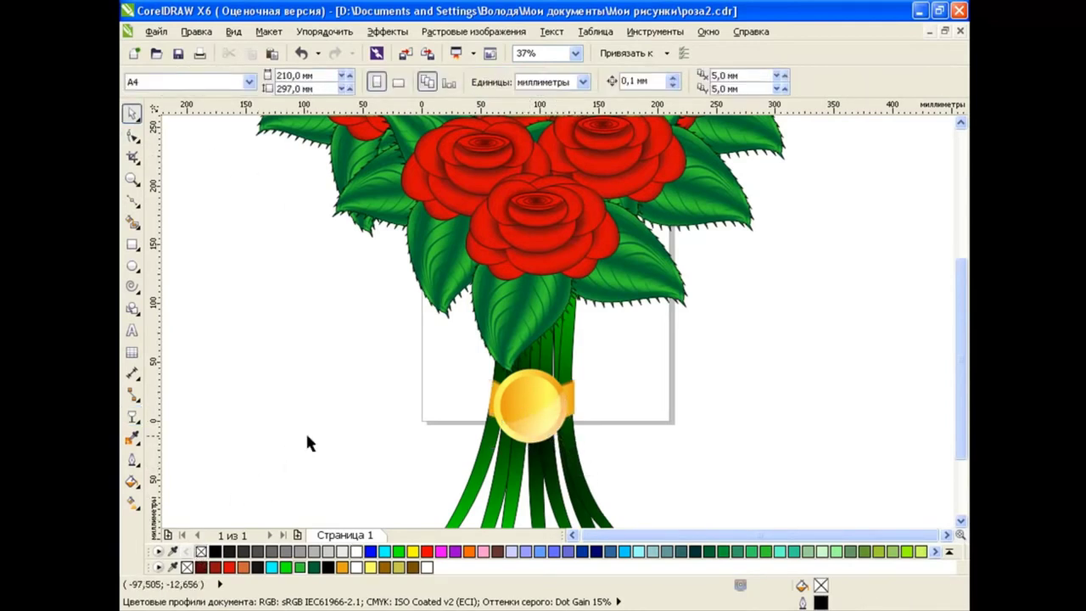
Step: Scale the number 1 up to a large size and set it on the medallion
{"action": "left_click", "coordinate": [132, 330]}
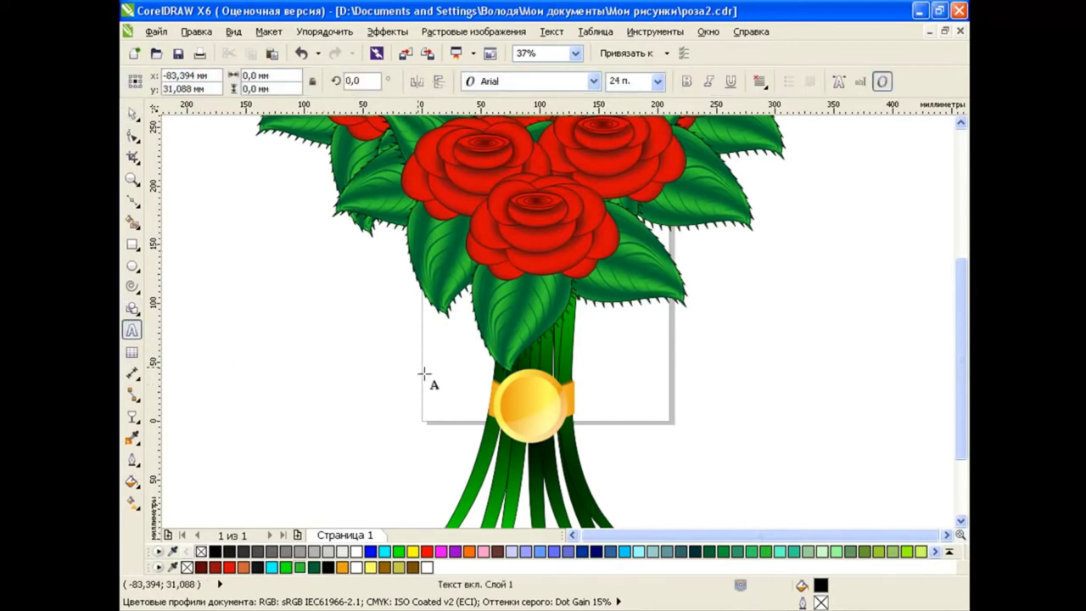
{"action": "left_click", "coordinate": [132, 112]}
{"action": "left_click_drag", "start_coordinate": [333, 391], "coordinate": [384, 391]}
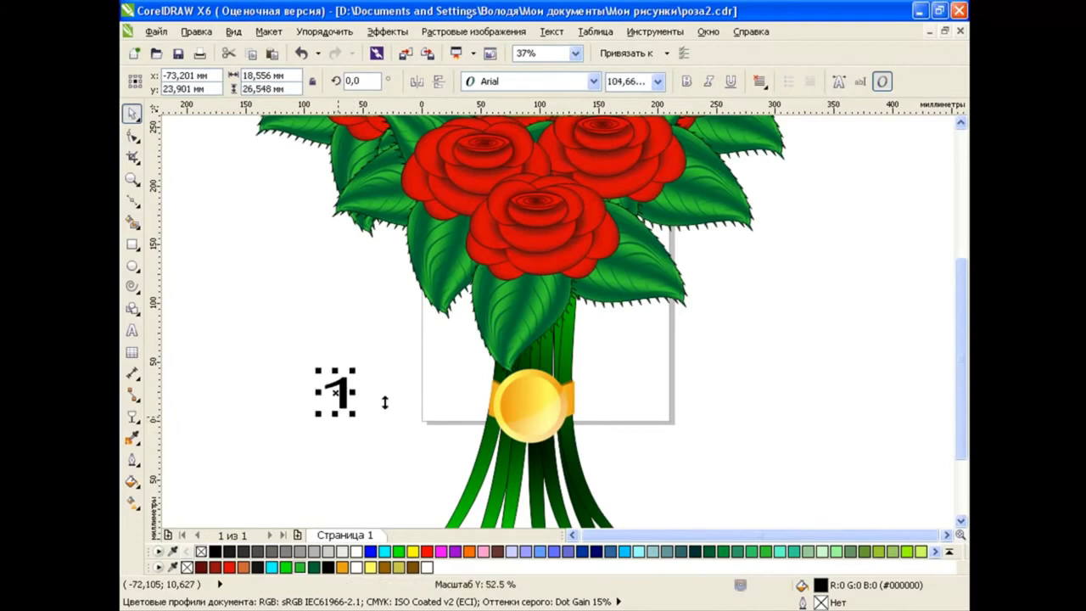
{"action": "left_click", "coordinate": [529, 404]}
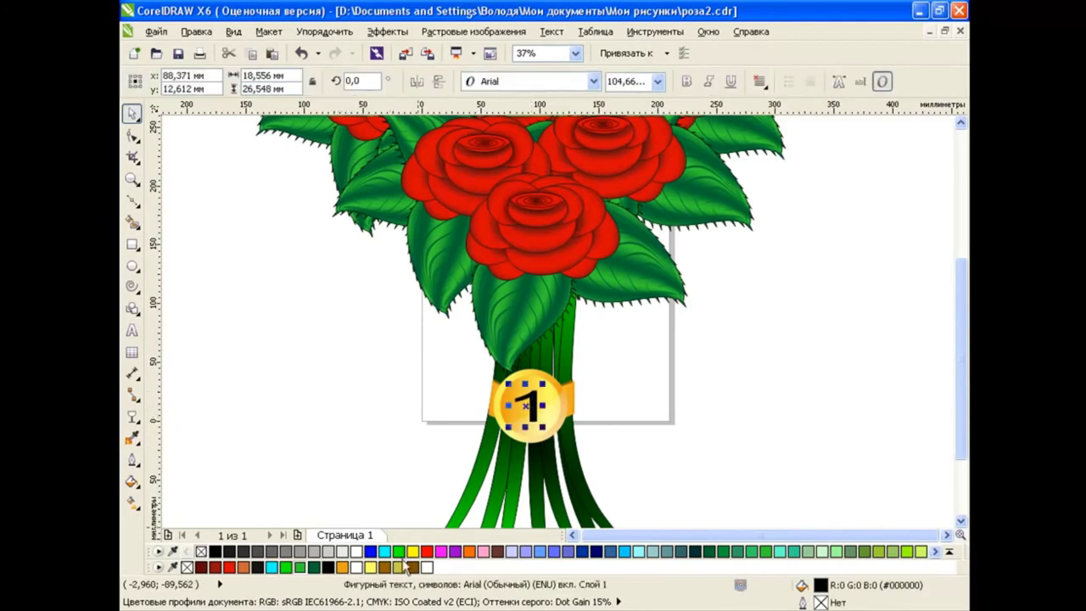
Step: Try red, light yellow and orange on the number 1, settling on dark brown
{"action": "left_click", "coordinate": [429, 551]}
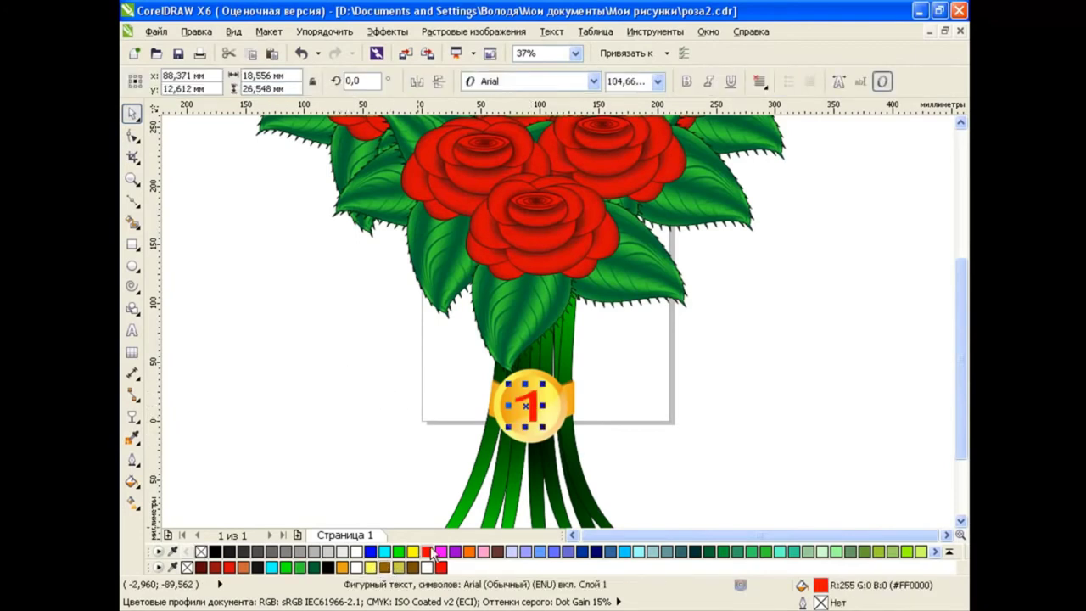
{"action": "scroll", "coordinate": [552, 422], "scroll_direction": "up", "scroll_amount": 2}
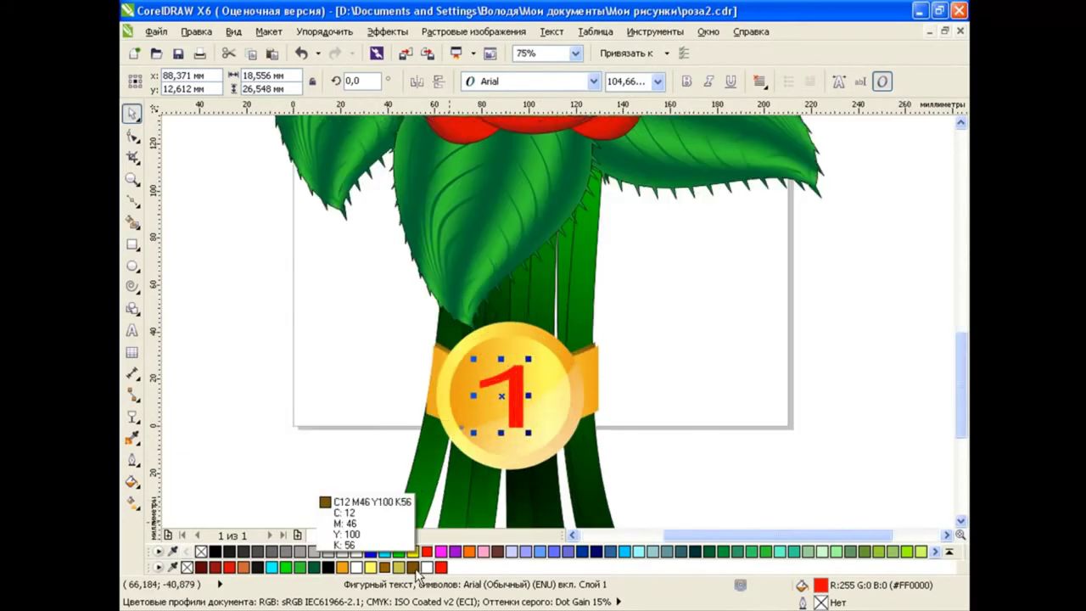
{"action": "left_click", "coordinate": [374, 566]}
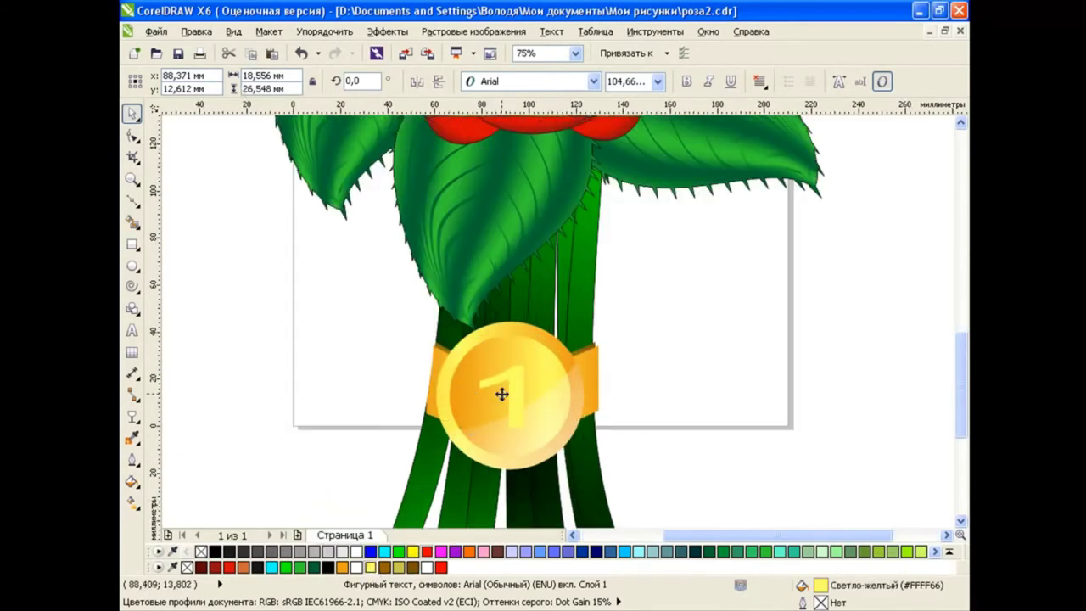
{"action": "left_click", "coordinate": [414, 566]}
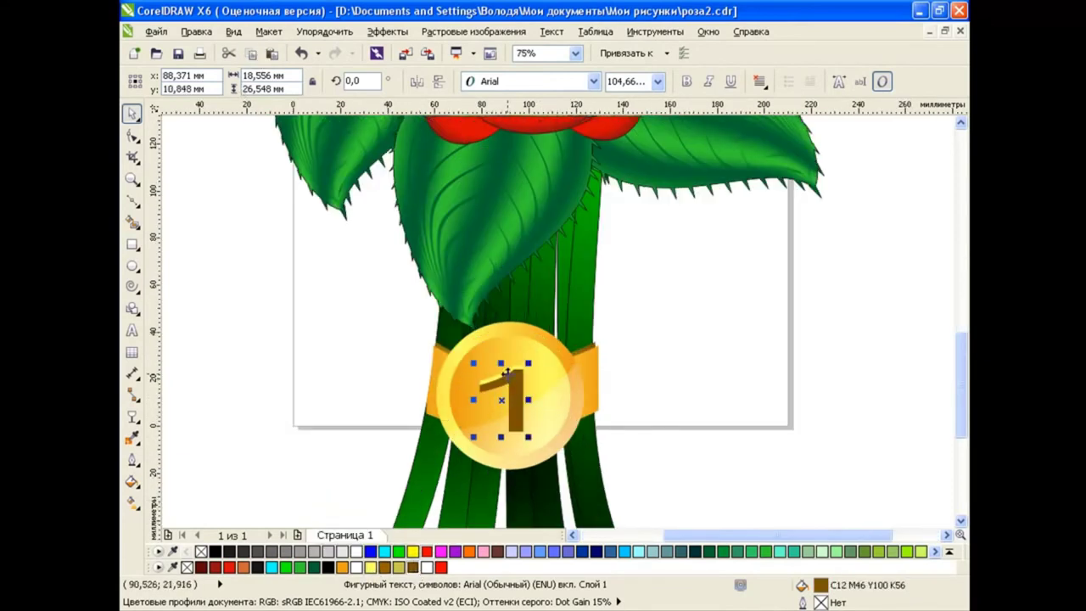
{"action": "left_click", "coordinate": [676, 411]}
{"action": "left_click", "coordinate": [519, 396]}
{"action": "left_click", "coordinate": [343, 567]}
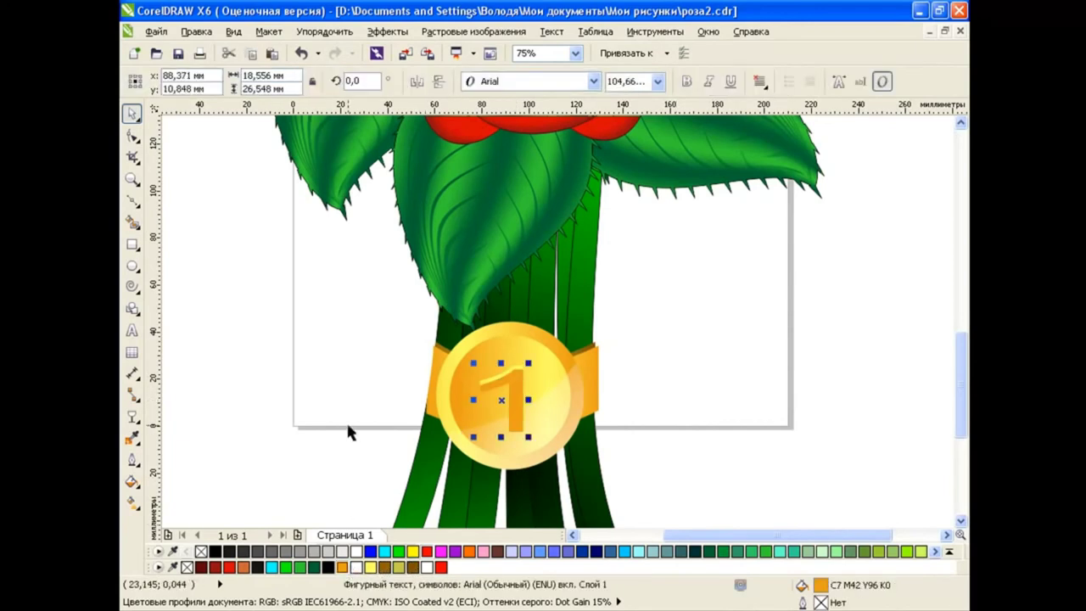
{"action": "left_click", "coordinate": [371, 567]}
Step: Deselect the numeral and review the medallion and whole bouquet
{"action": "left_click", "coordinate": [611, 310]}
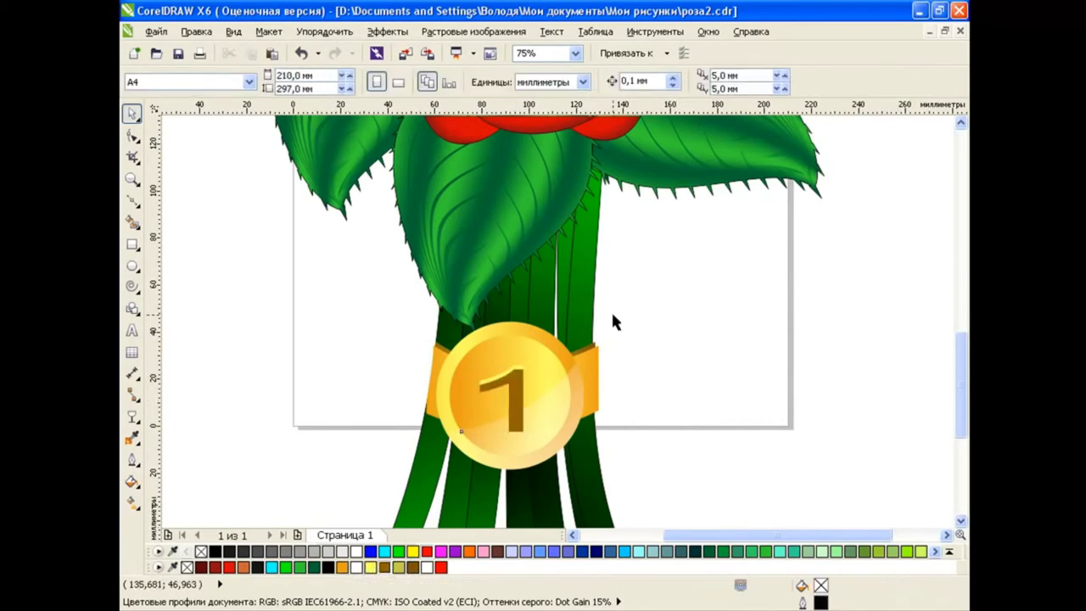
{"action": "key", "text": "Tab"}
{"action": "left_click", "coordinate": [662, 422]}
{"action": "scroll", "coordinate": [663, 320], "scroll_direction": "down", "scroll_amount": 4}
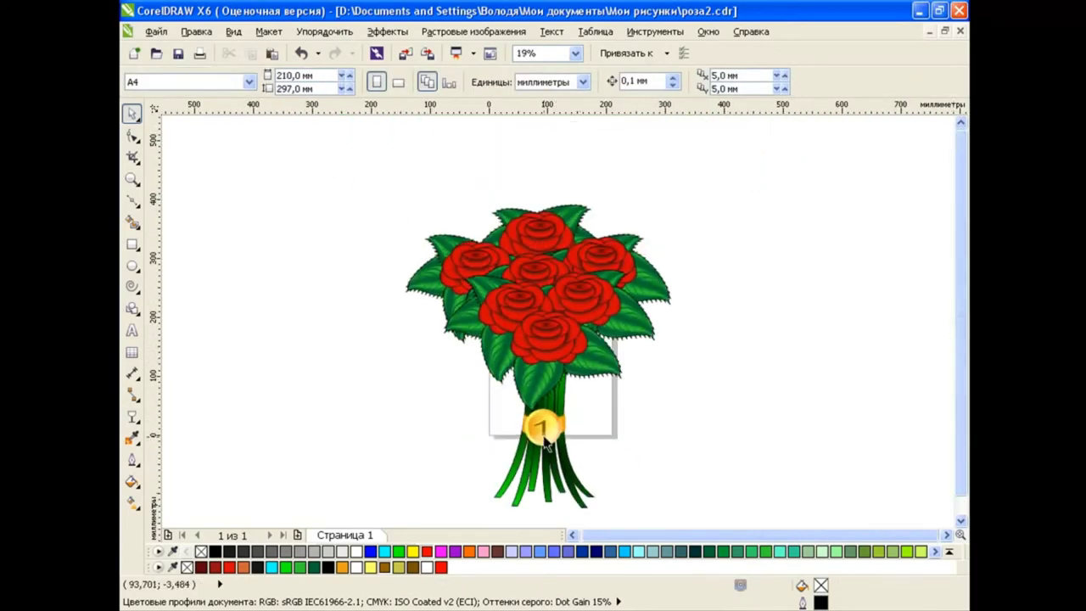
{"action": "scroll", "coordinate": [532, 447], "scroll_direction": "up", "scroll_amount": 4}
Step: Zoom back in on the medallion and select the numeral 1
{"action": "left_click", "coordinate": [619, 431]}
{"action": "left_click", "coordinate": [594, 379], "text": "shift"}
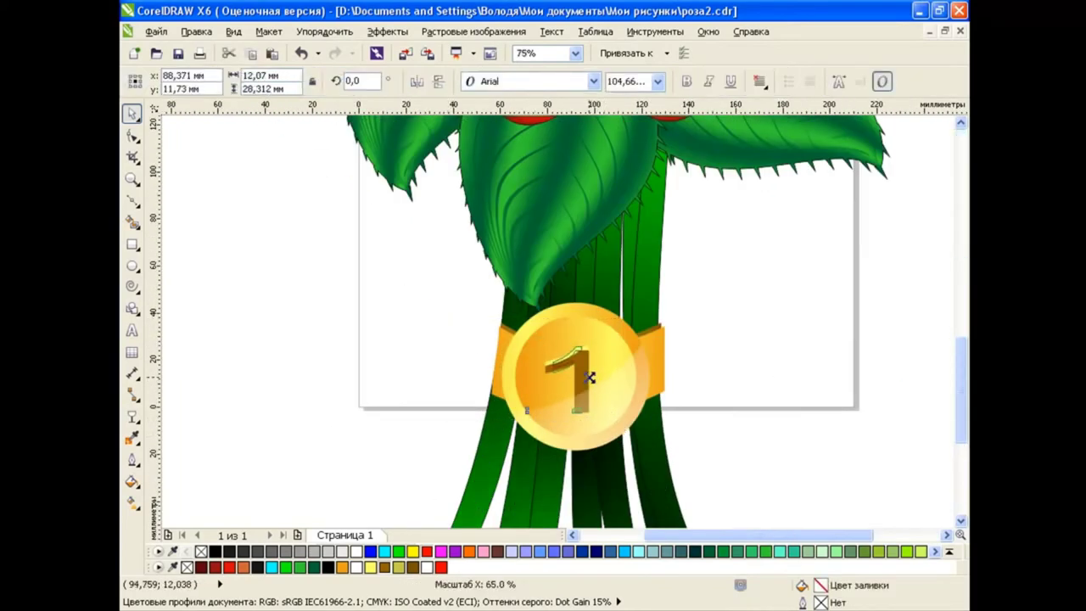
{"action": "key", "text": "Escape"}
{"action": "left_click", "coordinate": [585, 349]}
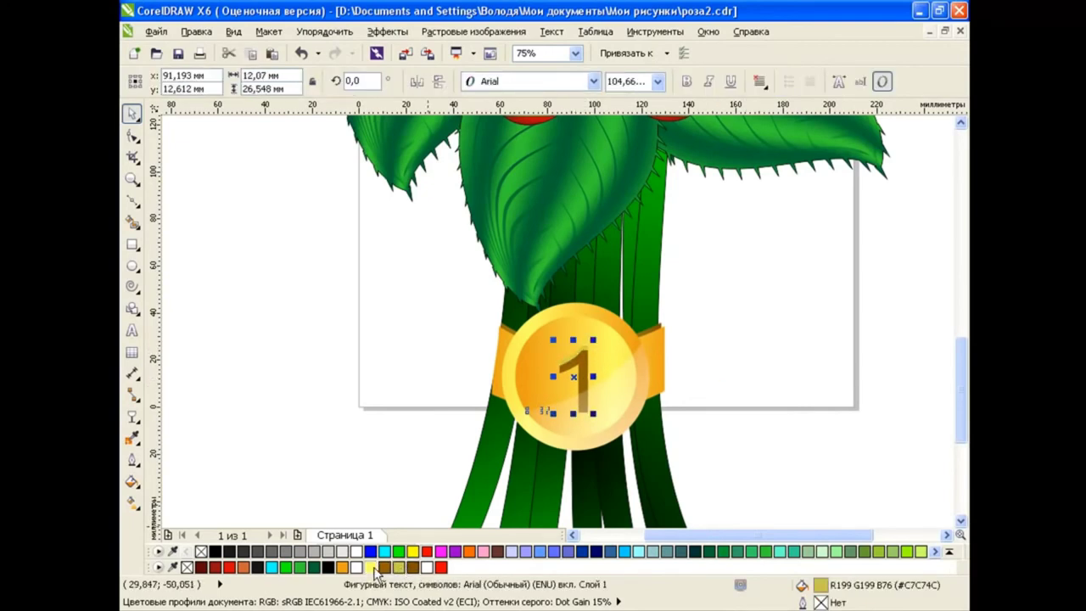
{"action": "left_click", "coordinate": [367, 413]}
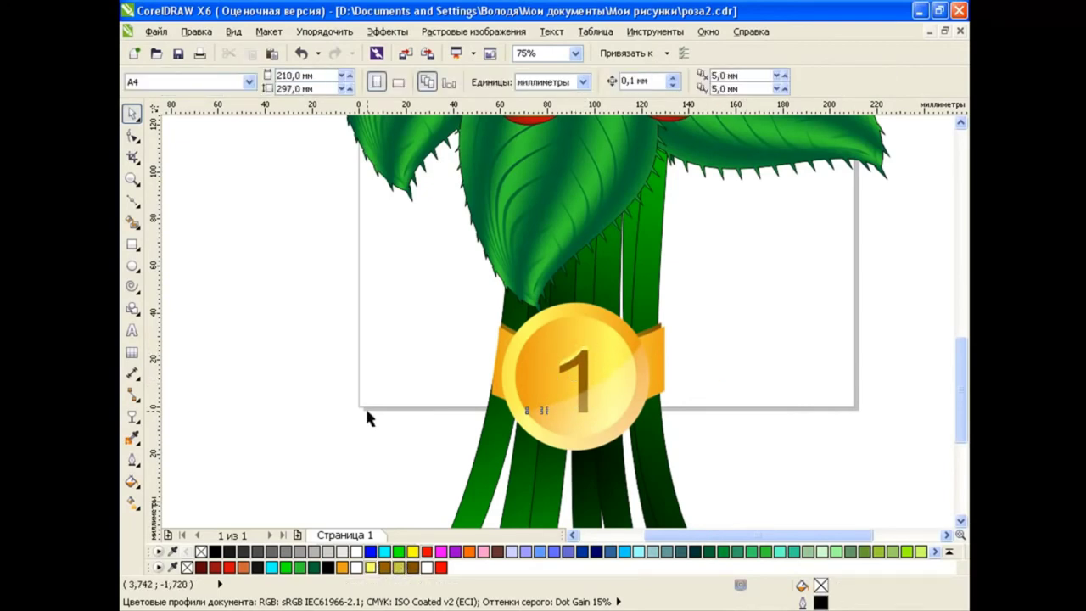
{"action": "left_click", "coordinate": [575, 365]}
Step: Copy the medallion circle's gold gradient fill onto the 1 and reorient it across the numeral
{"action": "left_click", "coordinate": [196, 31]}
{"action": "left_click", "coordinate": [246, 159]}
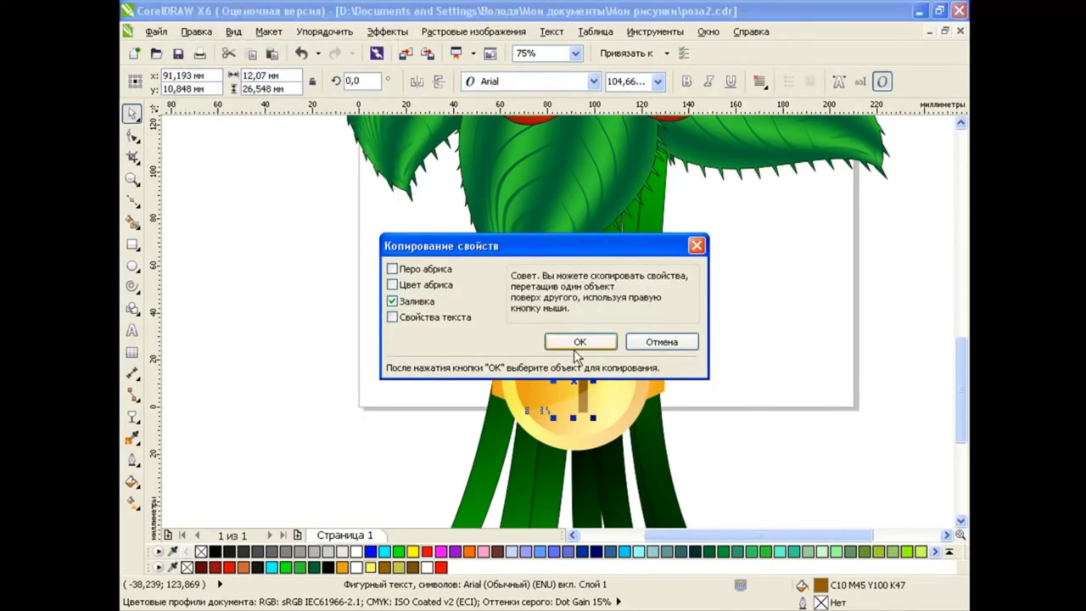
{"action": "left_click", "coordinate": [577, 342]}
{"action": "left_click", "coordinate": [530, 348]}
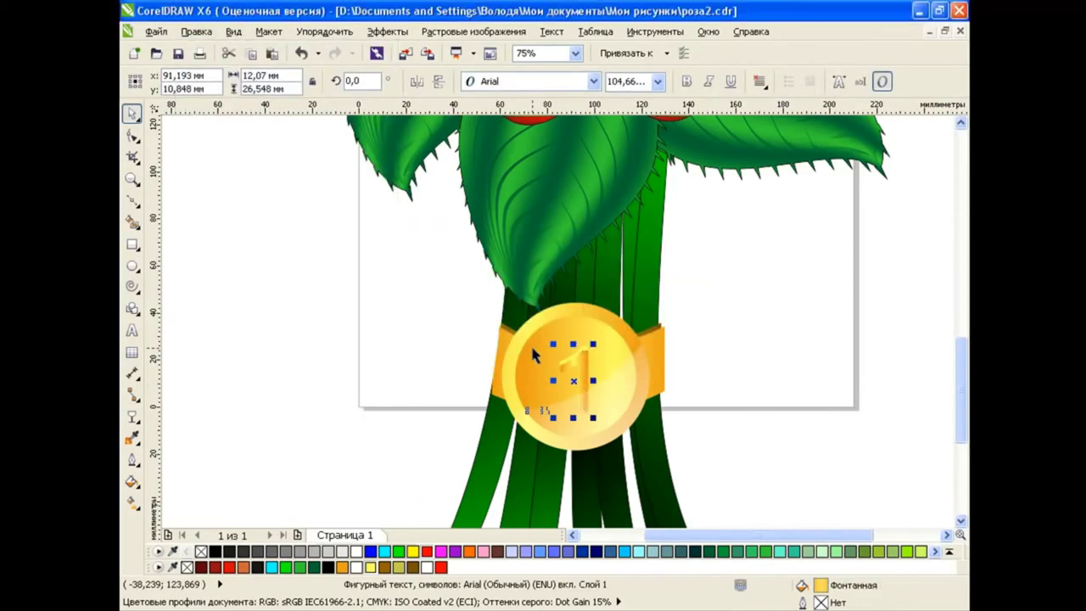
{"action": "left_click", "coordinate": [132, 502]}
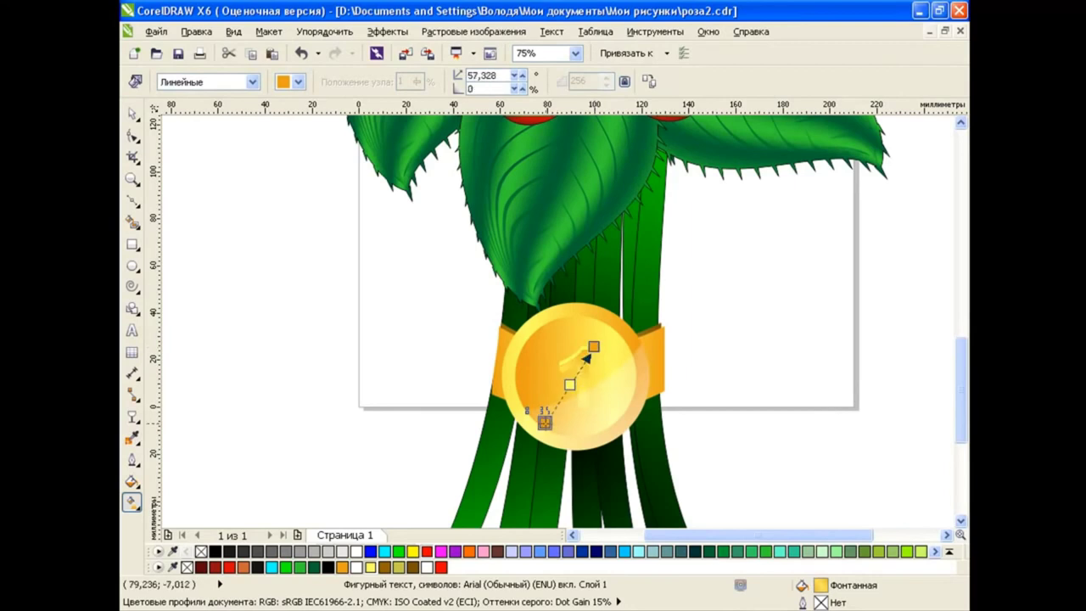
{"action": "mouse_move", "coordinate": [593, 346]}
{"action": "left_mouse_down"}
{"action": "mouse_move", "coordinate": [524, 451]}
{"action": "mouse_move", "coordinate": [581, 363]}
{"action": "left_mouse_up"}
{"action": "key", "text": "Escape"}
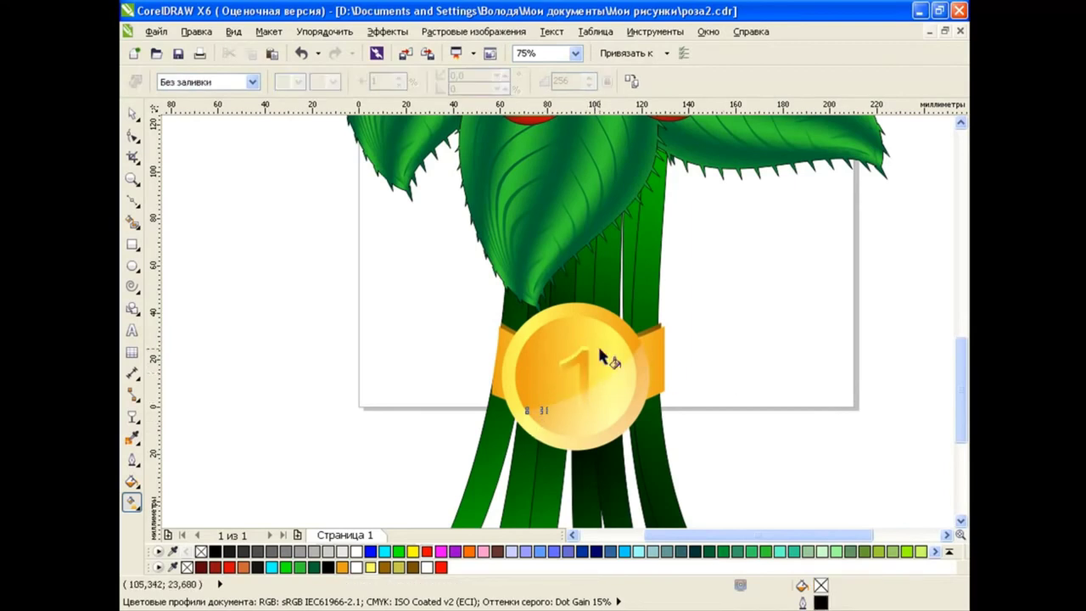
Step: Compare the result, then copy the circle's gold fill onto the other layer of the 1
{"action": "left_click", "coordinate": [571, 361]}
{"action": "key", "text": "space"}
{"action": "left_click", "coordinate": [388, 325]}
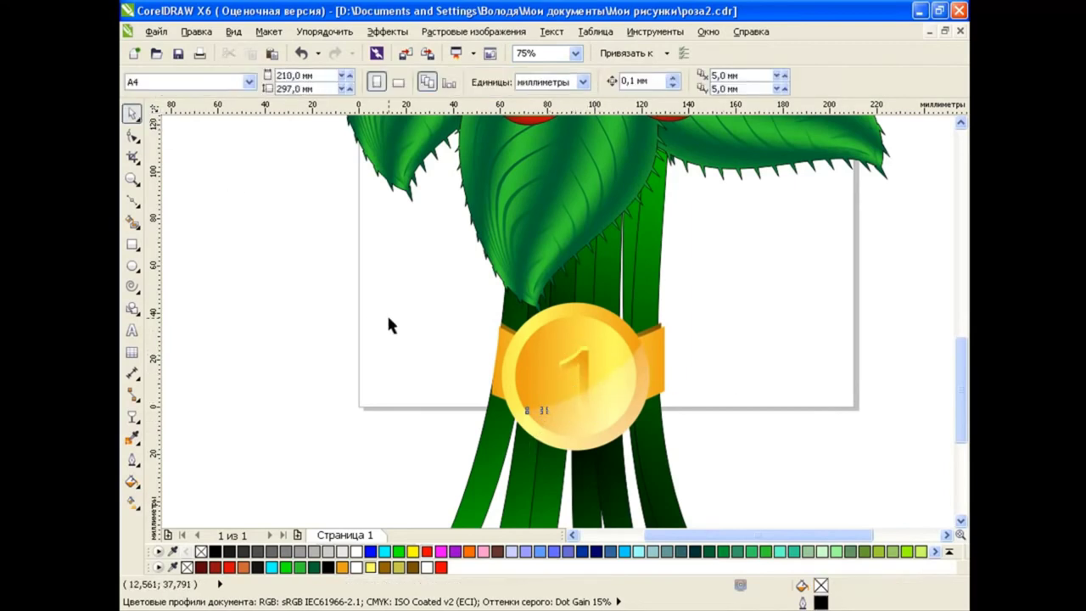
{"action": "left_click", "coordinate": [586, 354]}
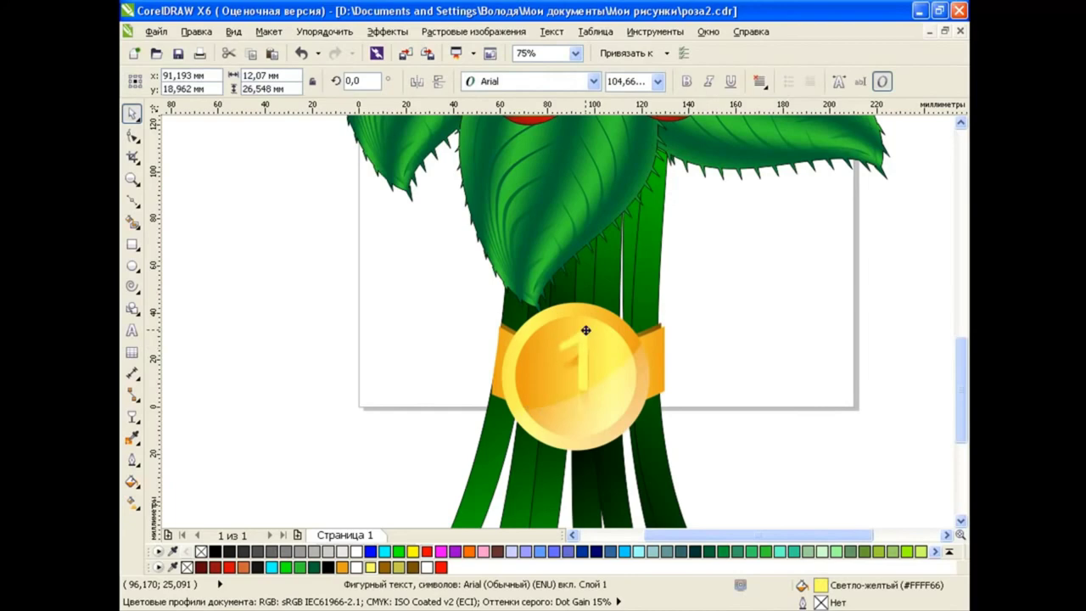
{"action": "left_click", "coordinate": [196, 31]}
{"action": "left_click", "coordinate": [268, 264]}
{"action": "key", "text": "Return"}
{"action": "left_click", "coordinate": [561, 358]}
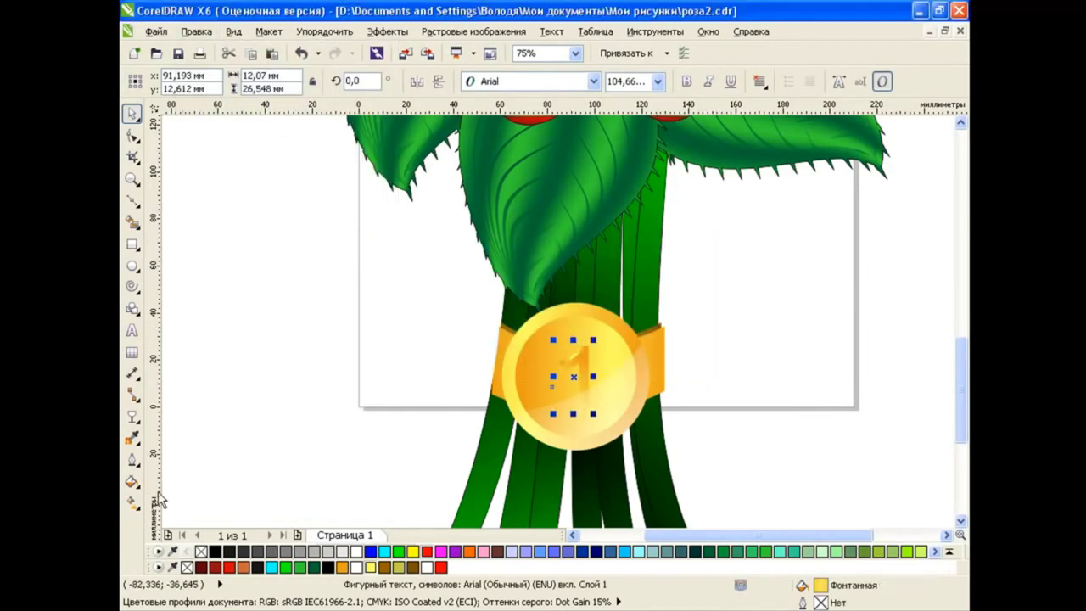
Step: Run that gradient diagonally down across the 1, with its start nudged slightly right
{"action": "key", "text": "g"}
{"action": "left_click_drag", "start_coordinate": [562, 340], "coordinate": [610, 423]}
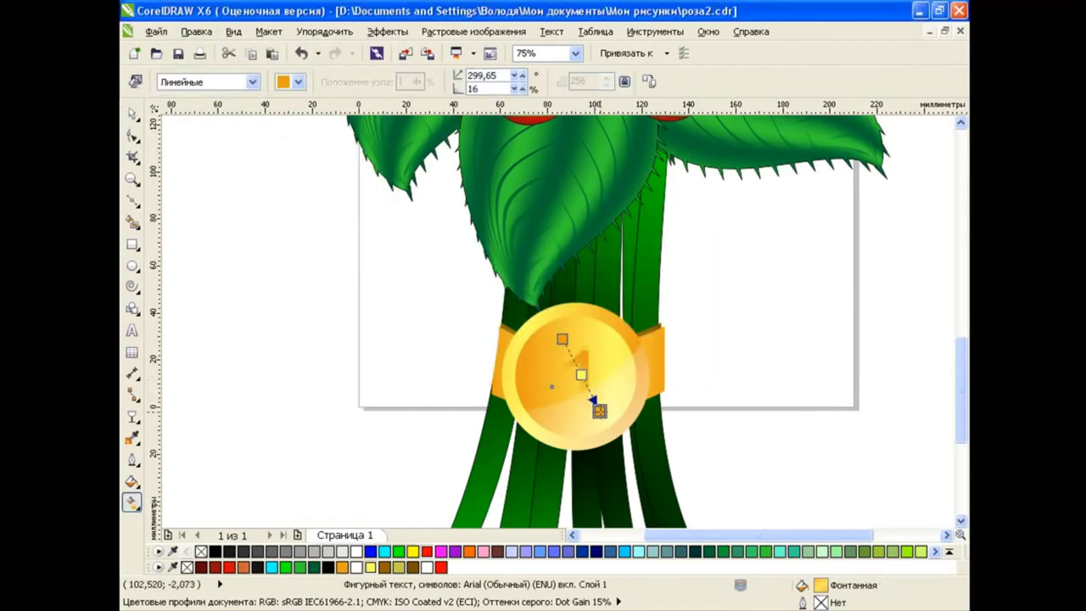
{"action": "left_click_drag", "start_coordinate": [562, 339], "coordinate": [568, 339]}
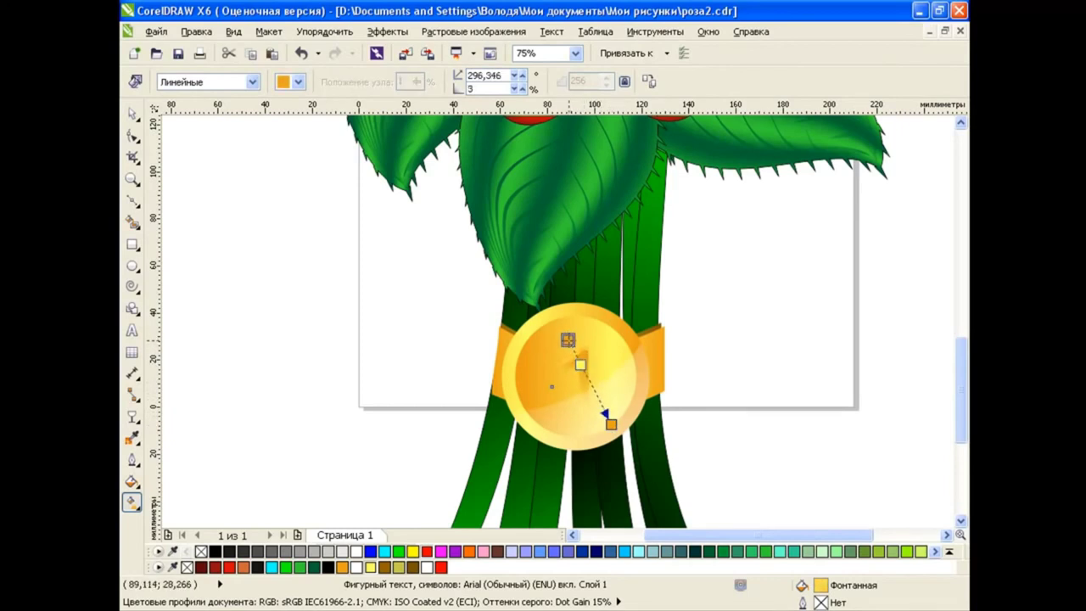
{"action": "key", "text": "space"}
{"action": "left_click", "coordinate": [325, 287]}
{"action": "scroll", "coordinate": [370, 321], "scroll_direction": "down", "scroll_amount": 1}
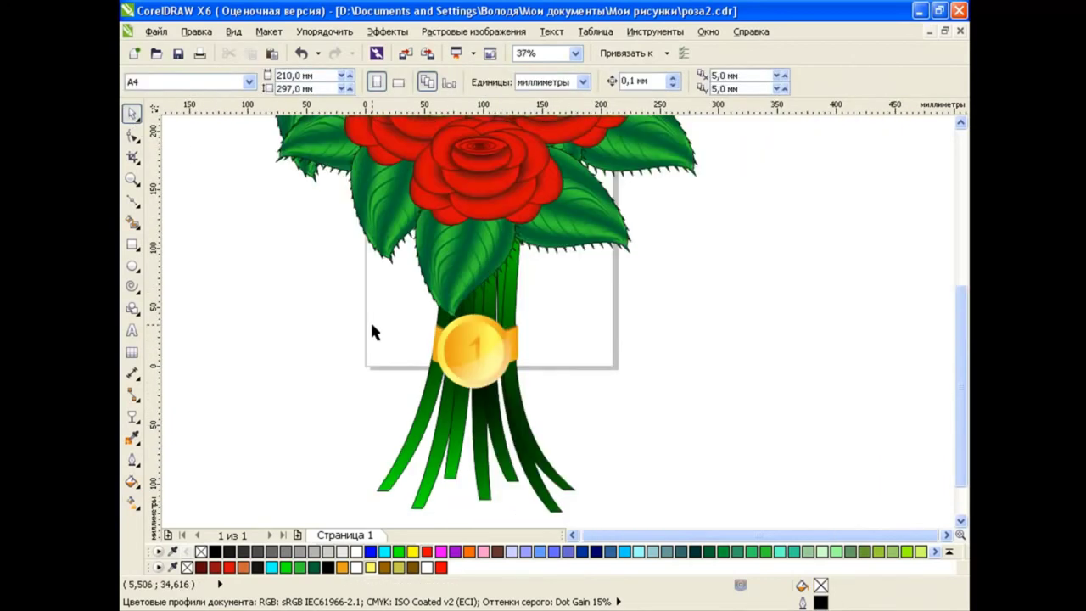
{"action": "scroll", "coordinate": [370, 320], "scroll_direction": "down", "scroll_amount": 1}
{"action": "left_click", "coordinate": [573, 534]}
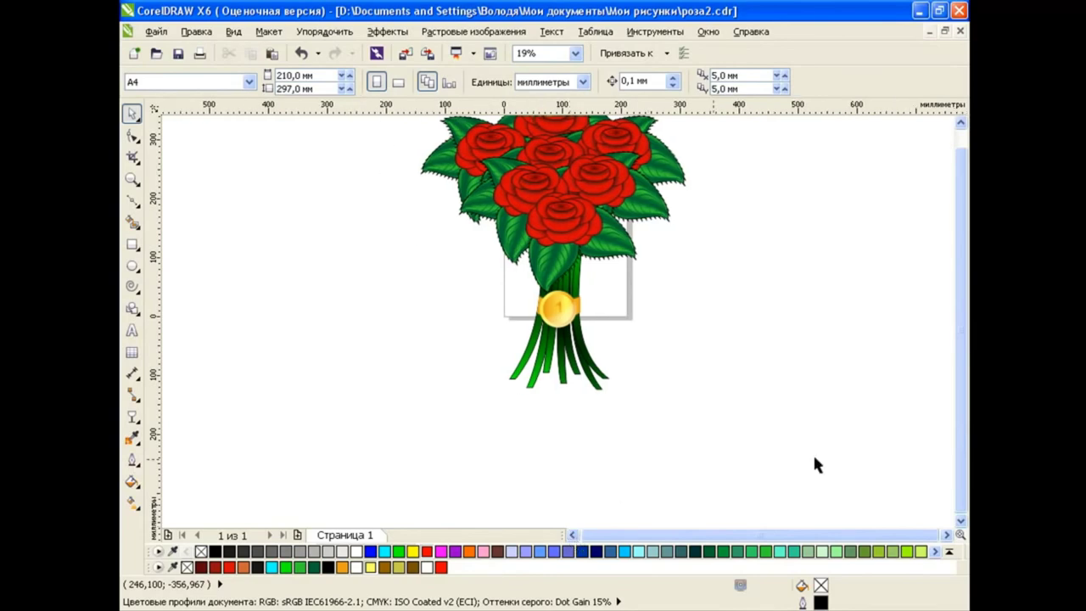
{"action": "left_click", "coordinate": [961, 123]}
{"action": "left_click", "coordinate": [960, 123]}
{"action": "left_click_drag", "start_coordinate": [387, 133], "coordinate": [717, 490]}
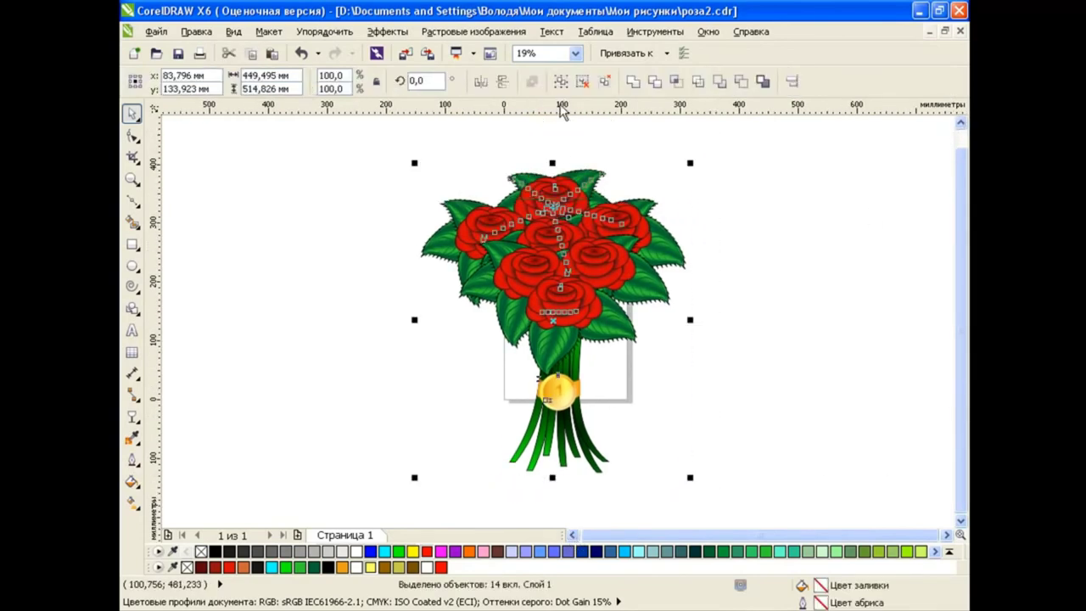
{"action": "left_click", "coordinate": [700, 334]}
{"action": "scroll", "coordinate": [573, 264], "scroll_direction": "up", "scroll_amount": 1}
{"action": "scroll", "coordinate": [565, 263], "scroll_direction": "down", "scroll_amount": 1}
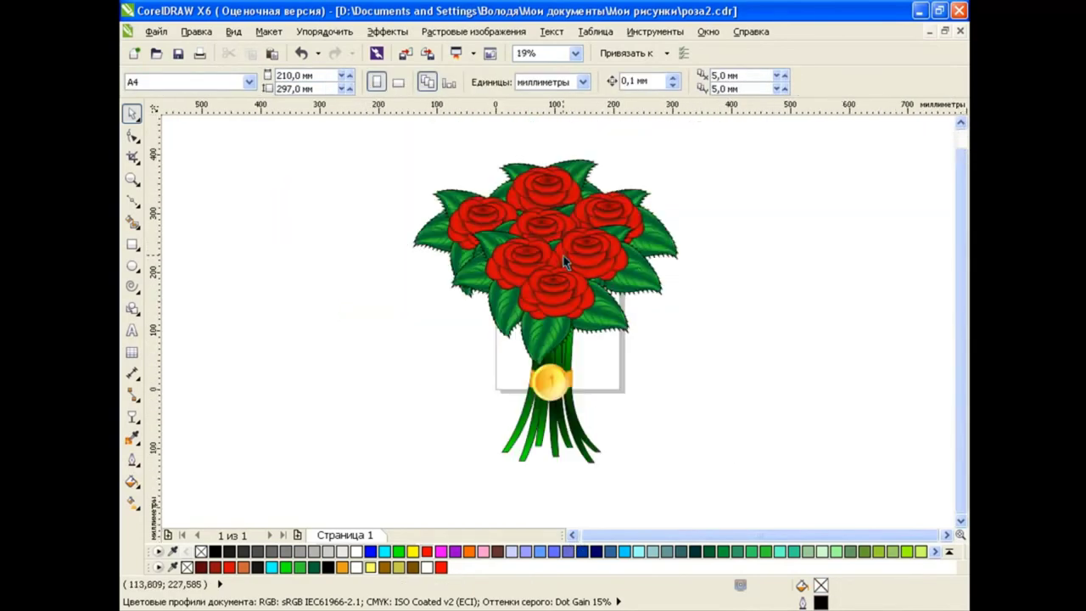